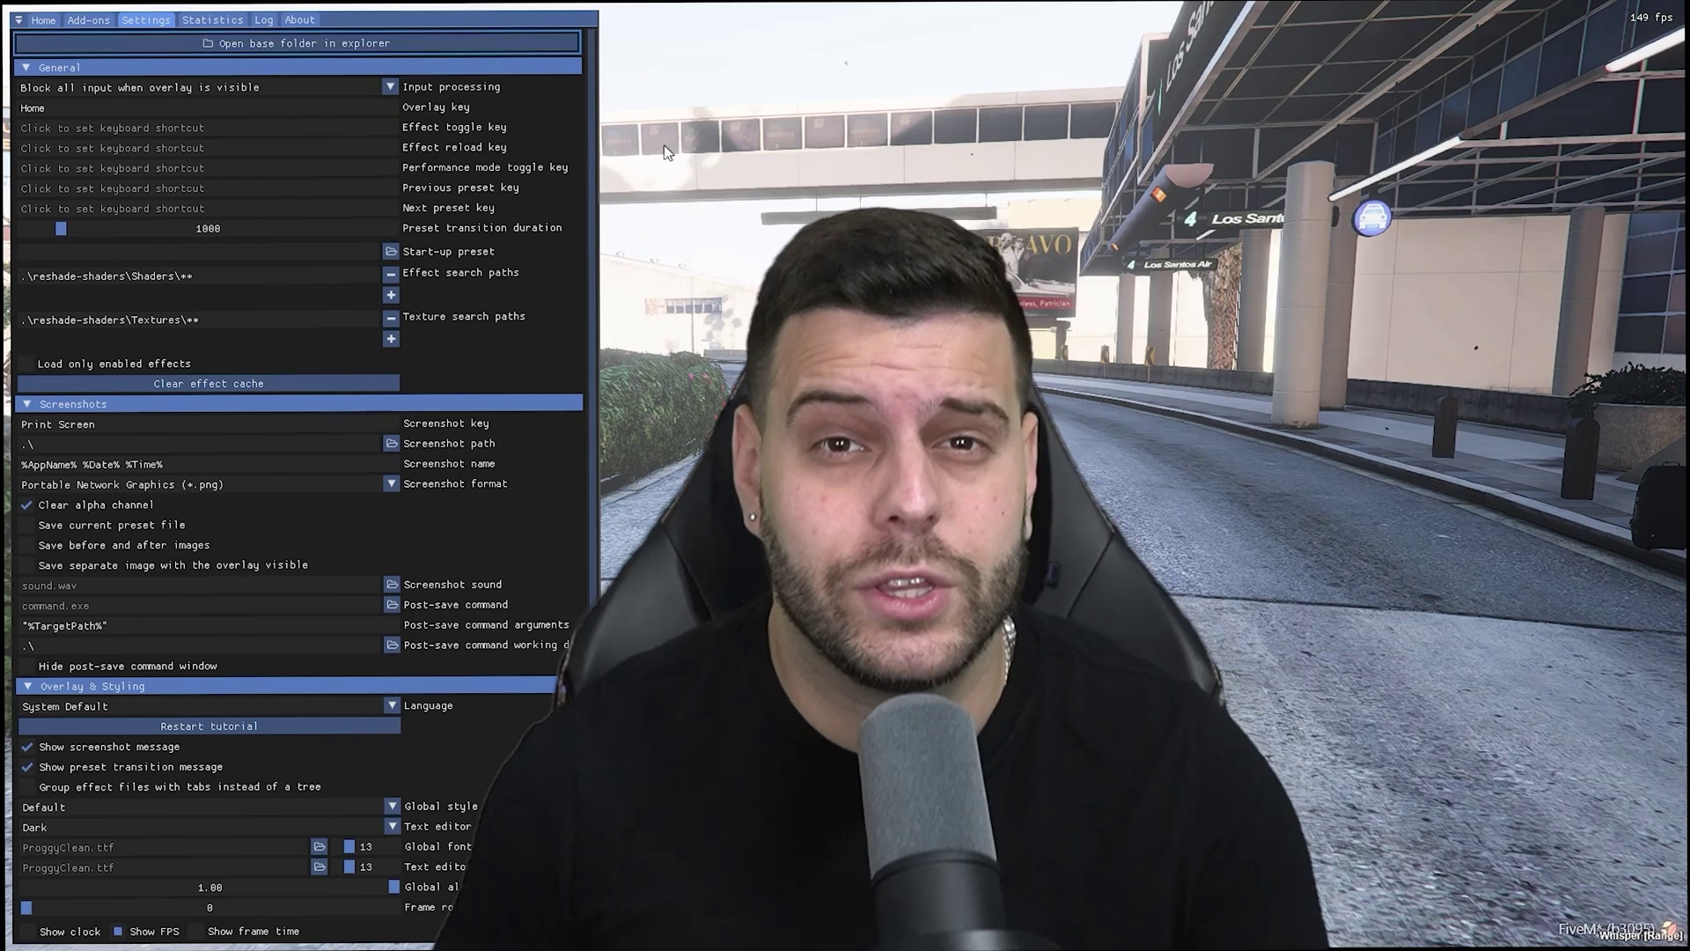
Step: Toggle the Bessel_Bloom effect in the ReShade effect list and clear the bloom search filter
left_click(43, 19)
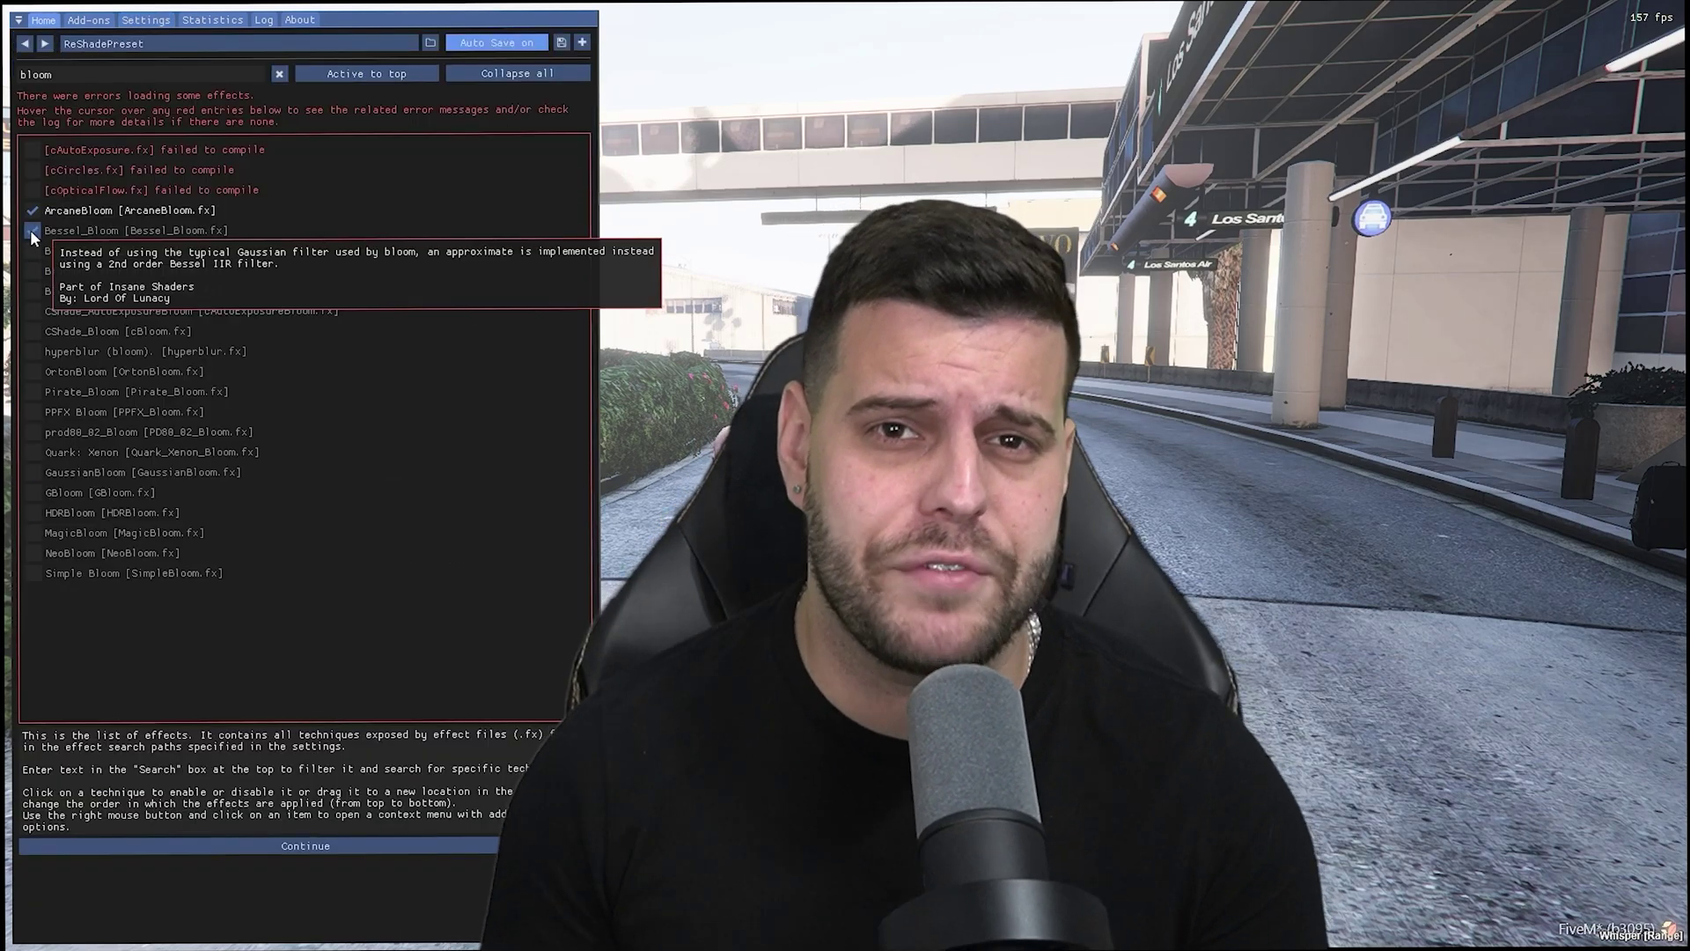
left_click(33, 231)
double_click(114, 73)
key("BackSpace")
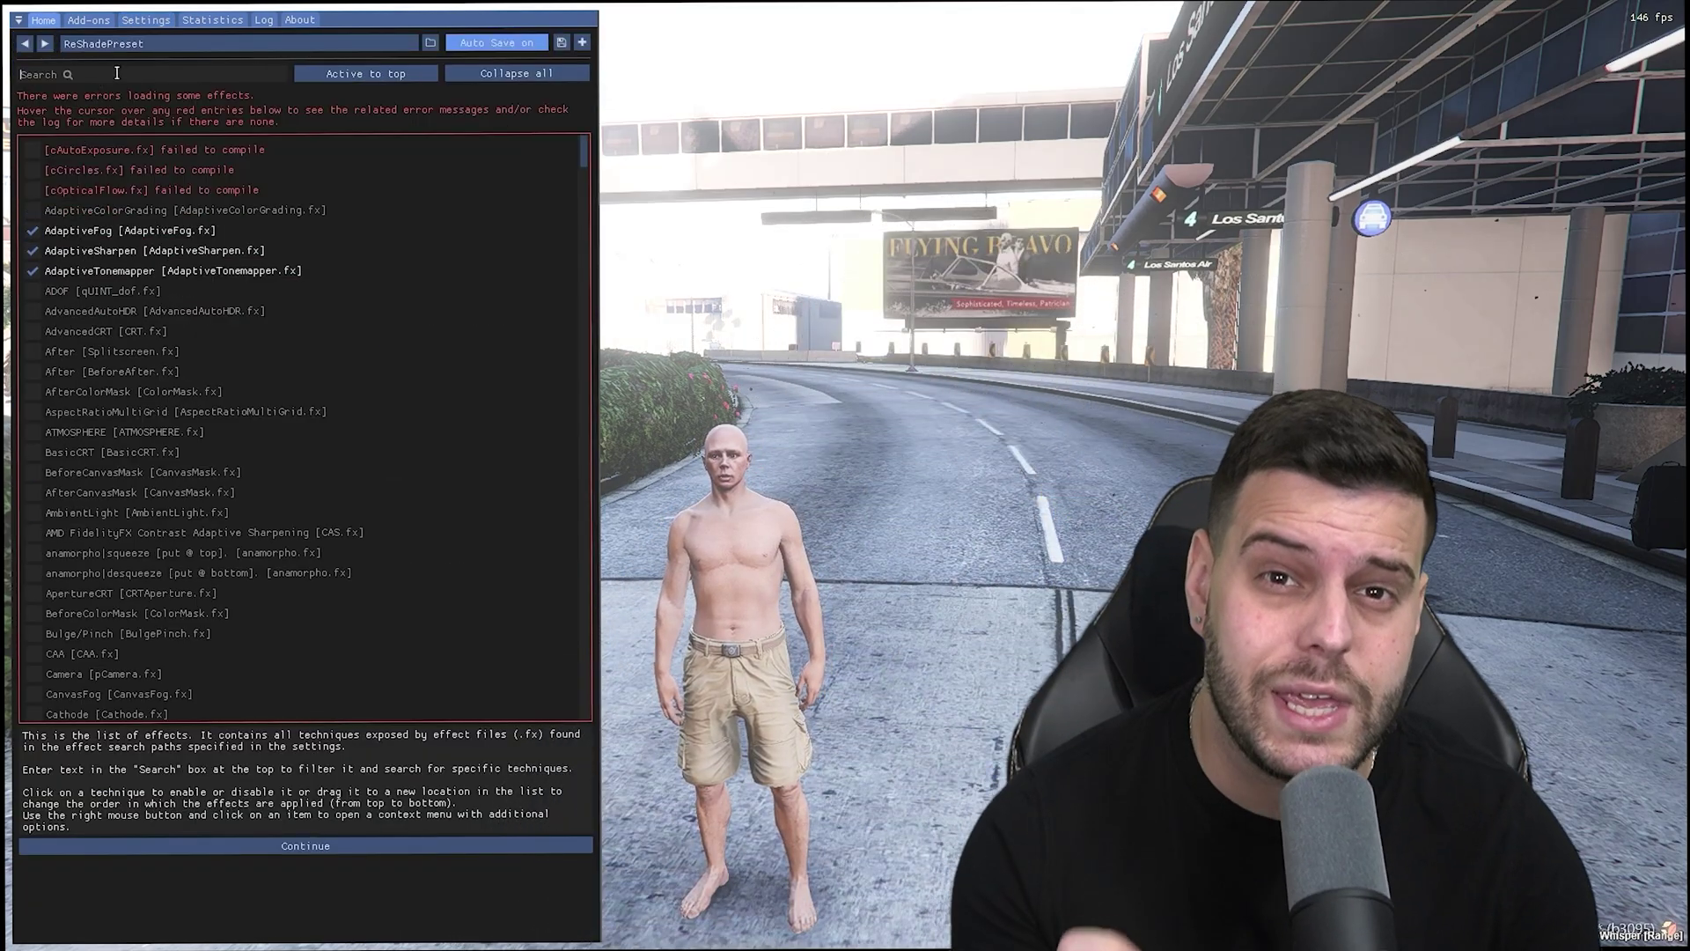
Step: Disable the AdaptiveTonemapper effect and try out the ADOF and ATMOSPHERE effects on the game scene
left_click(32, 269)
left_click(33, 292)
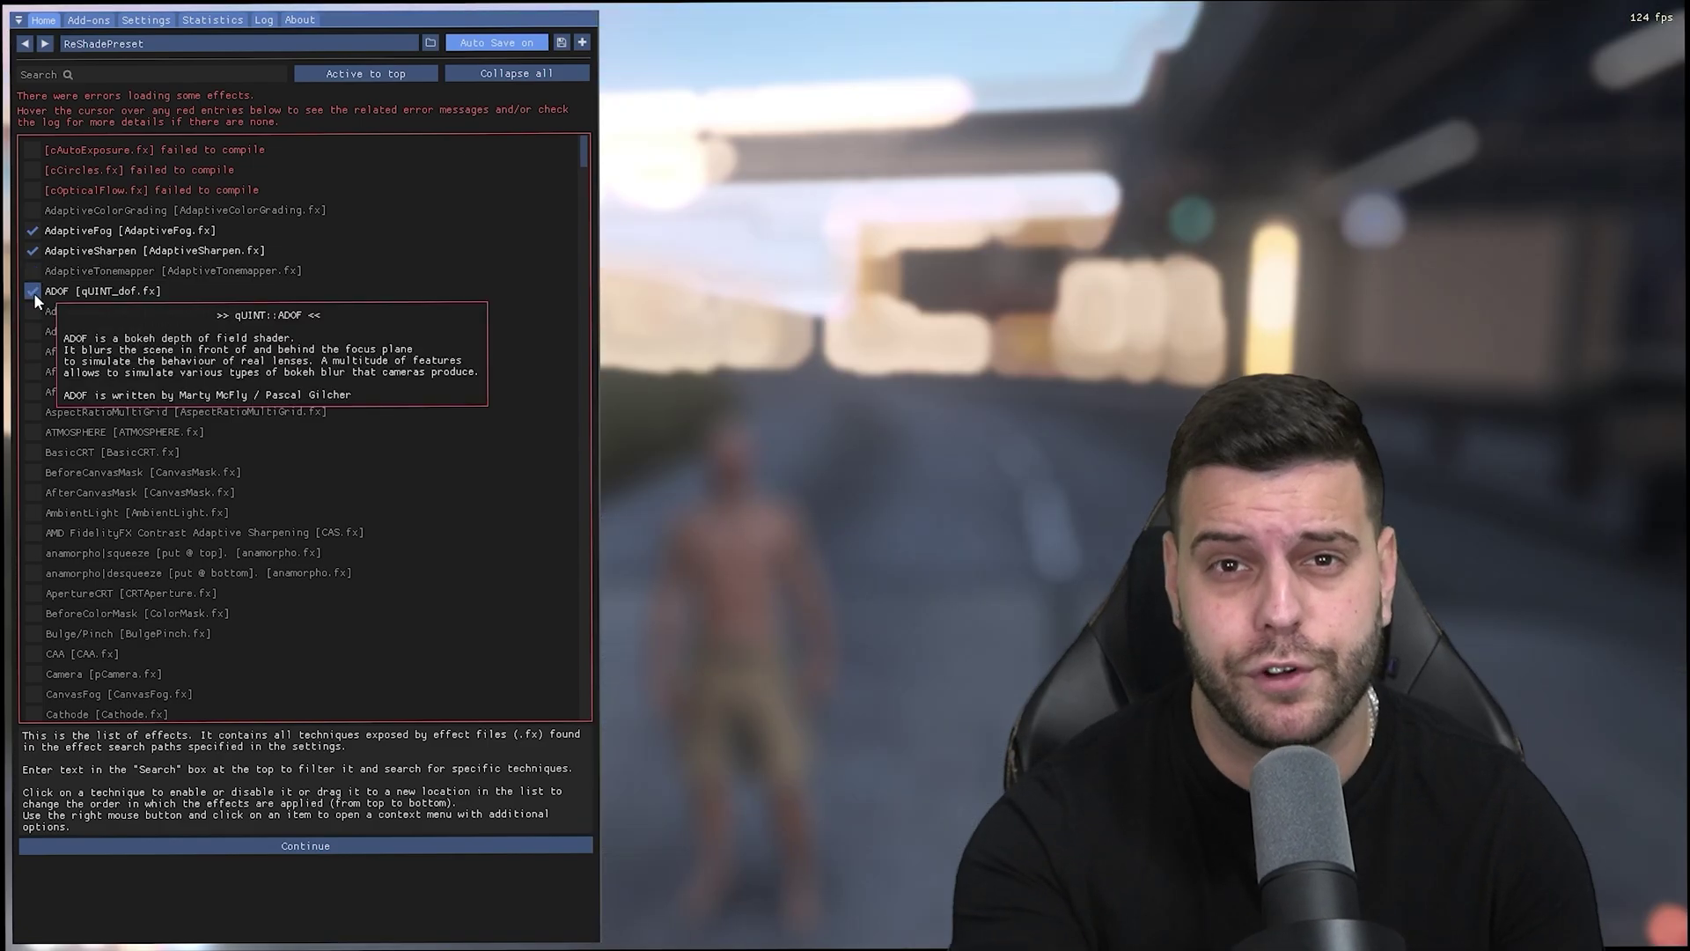
left_click(32, 291)
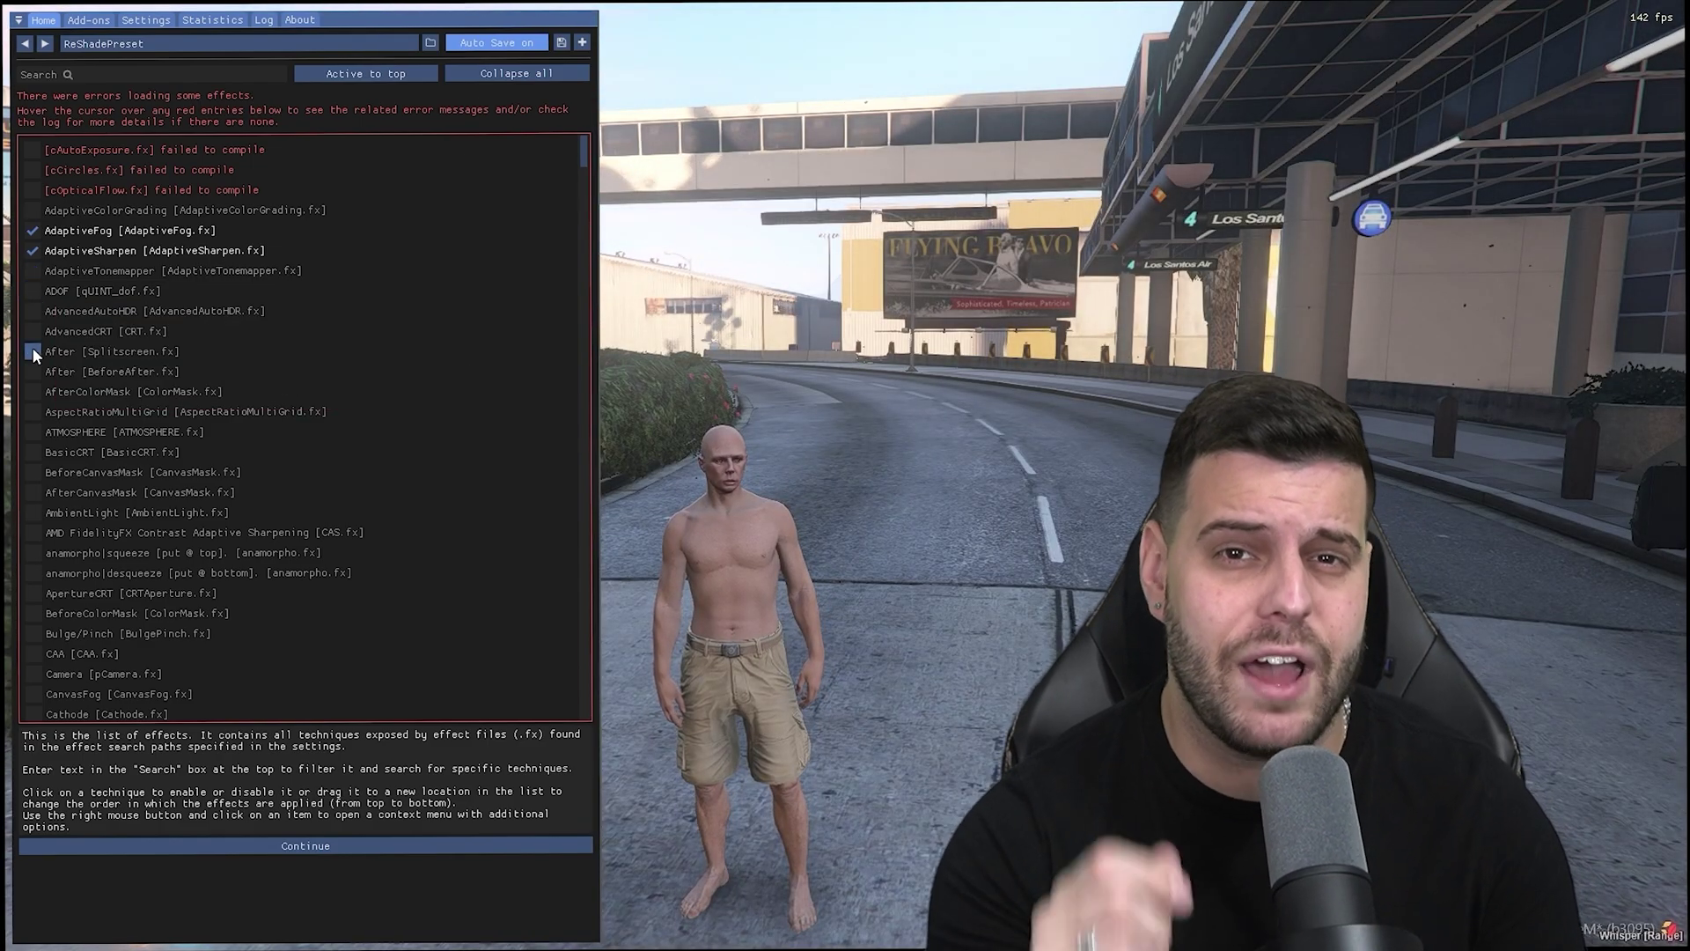
left_click(33, 432)
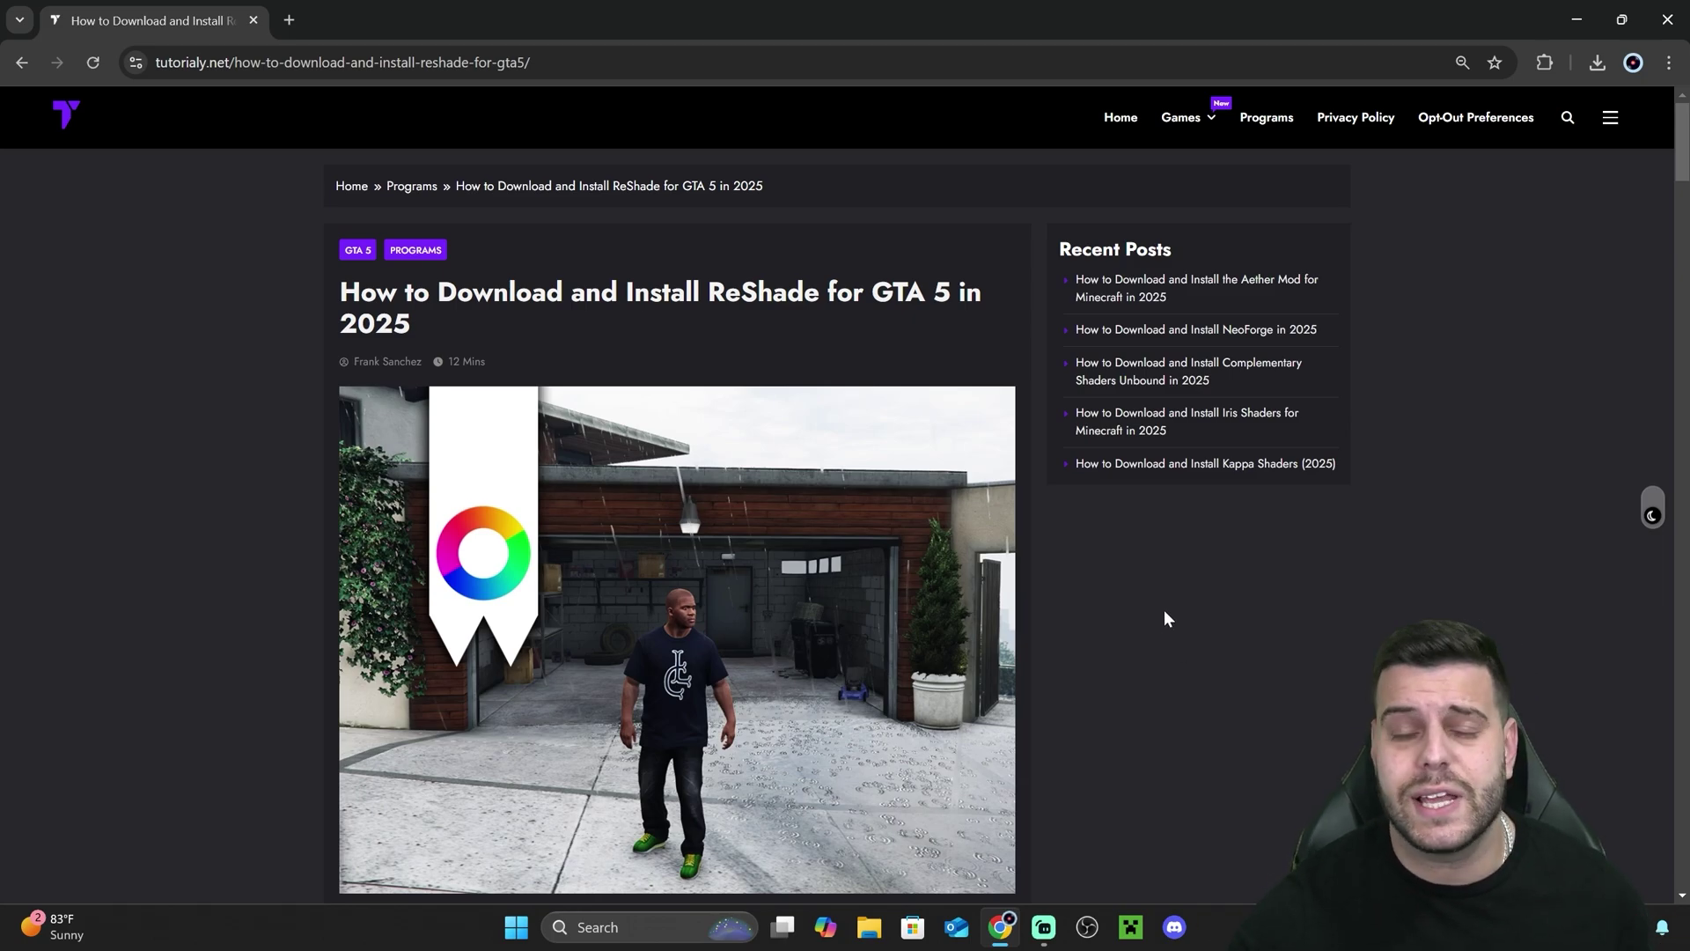
Step: Open the official ReShade website from the download section of the GTA 5 ReShade article in the browser
scroll(1155, 552, "down", 15)
scroll(1139, 537, "up", 15)
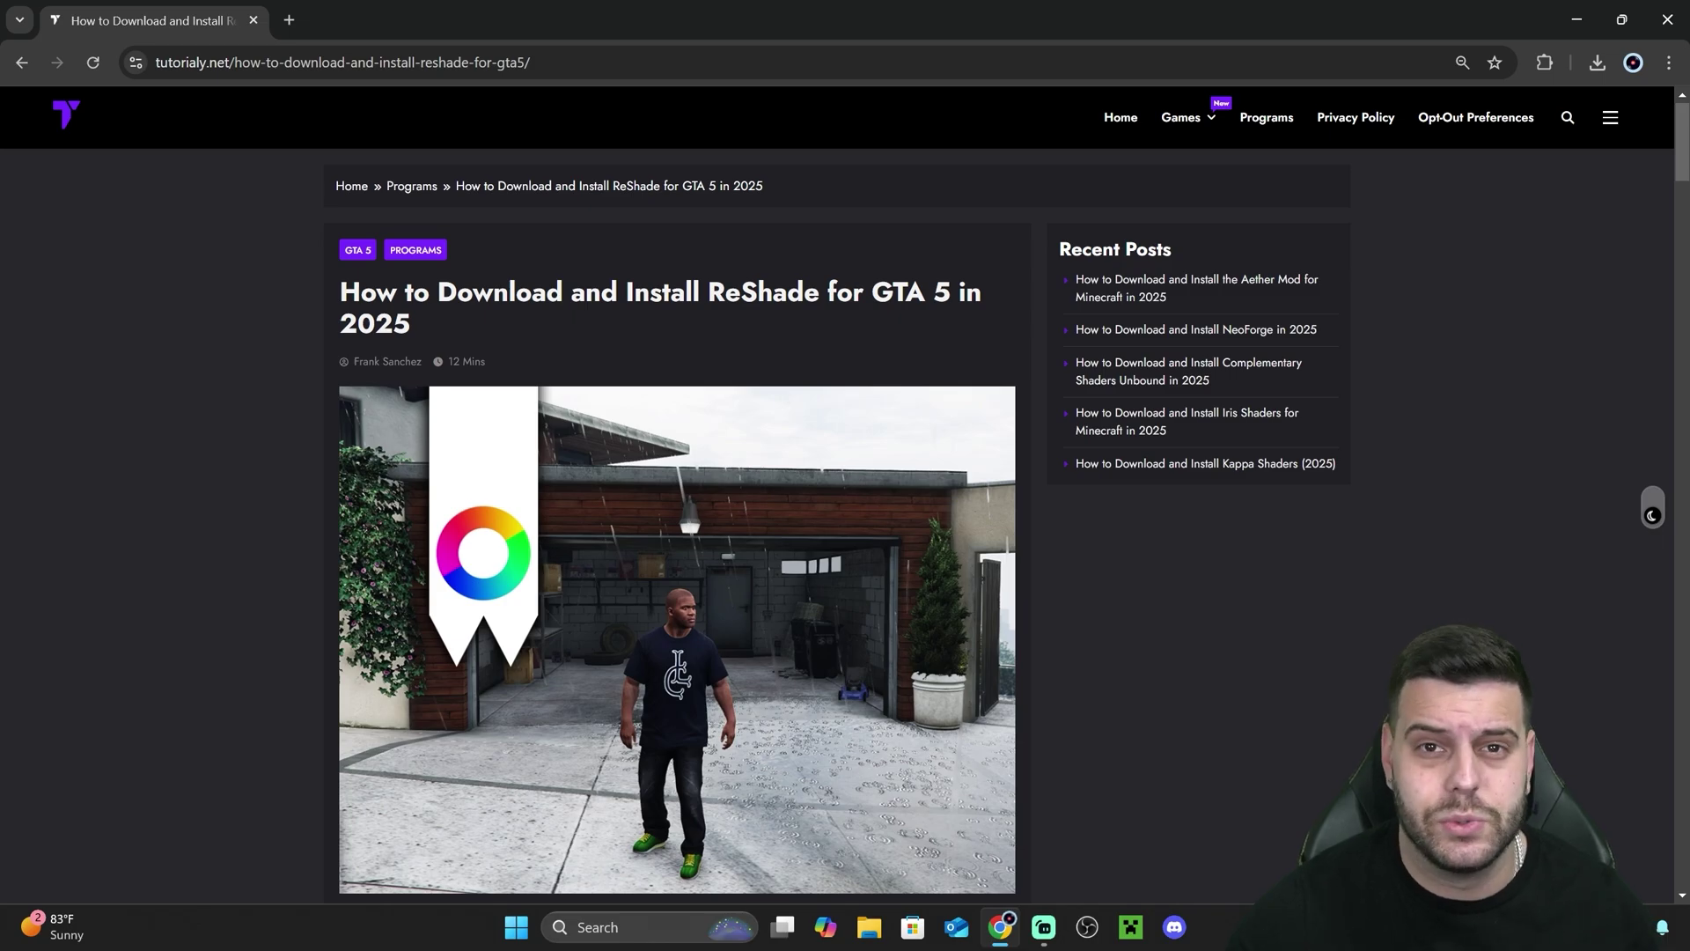
scroll(918, 318, "down", 10)
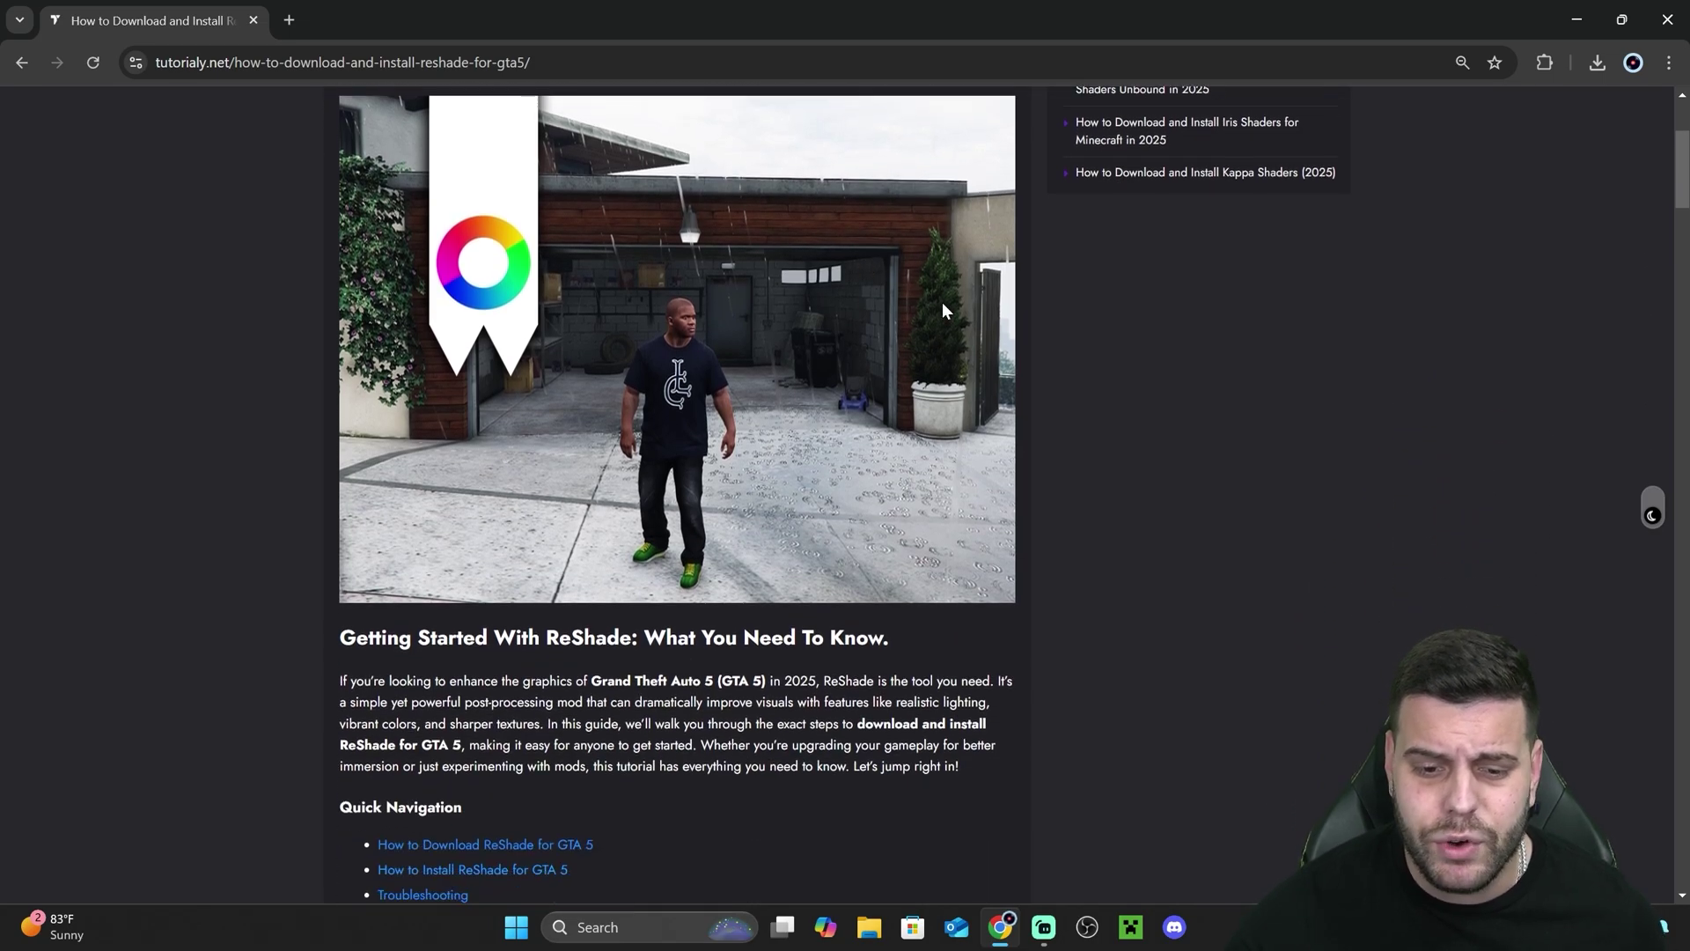
scroll(920, 321, "down", 1)
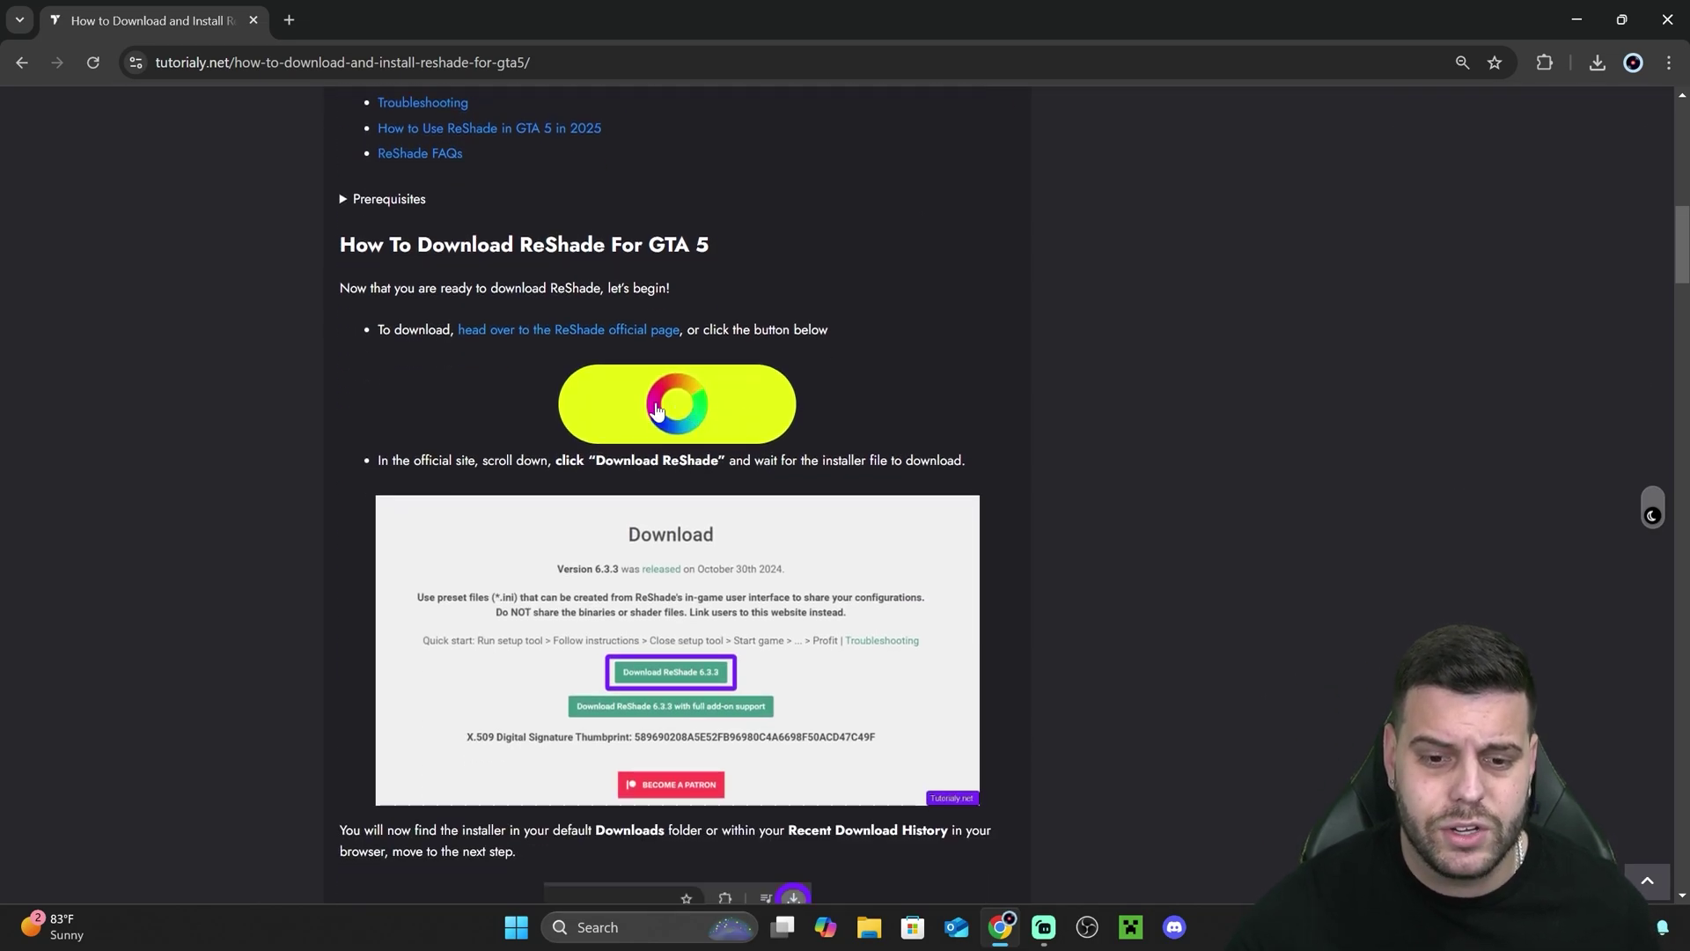
left_click(702, 404)
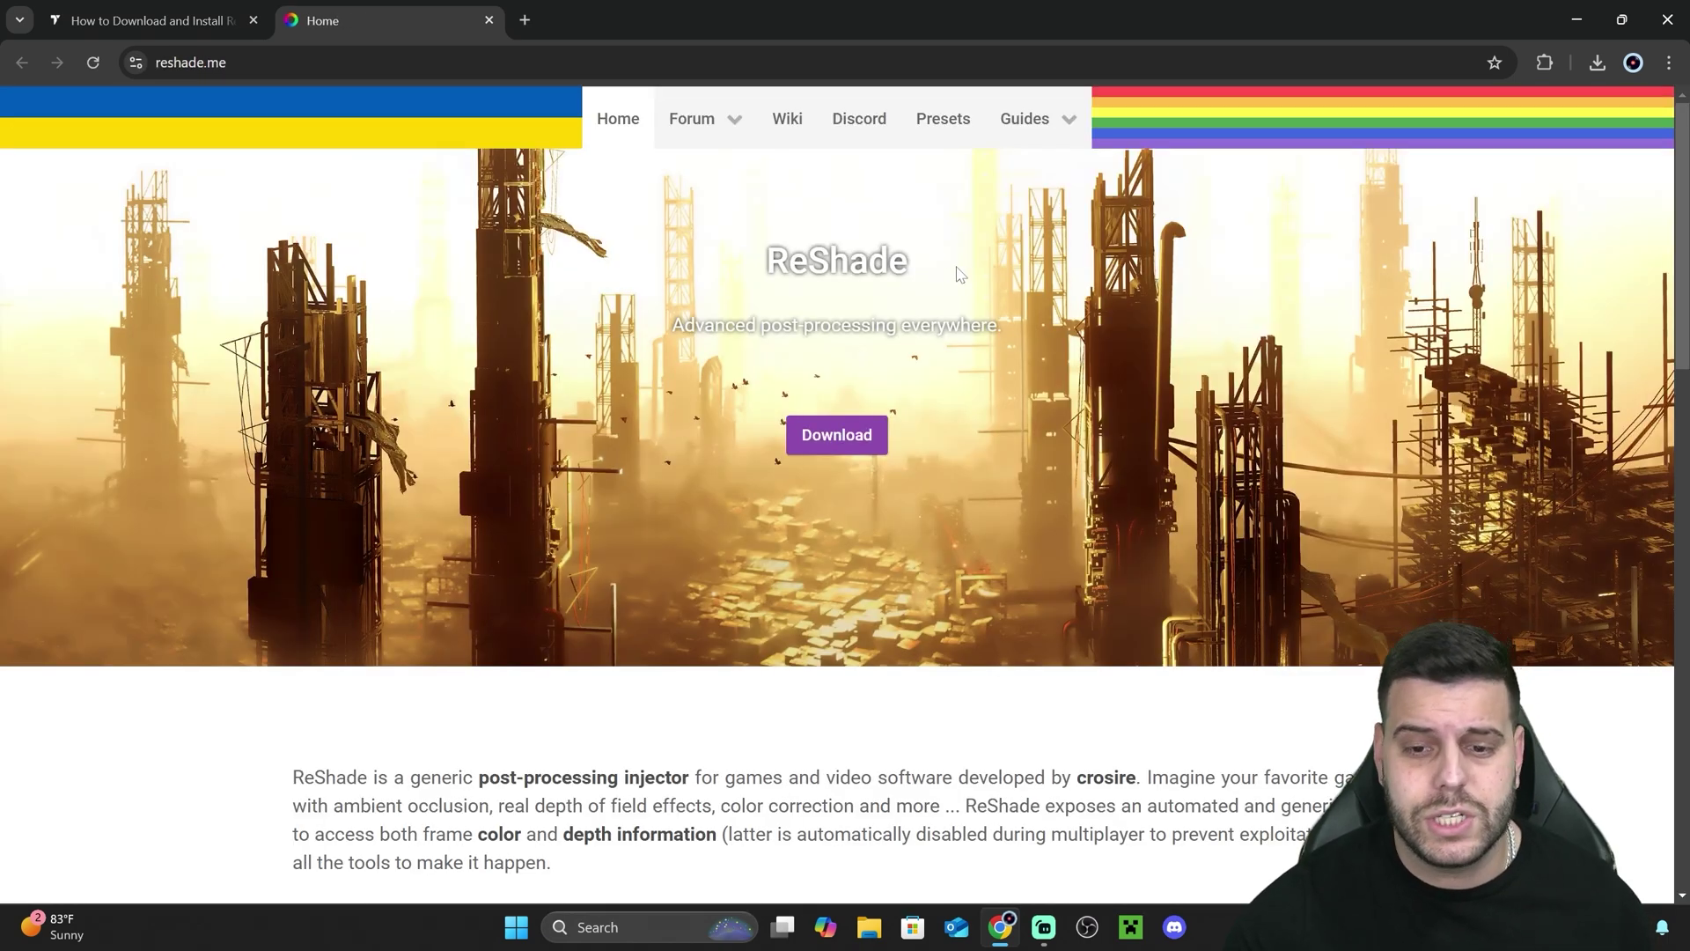
left_click_drag(957, 266, 754, 279)
left_click(651, 238)
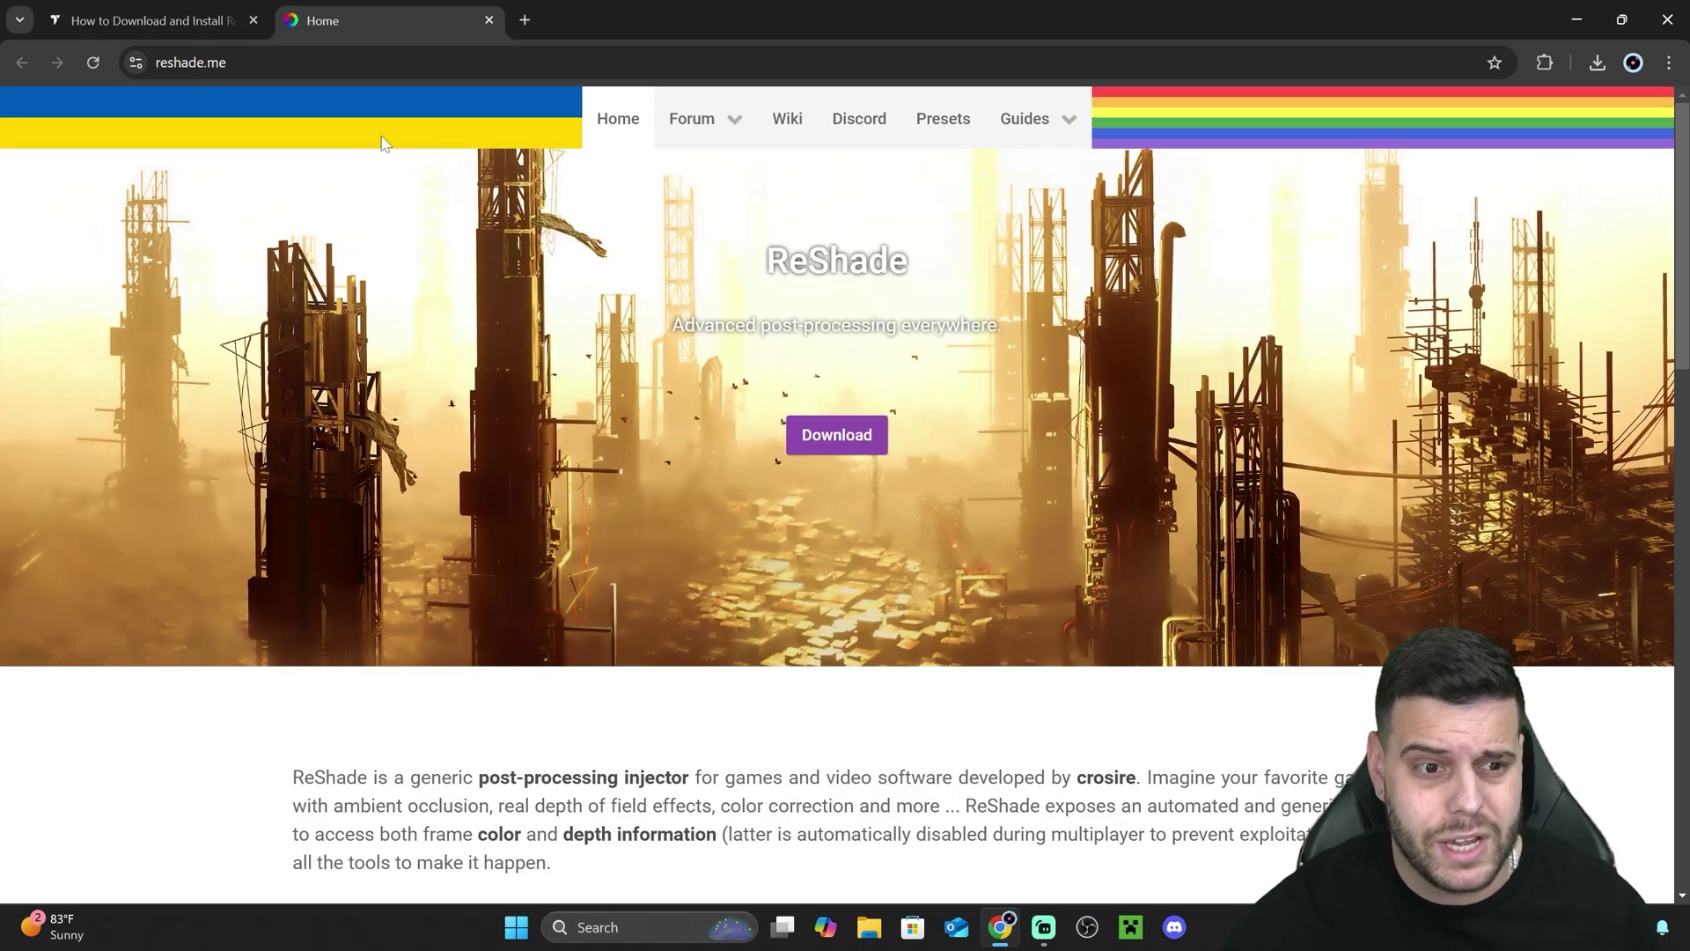
left_click_drag(1003, 326, 870, 322)
left_click(948, 288)
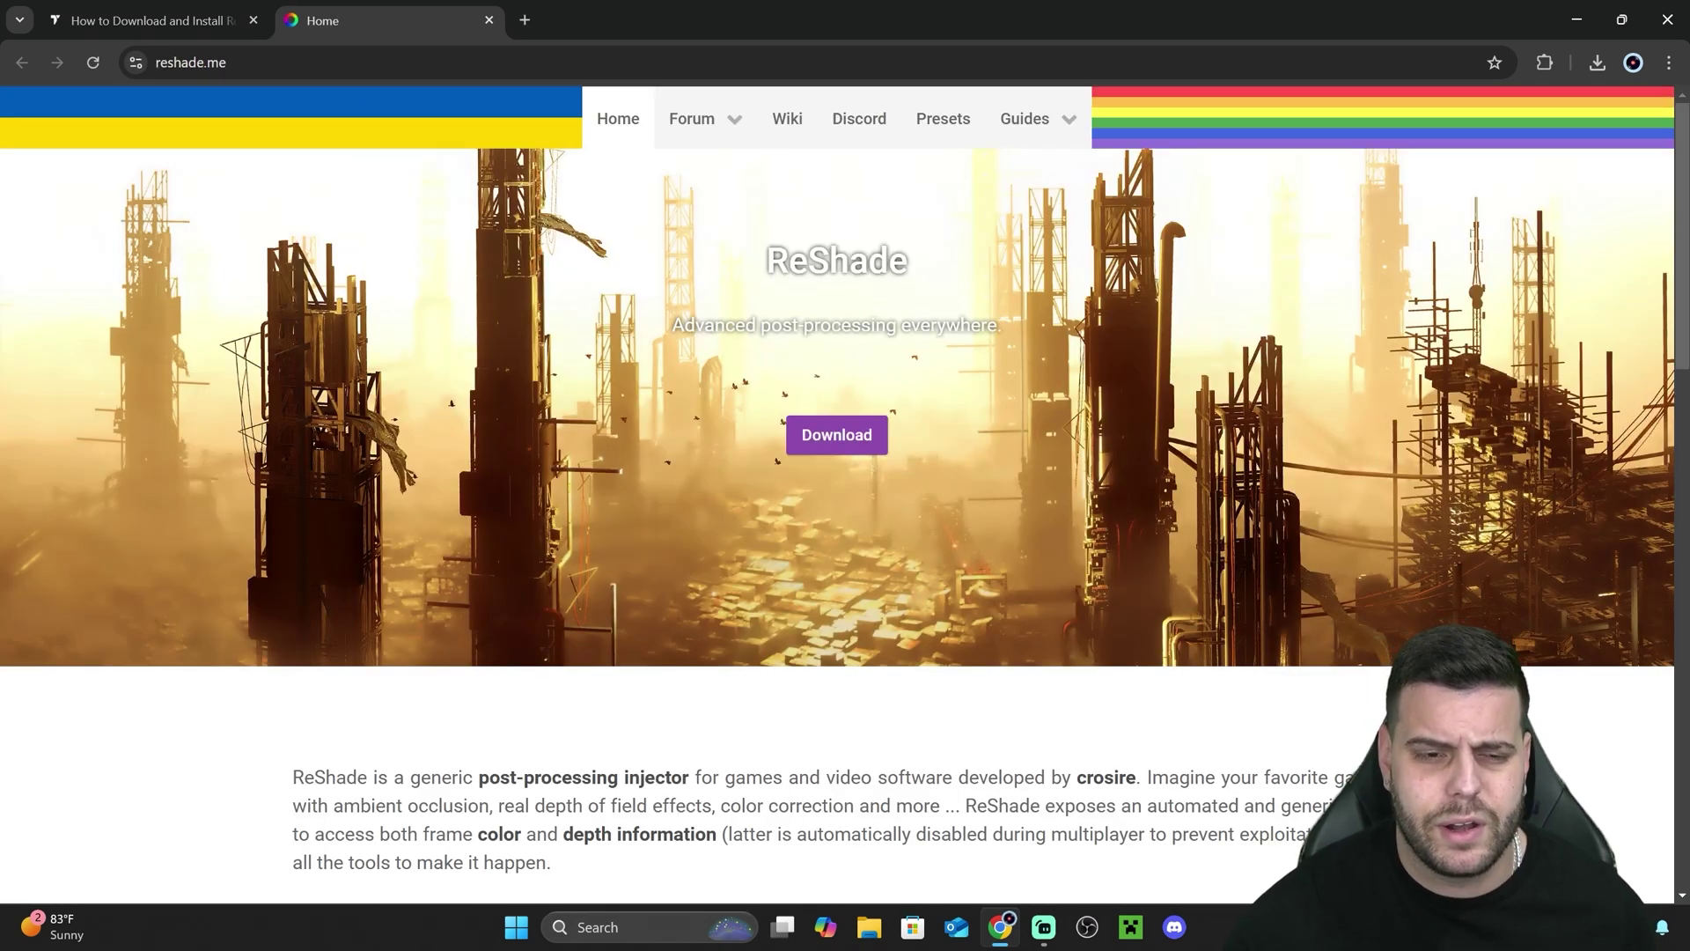
left_click(239, 10)
left_click(295, 18)
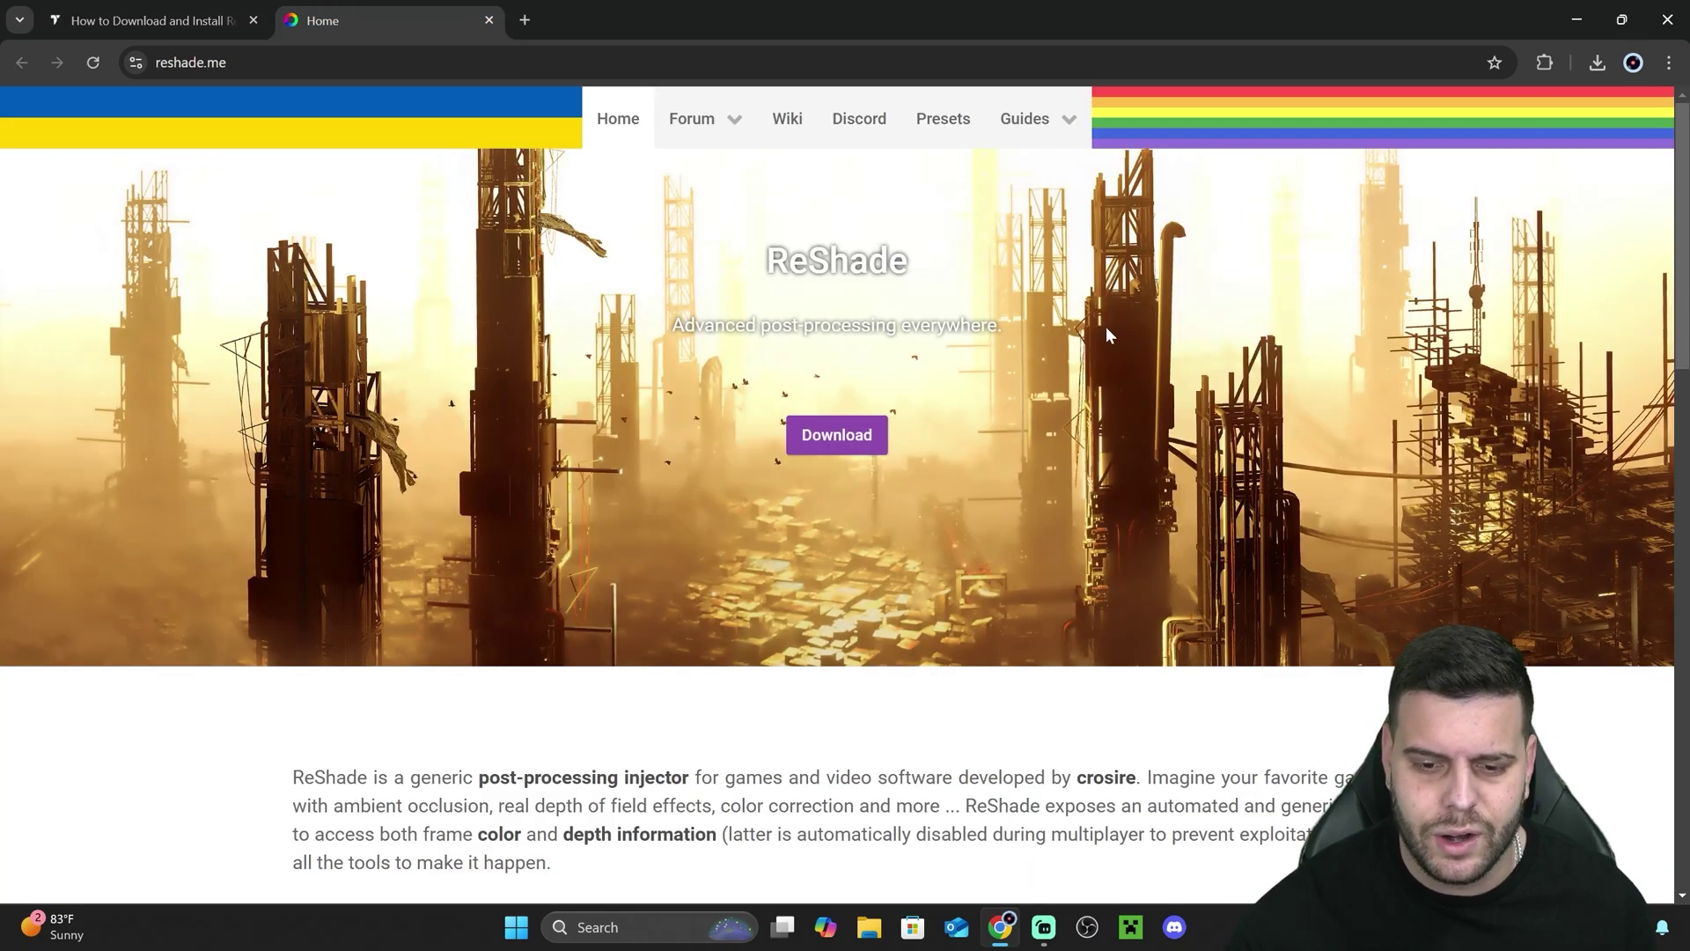
Step: Download the standard ReShade 6.3.3 installer, without full add-on support
scroll(1257, 363, "down", 15)
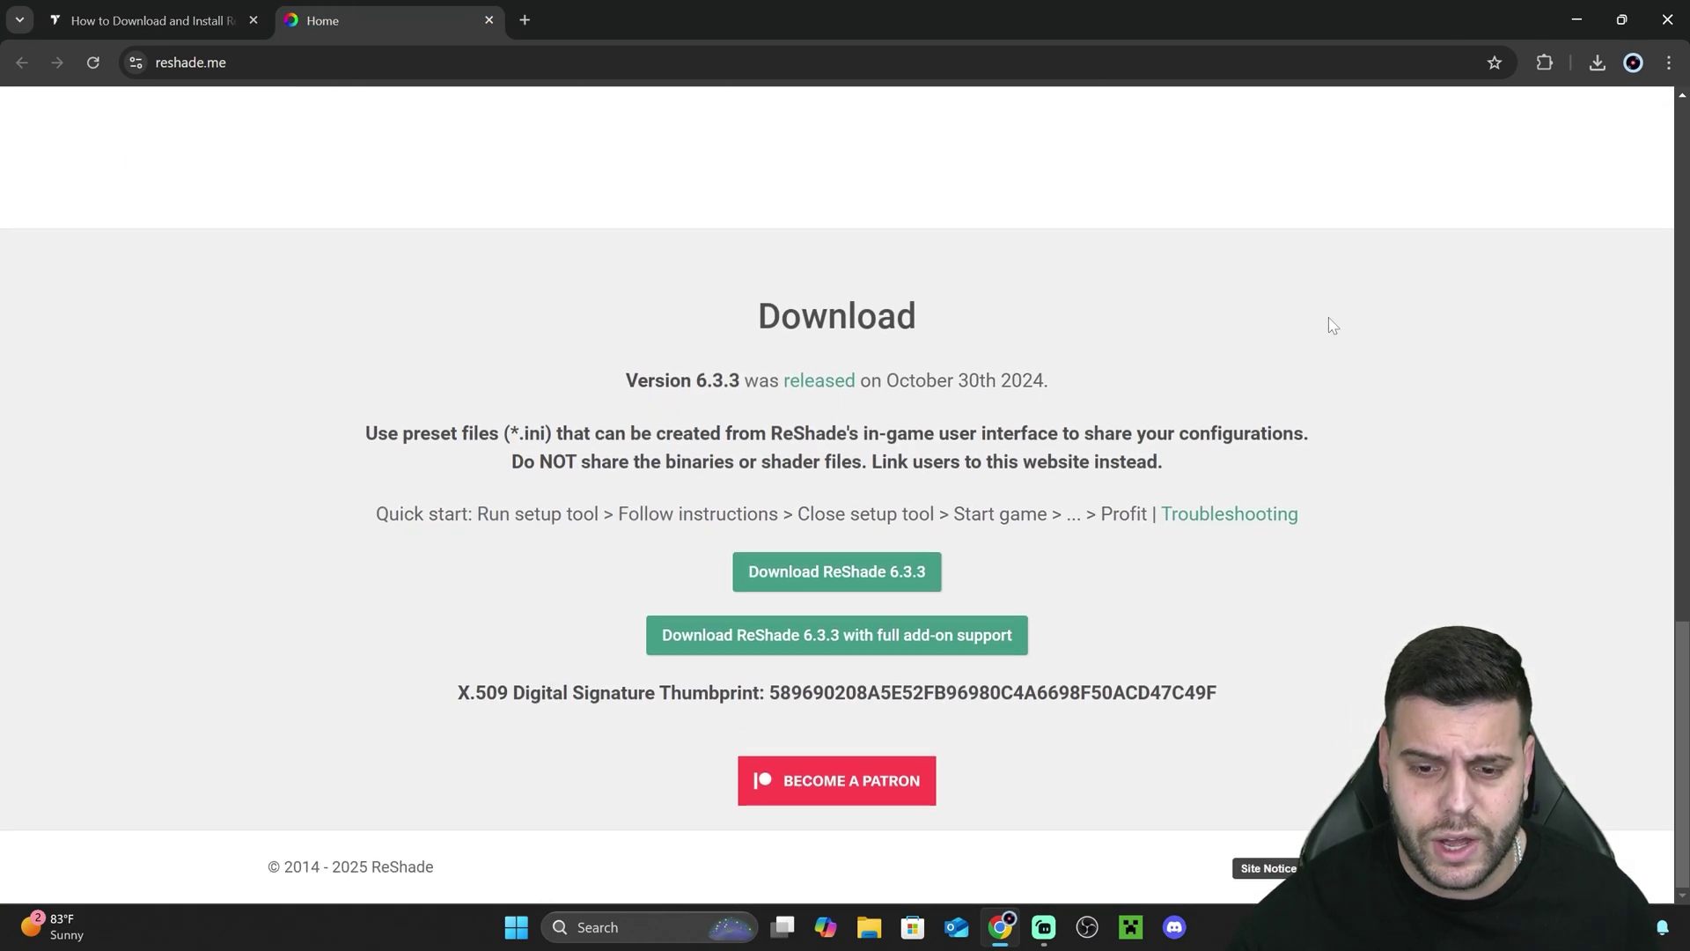
left_click(910, 584)
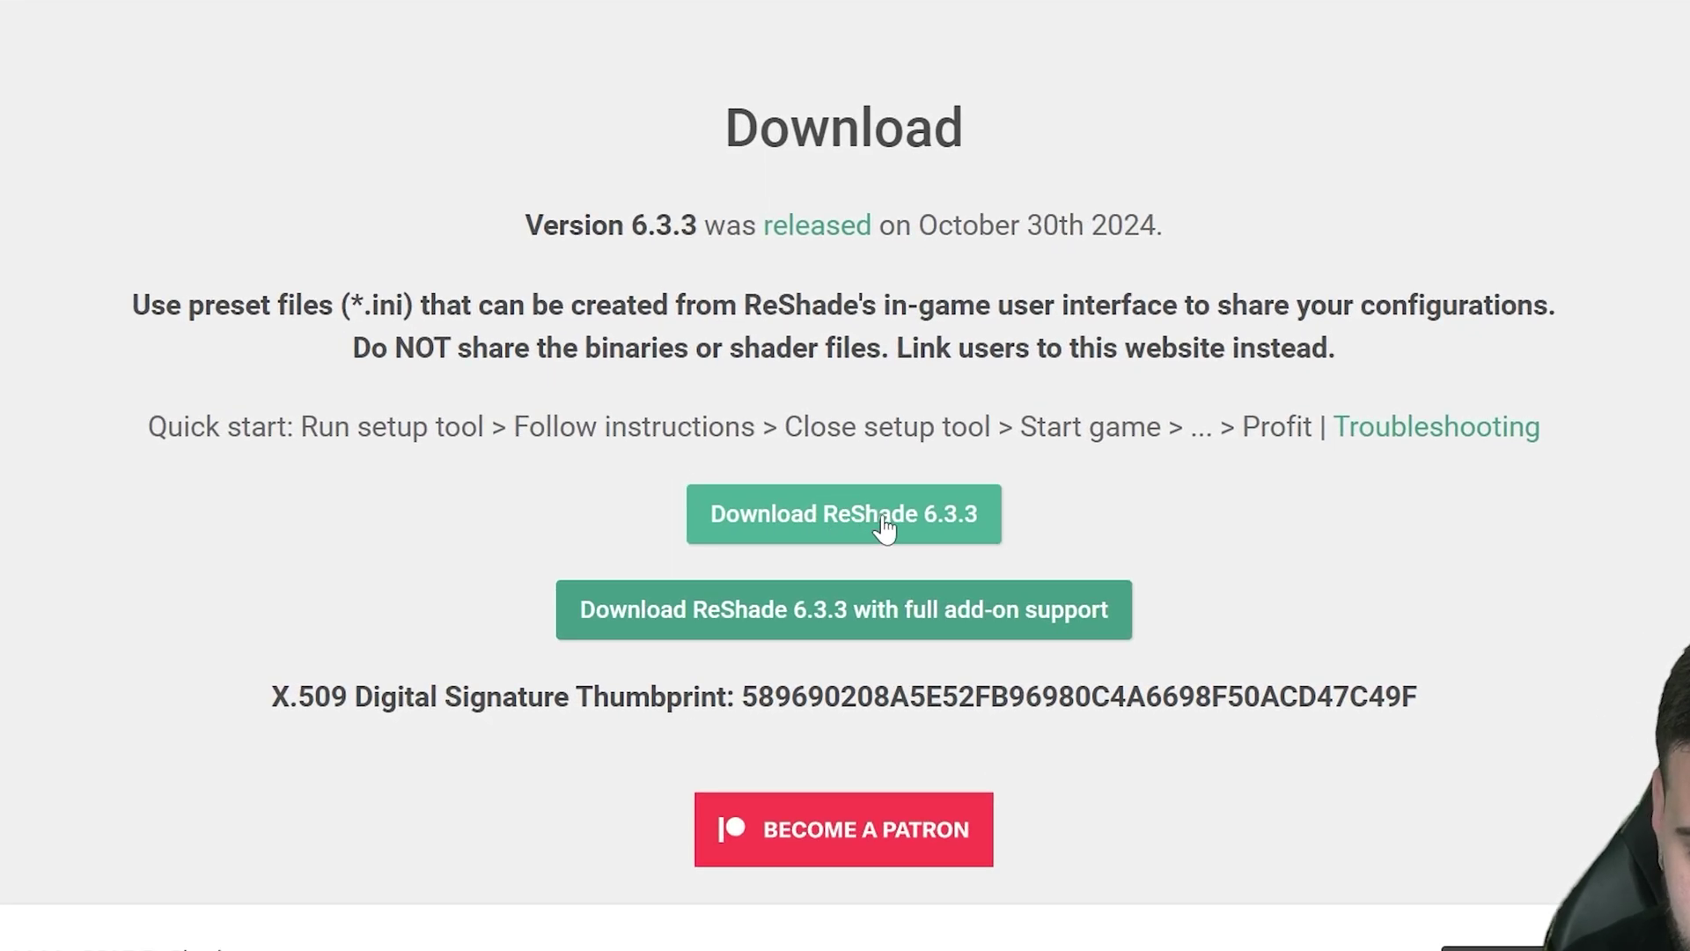
left_click(935, 516)
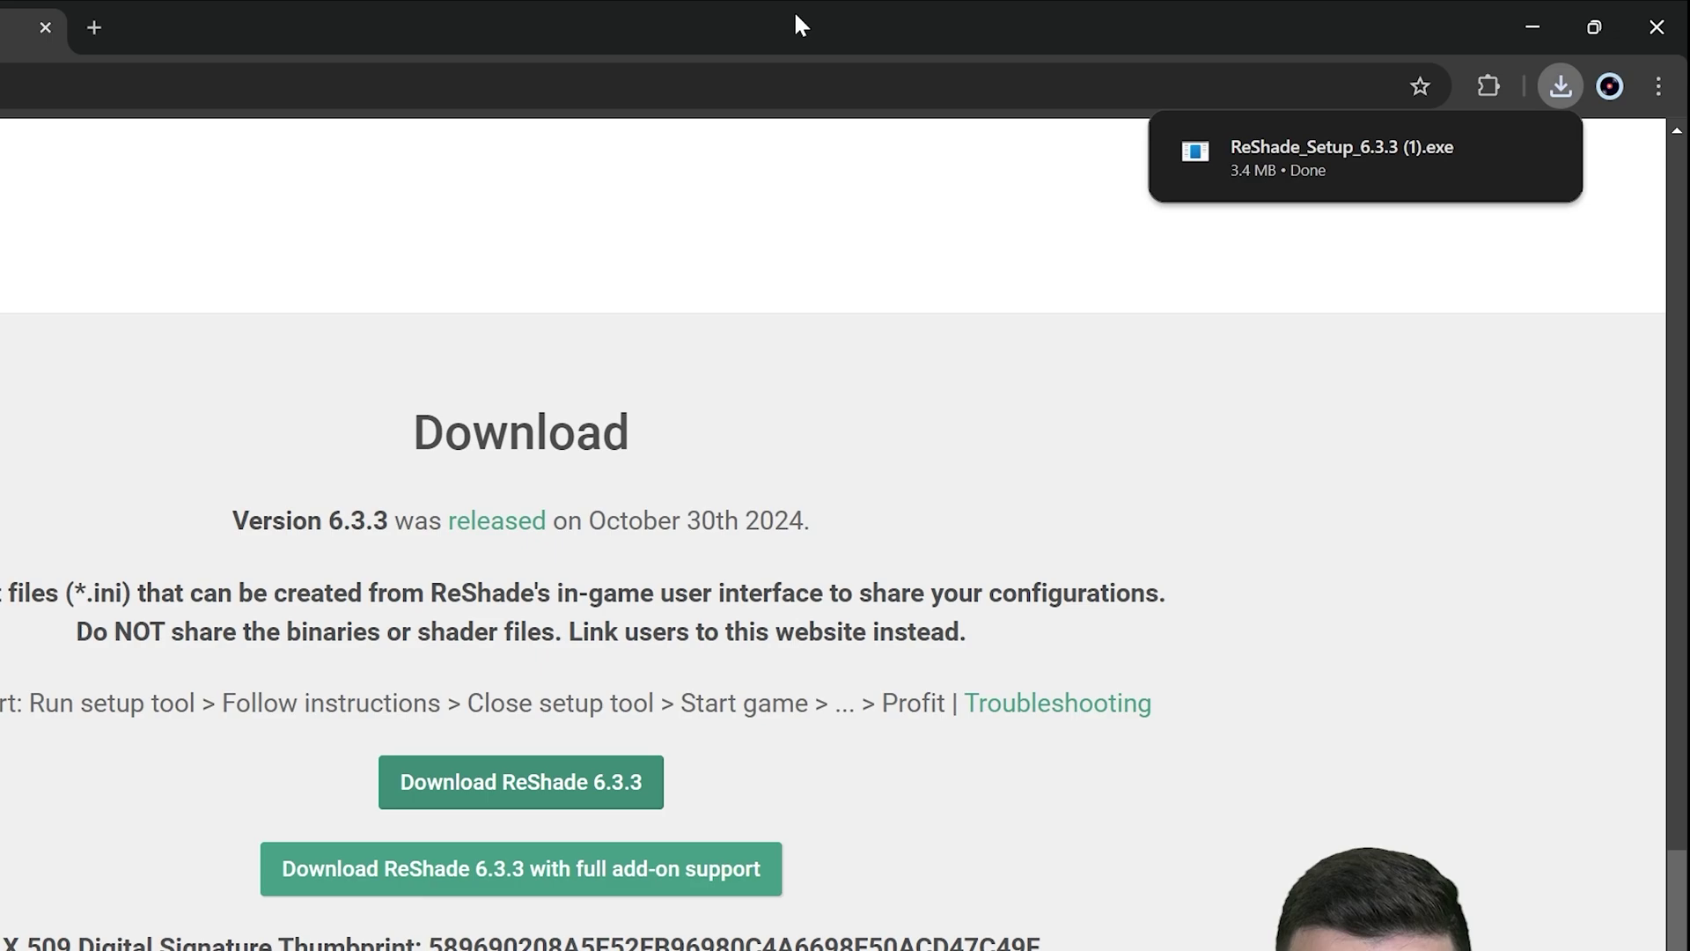
Step: Move the downloaded ReShade installer from the browser's downloads onto the desktop and minimize the browser
left_click_drag(794, 14, 643, 444)
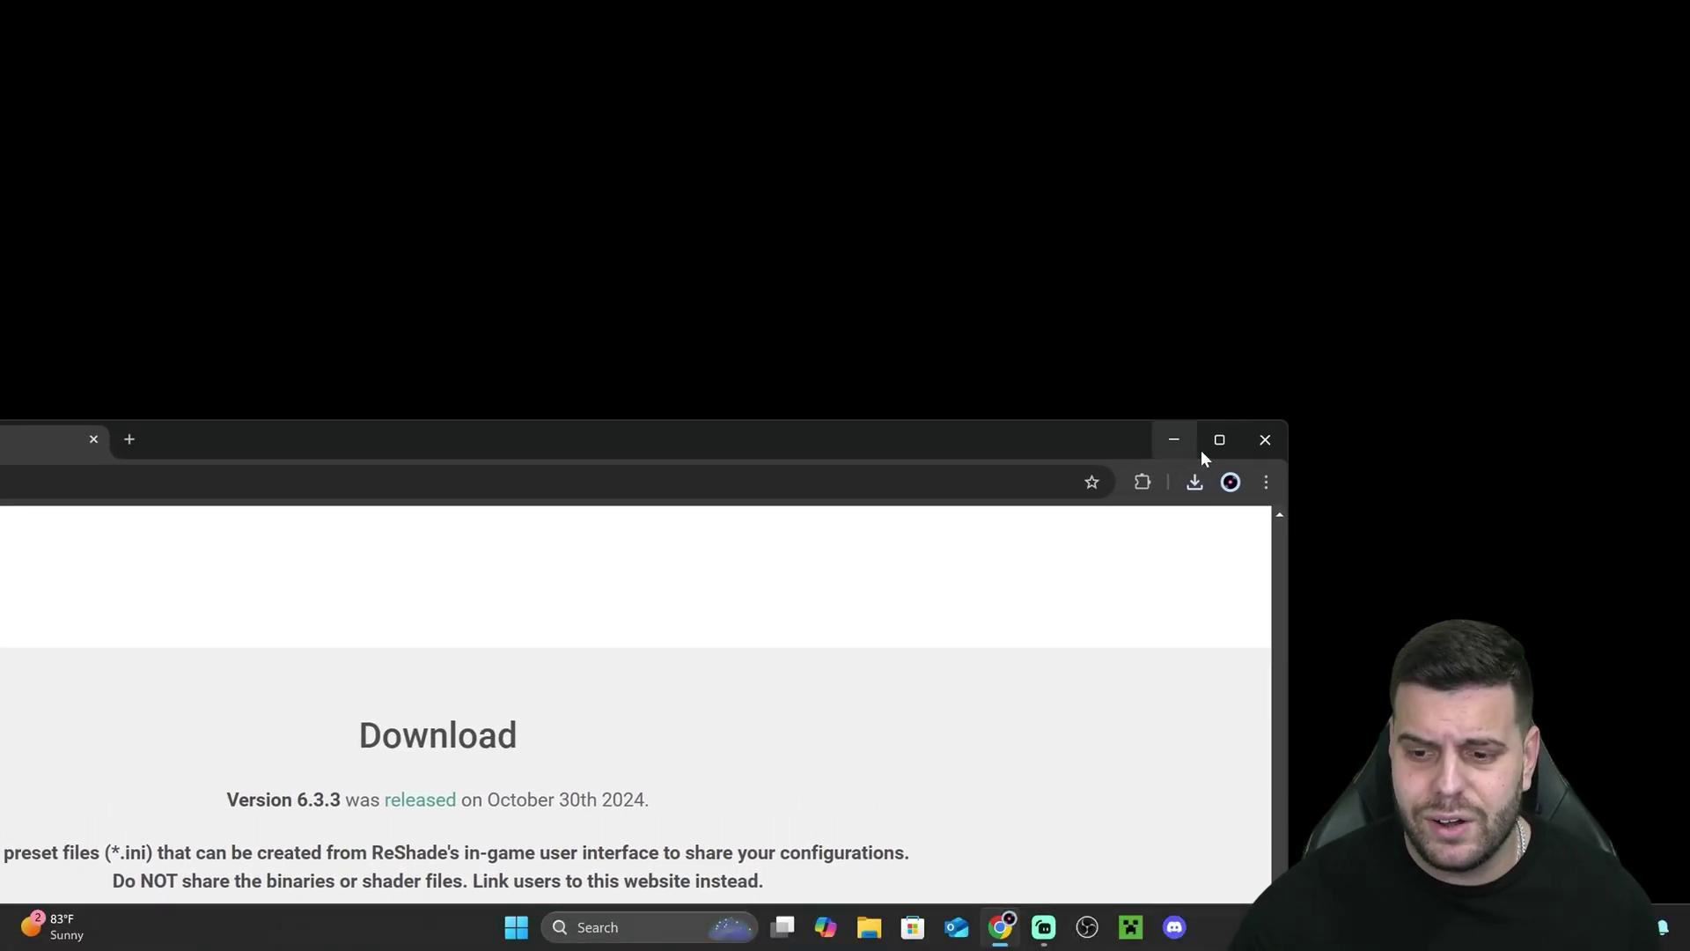
left_click(1194, 481)
mouse_move(1033, 567)
left_mouse_down()
mouse_move(1119, 538)
mouse_move(1133, 280)
left_mouse_up()
left_click(1173, 439)
left_click_drag(1349, 219, 1085, 369)
left_click_drag(1158, 338, 739, 335)
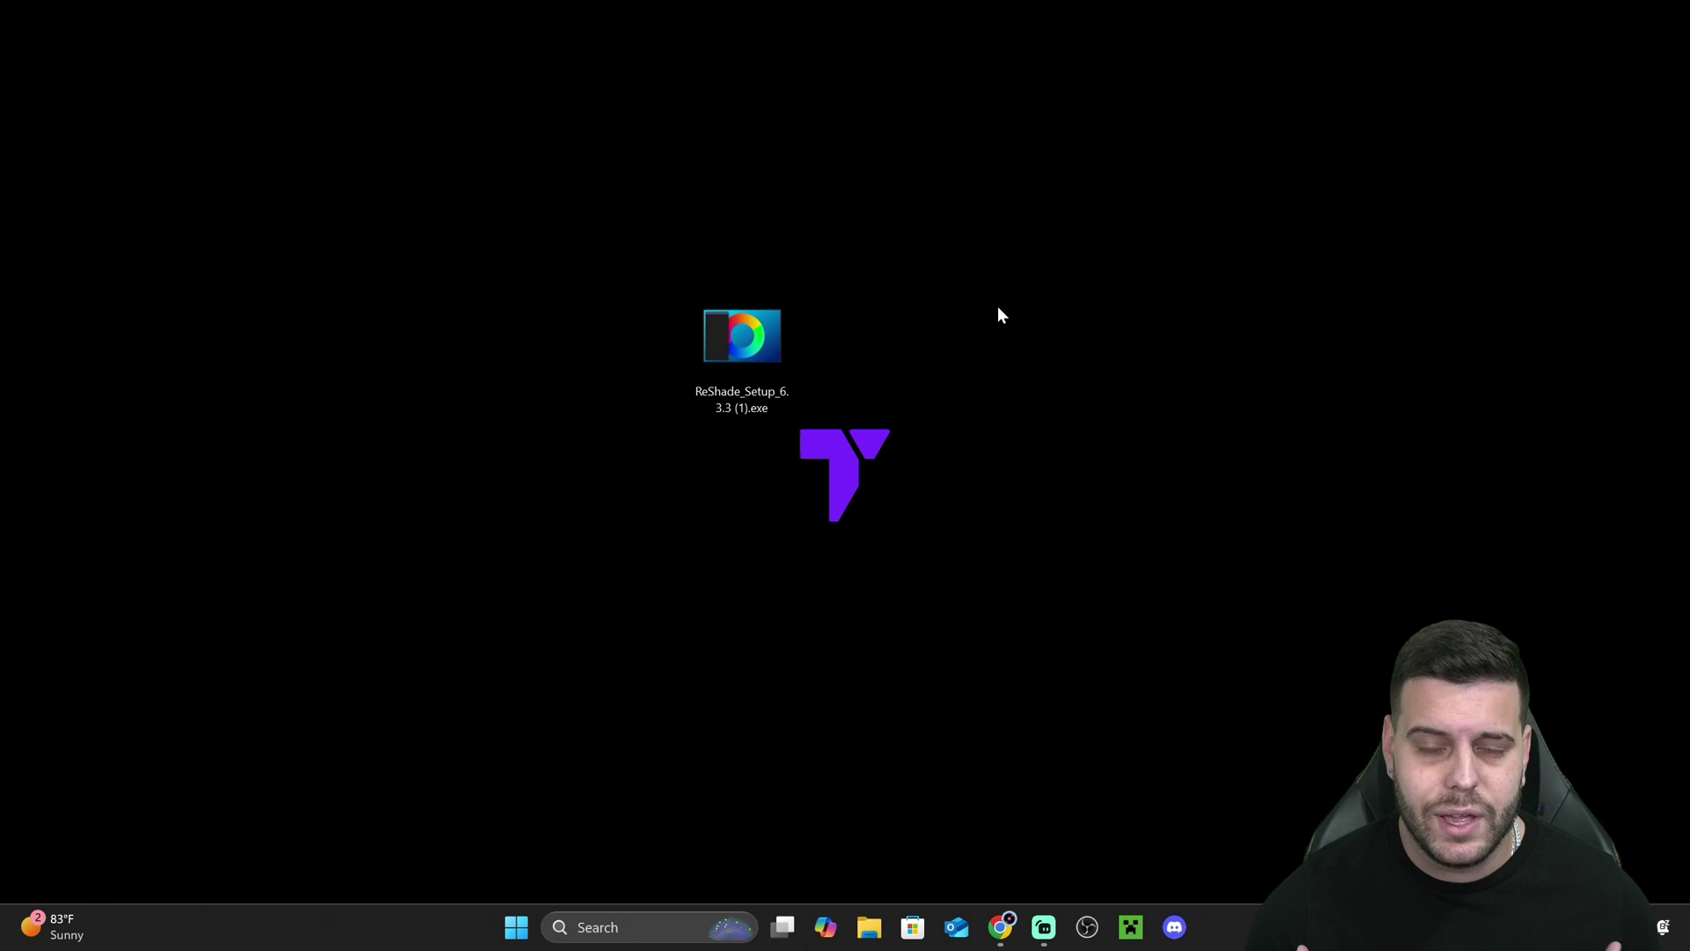
Step: Run the ReShade installer from the desktop and choose the Steam copy of Grand Theft Auto V (GTA5.exe) as the game
double_click(731, 333)
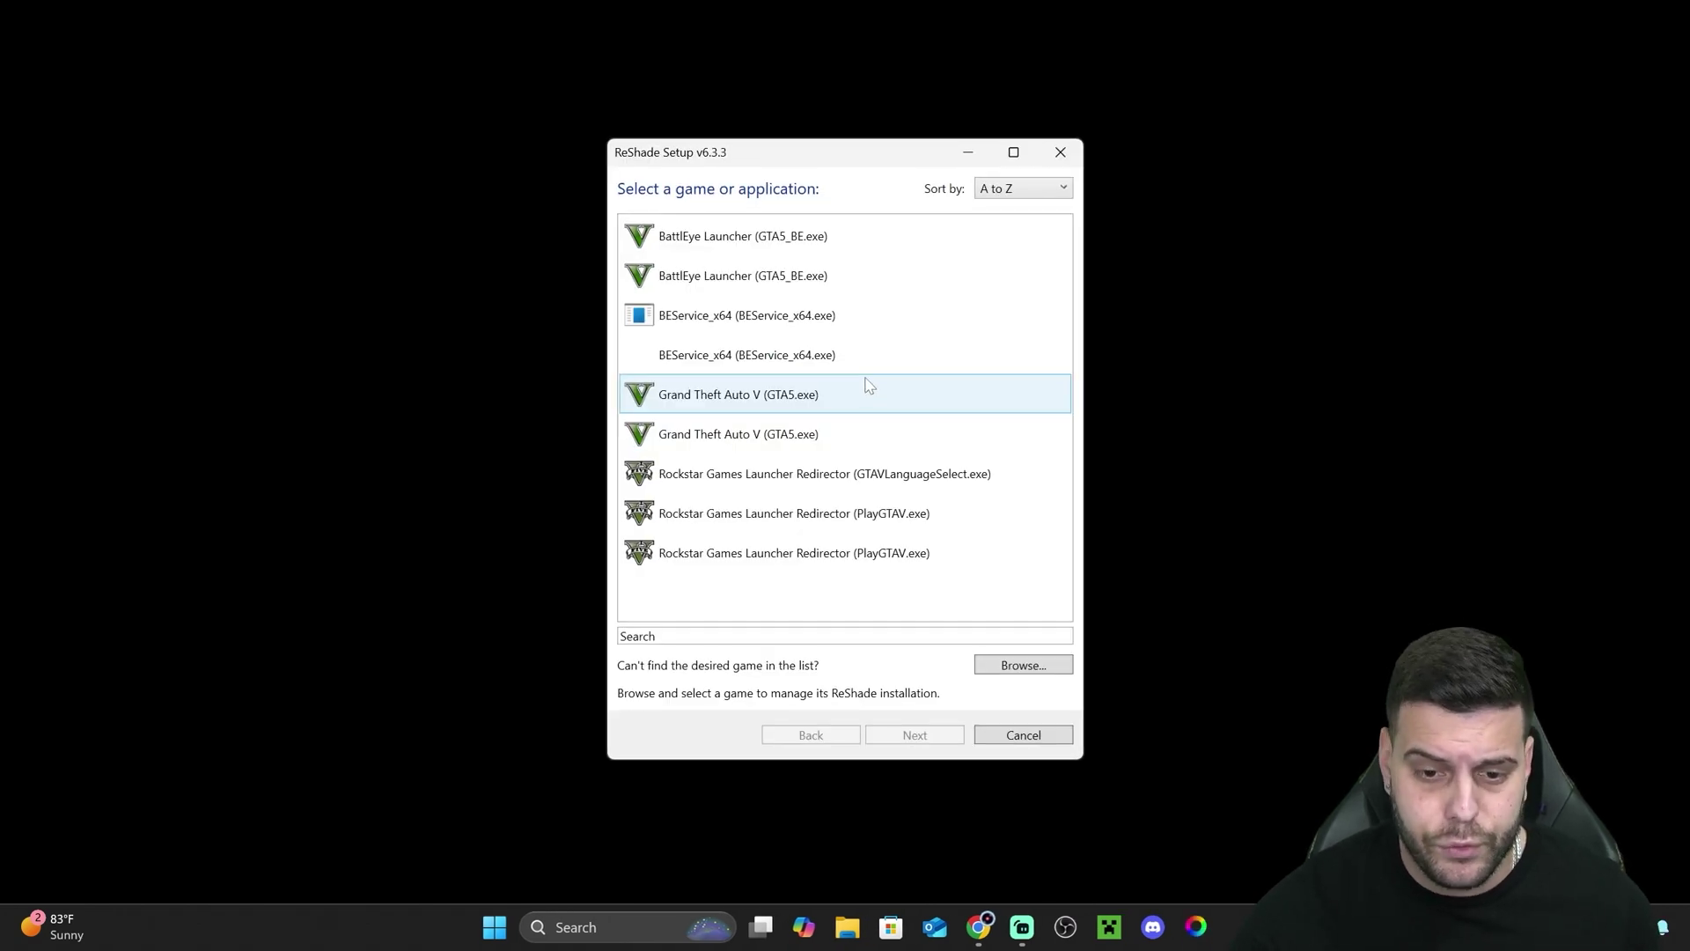
left_click(802, 406)
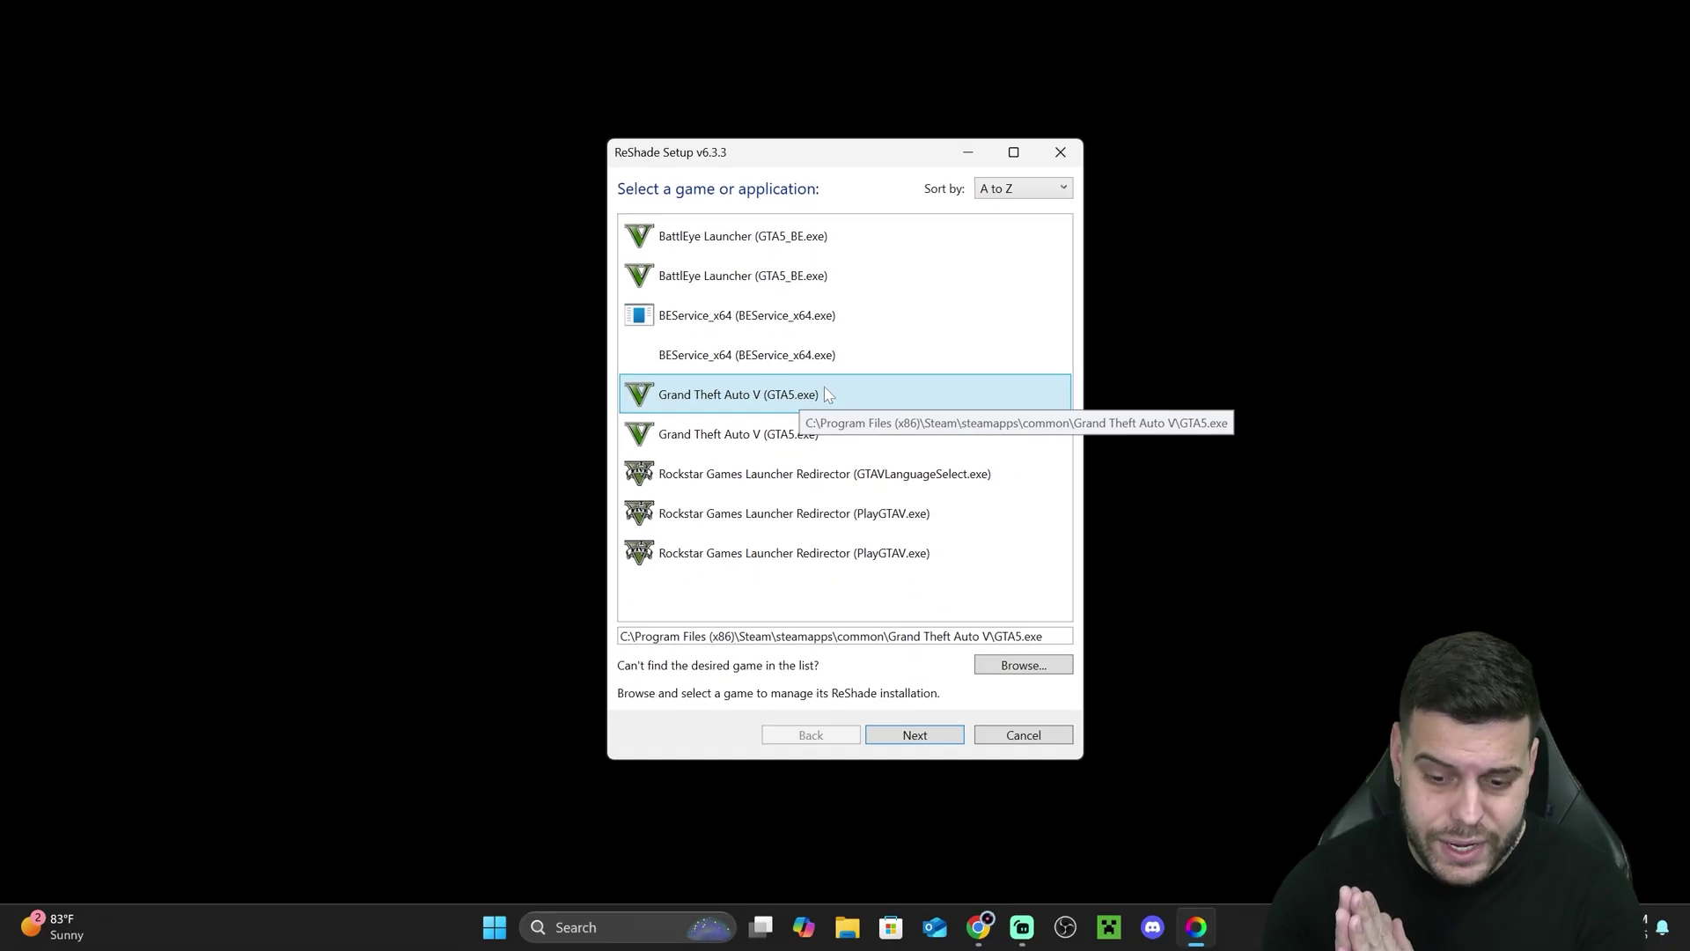
Step: Look up the common GTA 5 install directories for Epic Games, Steam and Rockstar in the browser's tutorial article
left_click(979, 927)
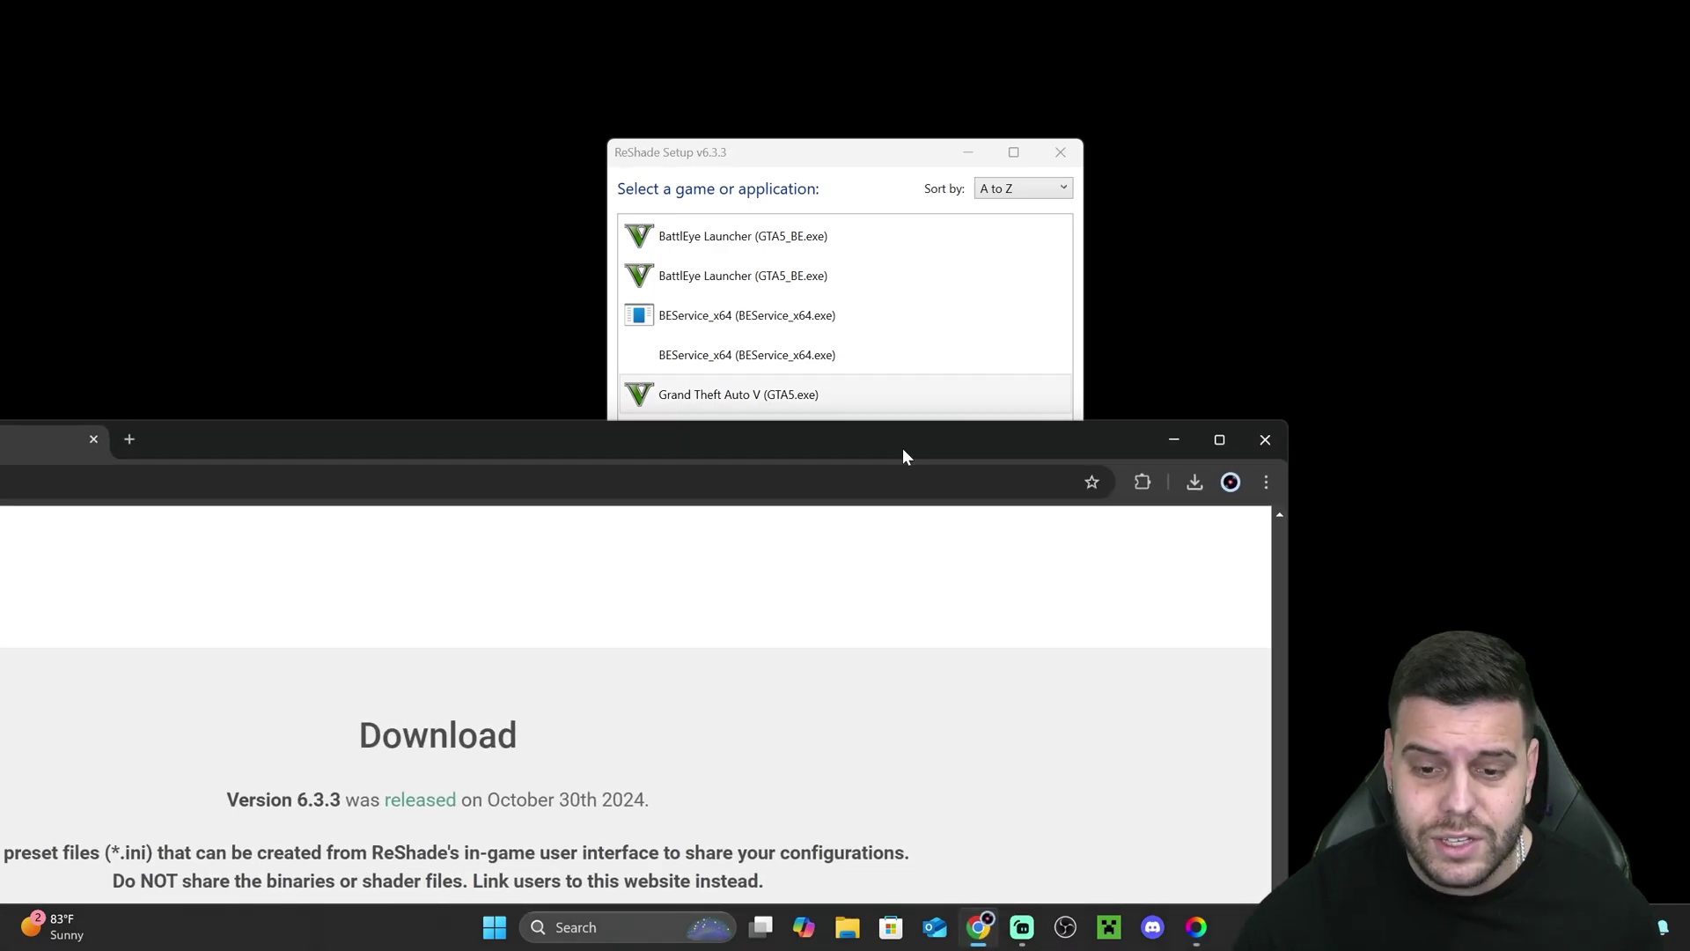
left_click_drag(904, 455, 968, 2)
left_click(201, 7)
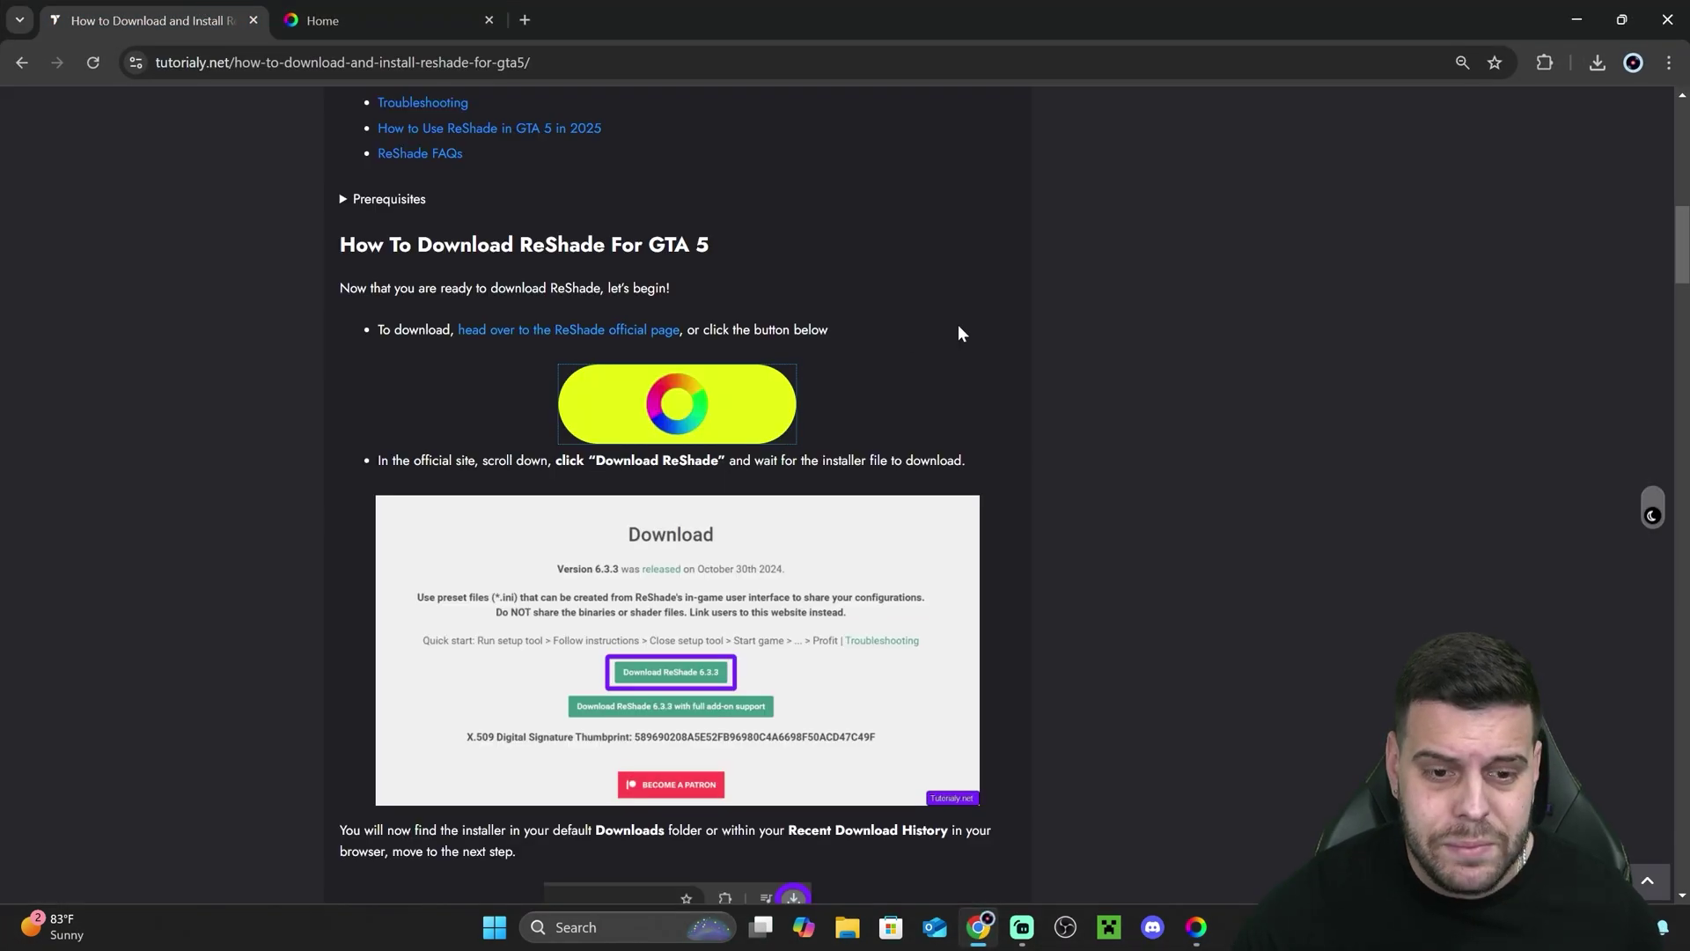
scroll(968, 410, "down", 12)
scroll(932, 433, "down", 4)
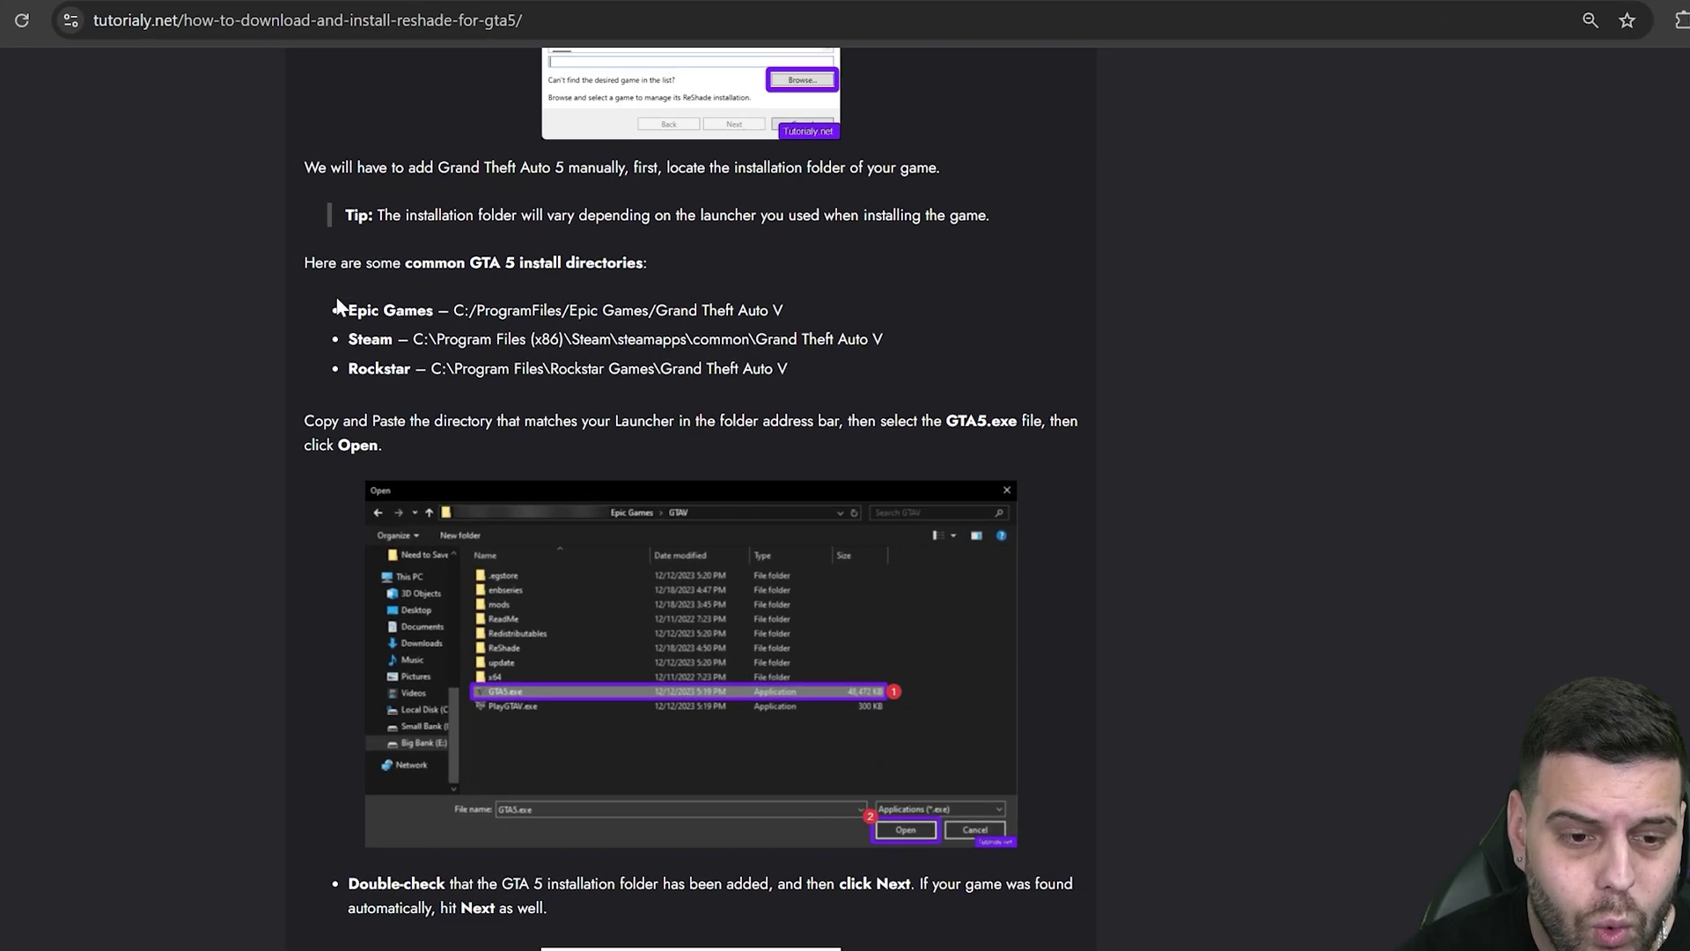
left_click_drag(378, 317, 408, 316)
left_click_drag(190, 276, 975, 373)
left_click(982, 365)
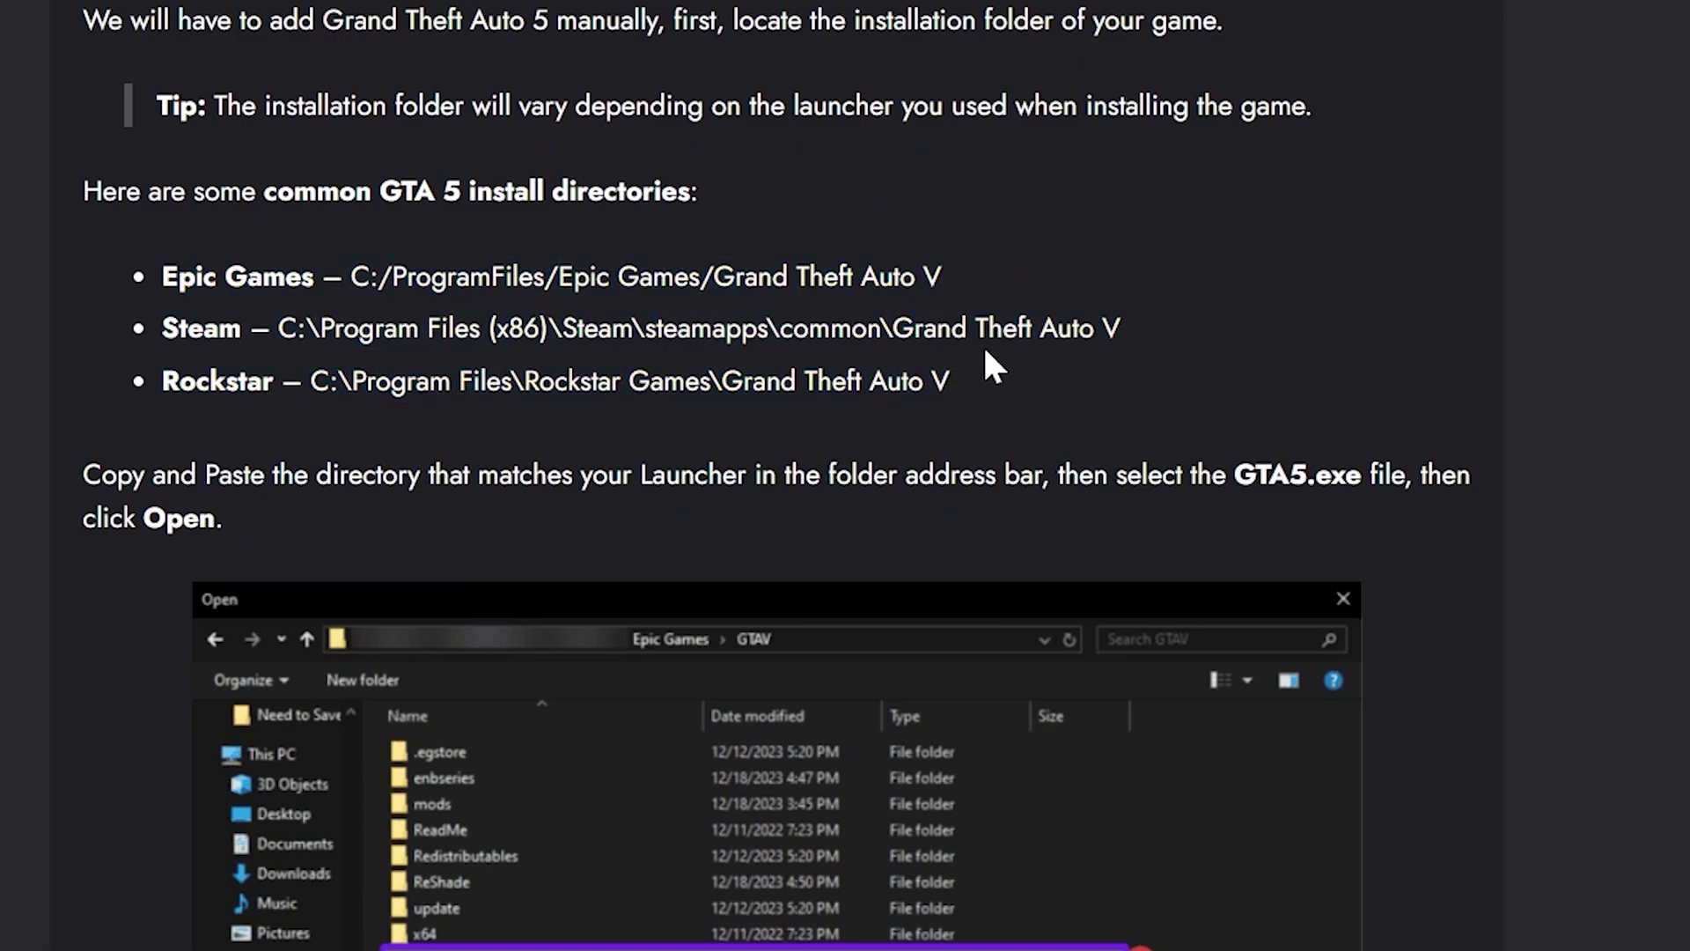
left_click_drag(878, 278, 415, 278)
left_click(414, 280)
left_click_drag(163, 279, 320, 279)
left_click(322, 279)
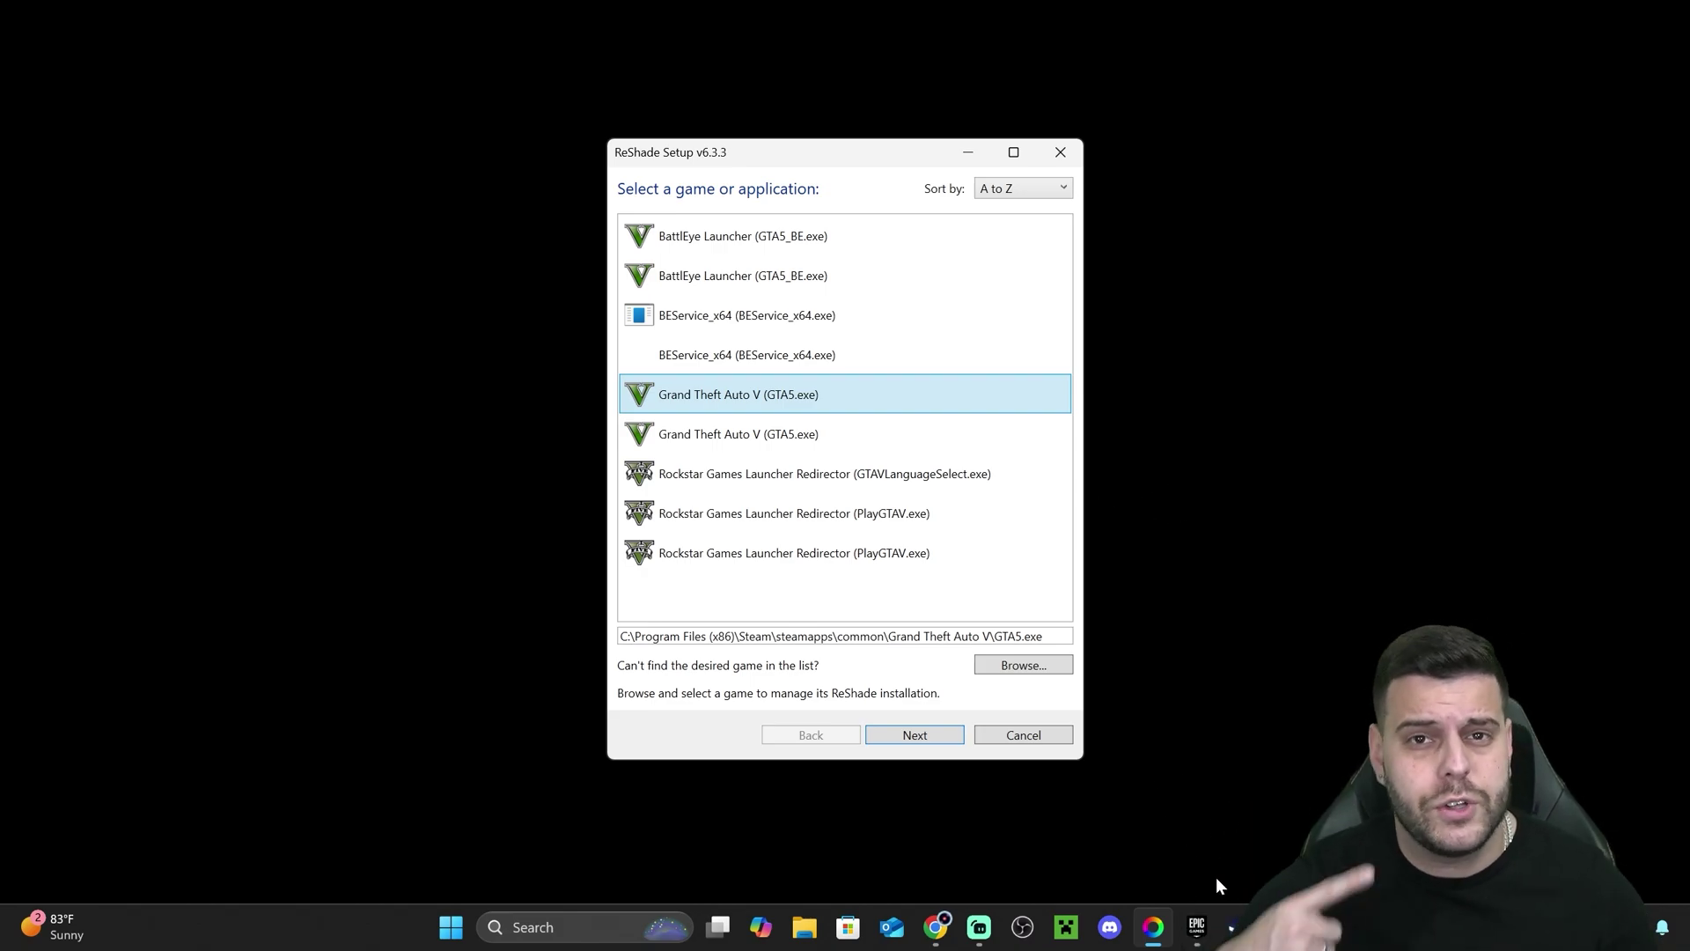
Step: In the Epic Games Launcher, open Grand Theft Auto V's installation folder from the game's management options in the library
left_click(1196, 926)
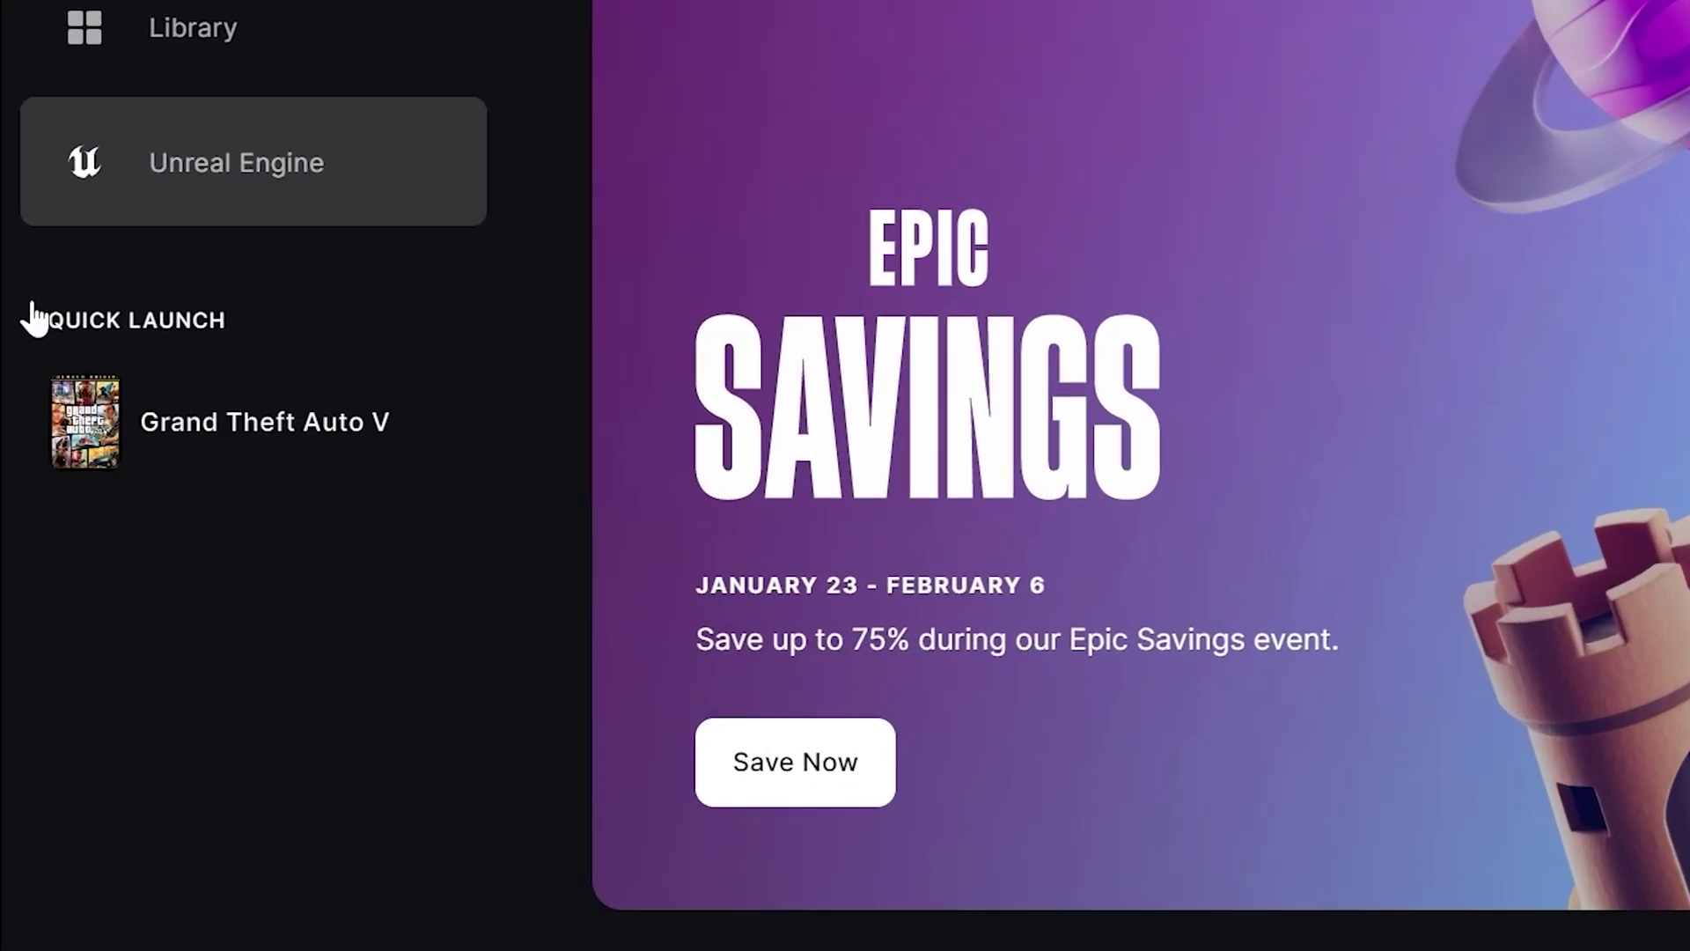
mouse_move(196, 457)
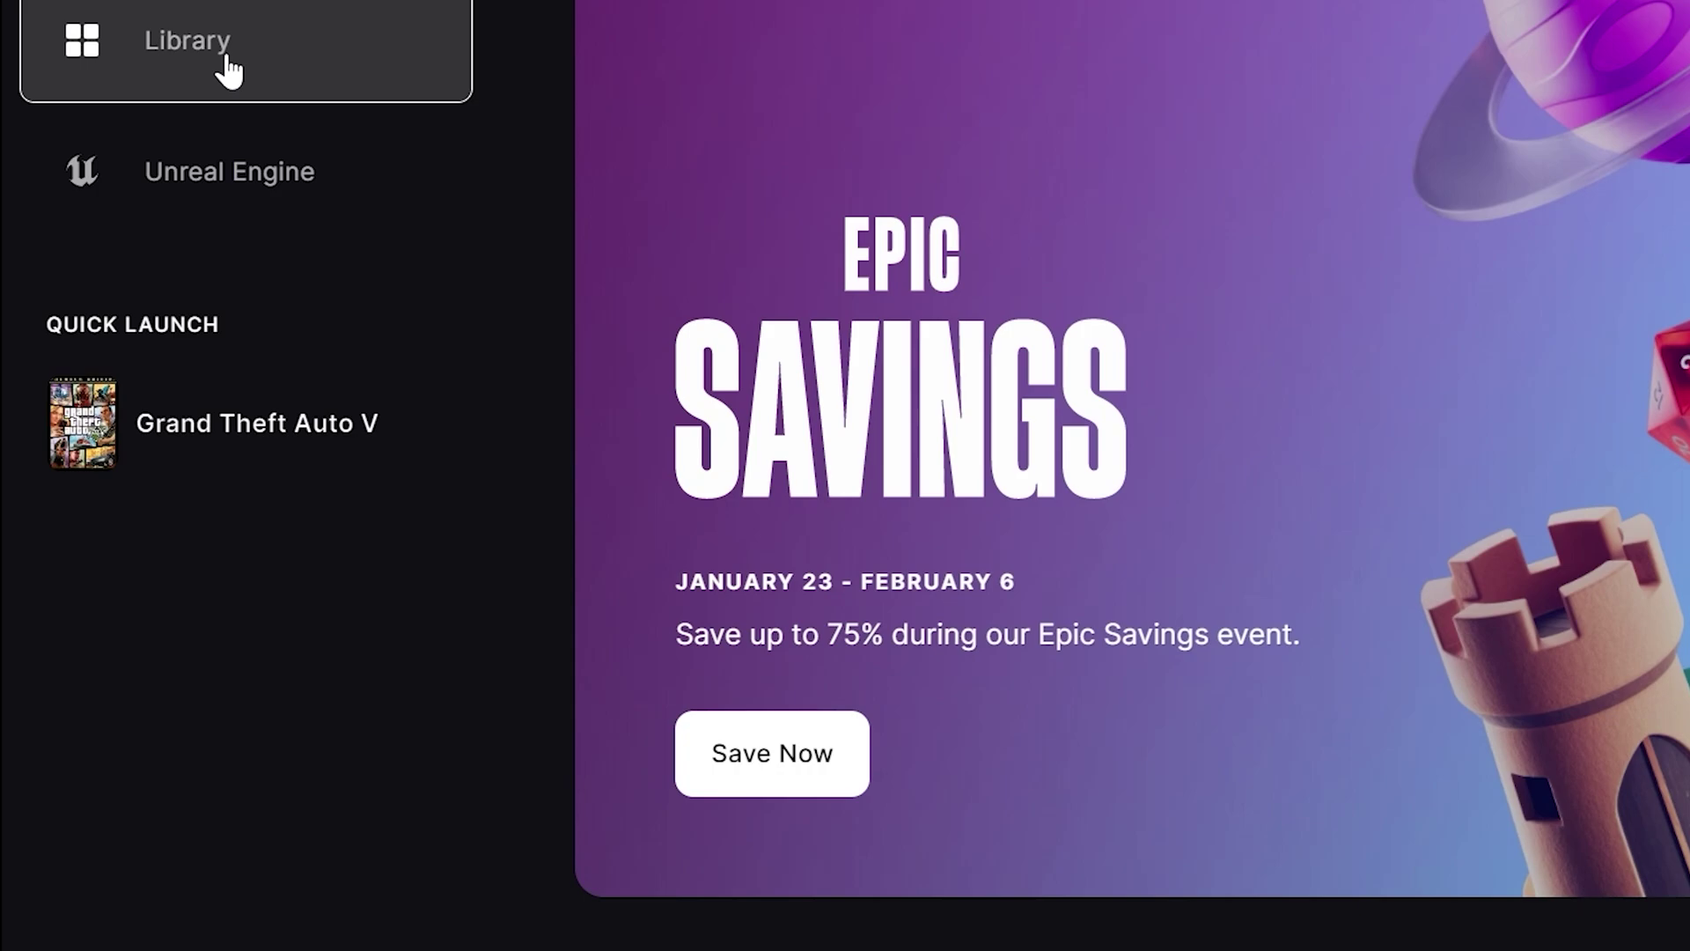
left_click(223, 64)
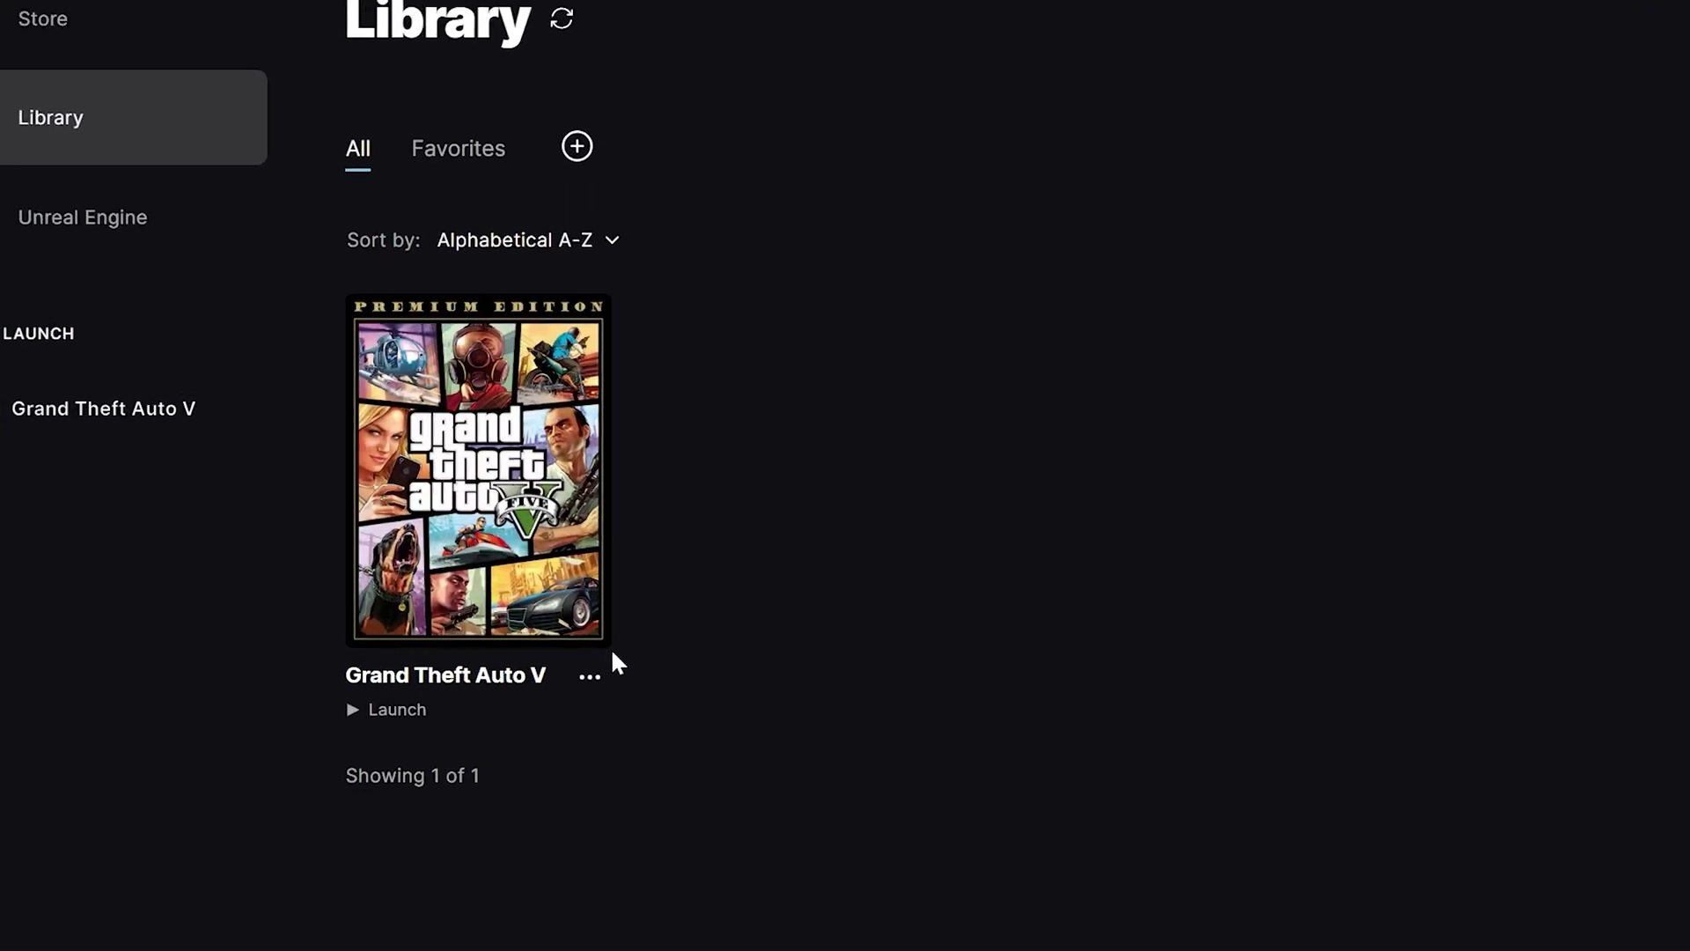
left_click(497, 637)
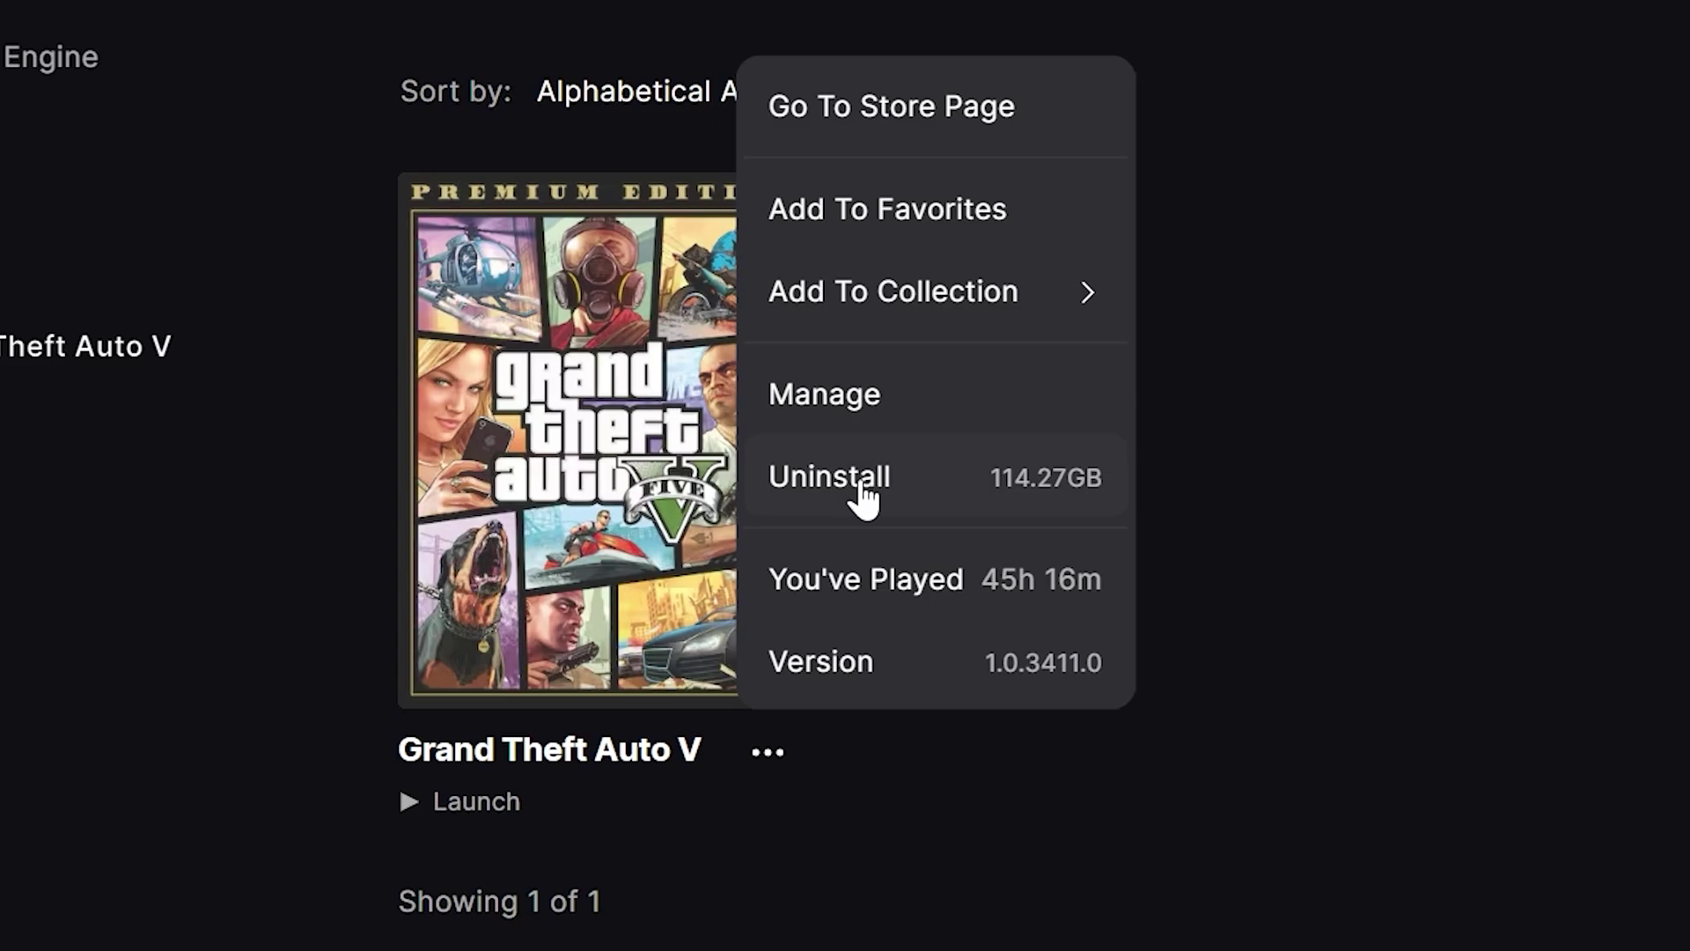
left_click(885, 396)
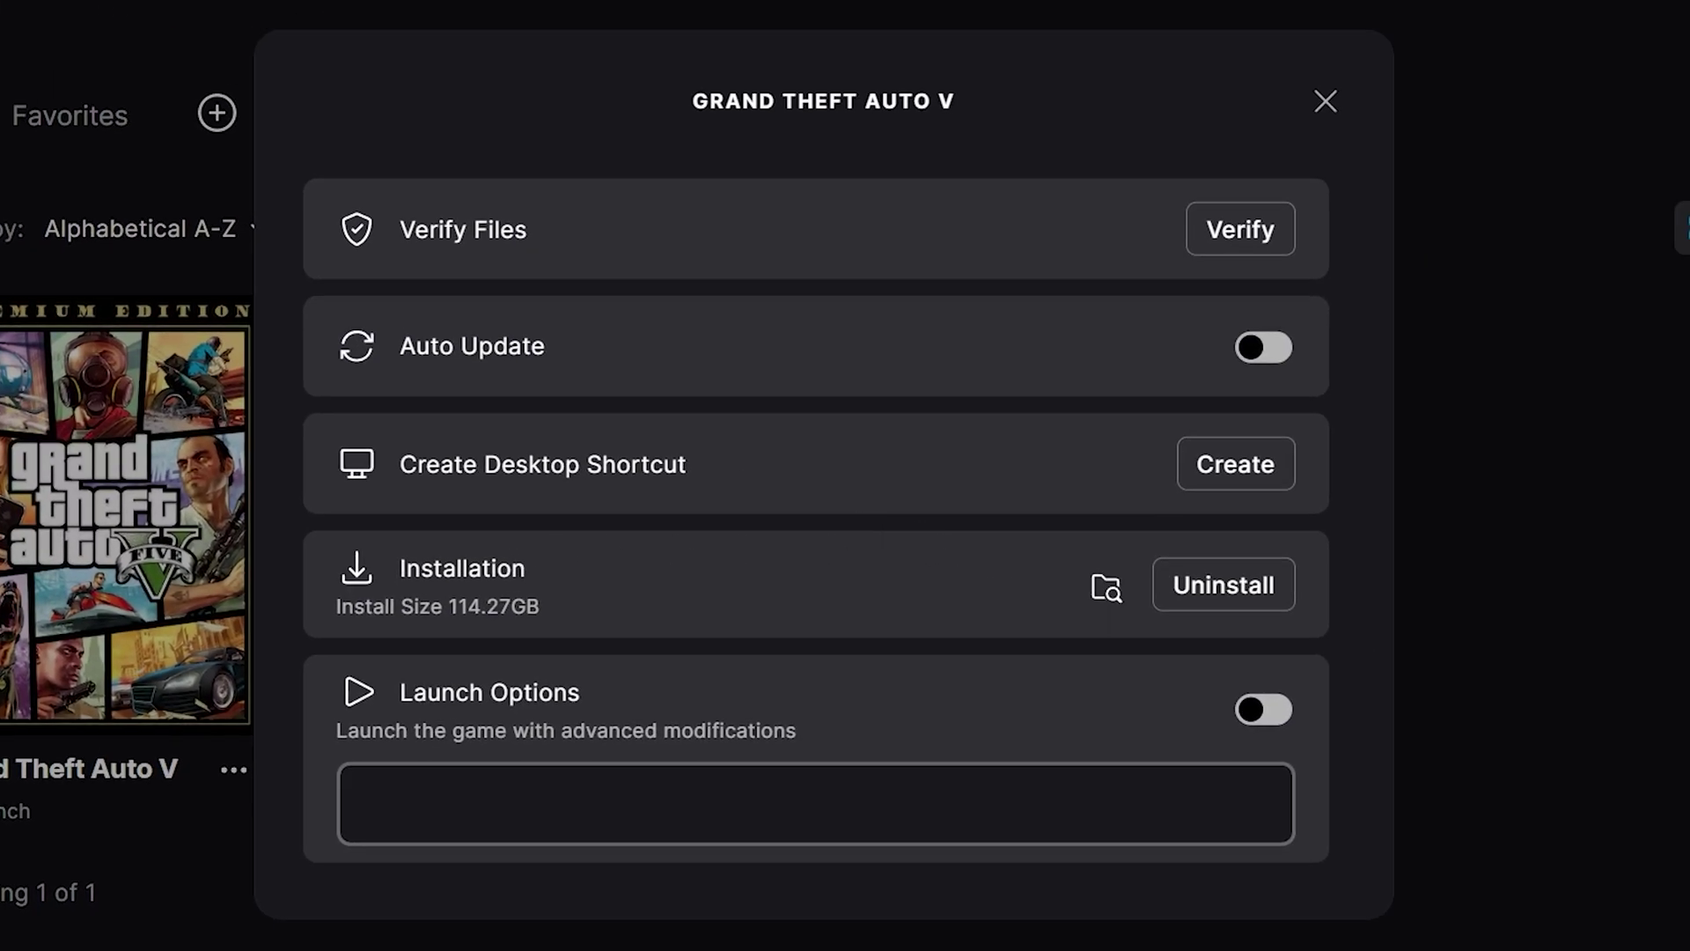
left_click(1107, 589)
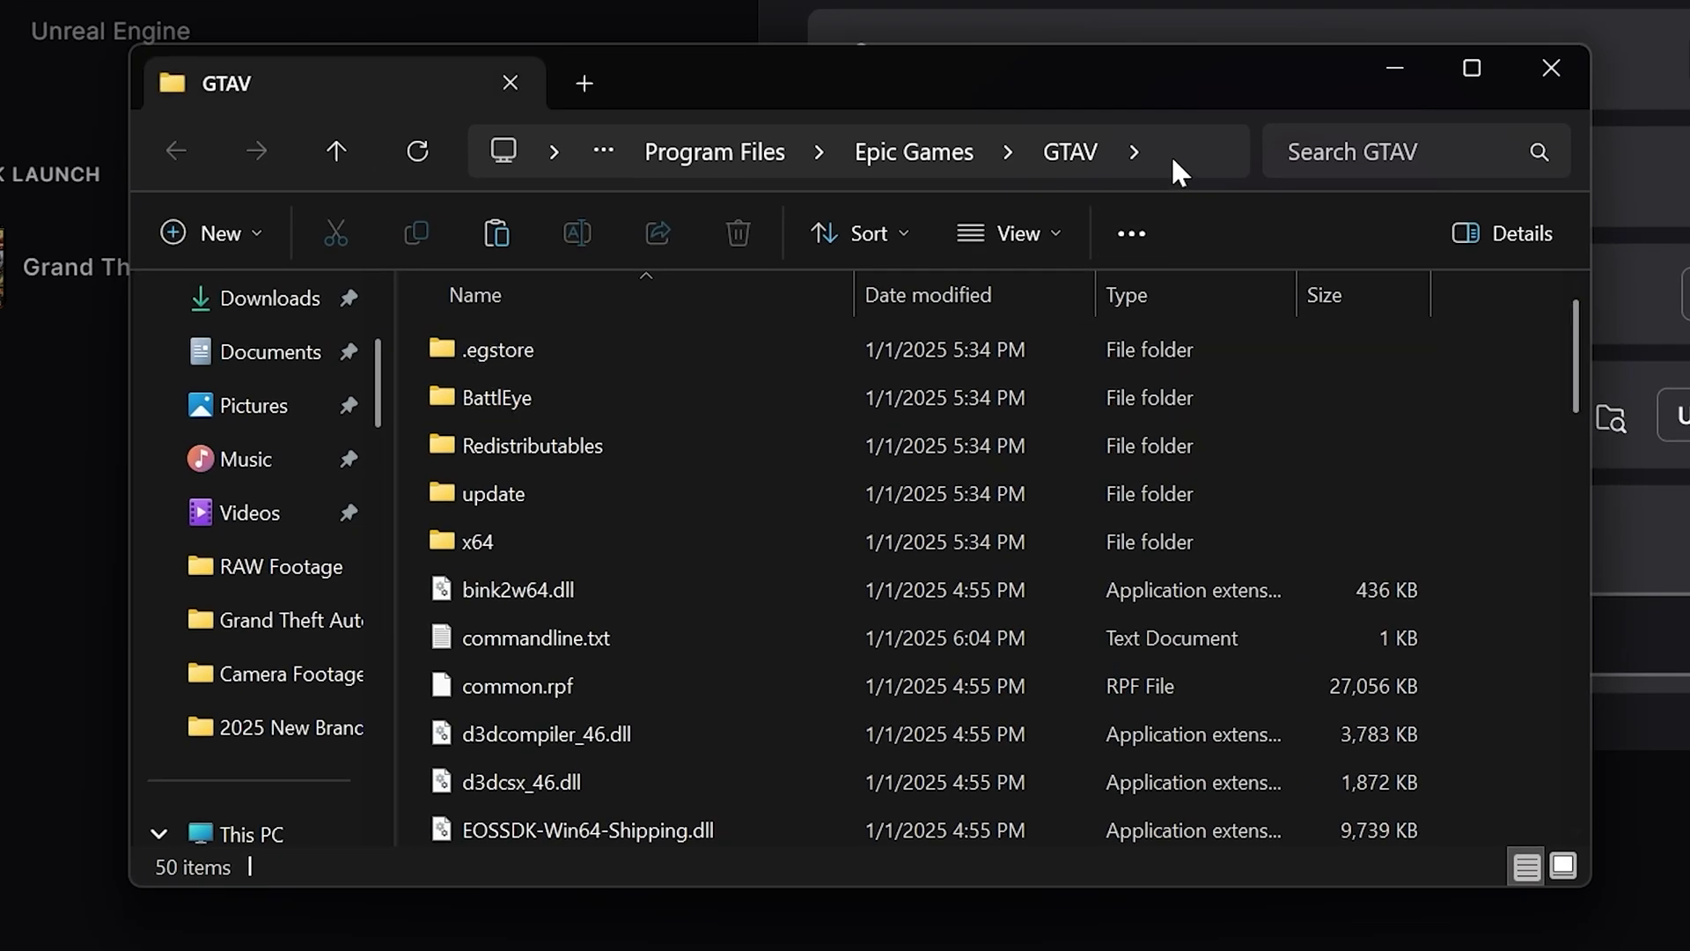
Step: Copy the folder path C:\Program Files\Epic Games\GTAV, then close the folder window and the game's management dialog
left_click(1172, 159)
key("ctrl+c")
left_click_drag(867, 155, 537, 154)
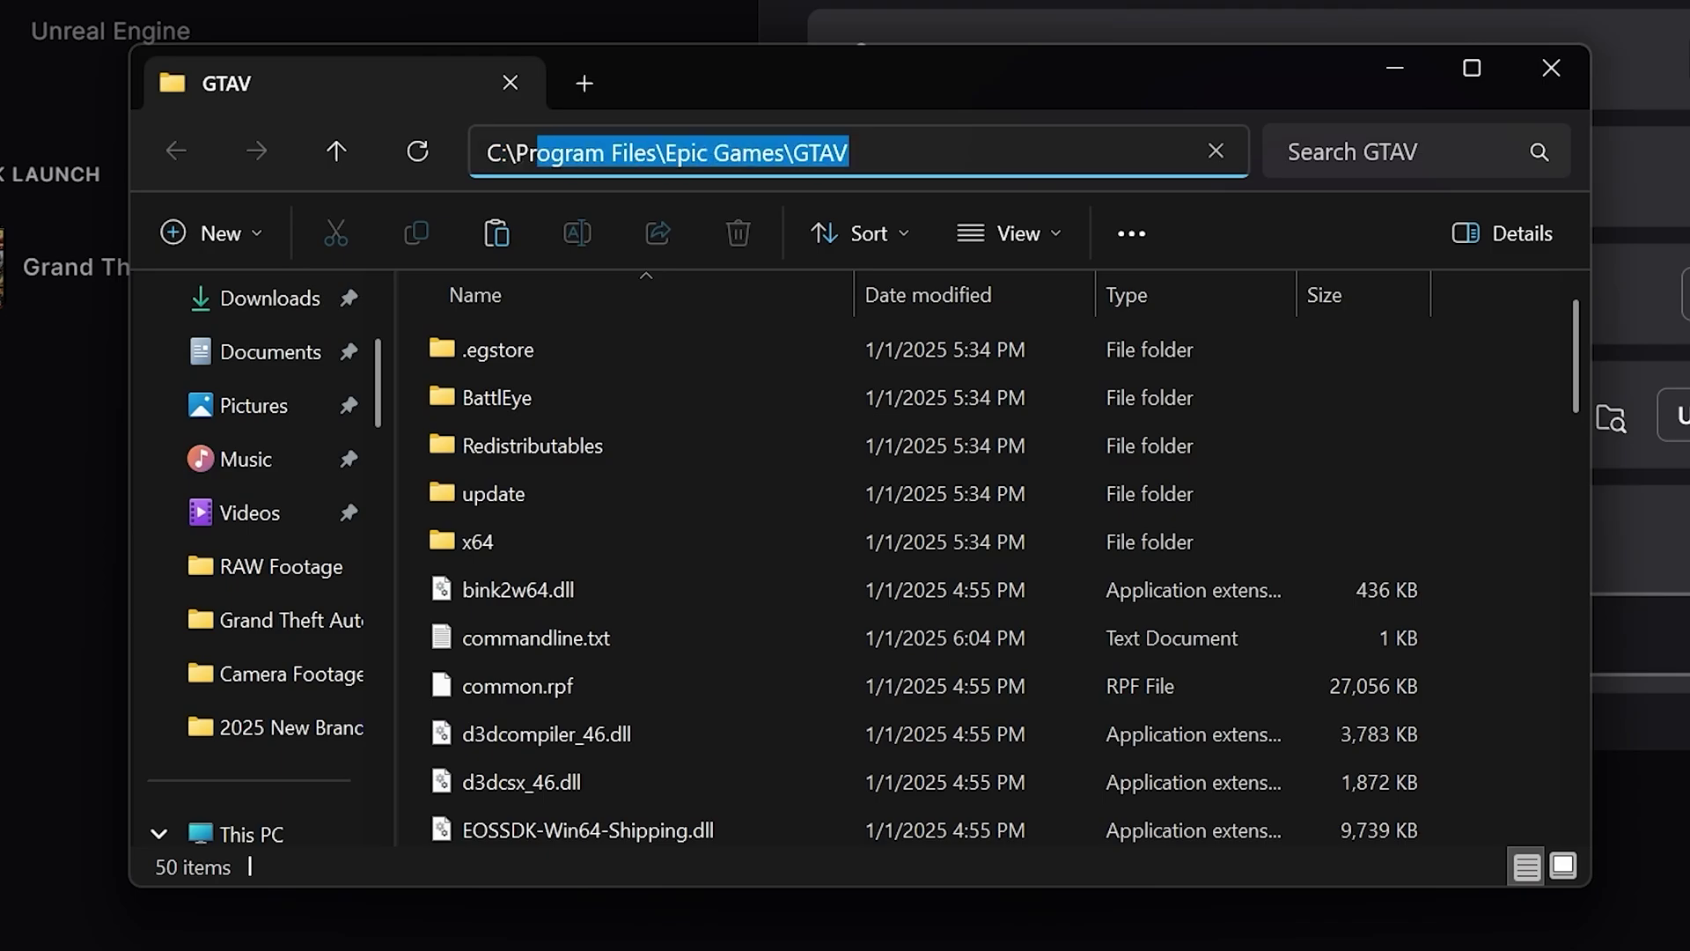
left_click(1551, 68)
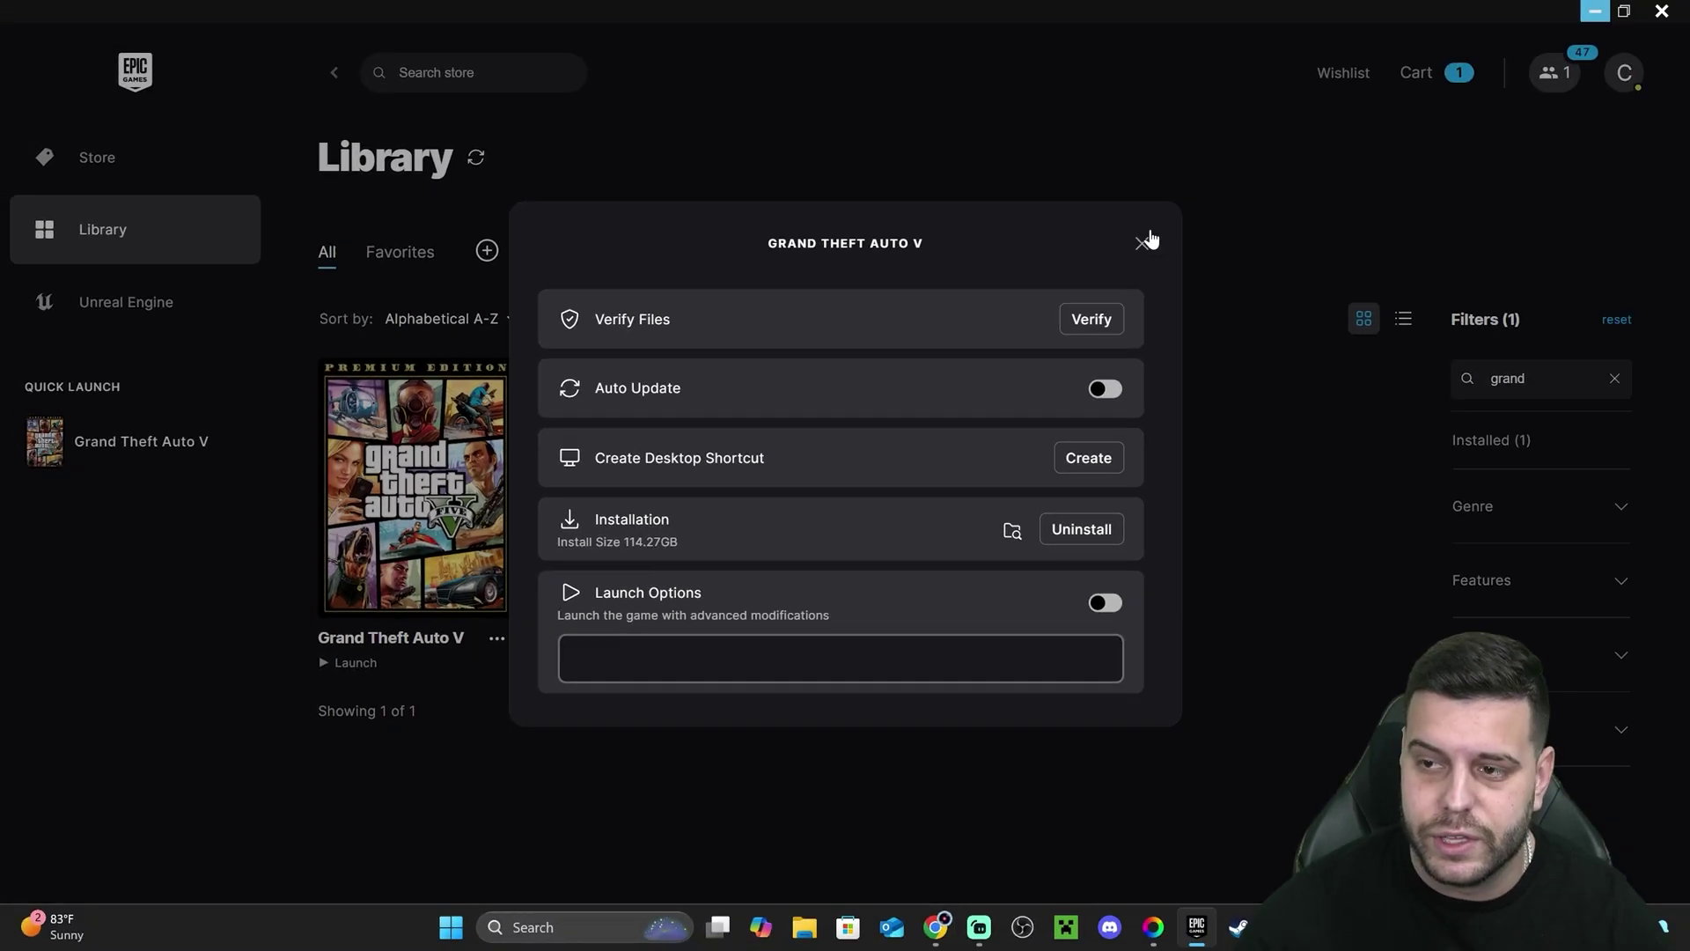
left_click(1142, 242)
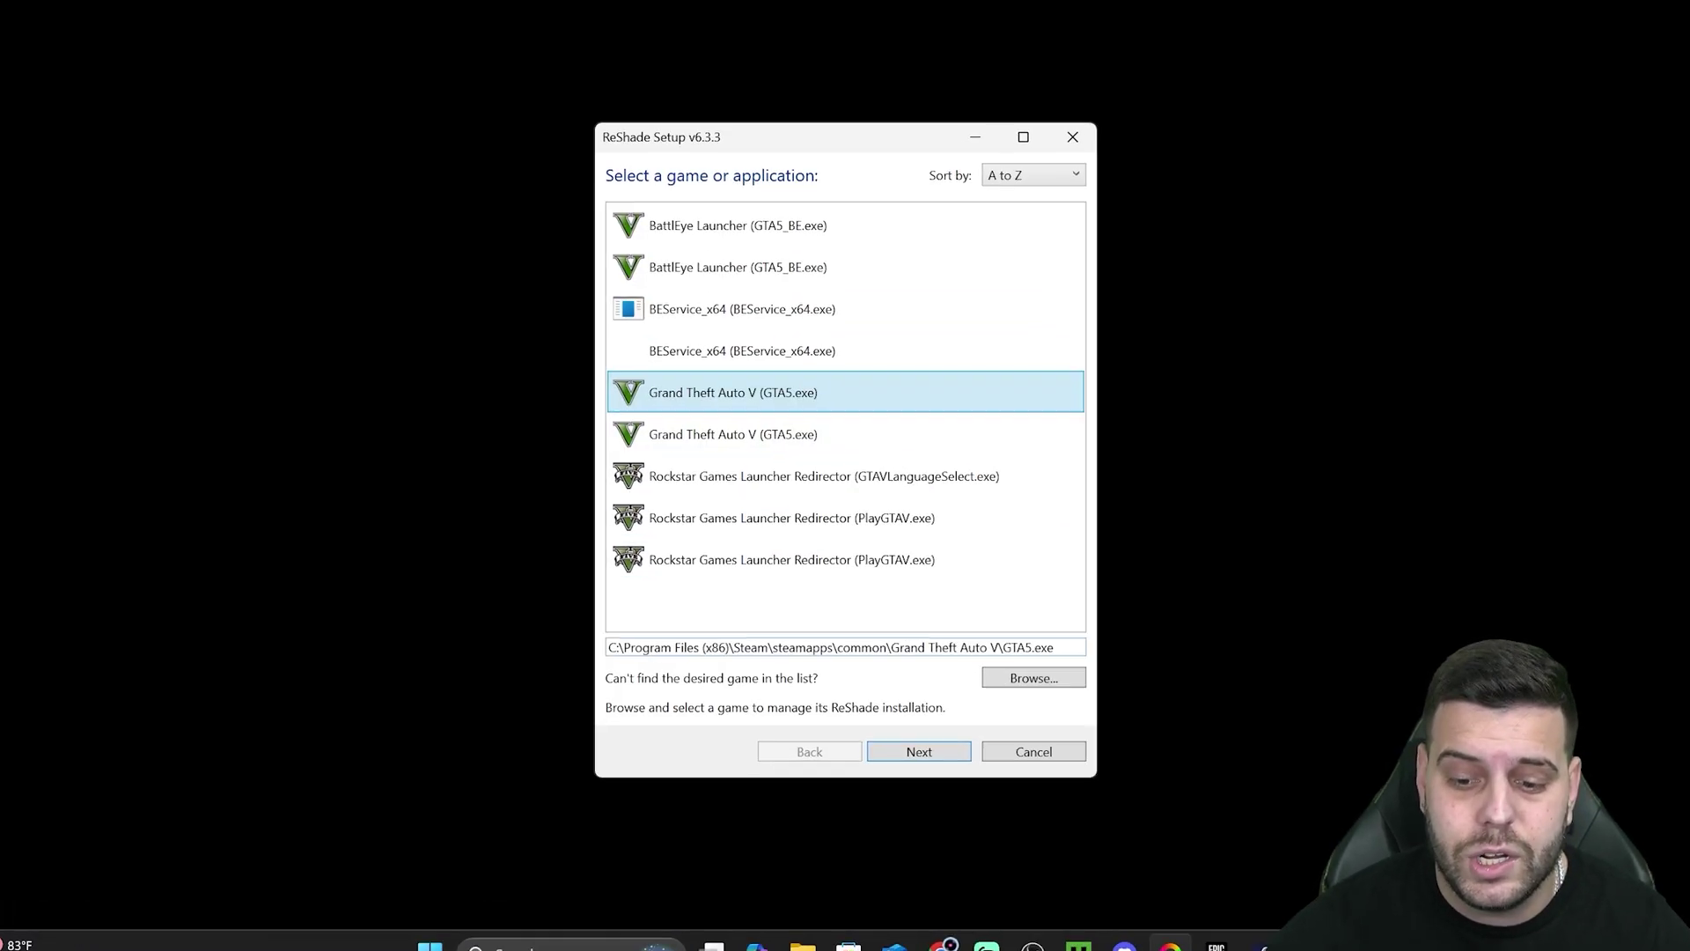
Step: In the ReShade setup, browse to C:\Program Files\Epic Games\GTAV to locate the game executable, and cancel the file selection
left_click(1042, 682)
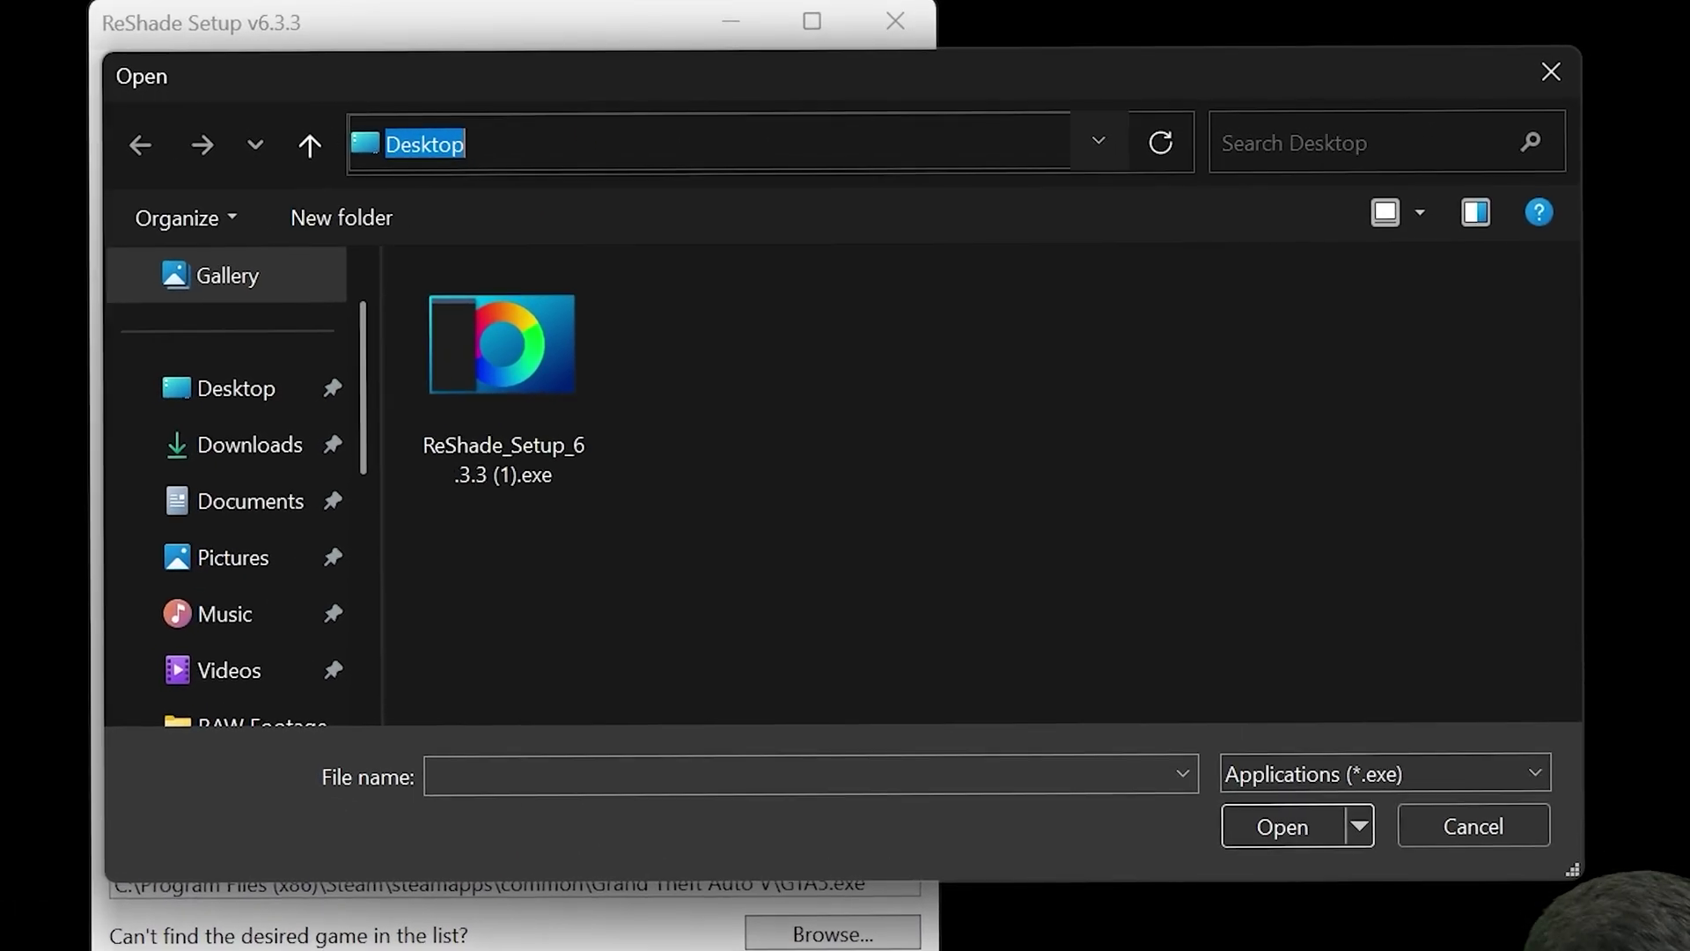
key("ctrl+v")
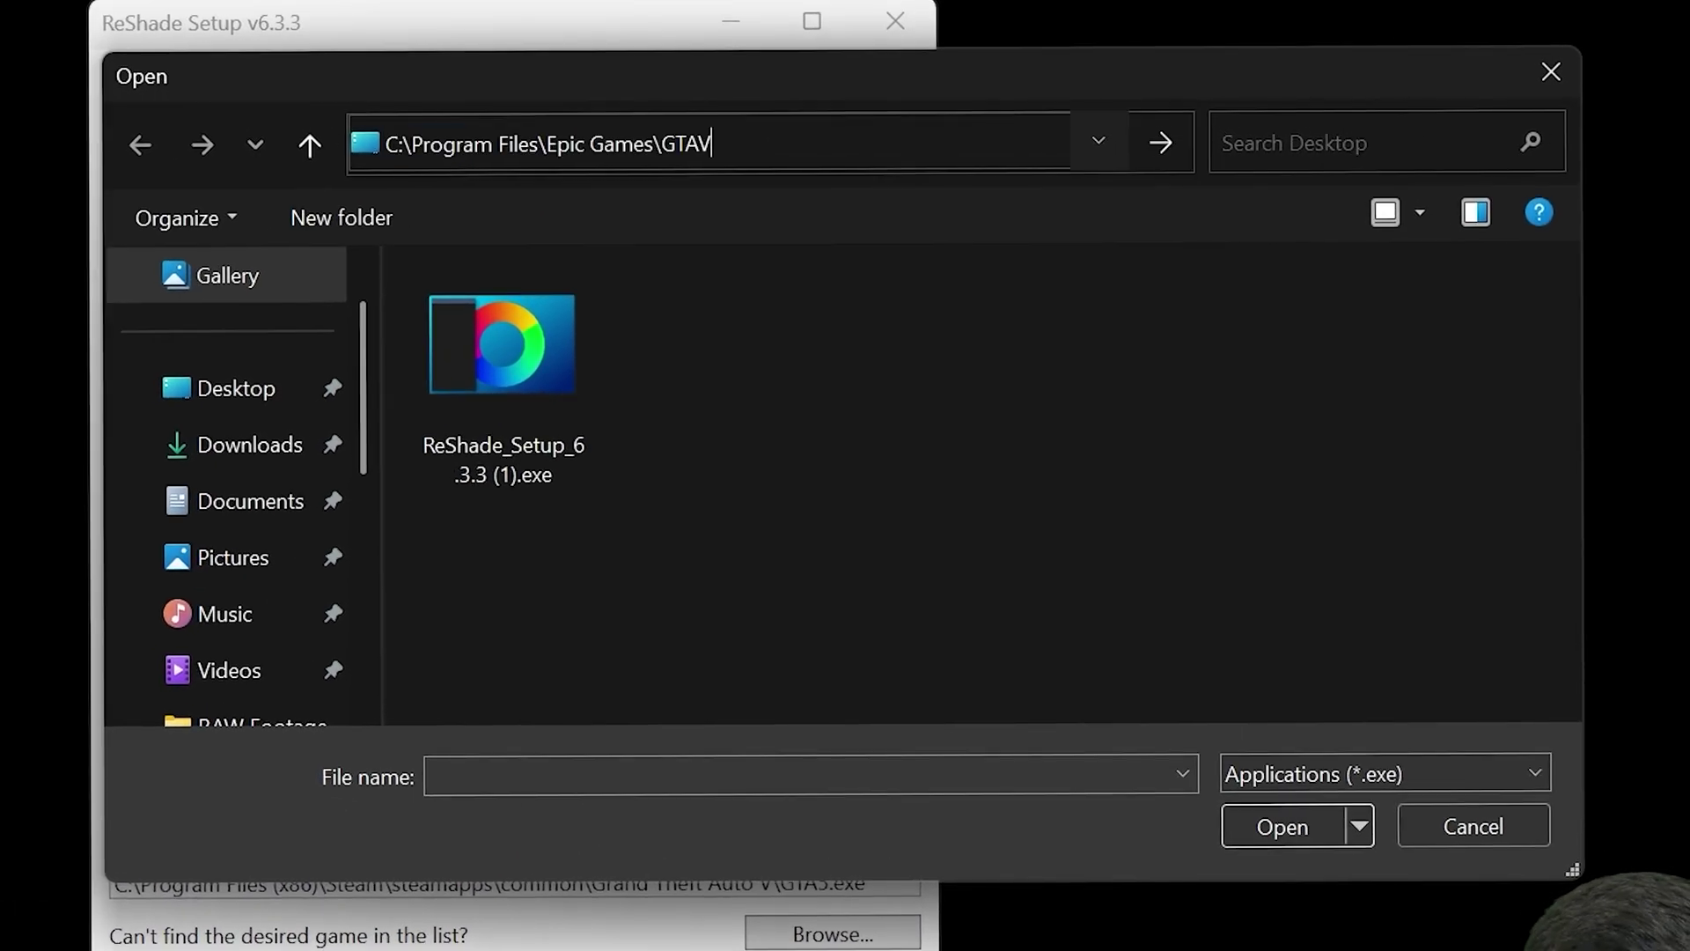
key("Return")
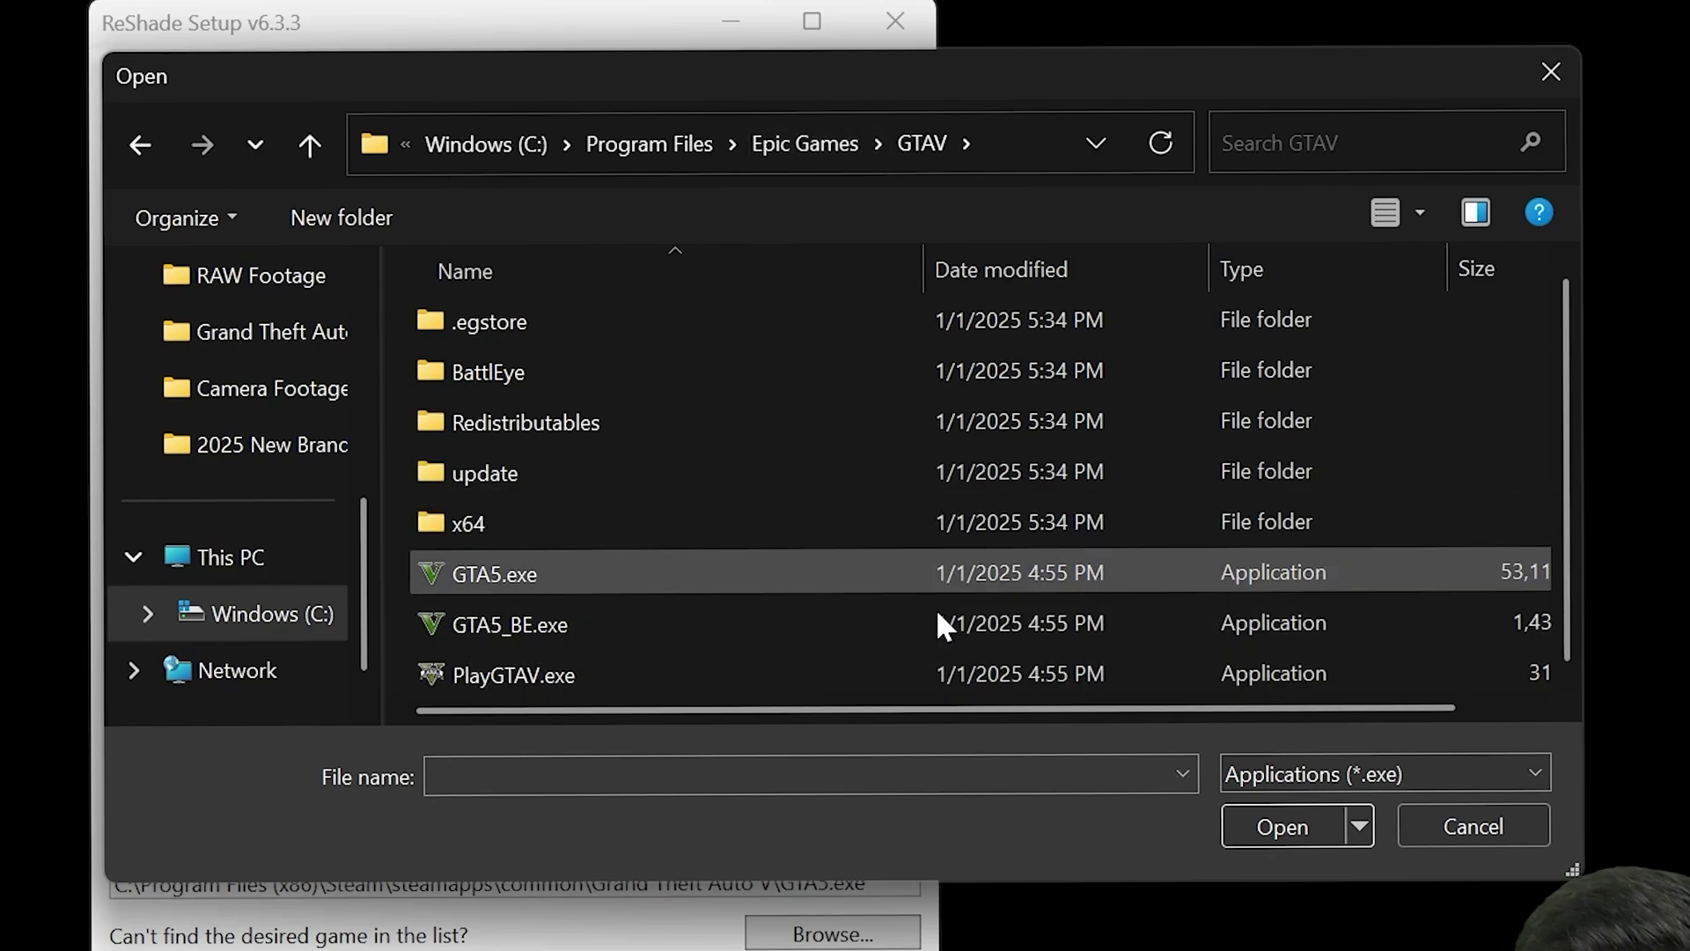
left_click(1500, 825)
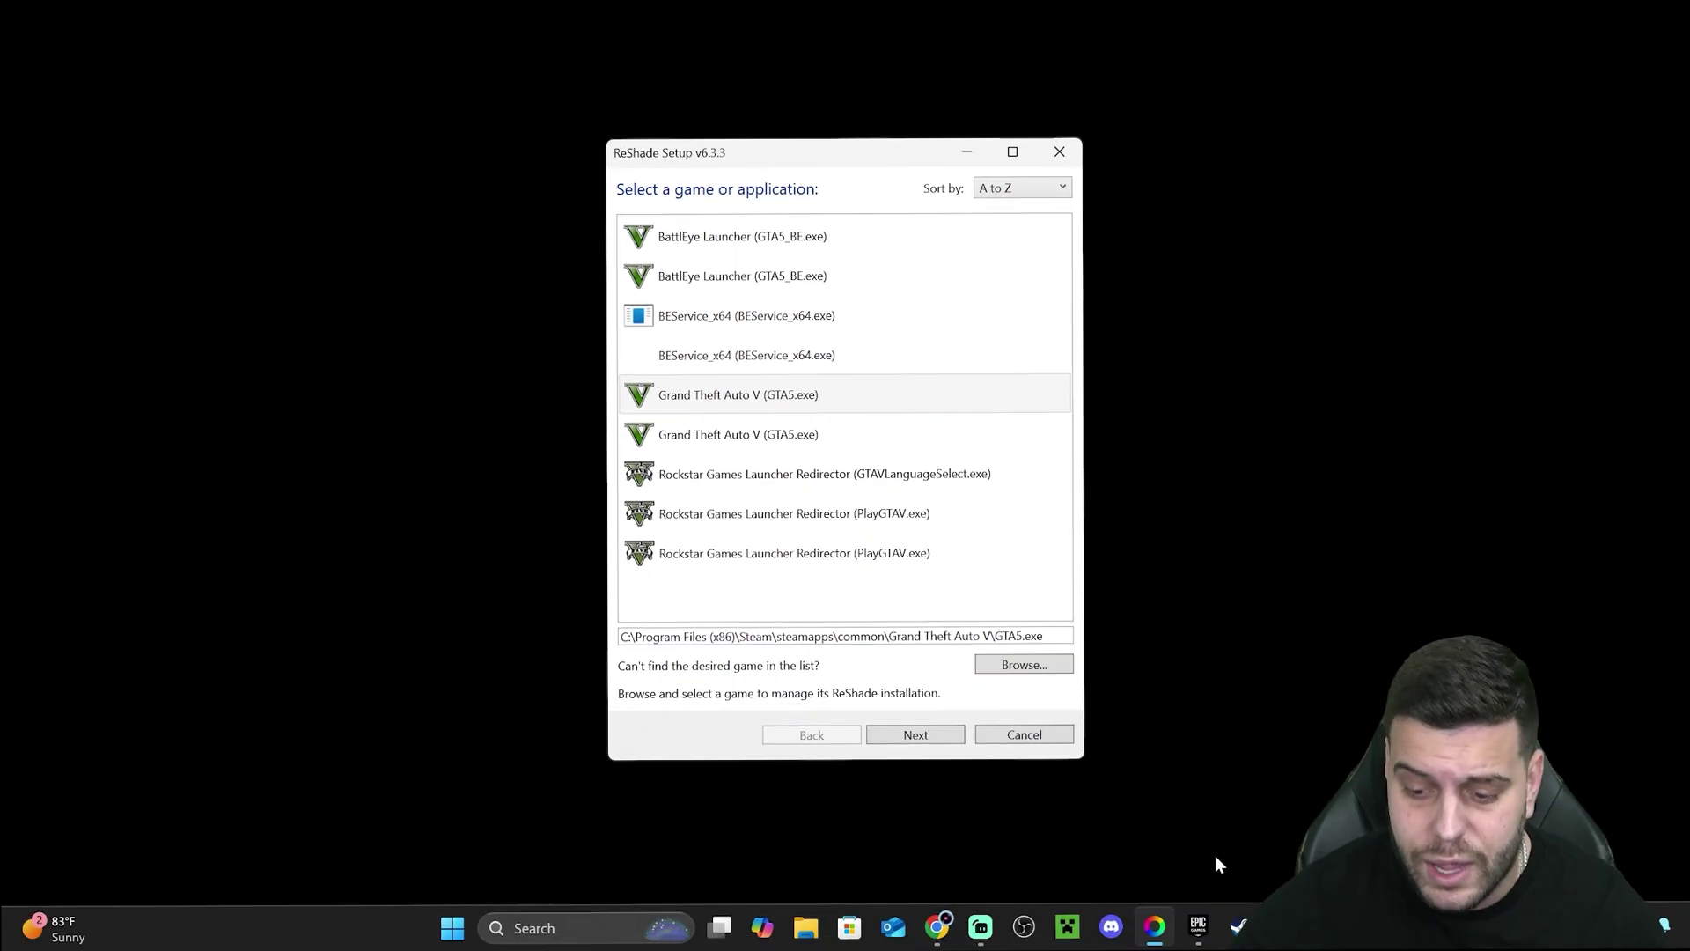
Step: Switch to Steam, open Grand Theft Auto V's local files folder, copy its folder path and close the folder window
left_click(1239, 926)
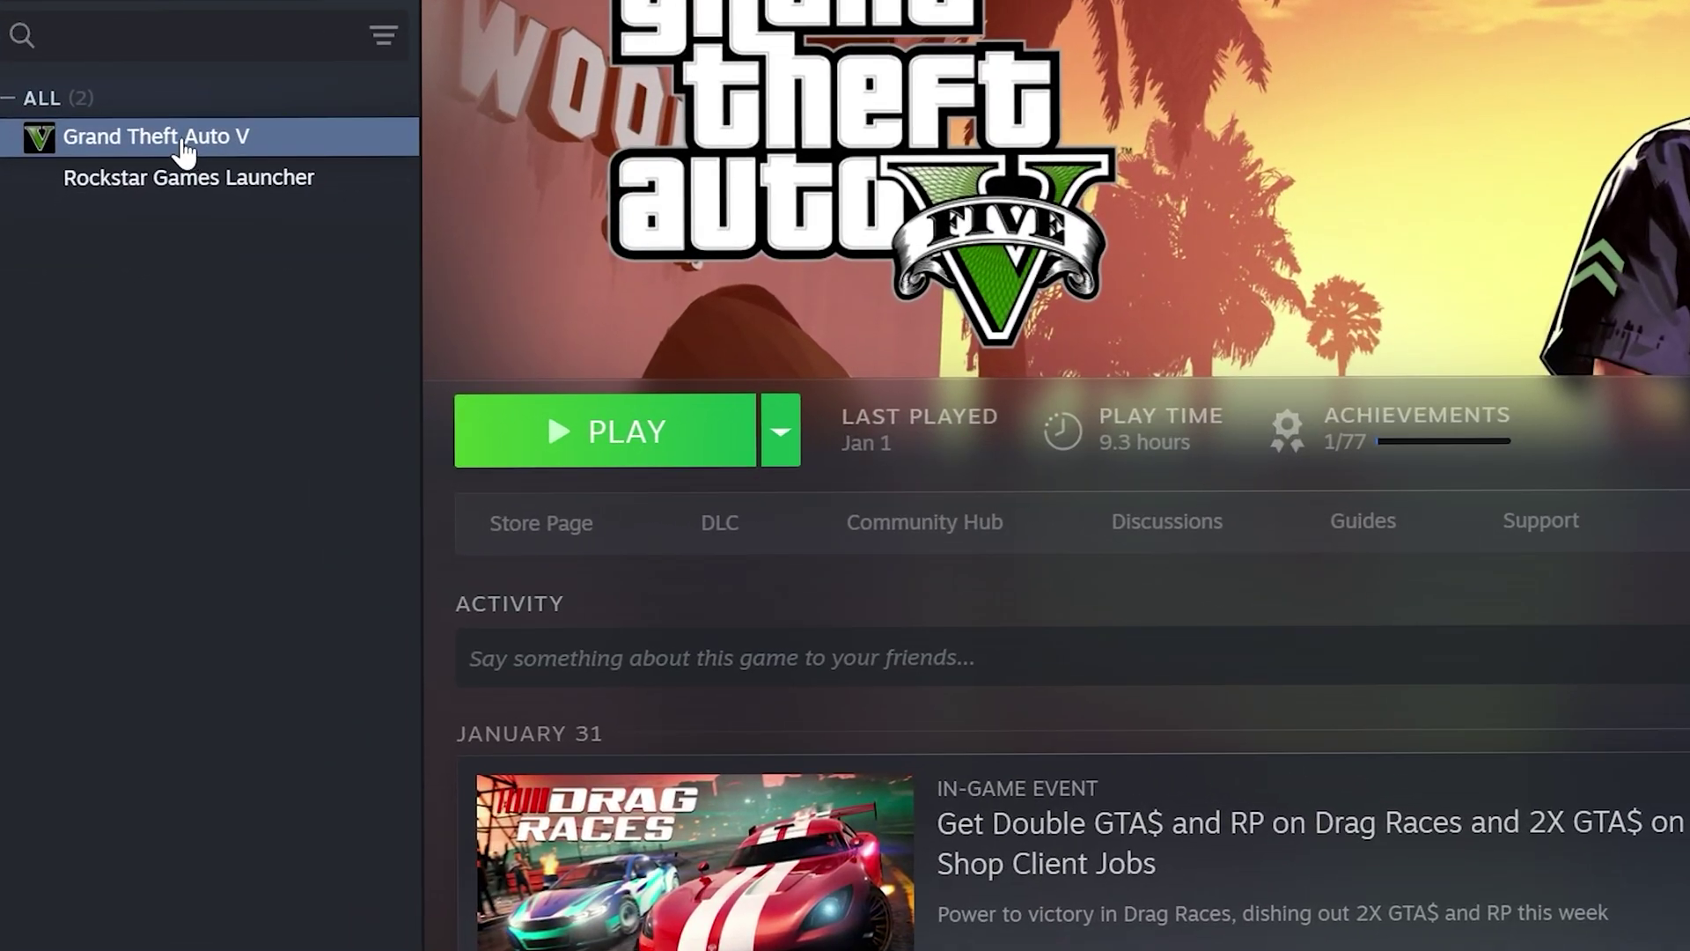
right_click(180, 141)
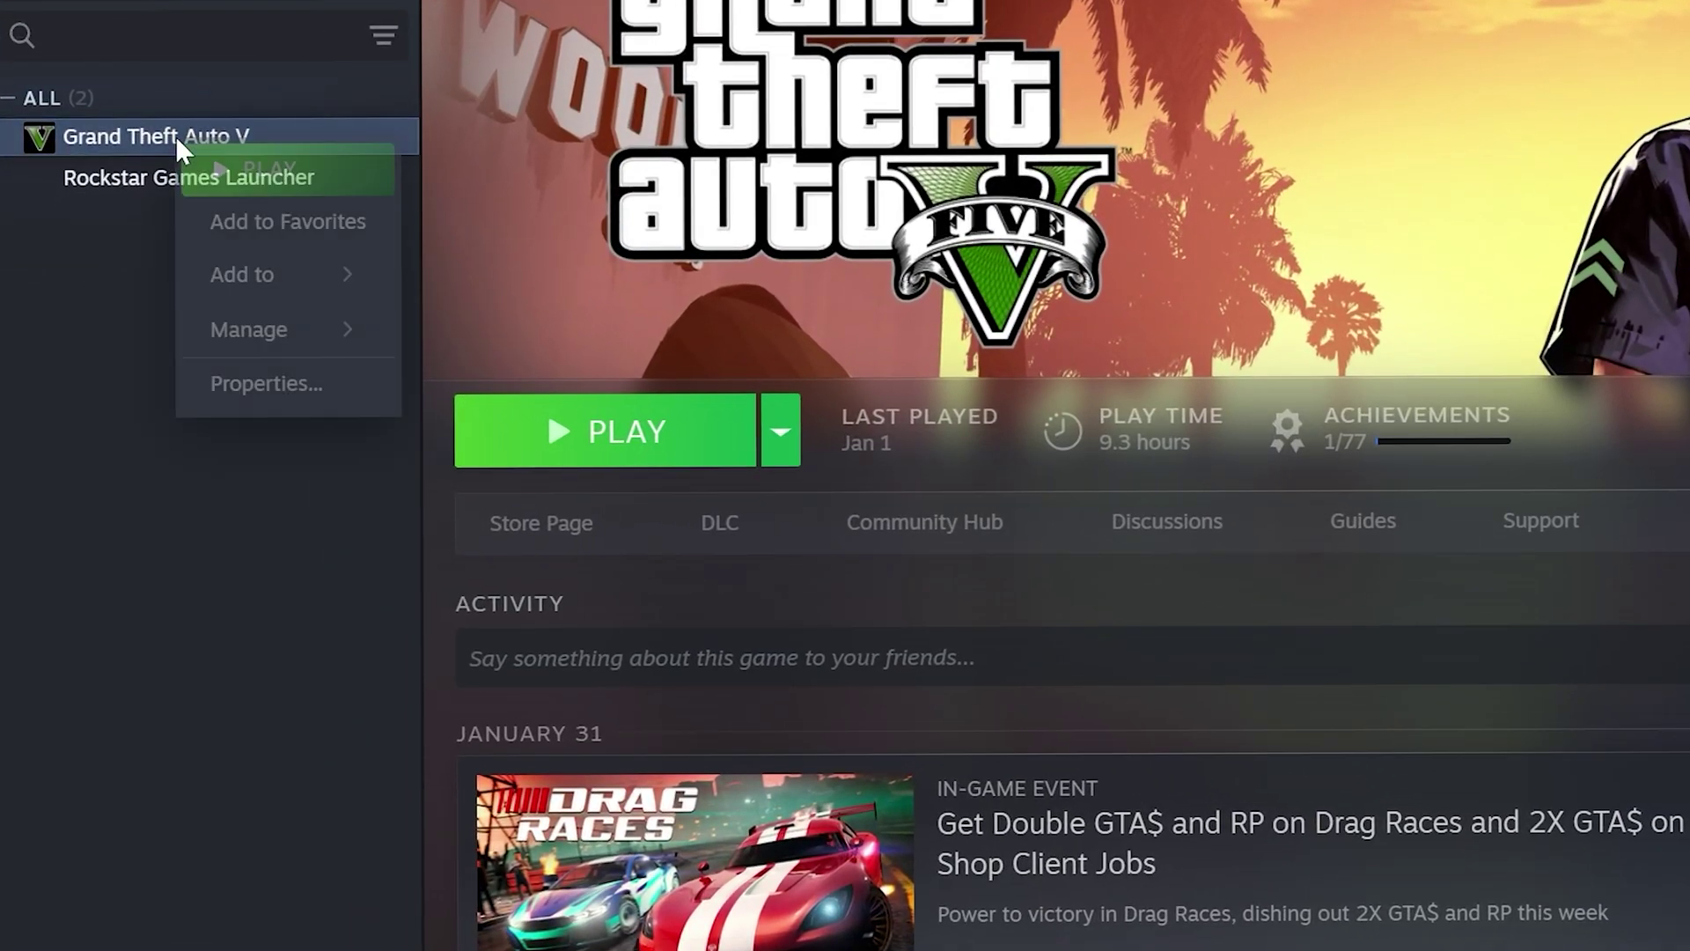
mouse_move(238, 334)
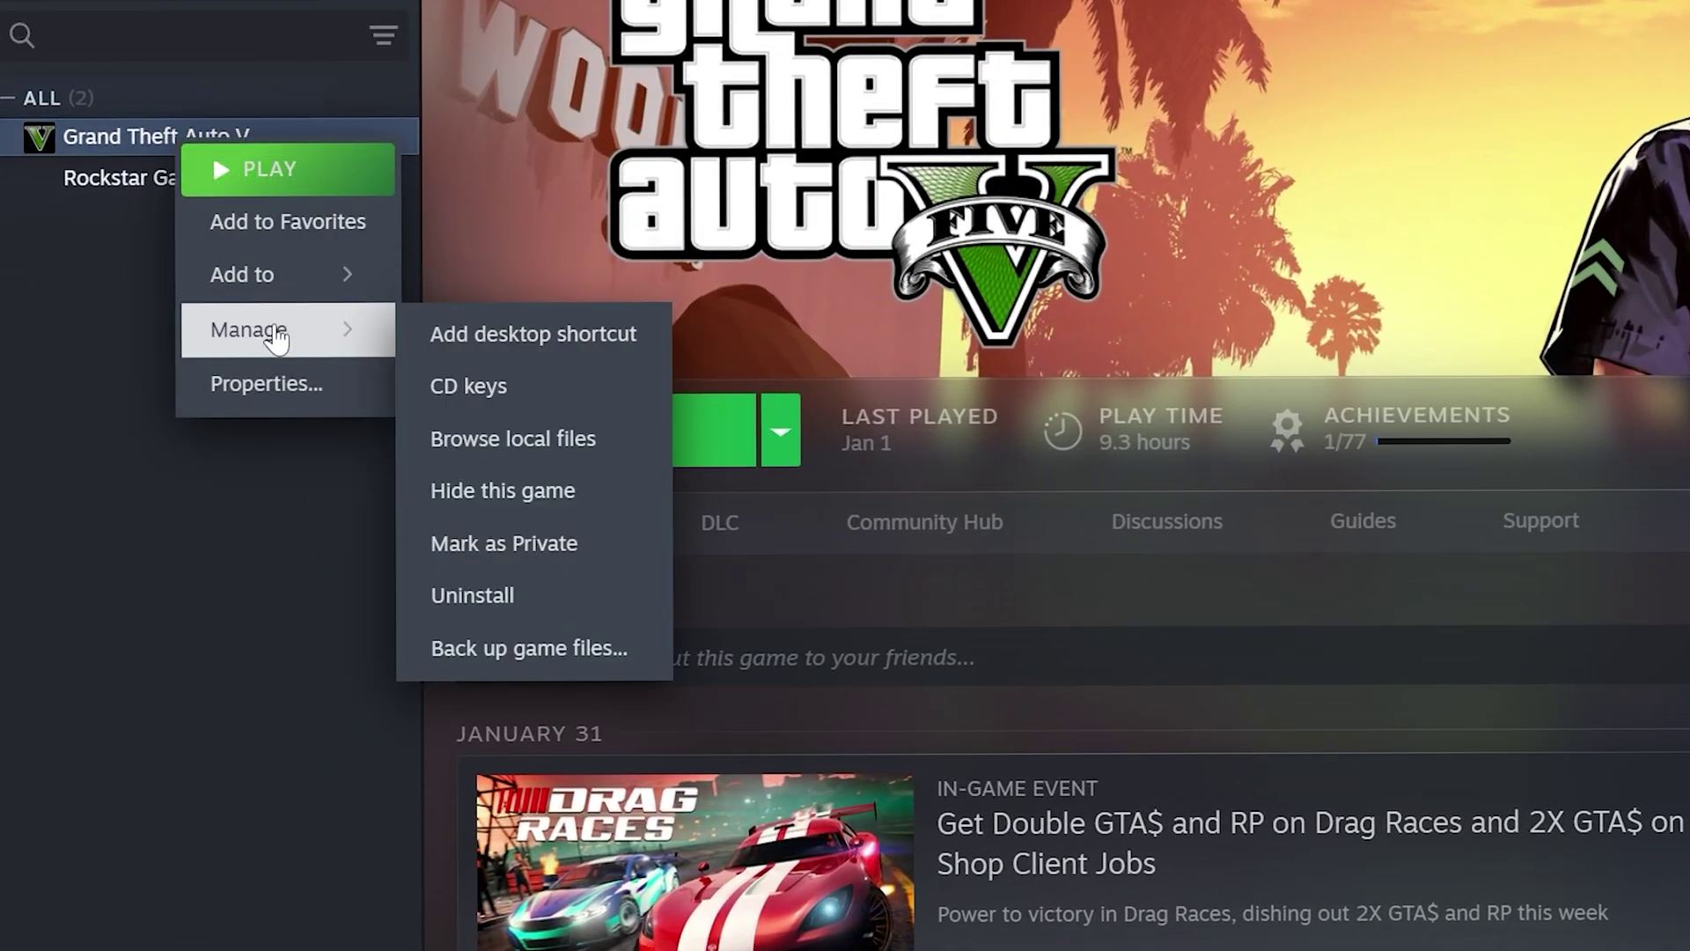
left_click(572, 438)
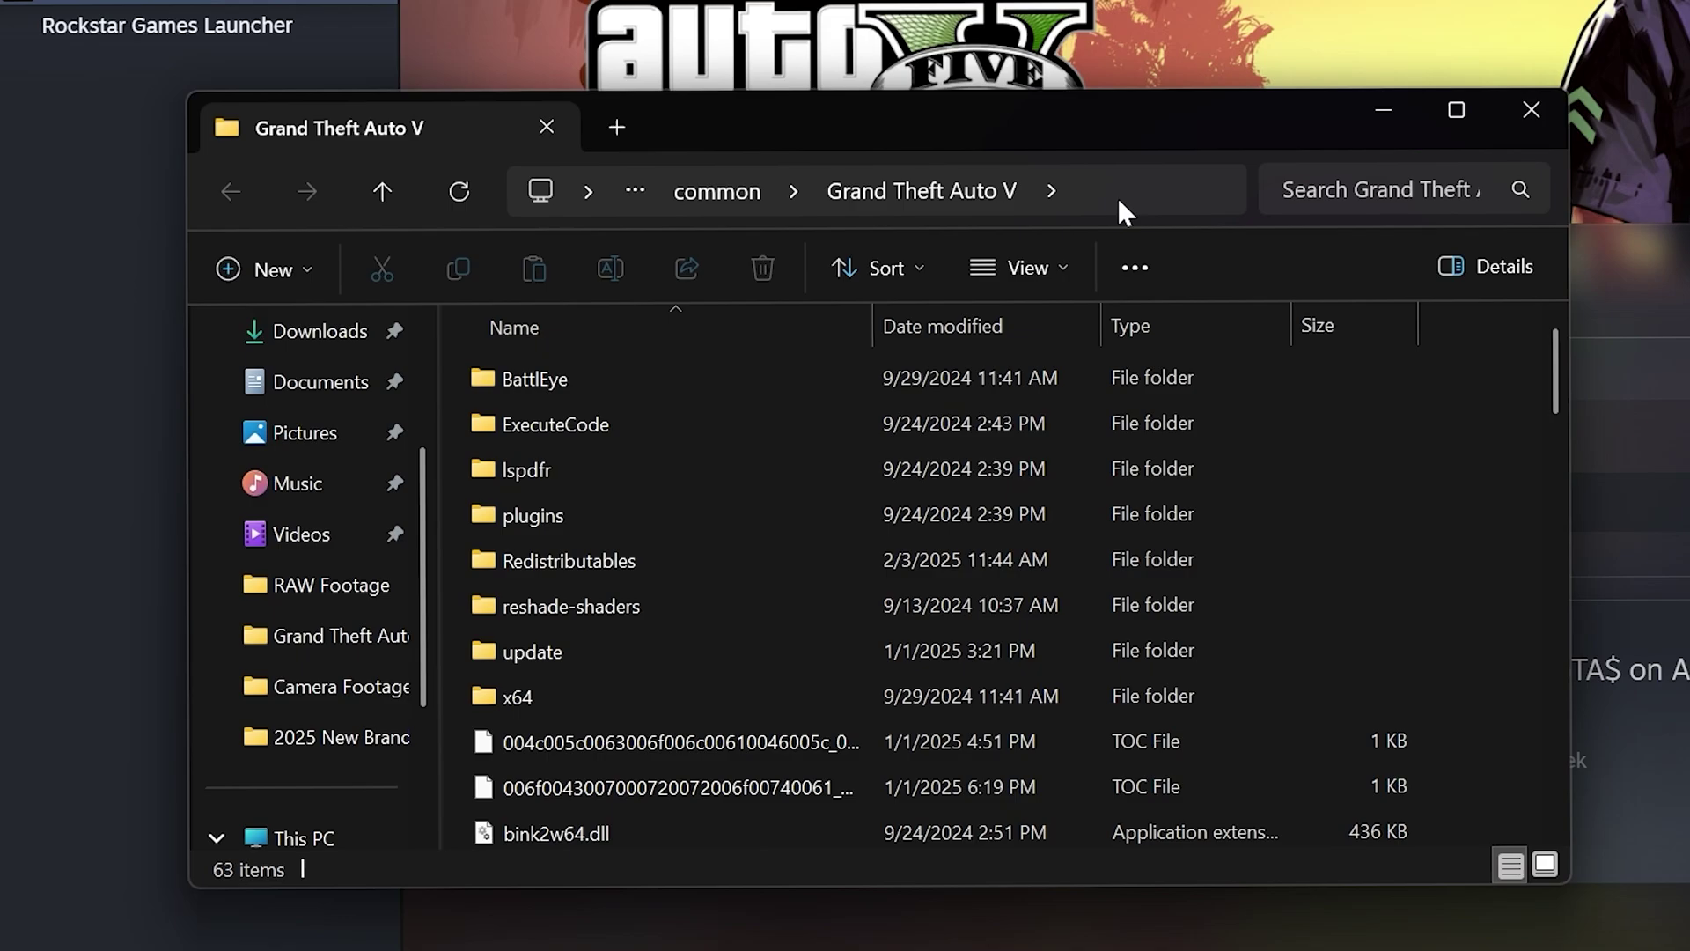
left_click(1122, 210)
key("ctrl+c")
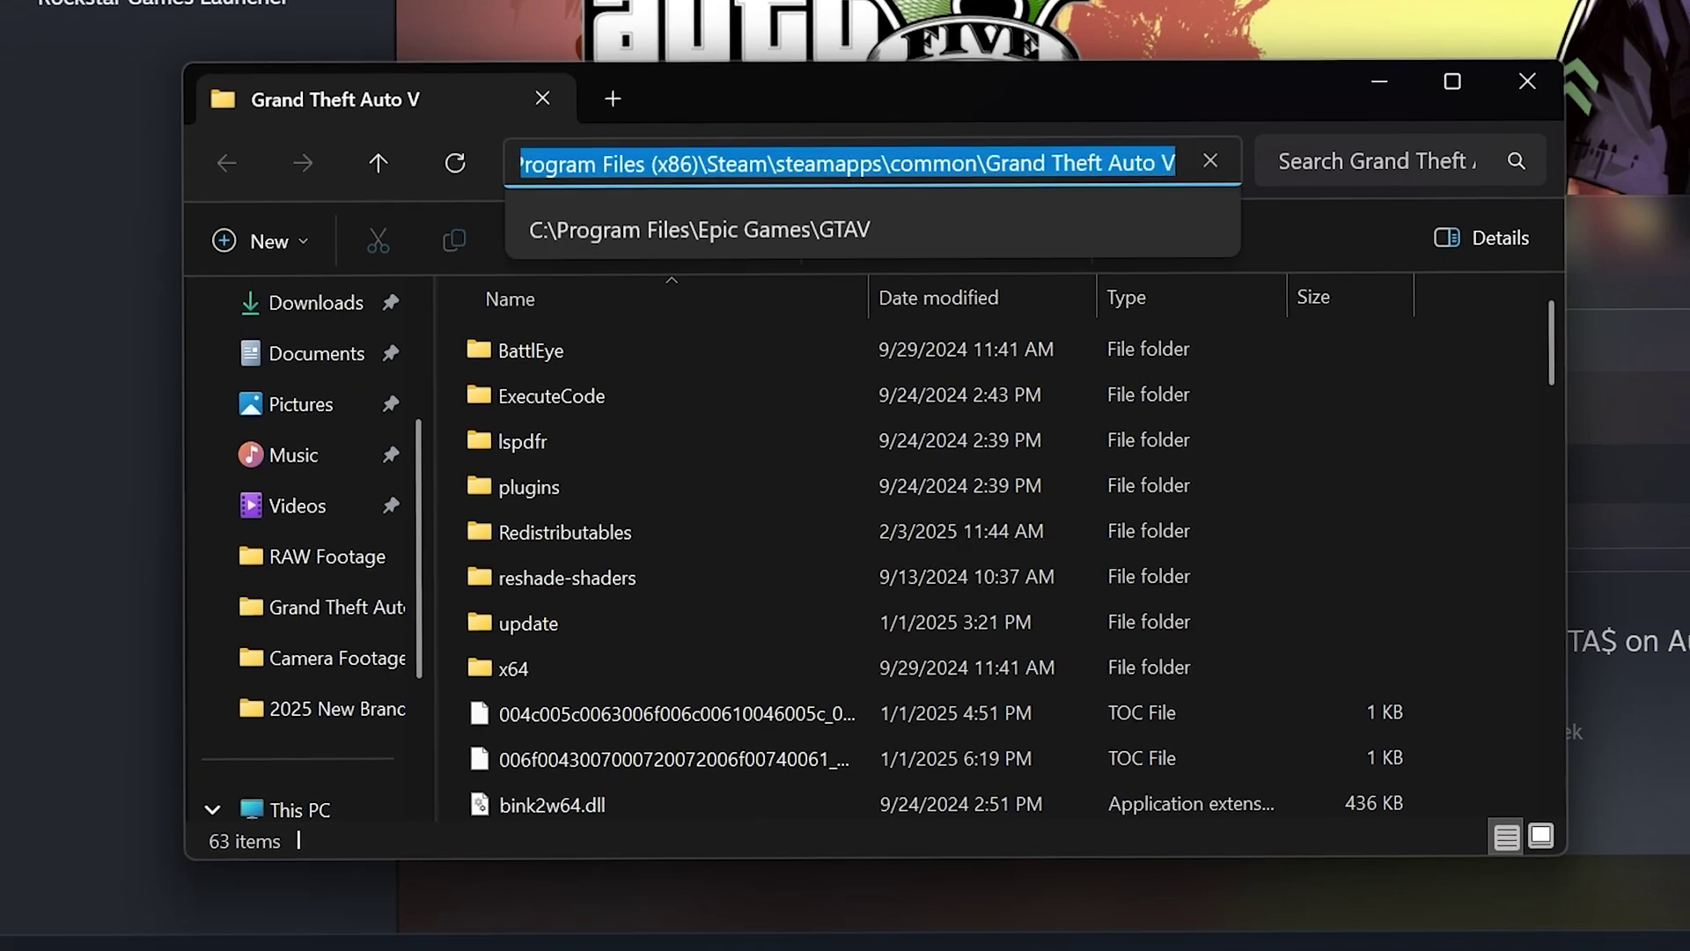
left_click(1507, 89)
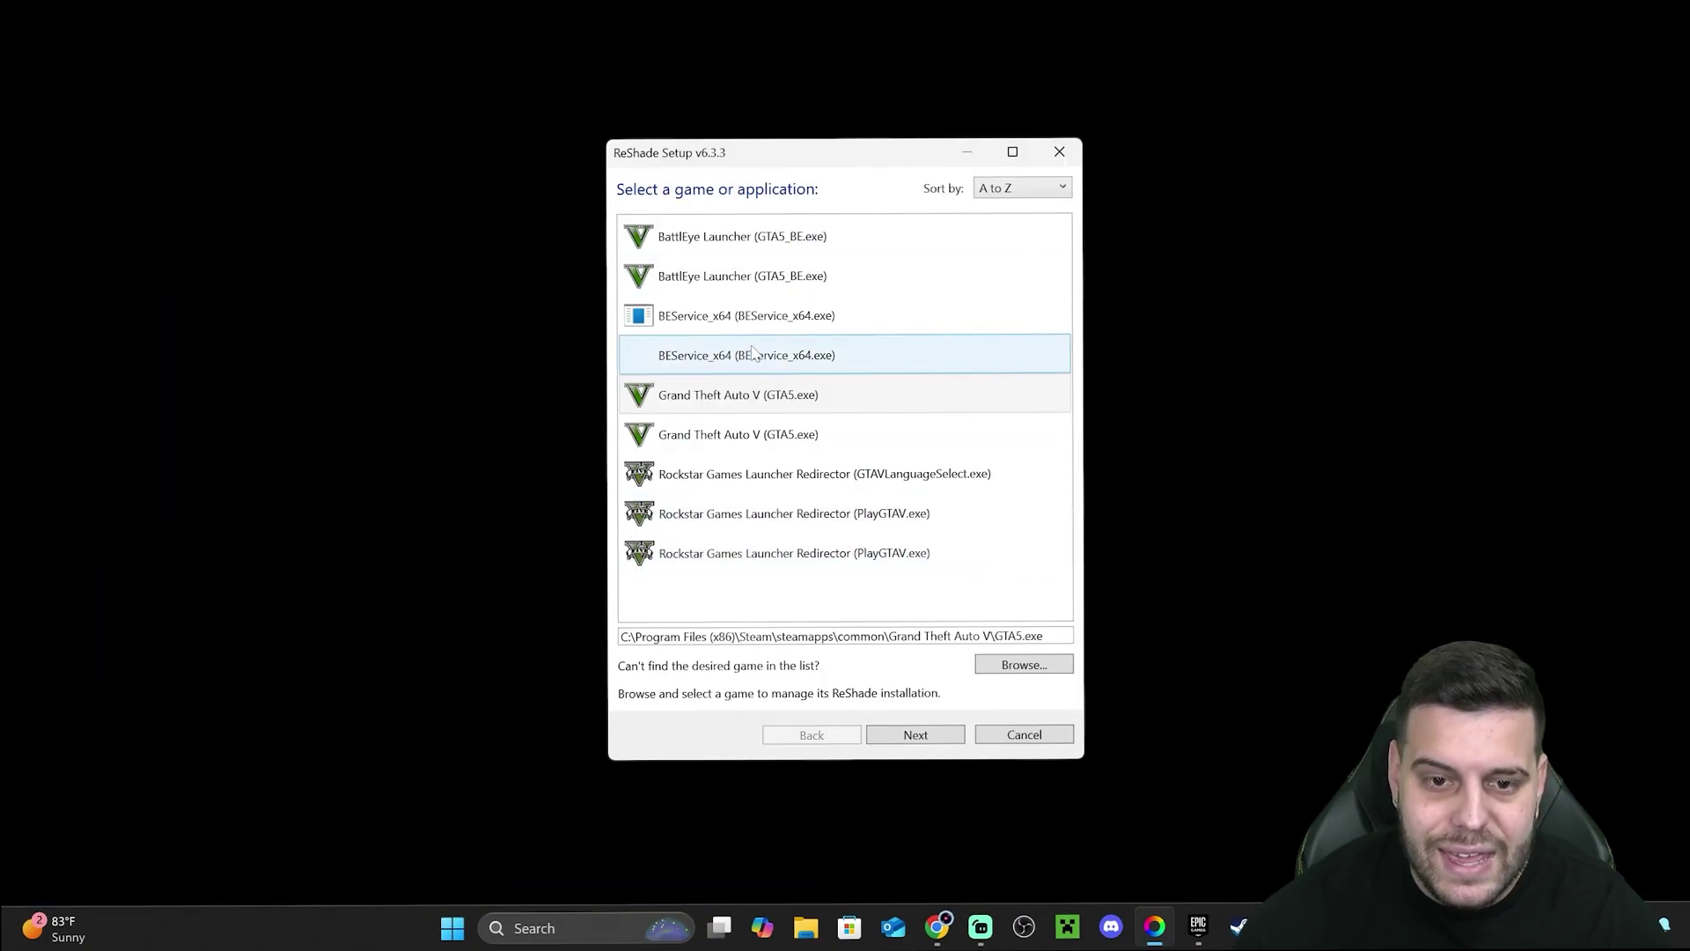
Step: Browse in the ReShade setup to the copied Steam Grand Theft Auto V folder and choose GTA5.exe
left_click(1023, 664)
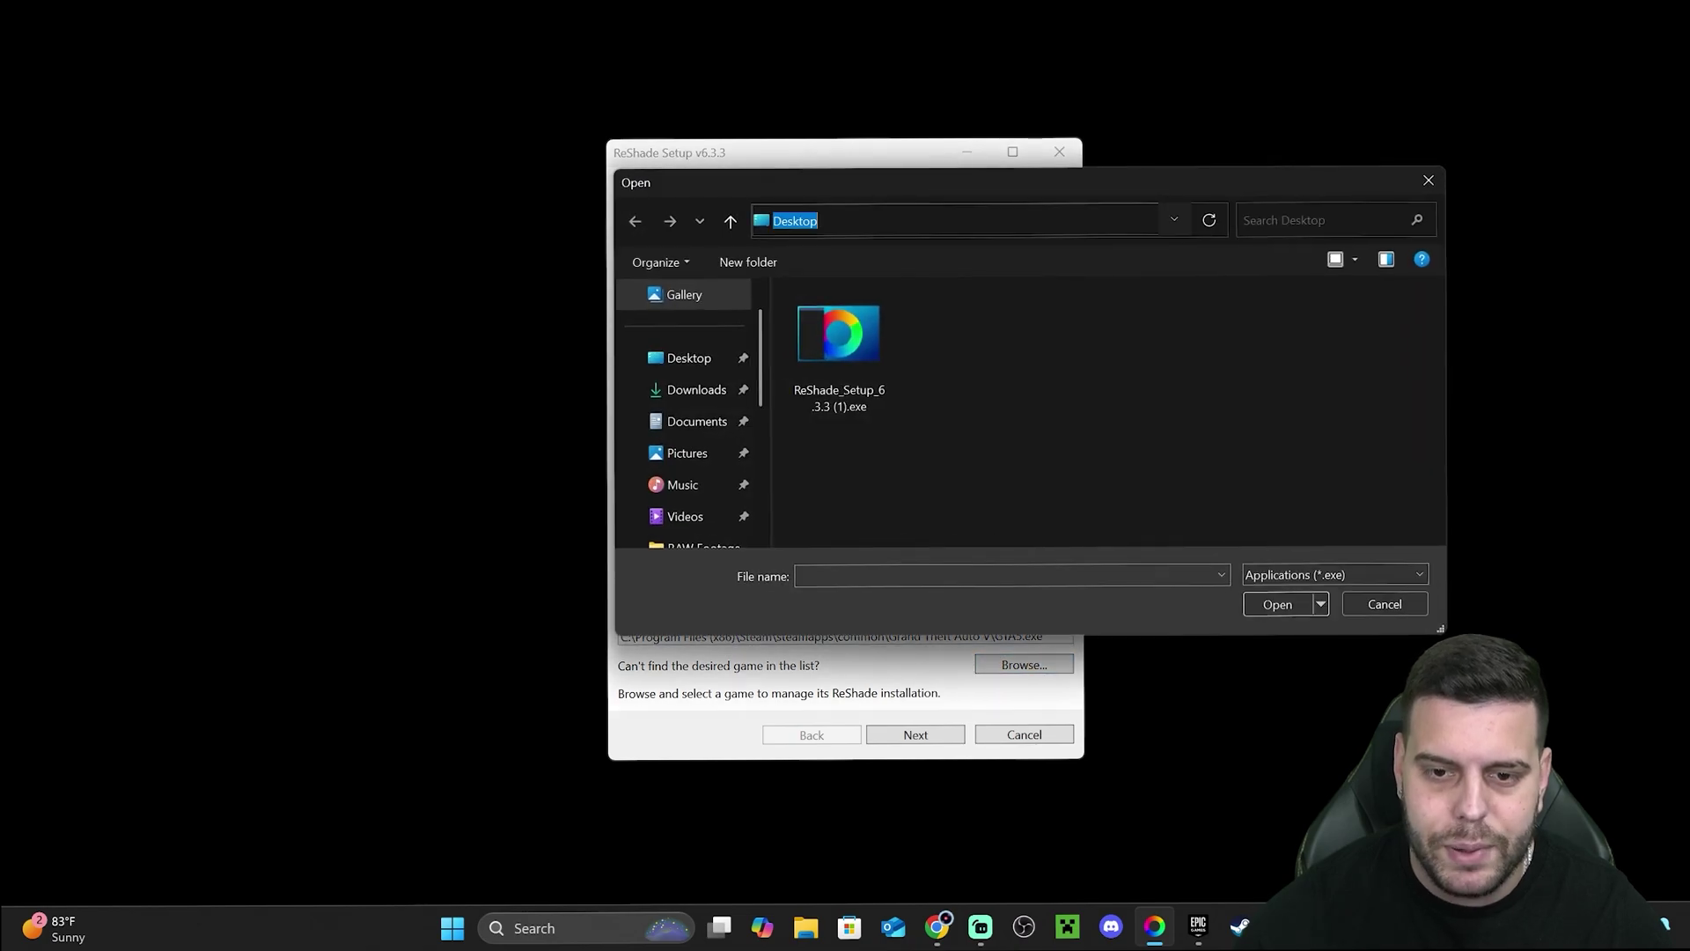
key("ctrl+v")
key("Return")
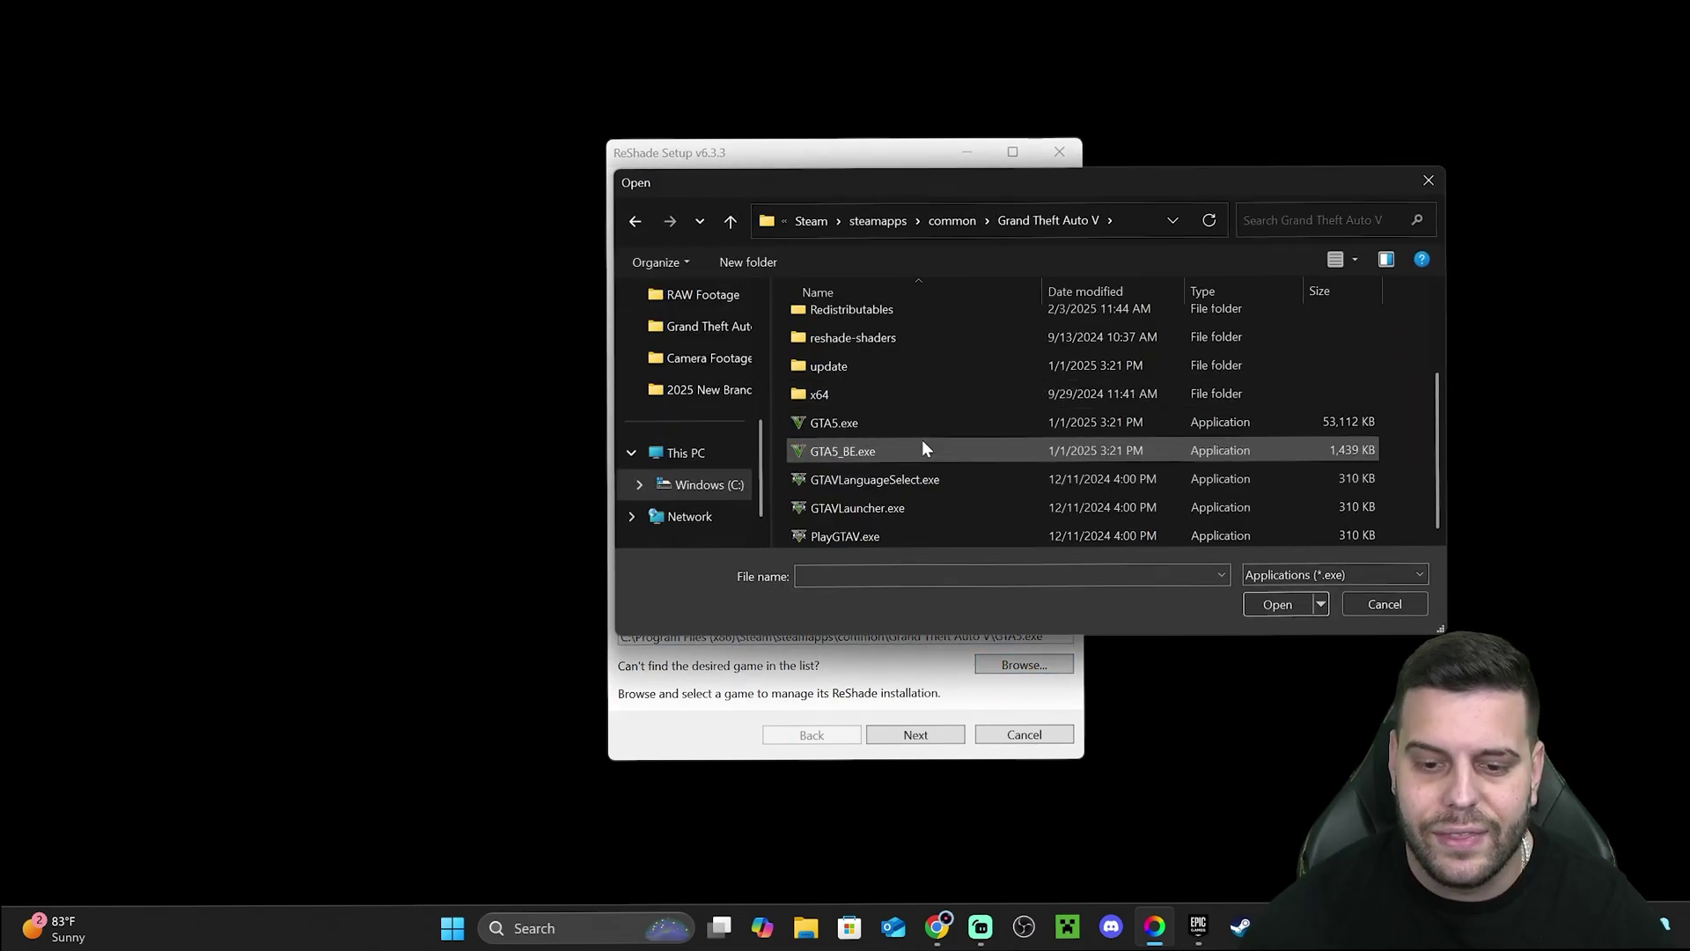
left_click(834, 422)
left_click(1277, 604)
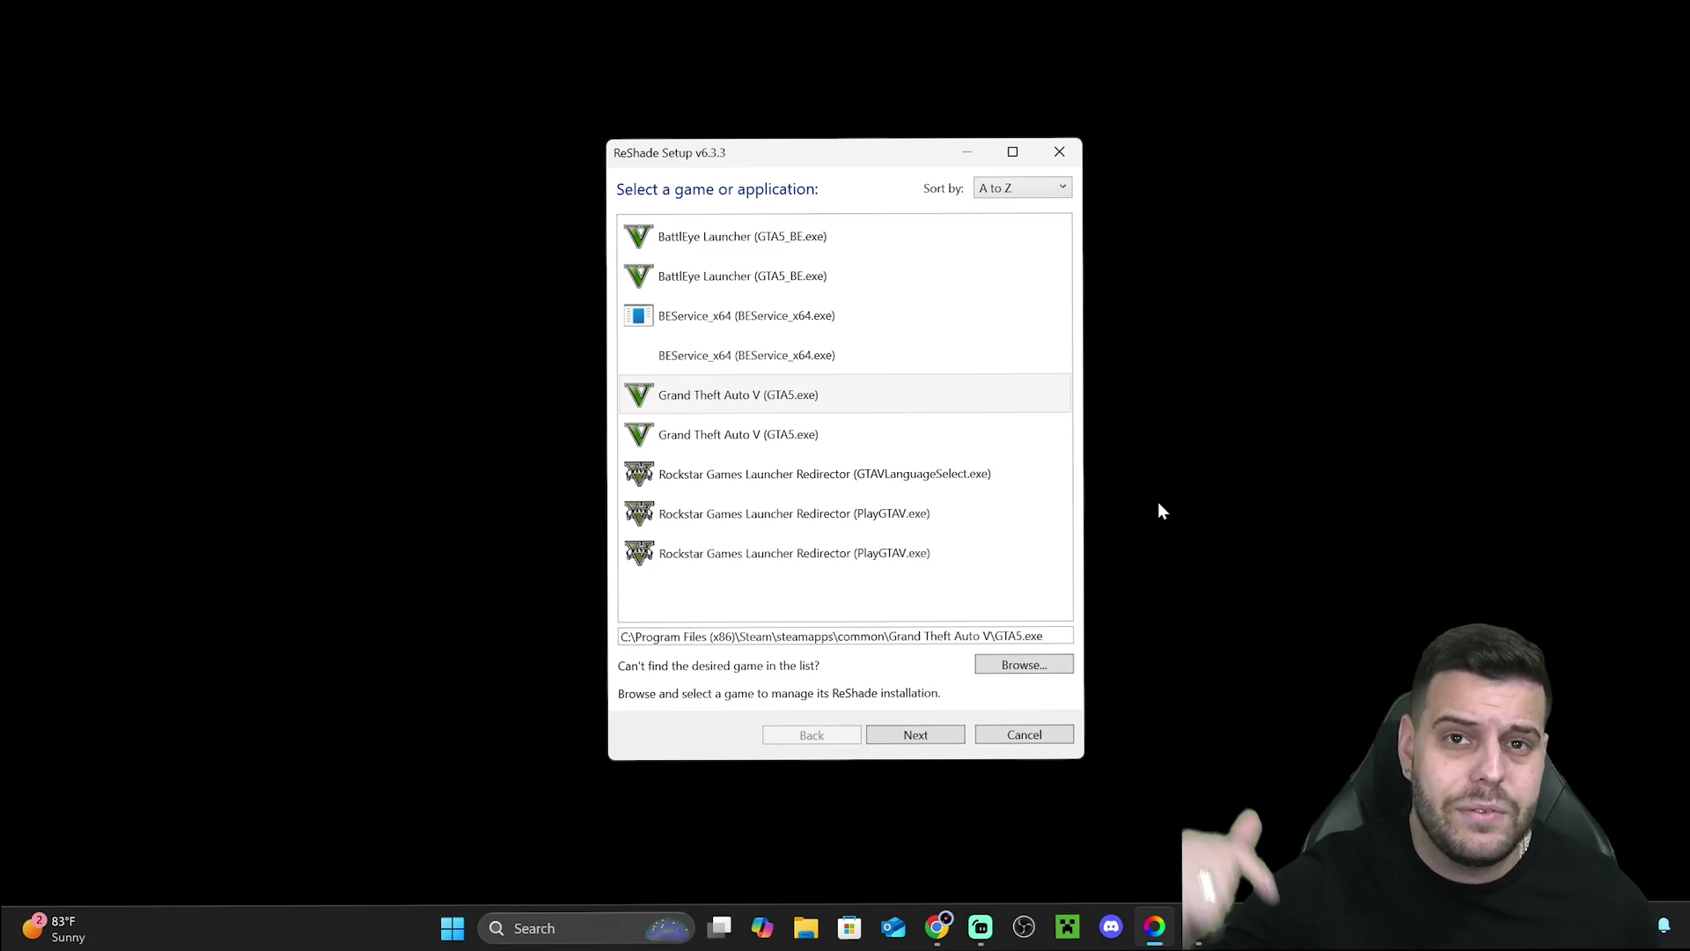
Step: Look up the Rockstar install directory for GTA 5 in the browser's tutorial article
left_click(936, 926)
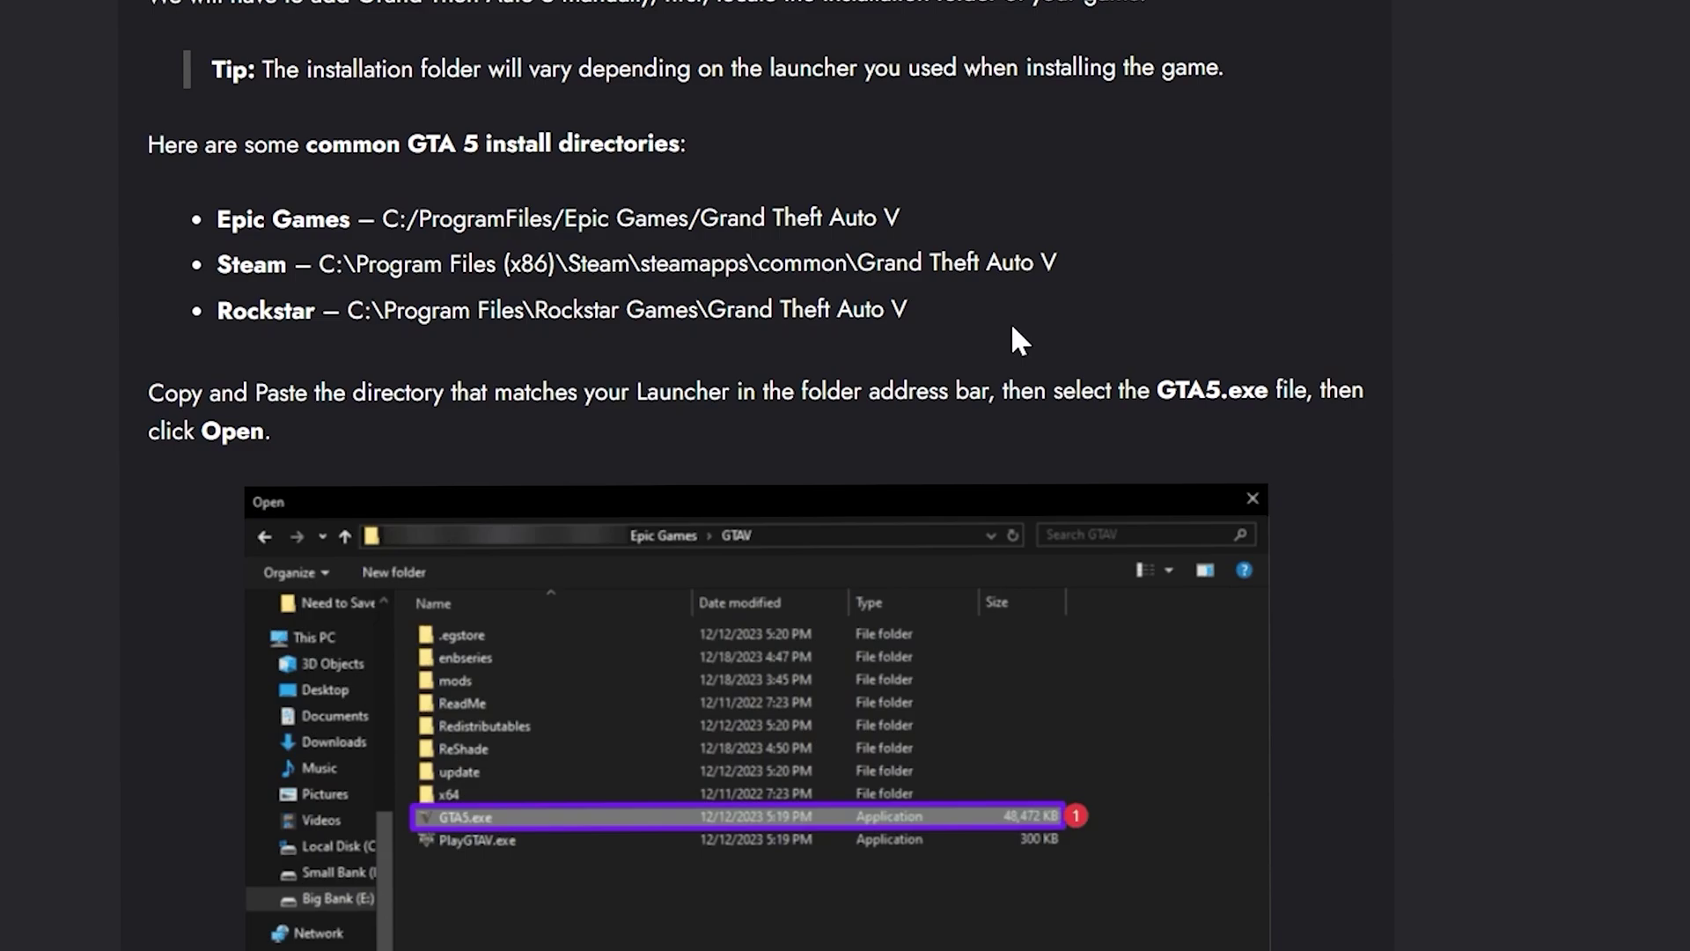
left_click_drag(911, 312, 291, 310)
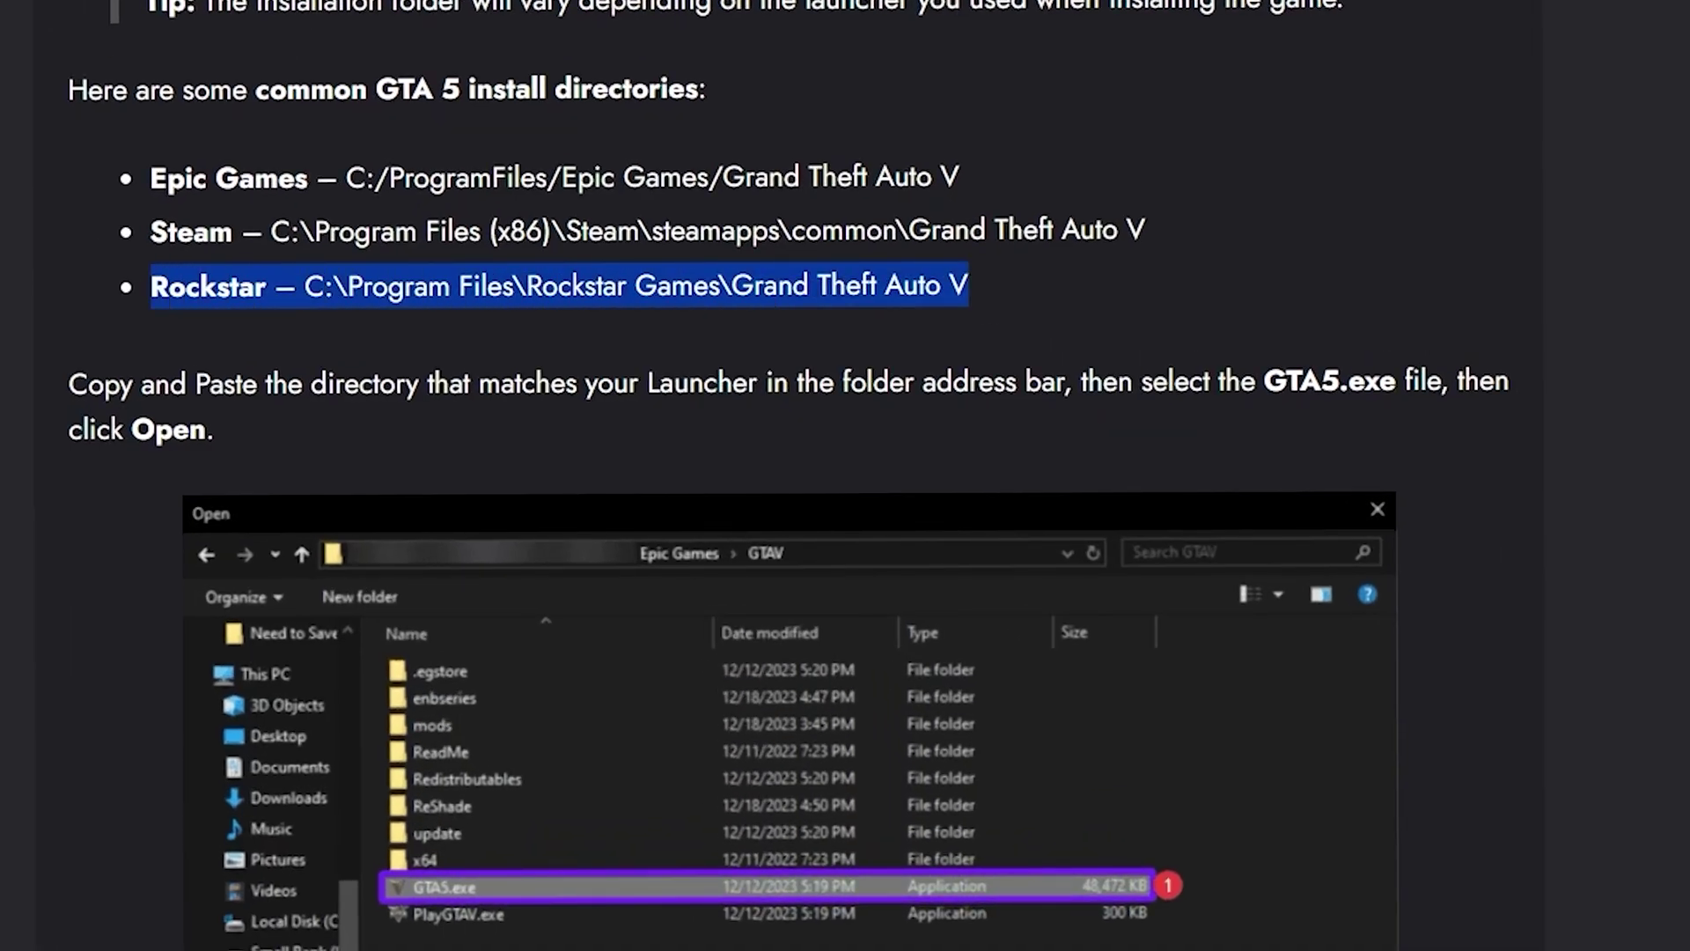
left_click(148, 286)
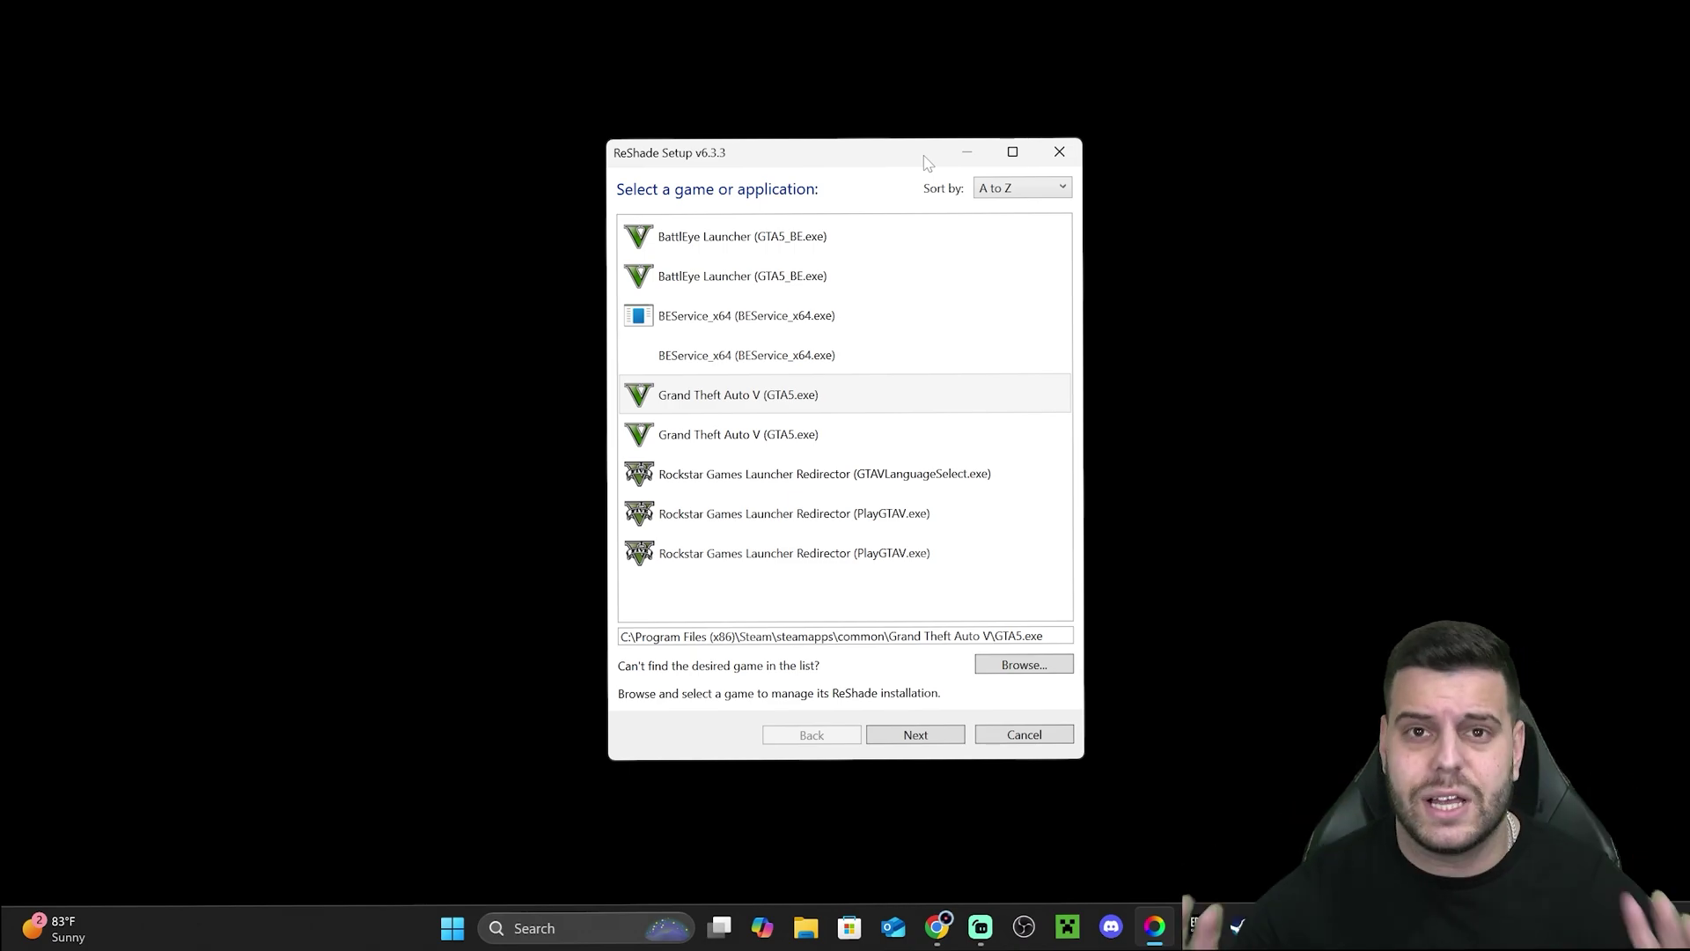
Step: Continue the setup for the Steam GTA5.exe with the DirectX 10/11/12 rendering API and the Update ReShade and effects operation
left_click(848, 398)
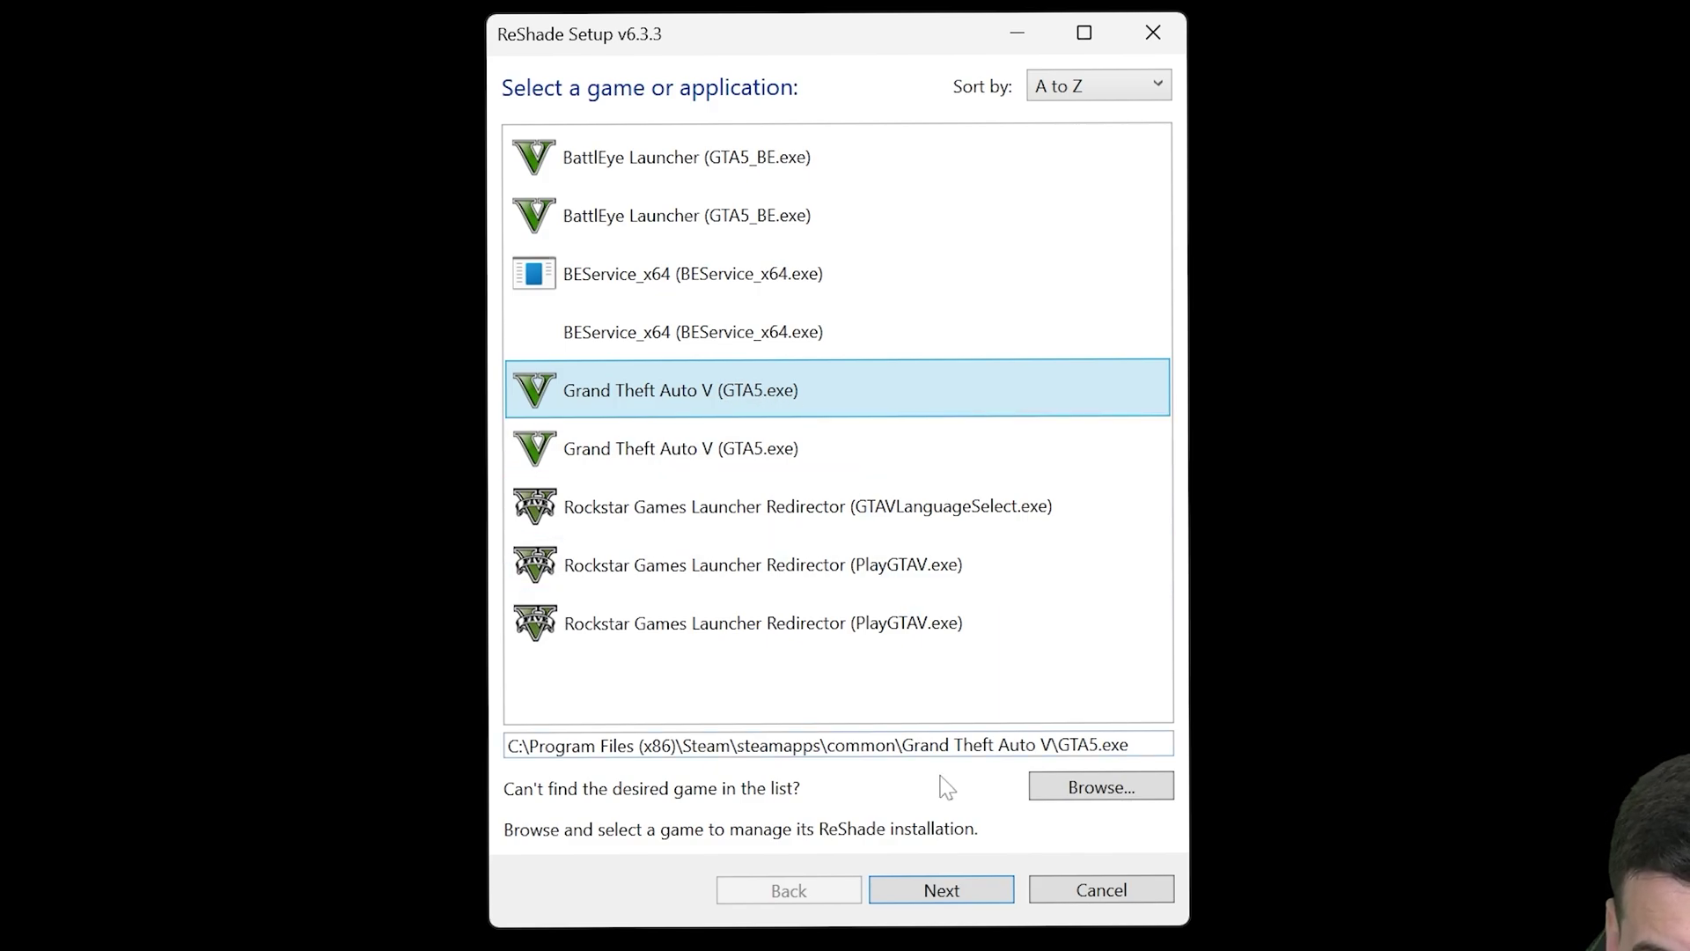
left_click(955, 896)
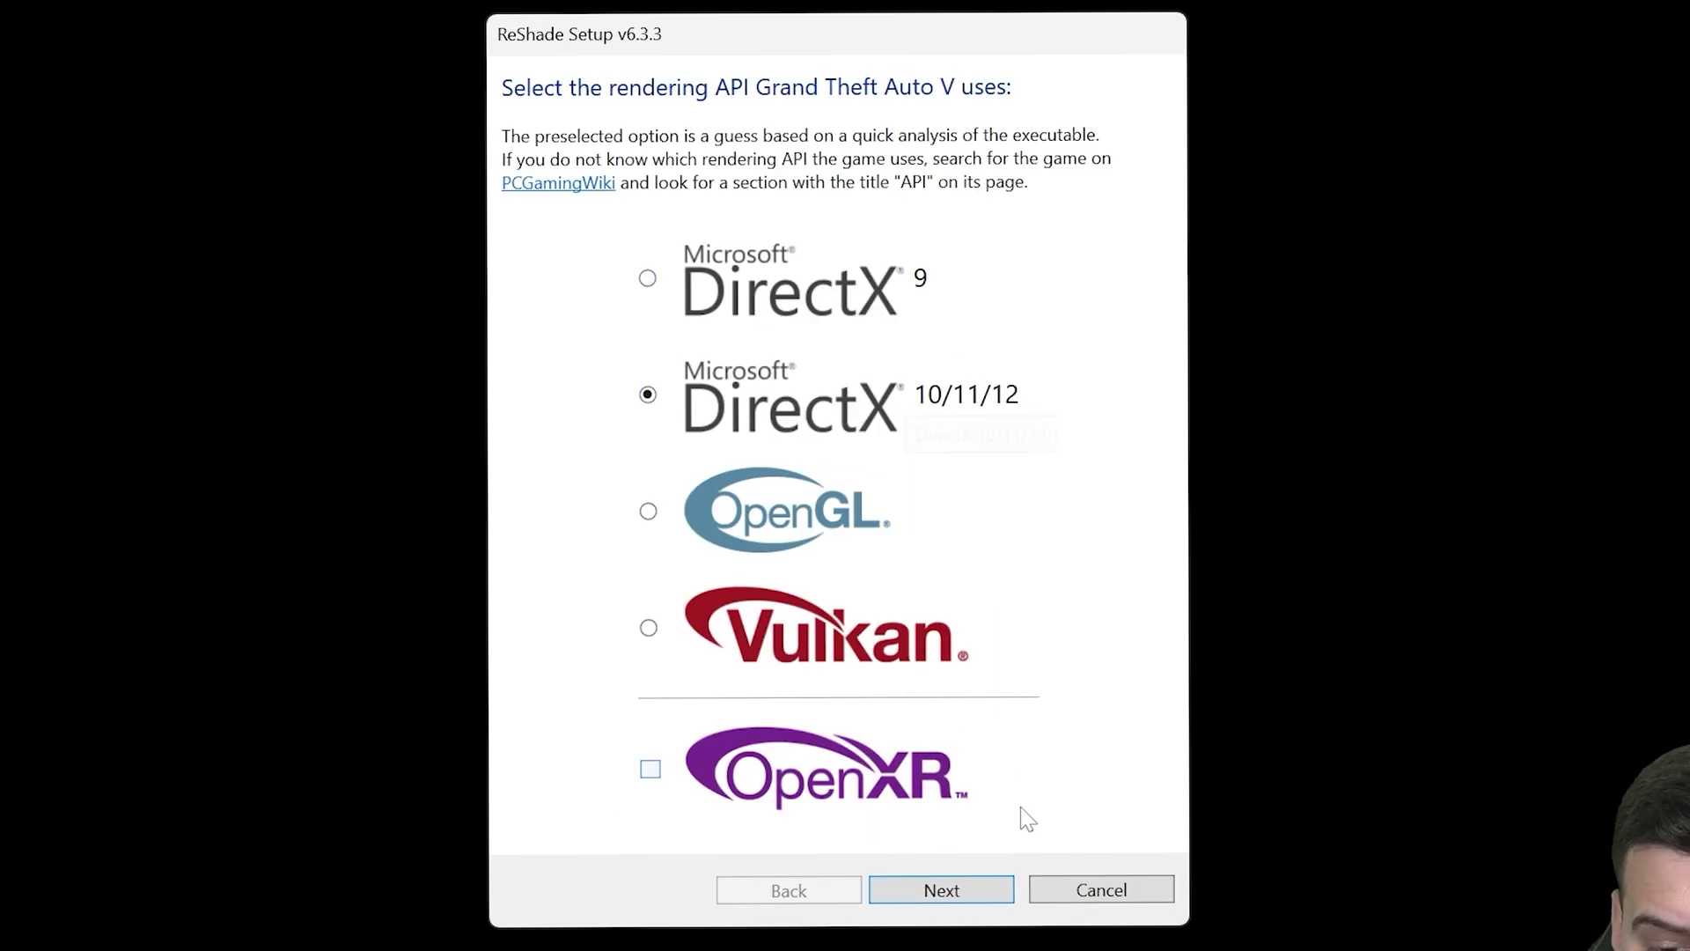
left_click(987, 896)
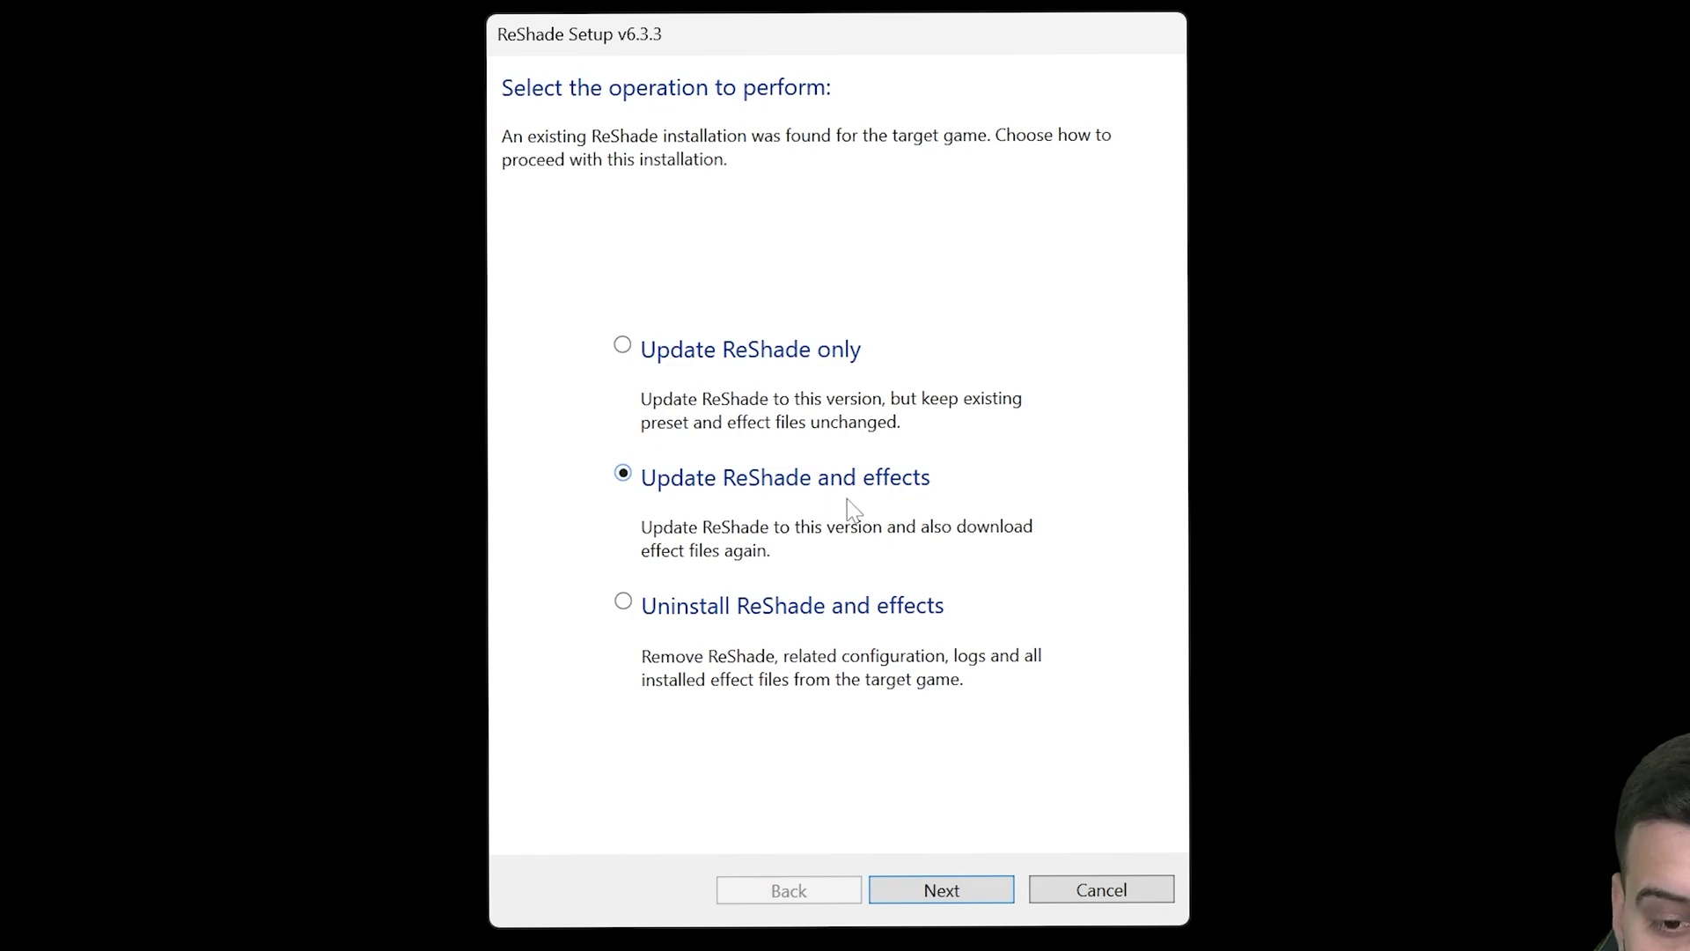
left_click(1010, 890)
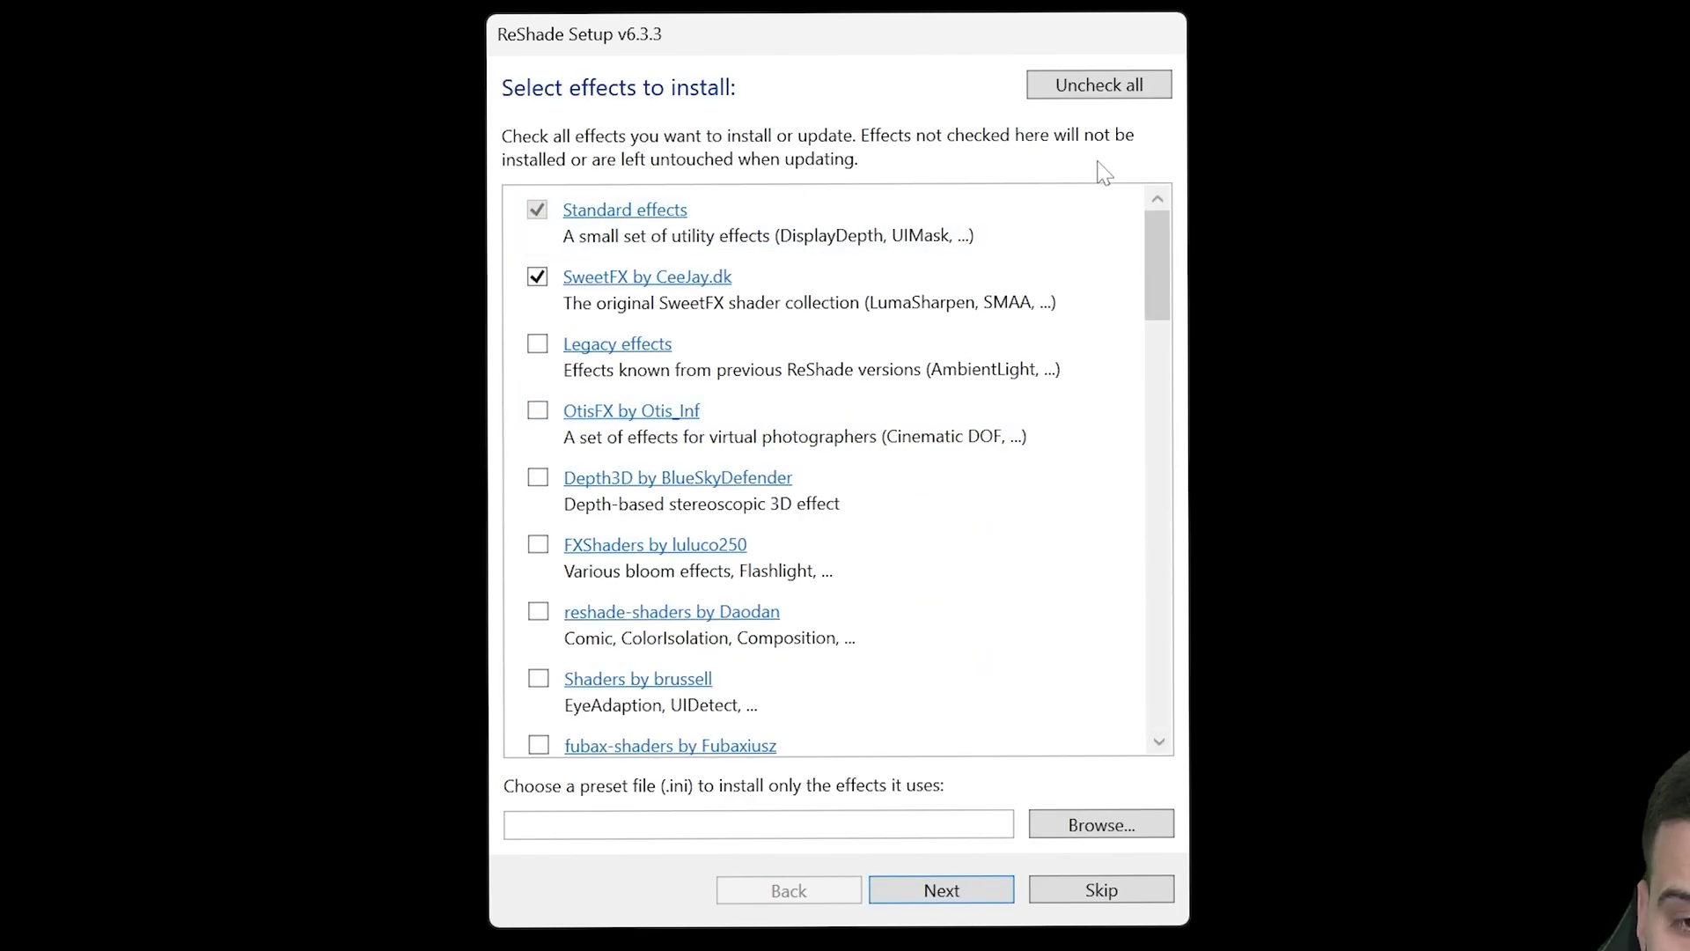
Step: Include all effect packages in the installation and finish the ReShade setup
left_click(1145, 88)
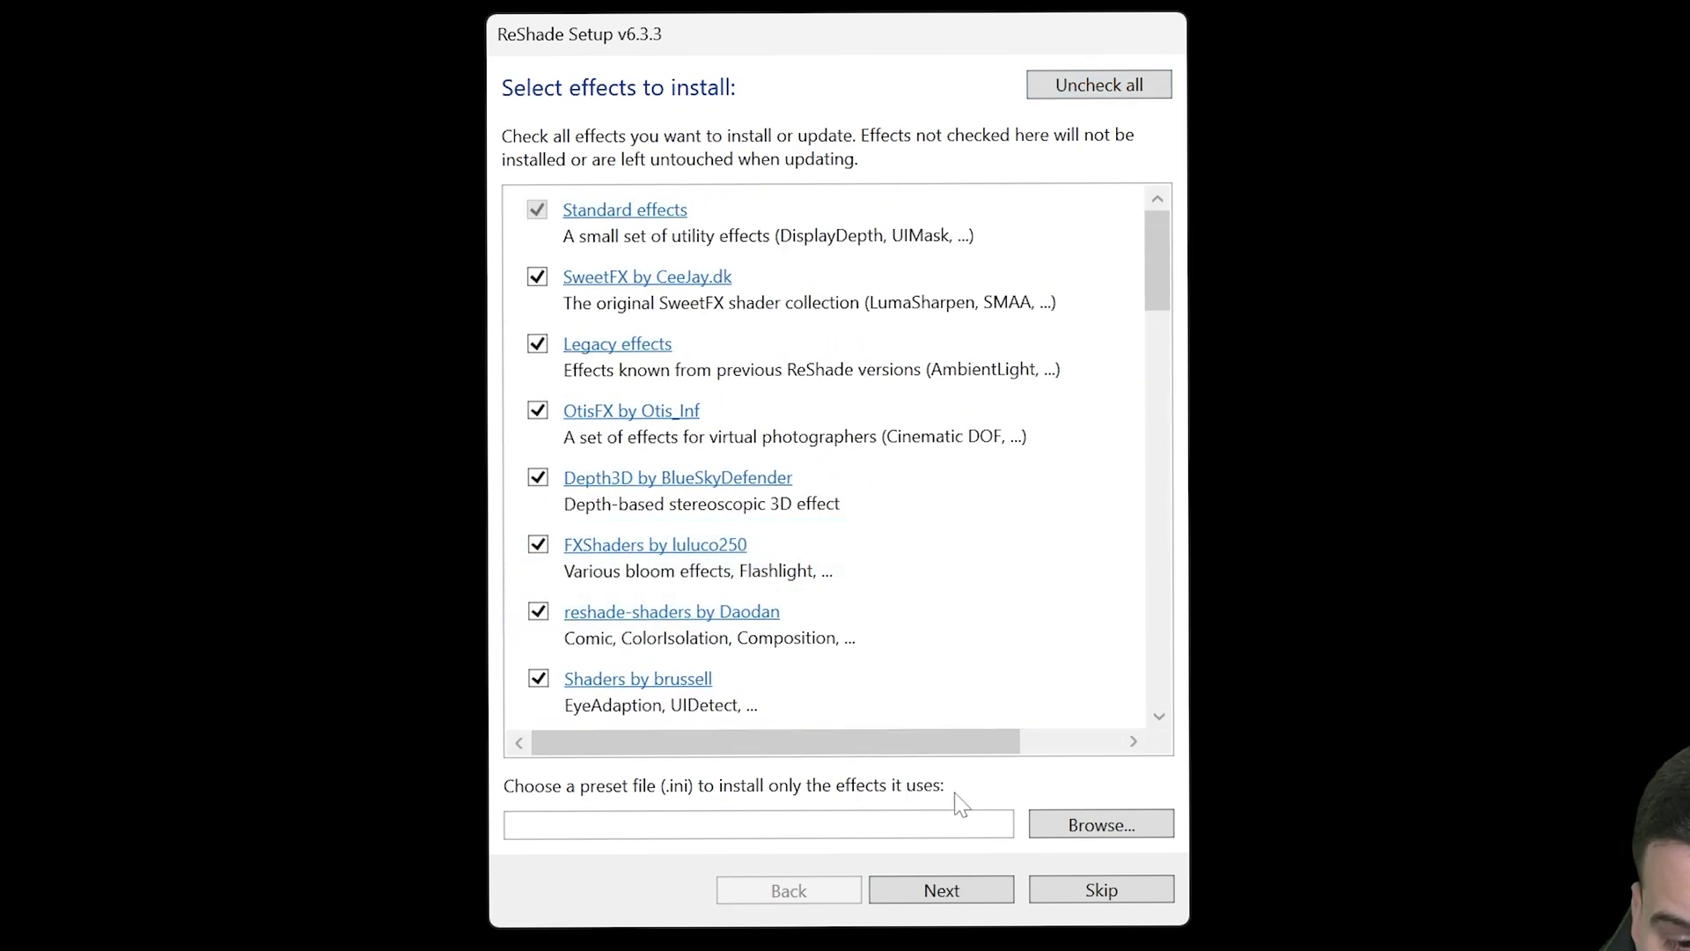
left_click(961, 891)
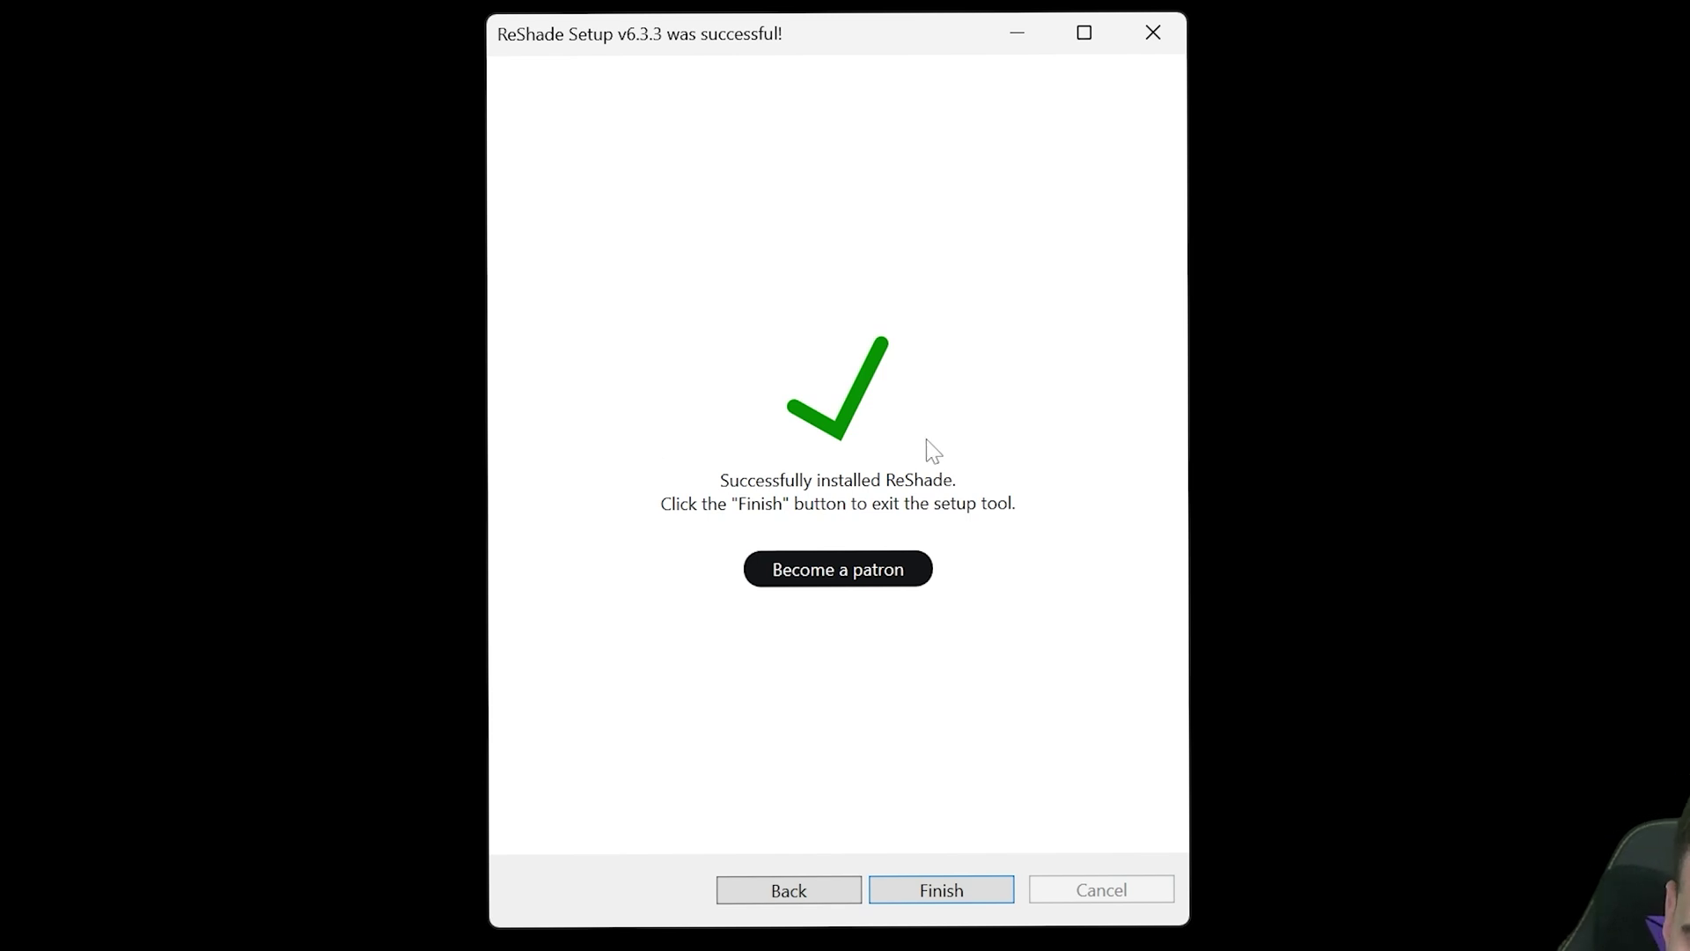
left_click(984, 890)
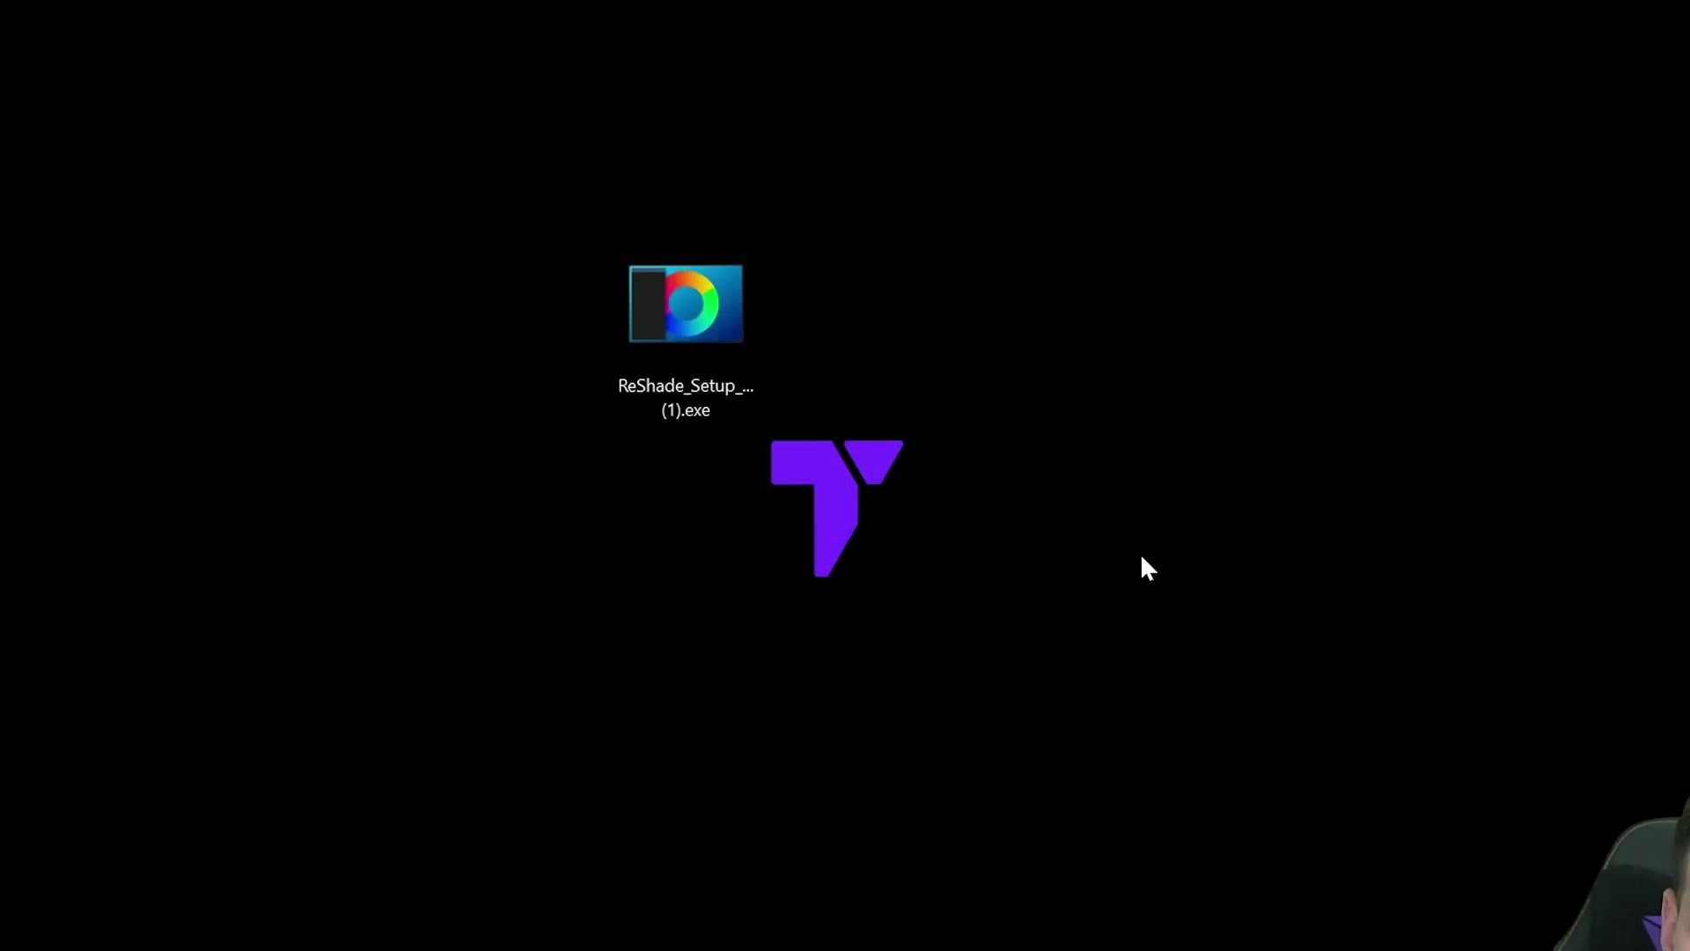
Step: Delete the ReShade installer file from the desktop
left_click_drag(1276, 507, 328, 241)
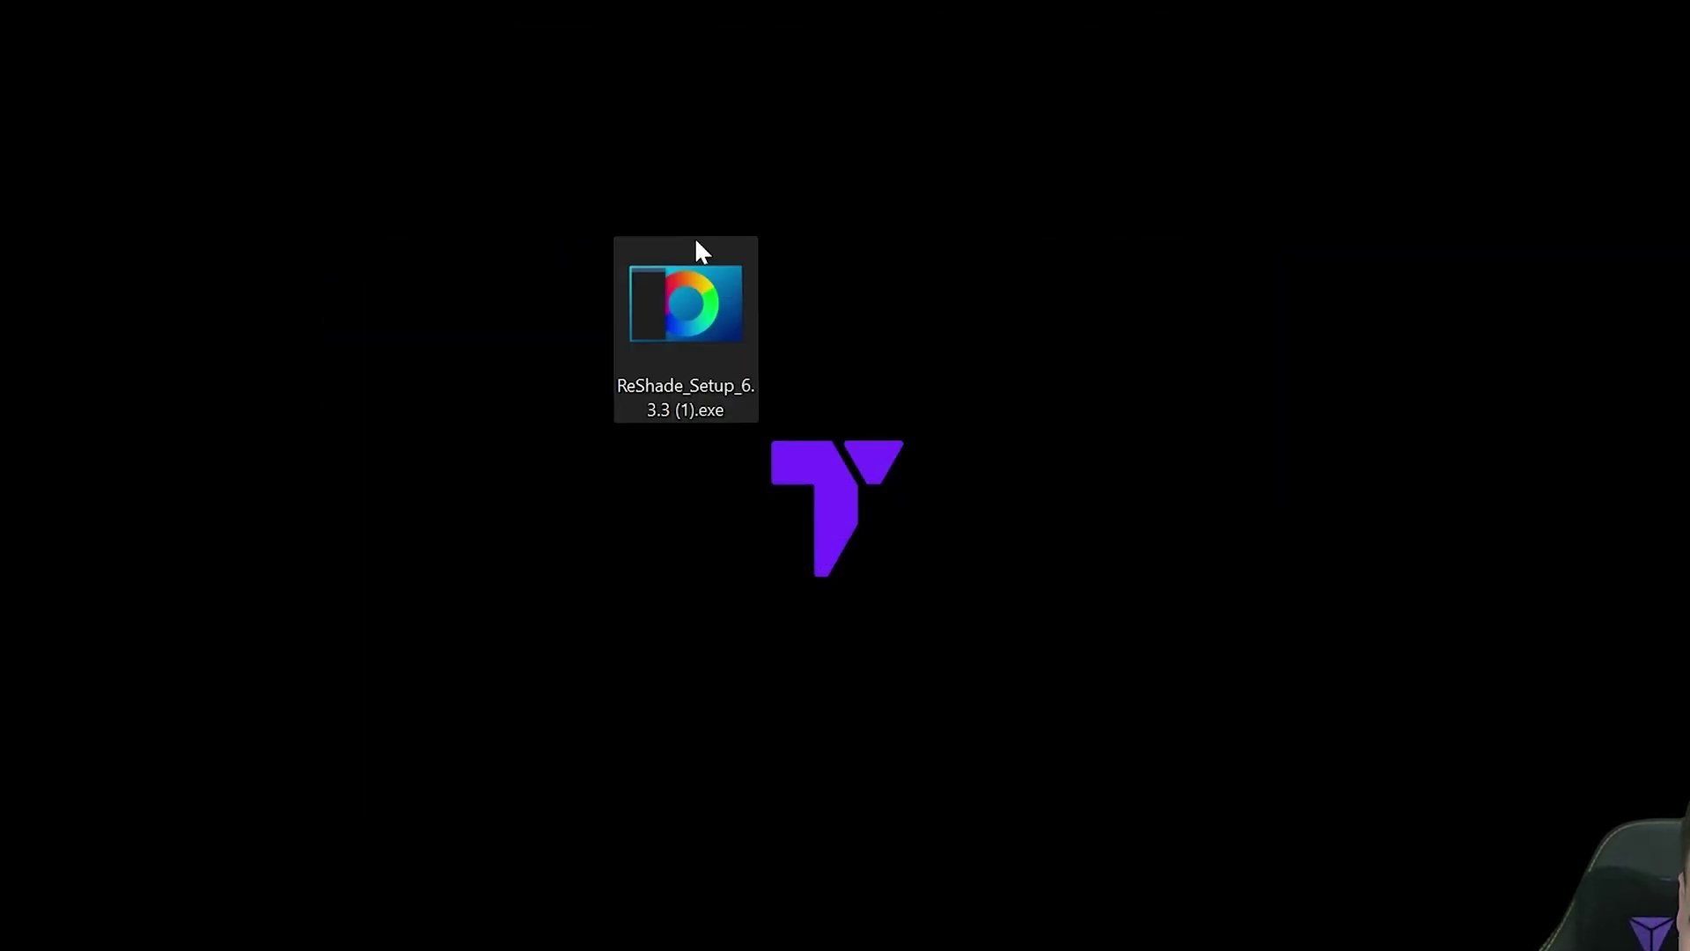
key("Delete")
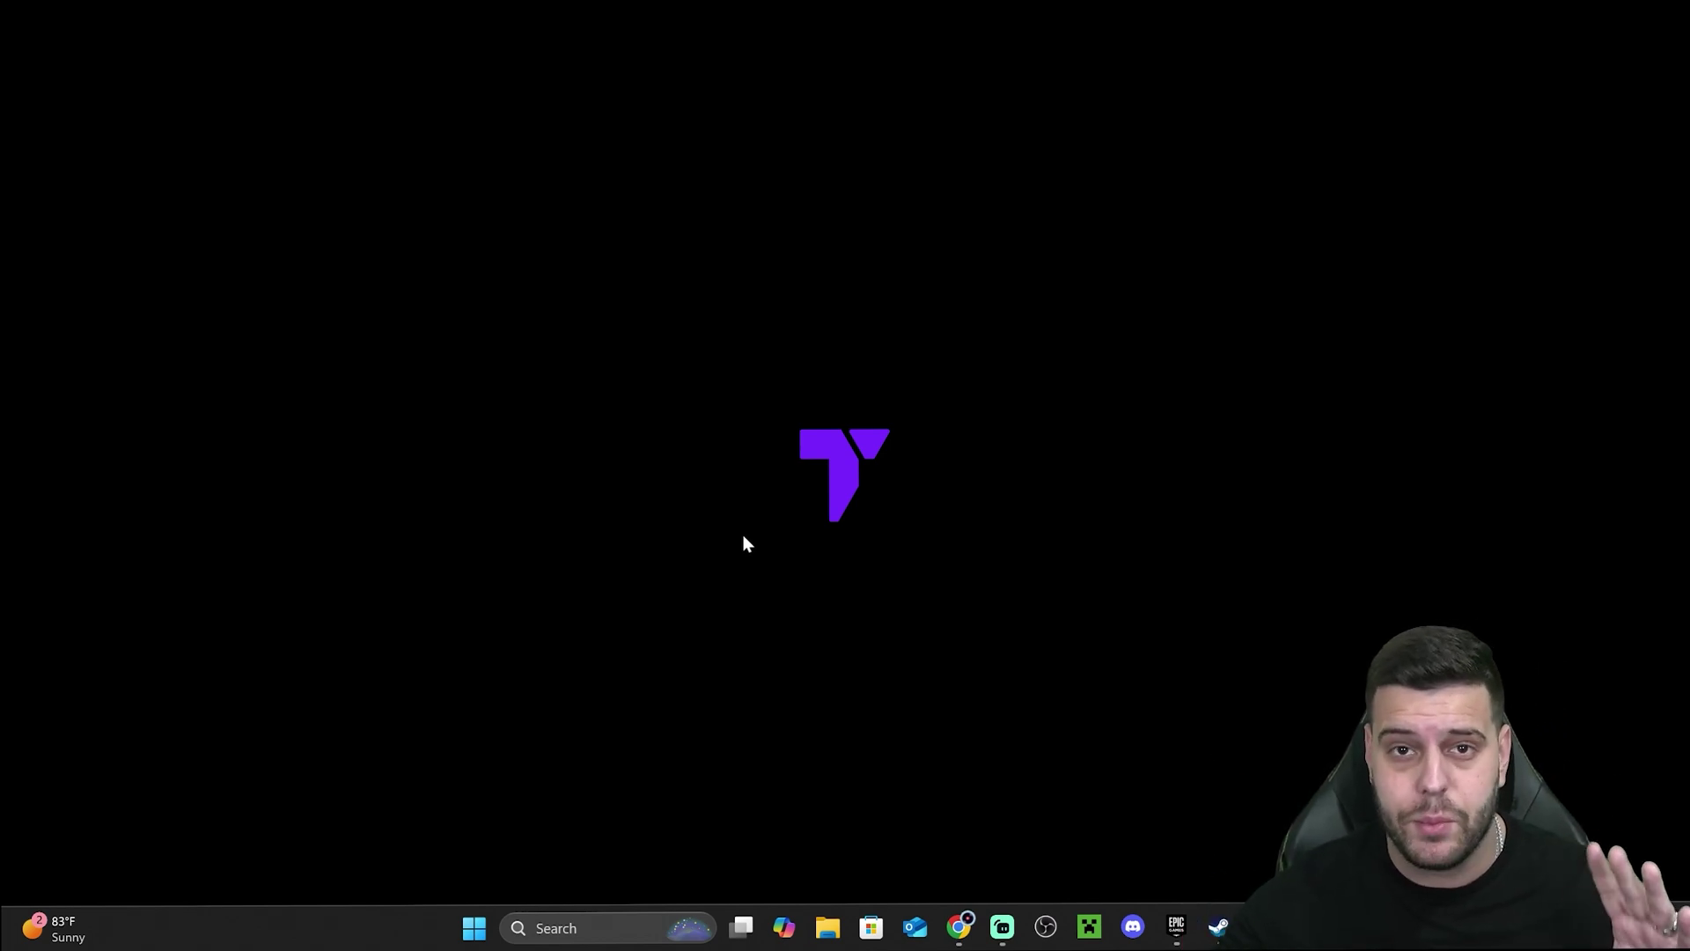
Step: Search Windows for fivem and open the file location of the FiveM app
left_click(599, 938)
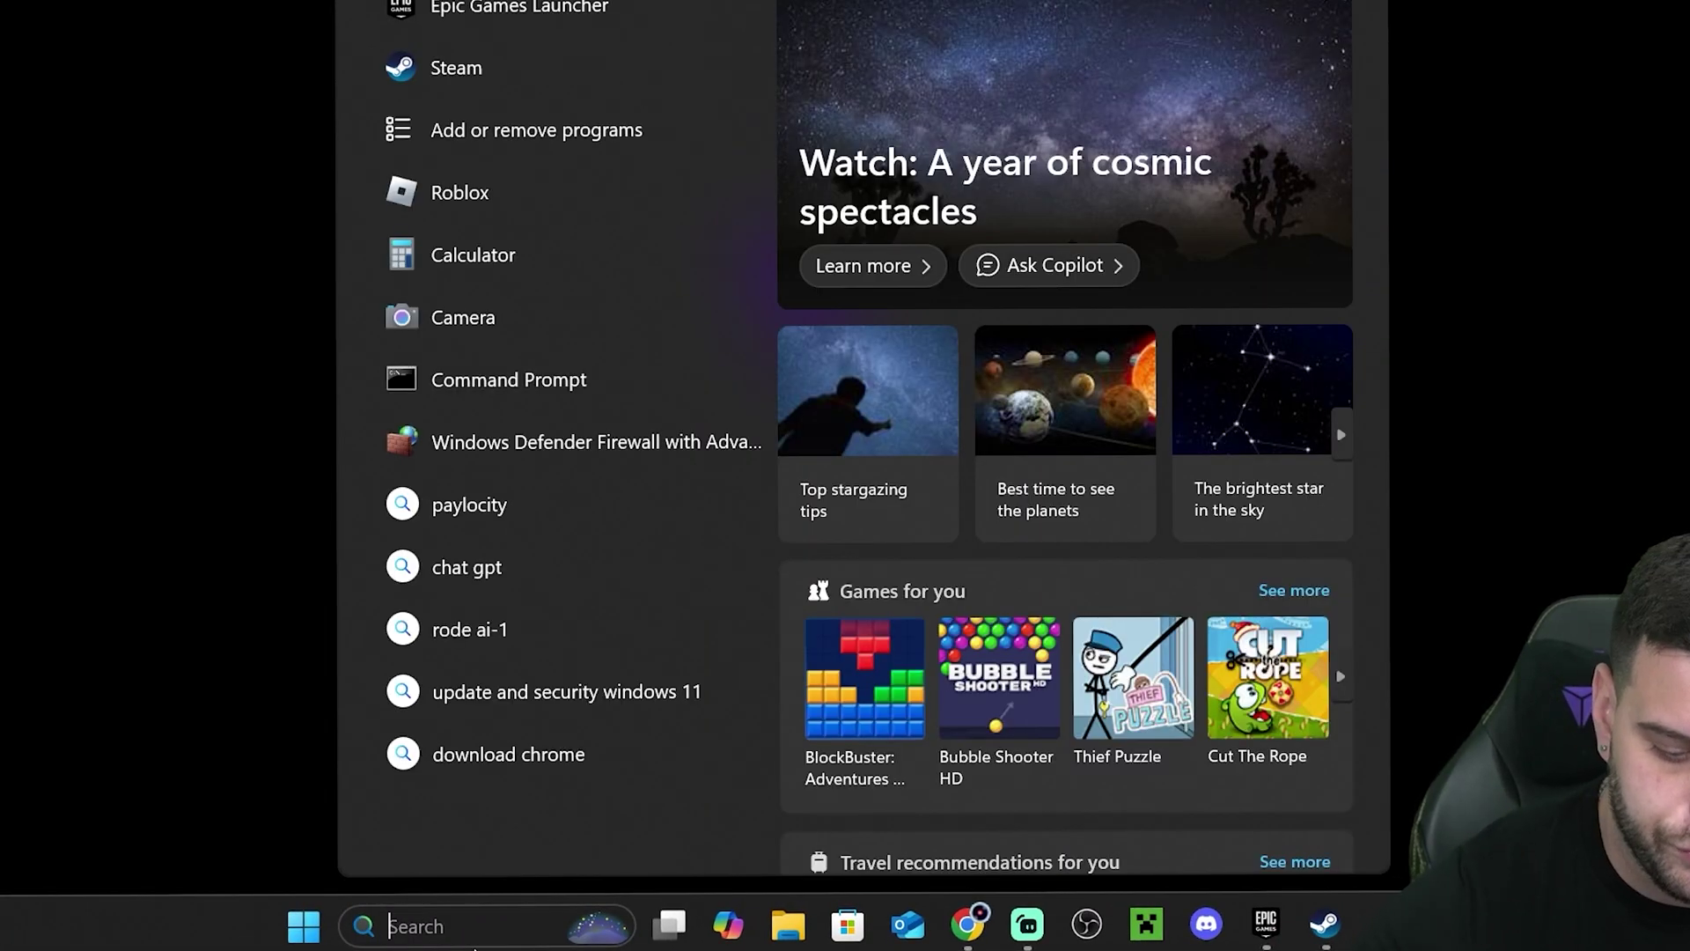
type("fivem")
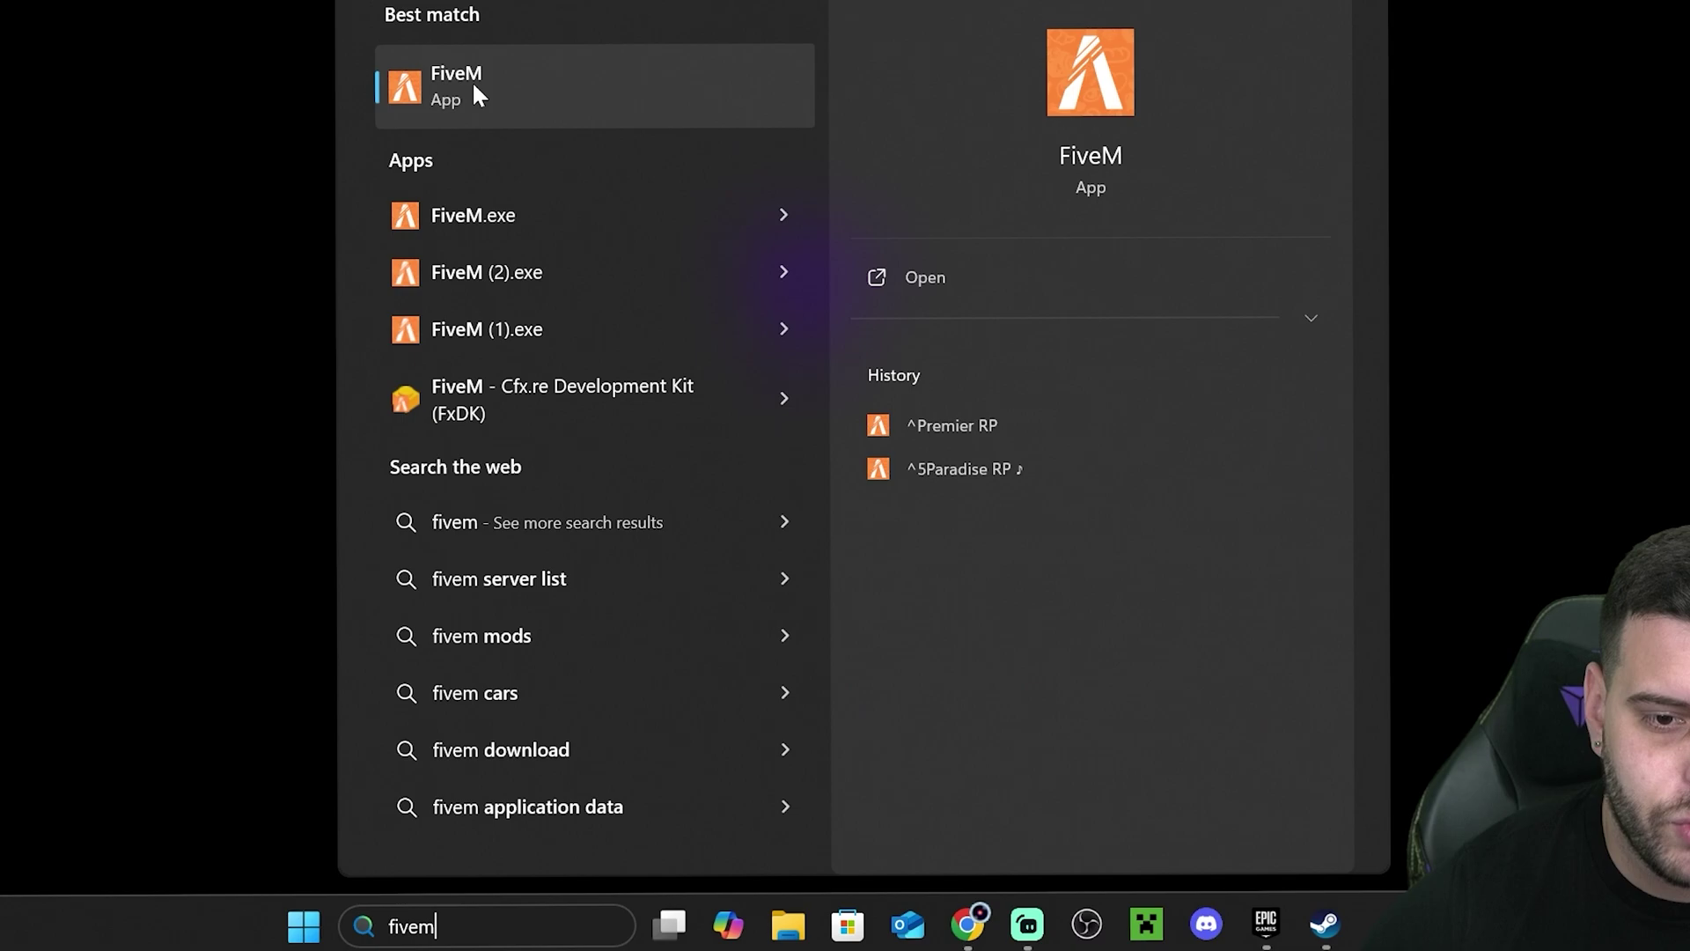
right_click(475, 92)
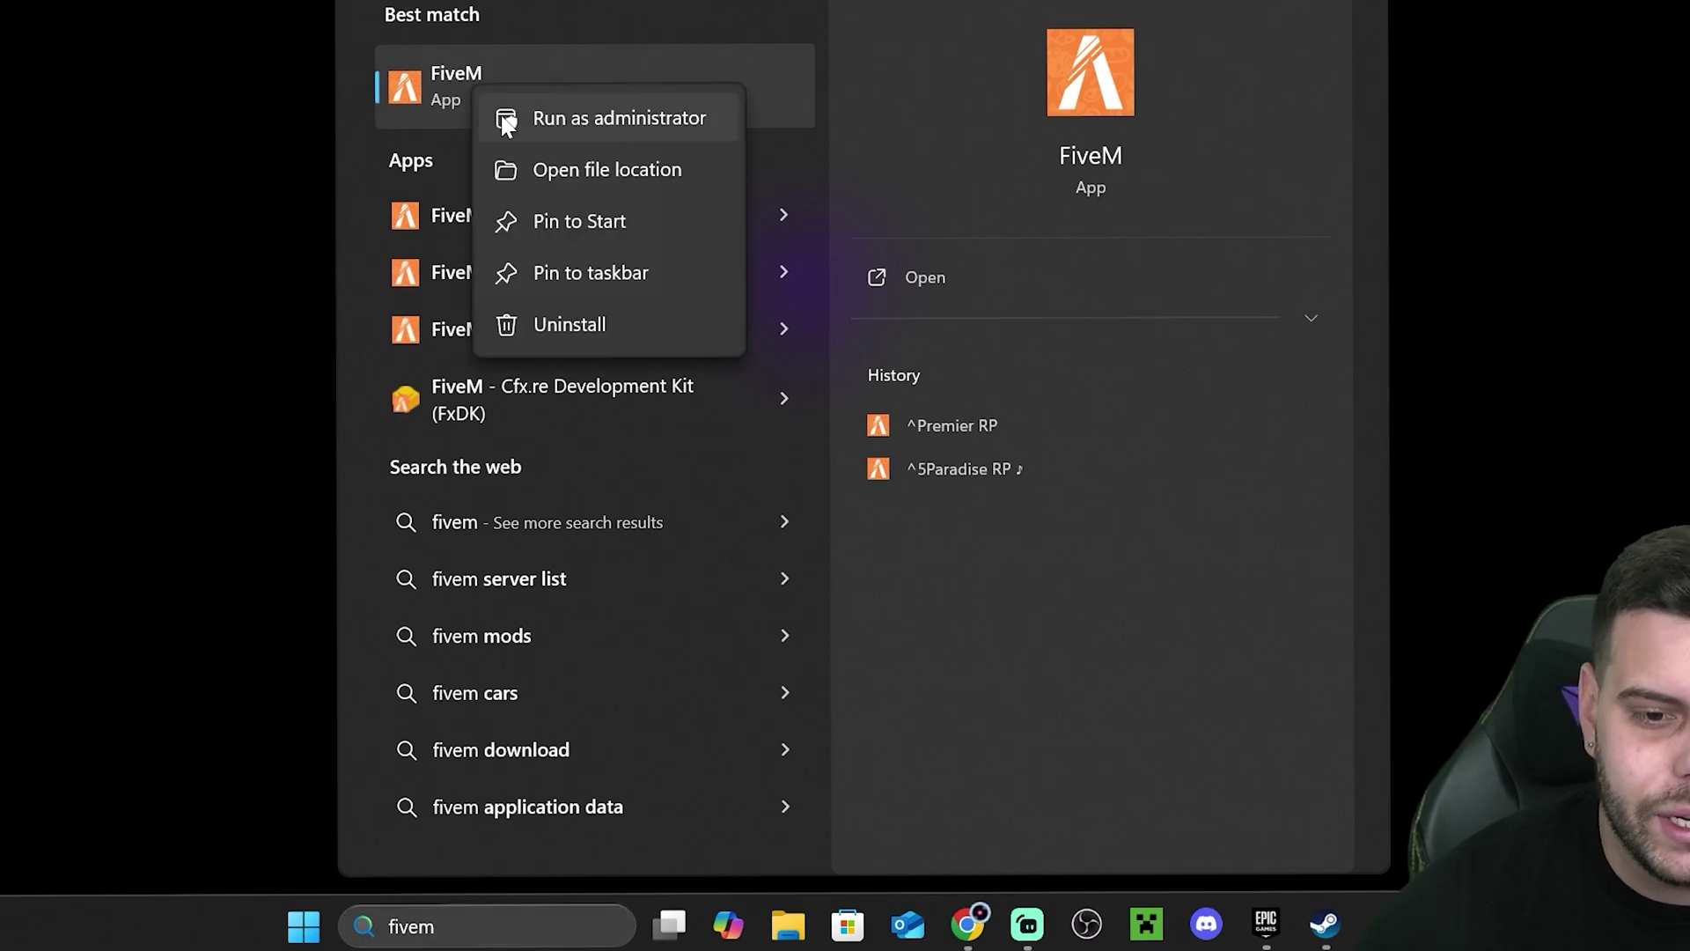
left_click(632, 172)
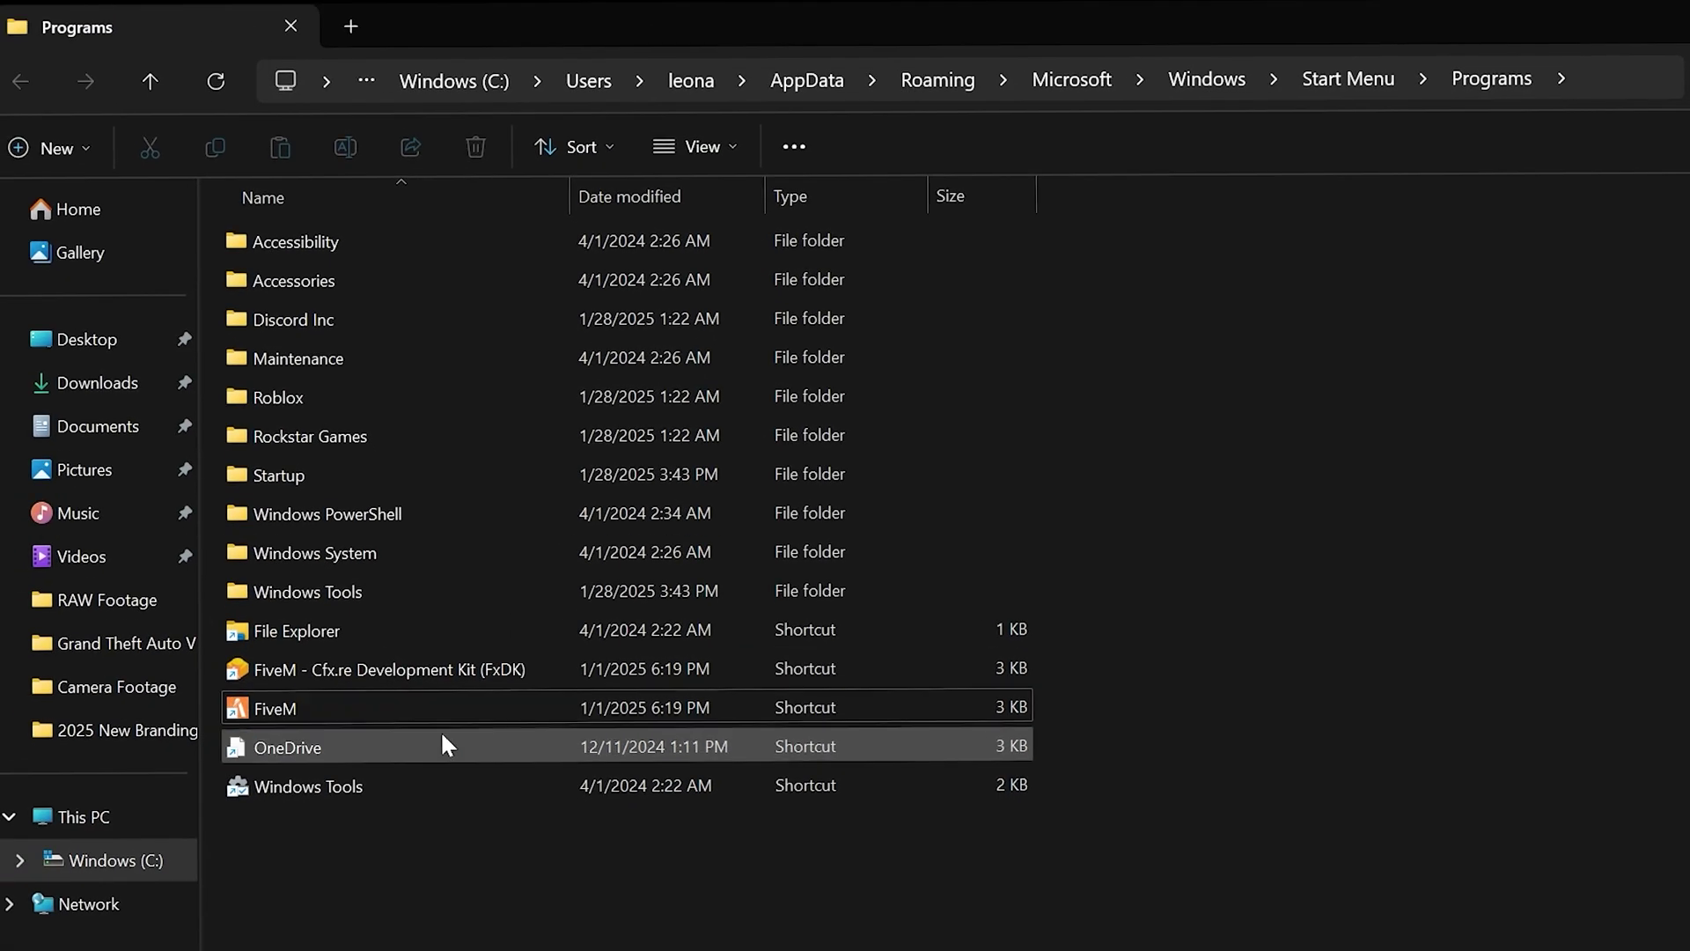
Step: Open the file location of the FiveM shortcut, enter the FiveM Application Data folder, and fit its window to the left half of the desktop
right_click(271, 700)
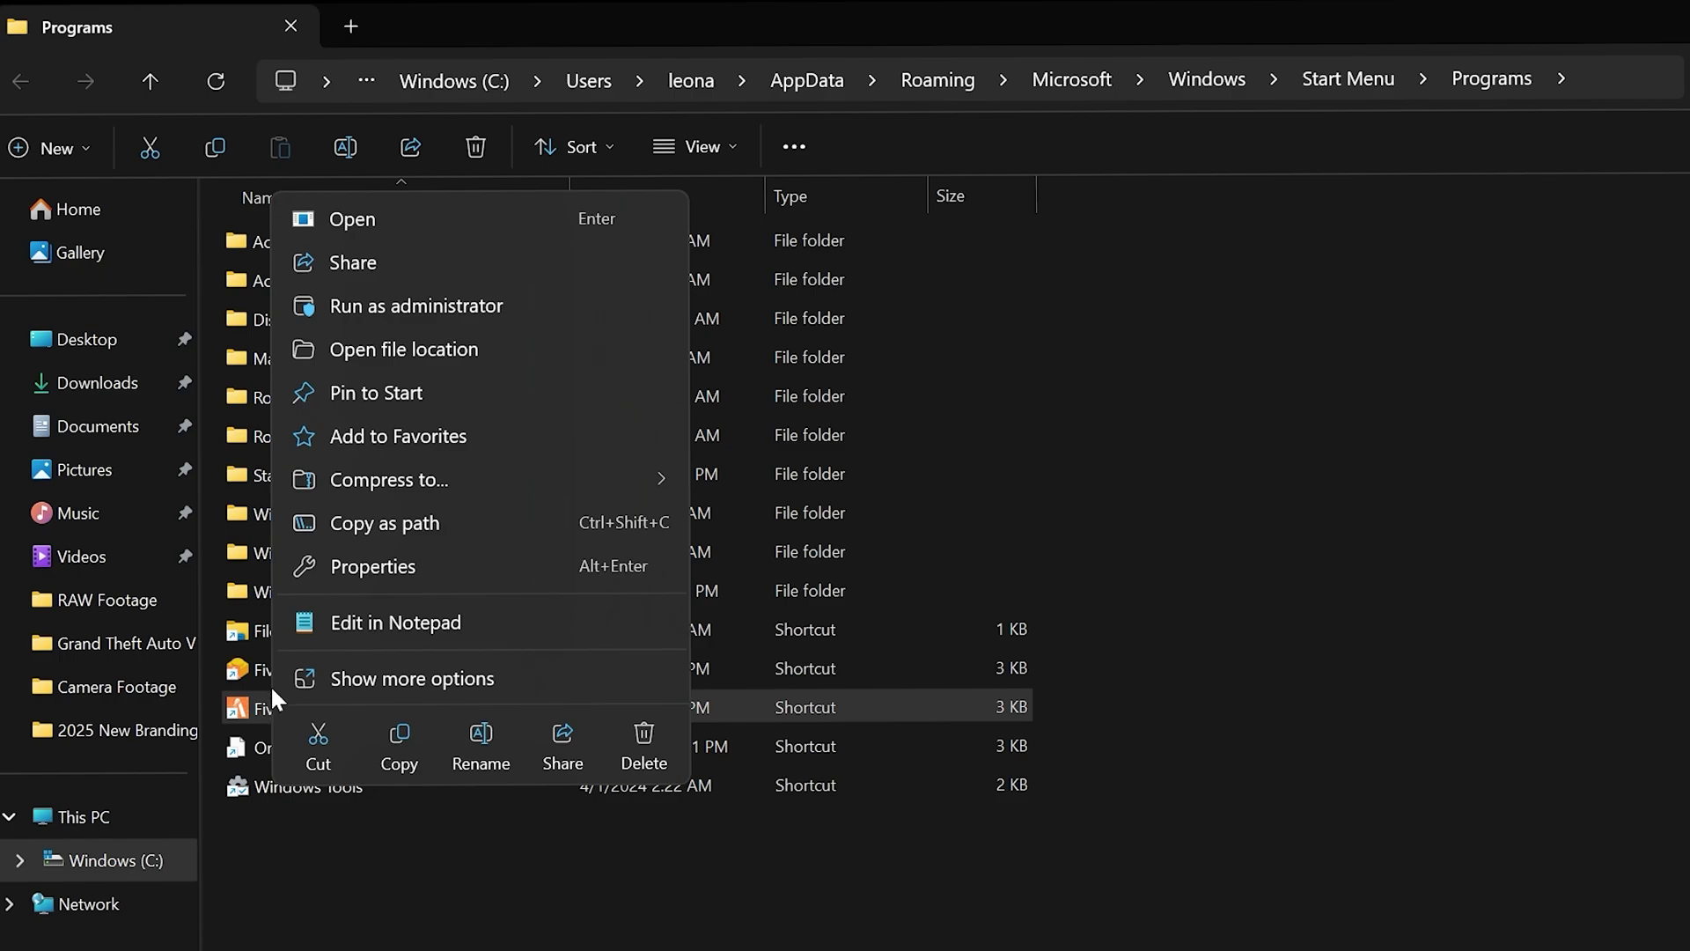
left_click(425, 350)
left_click(455, 460)
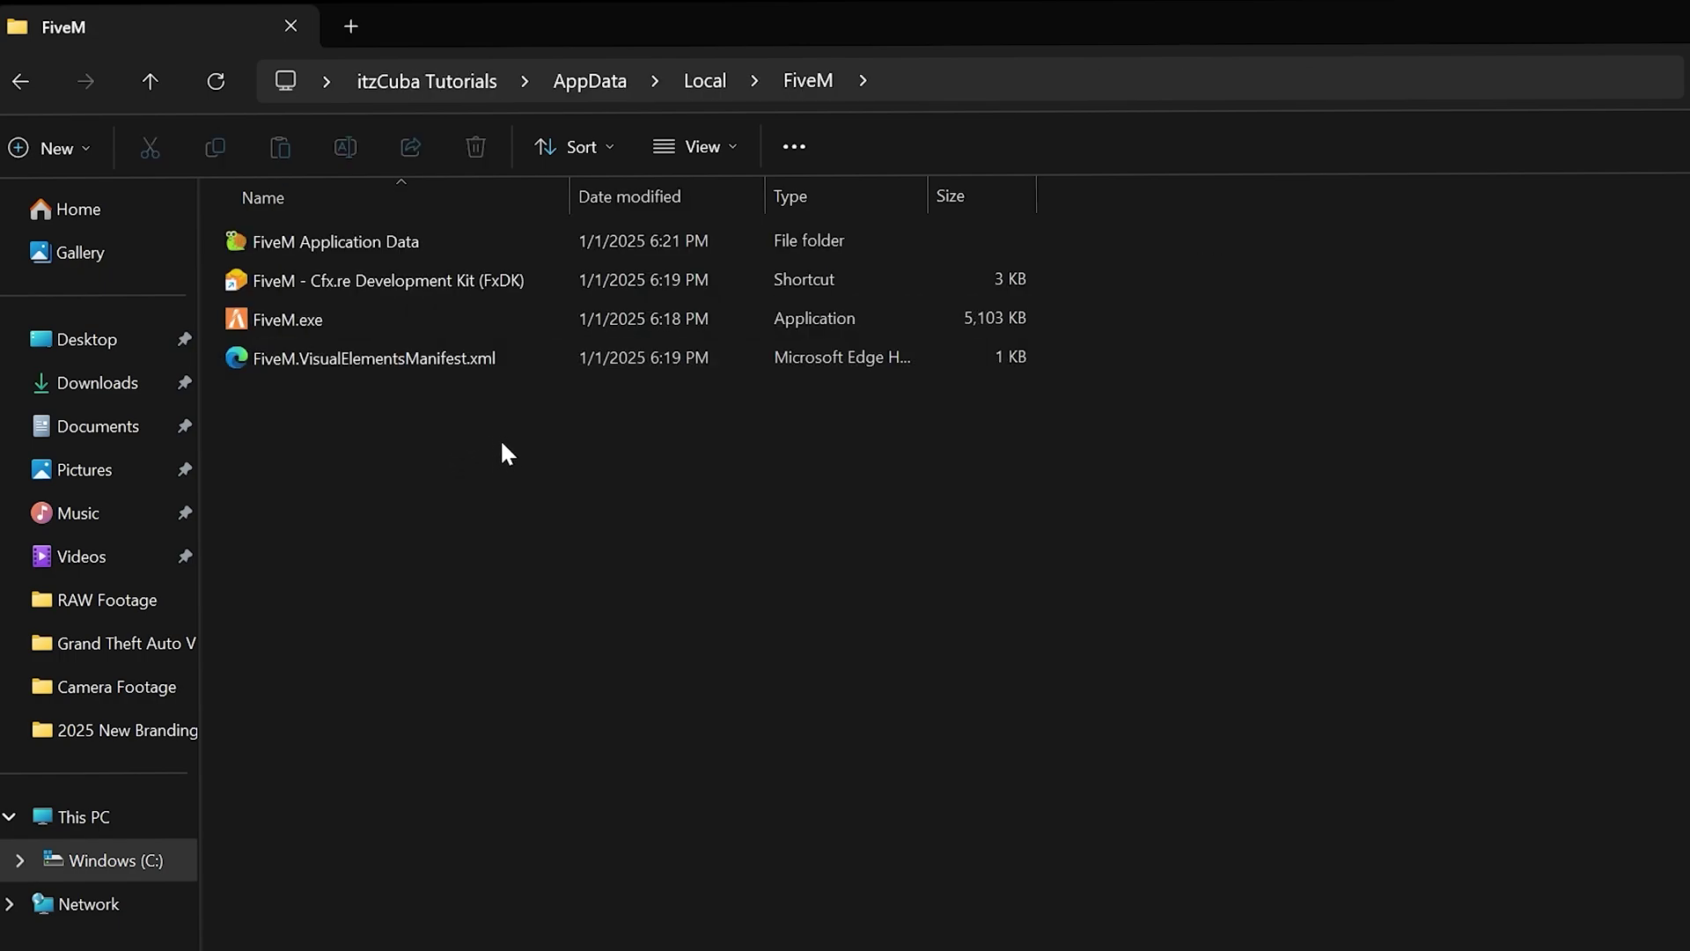
left_click(319, 253)
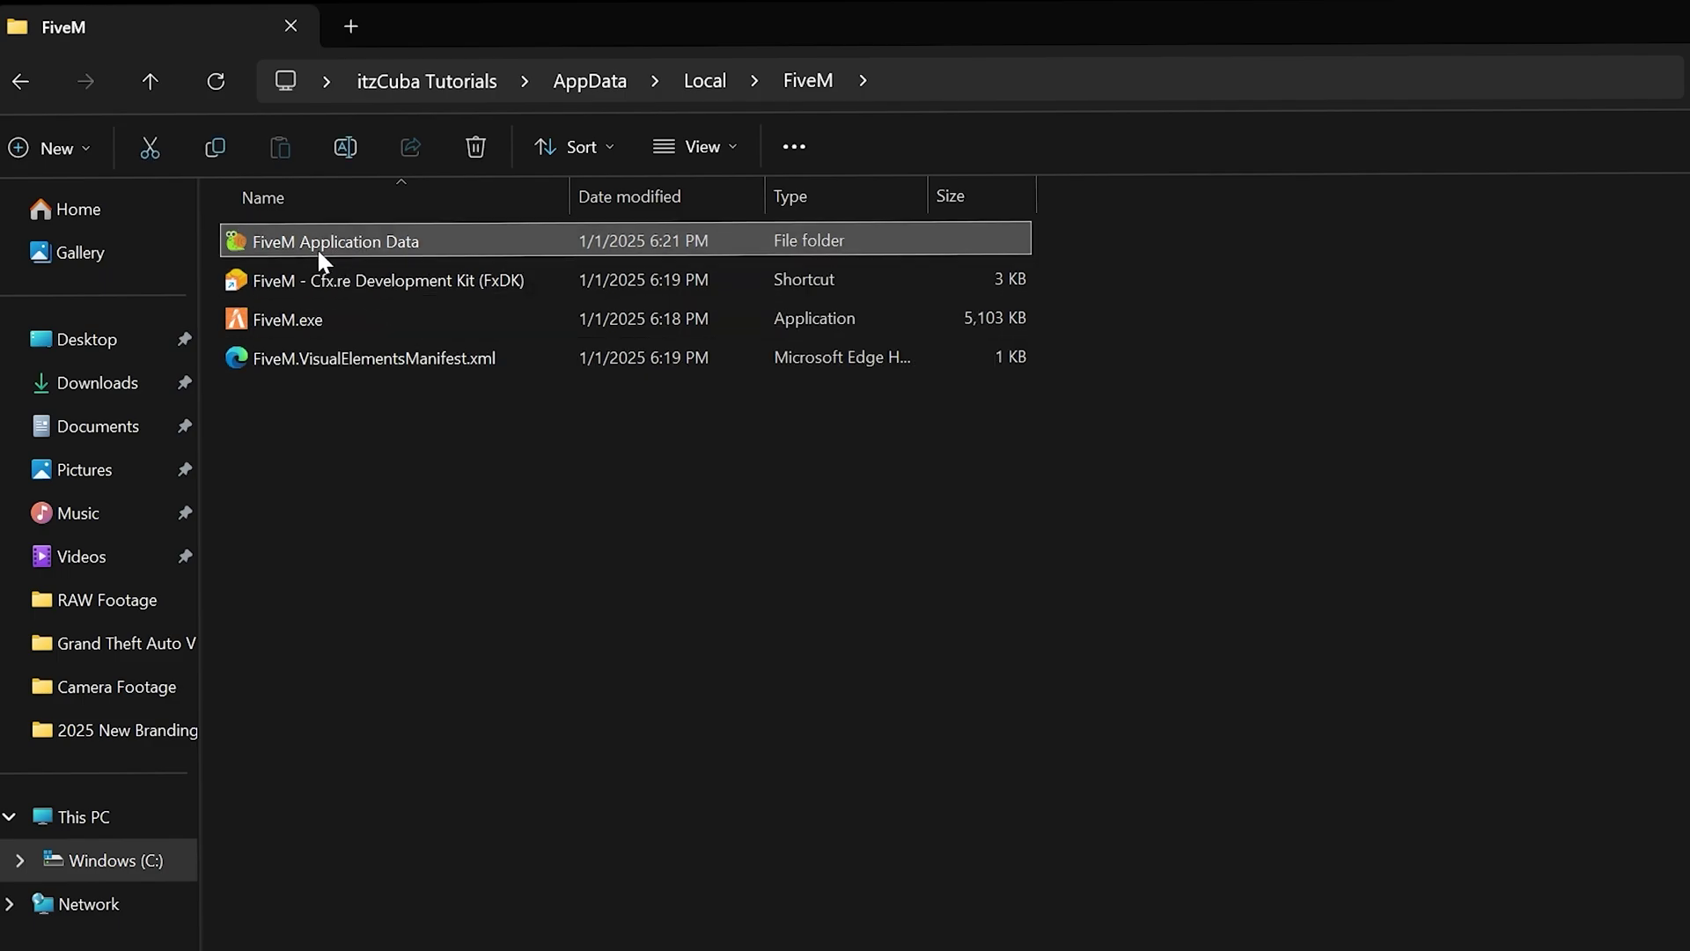
double_click(376, 239)
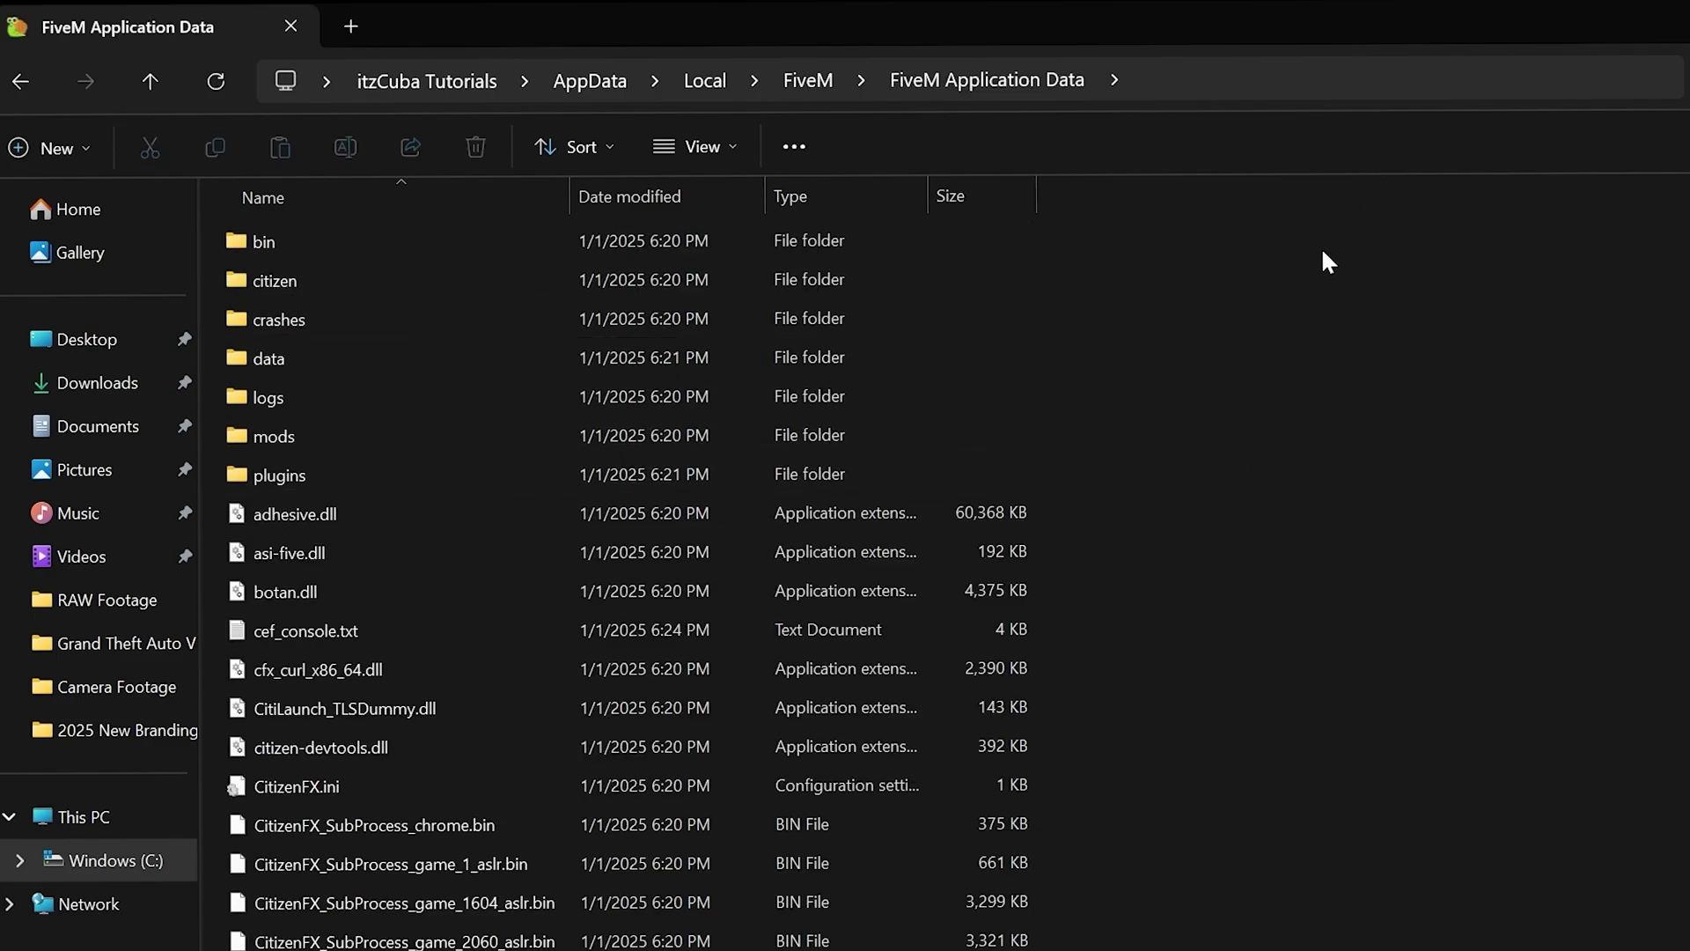
left_click_drag(1005, 11, 739, 75)
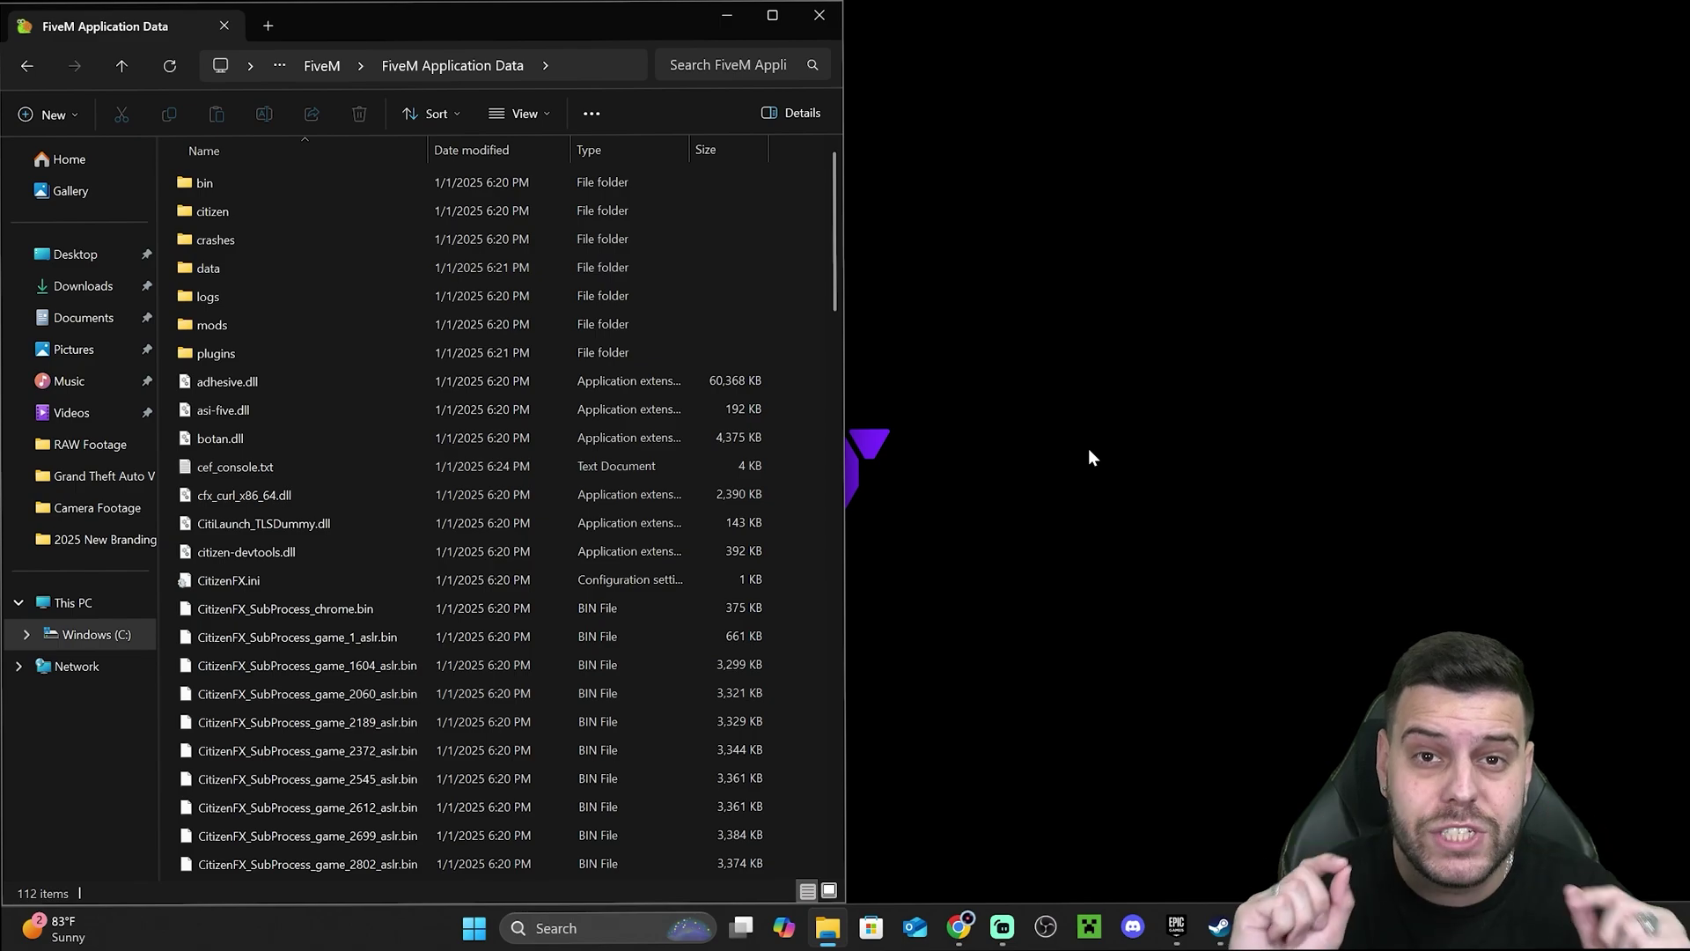
left_click(1177, 925)
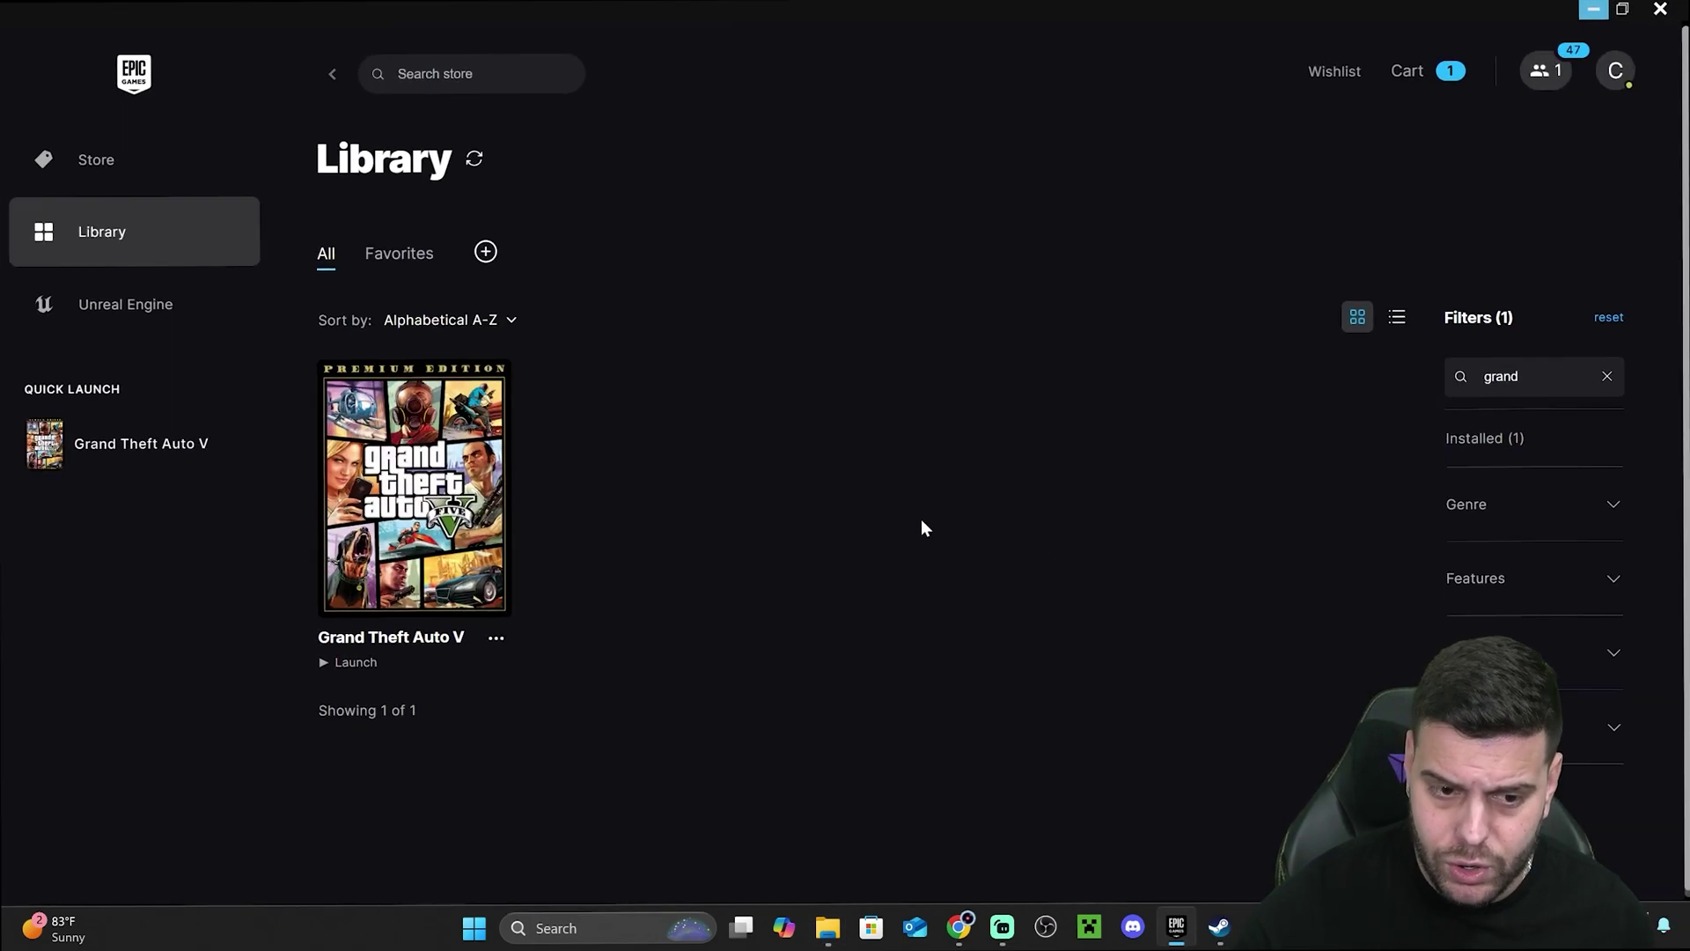
left_click(496, 637)
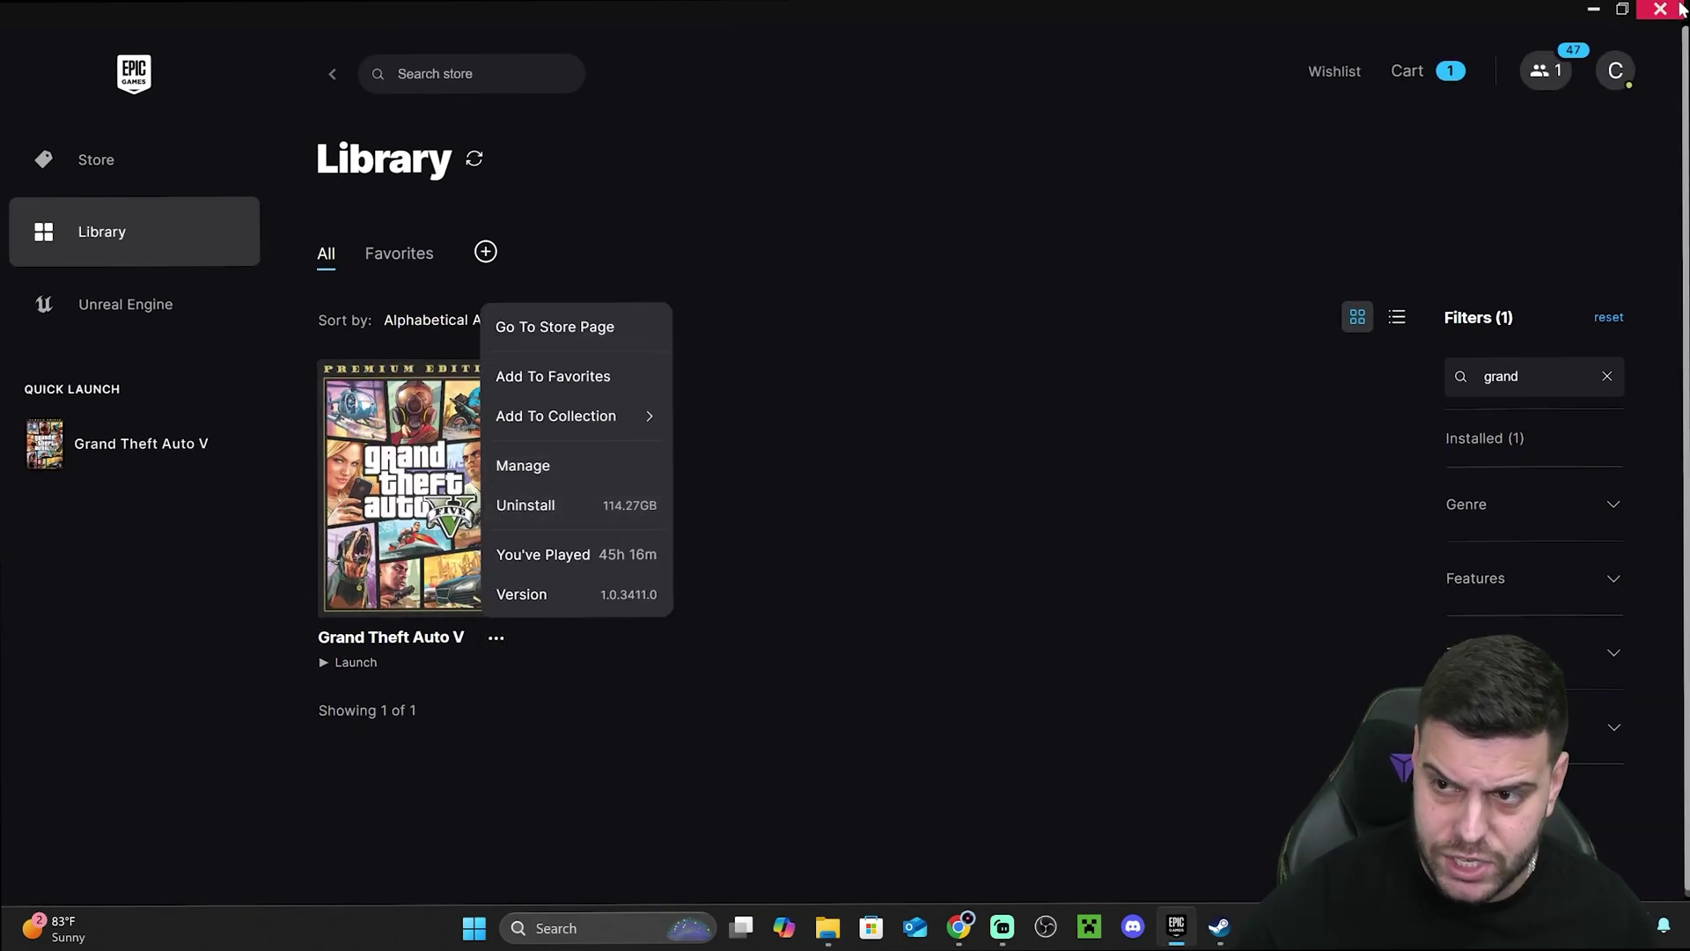
left_click(1585, 16)
Step: Switch to Steam, browse Grand Theft Auto V's local files, and fit that folder window to the right half of the desktop beside FiveM's
left_click(1219, 926)
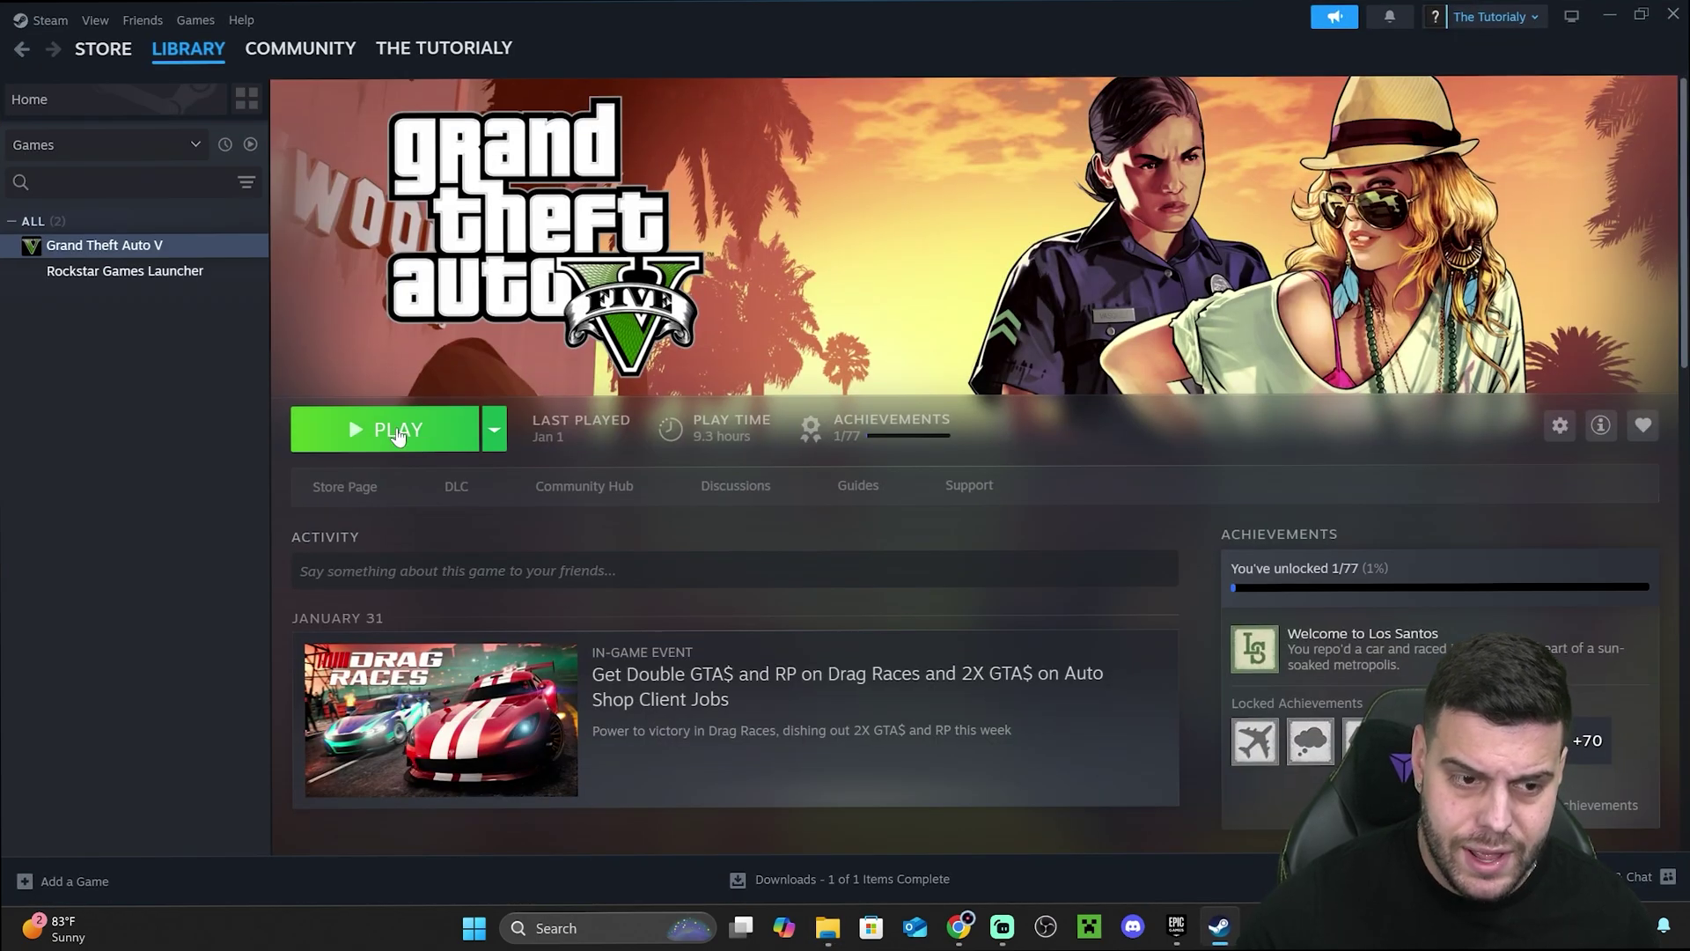
right_click(134, 246)
mouse_move(196, 357)
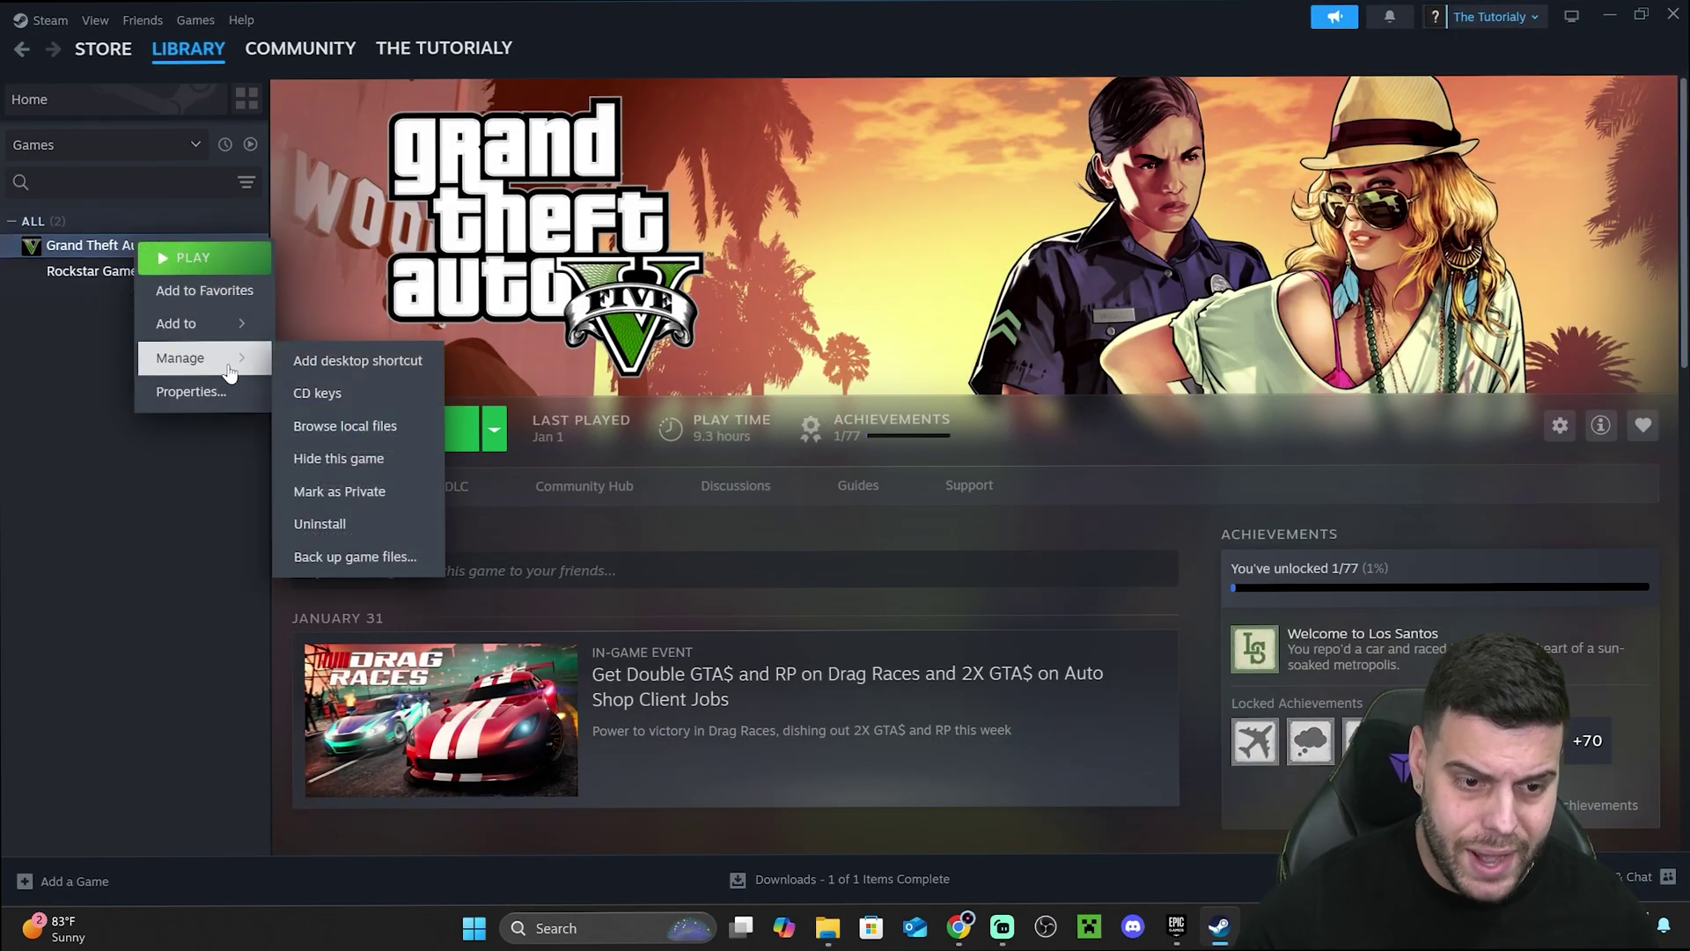
left_click(394, 429)
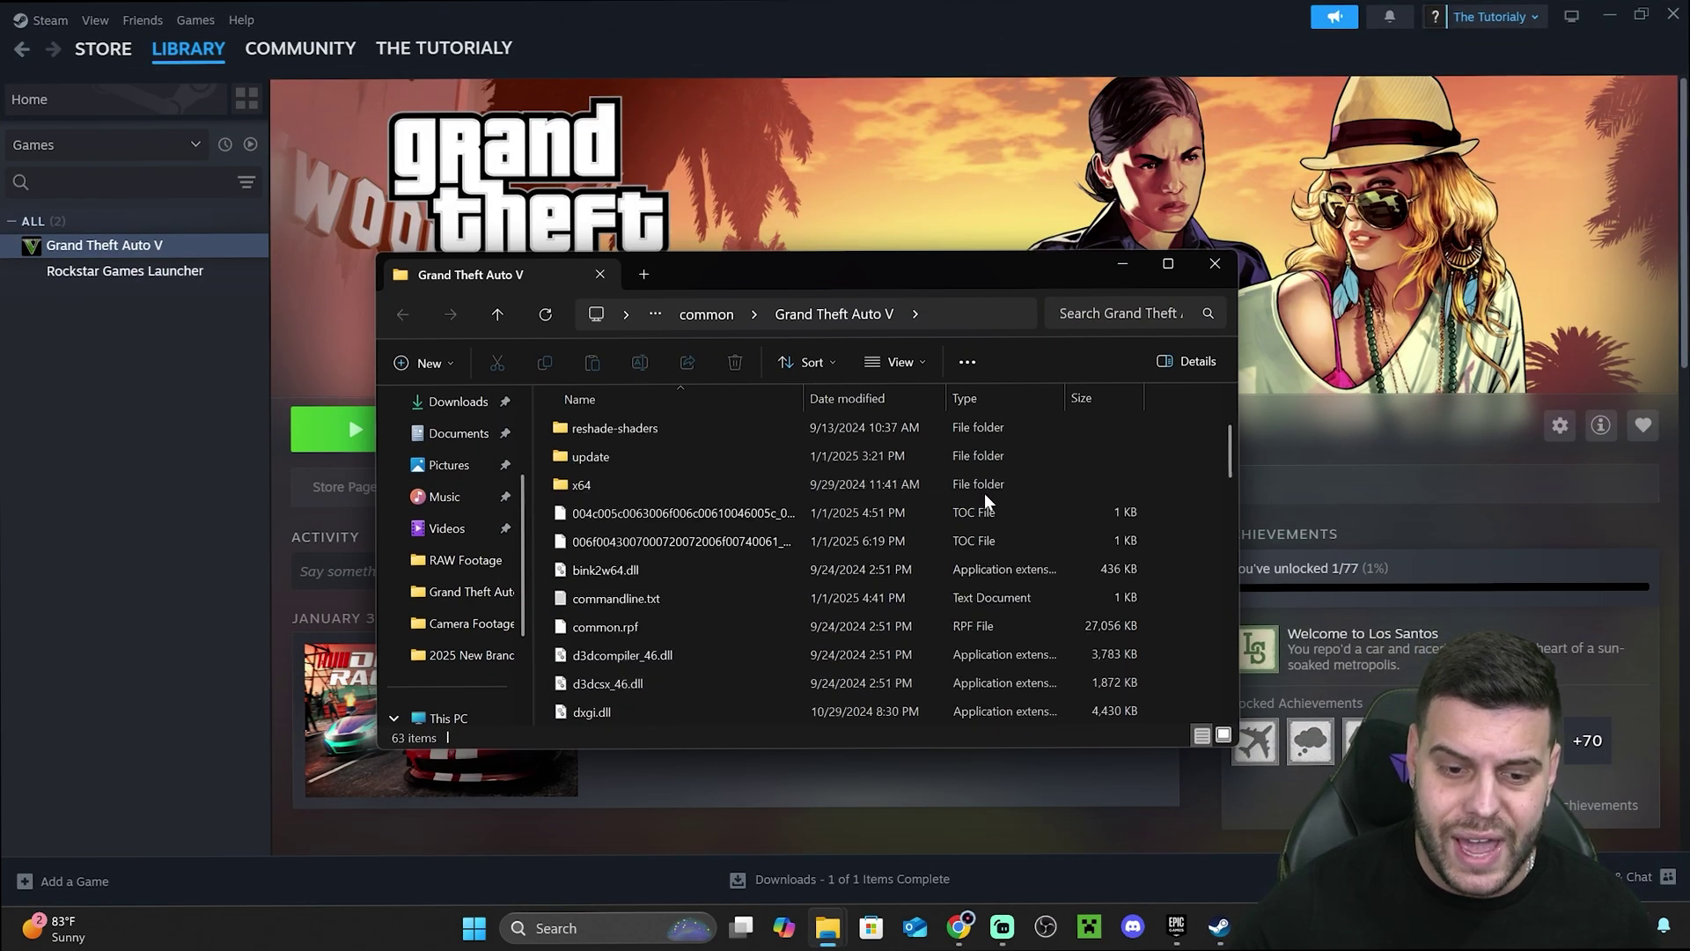
scroll(984, 493, "down", 3)
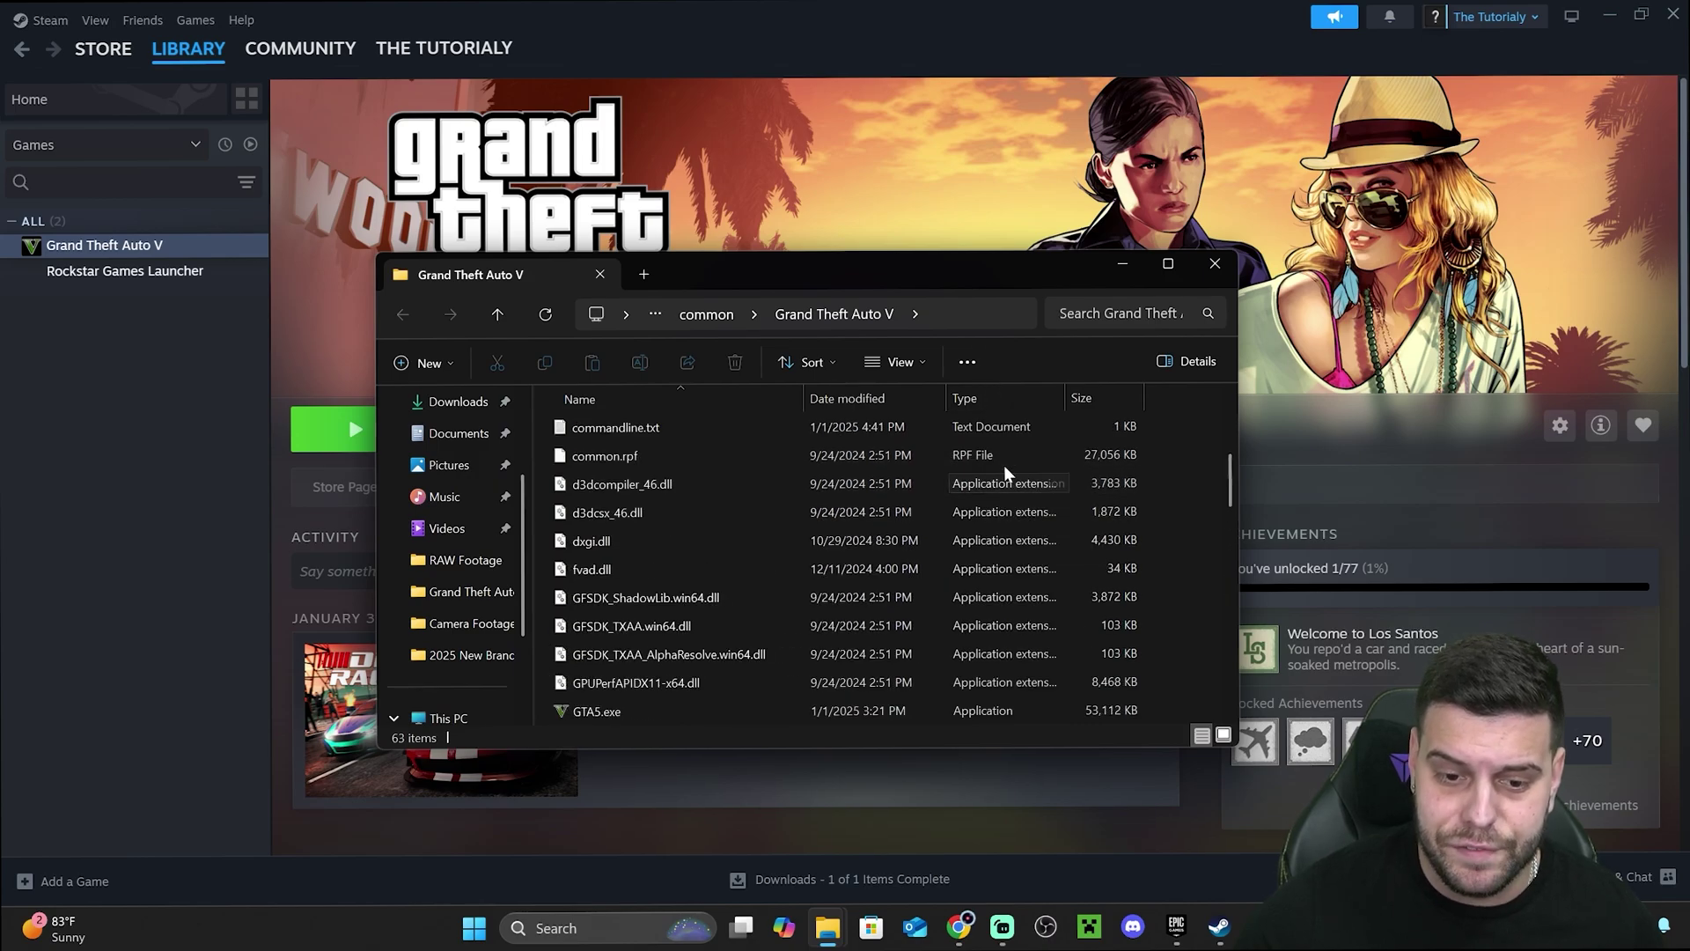
scroll(1006, 474, "up", 5)
left_click(1616, 10)
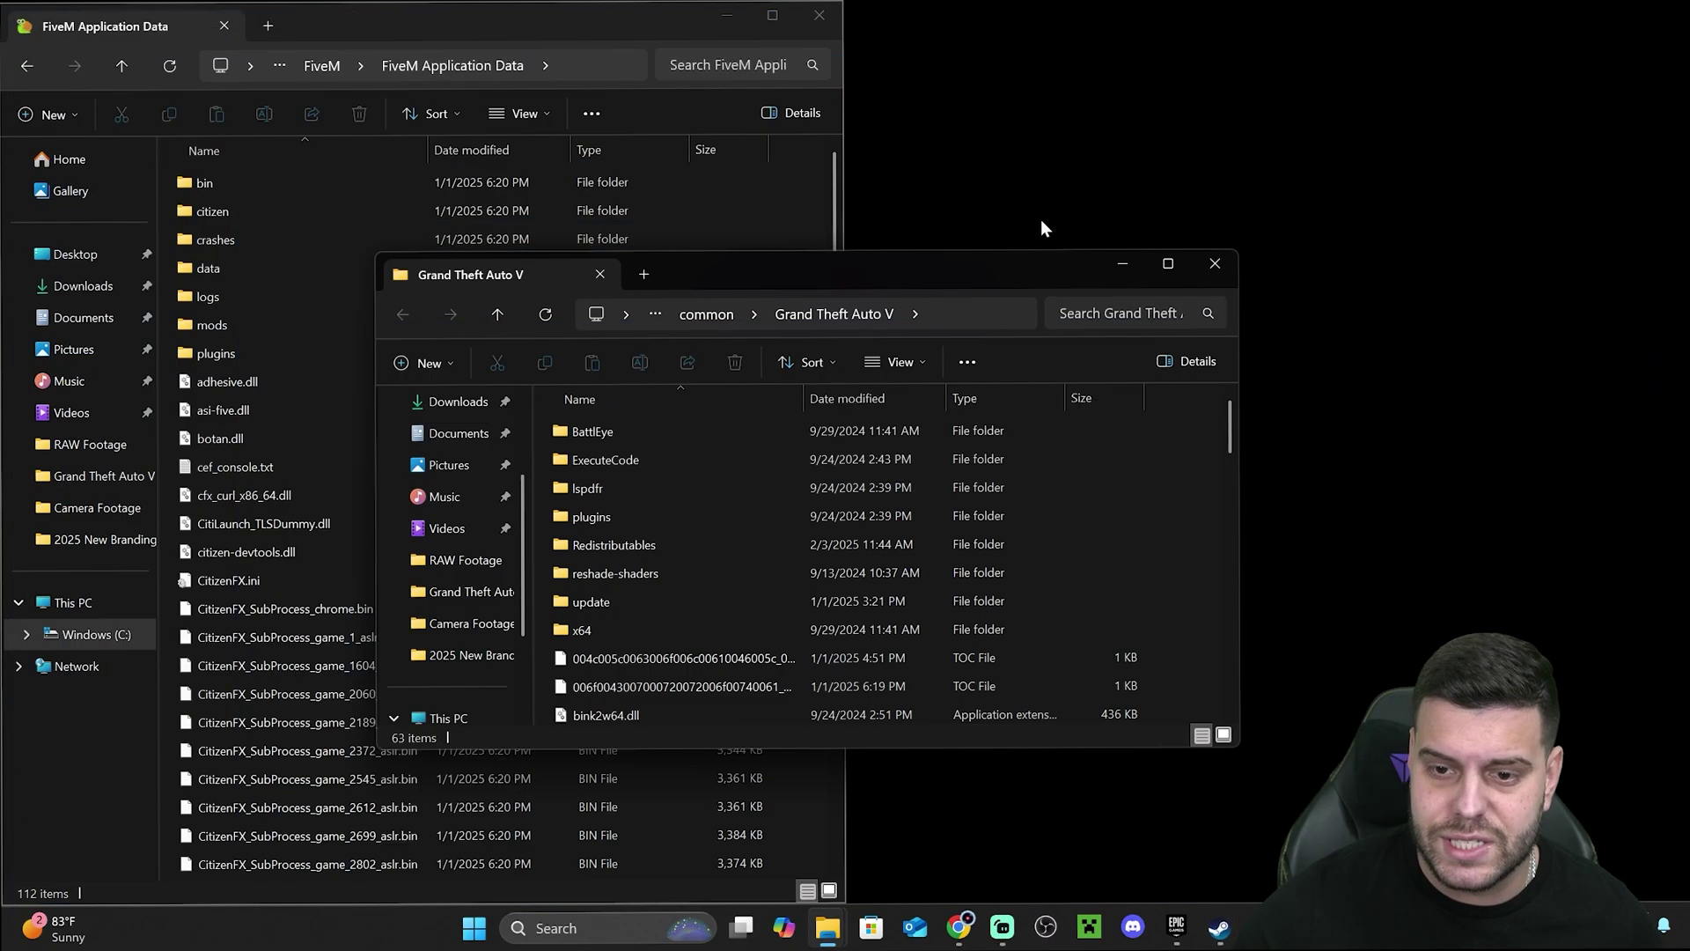
left_click_drag(1040, 264, 871, 18)
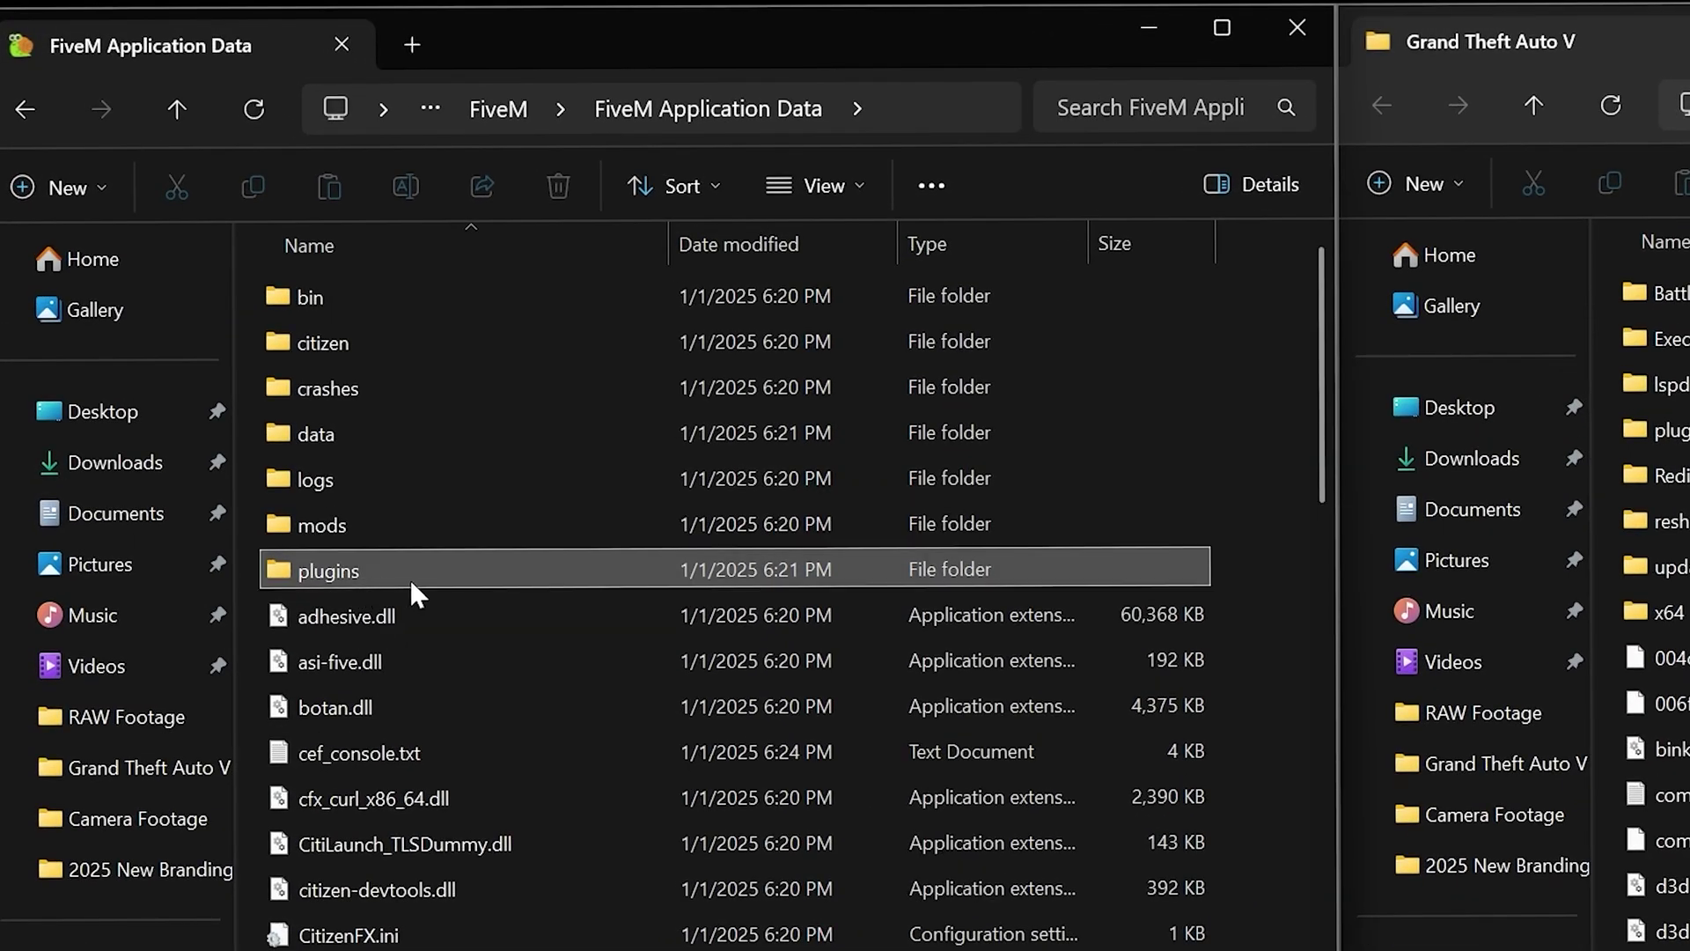
Step: Delete the existing plugins folder from the FiveM Application Data folder
double_click(356, 498)
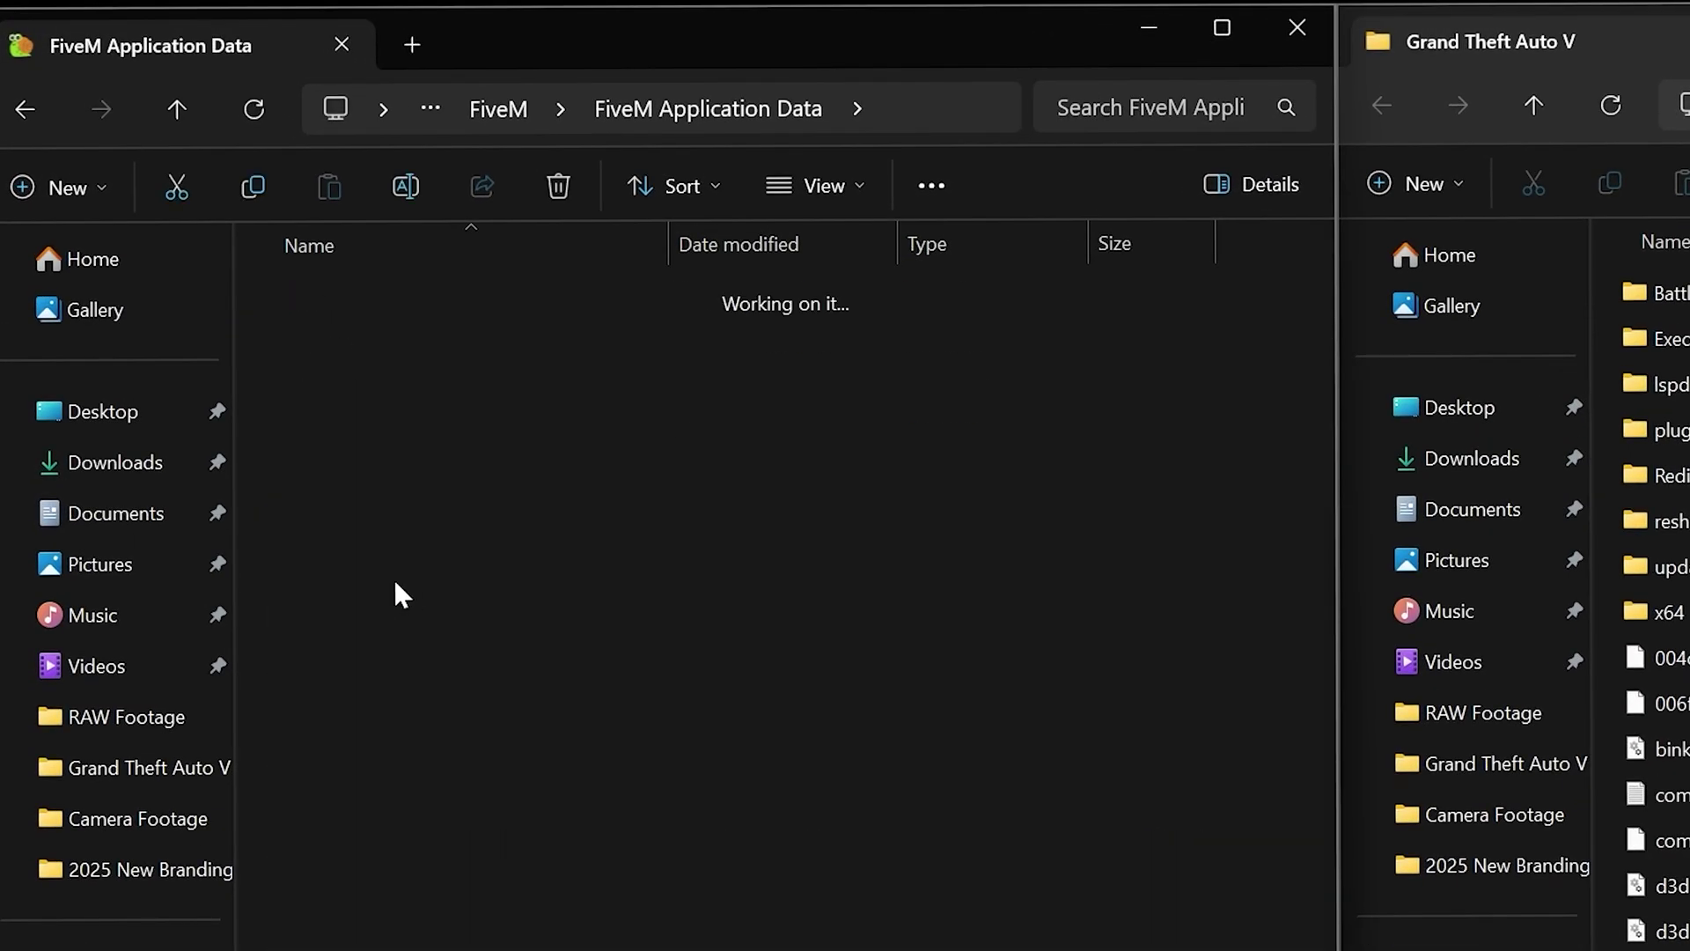
key("alt+Left")
left_click(320, 577)
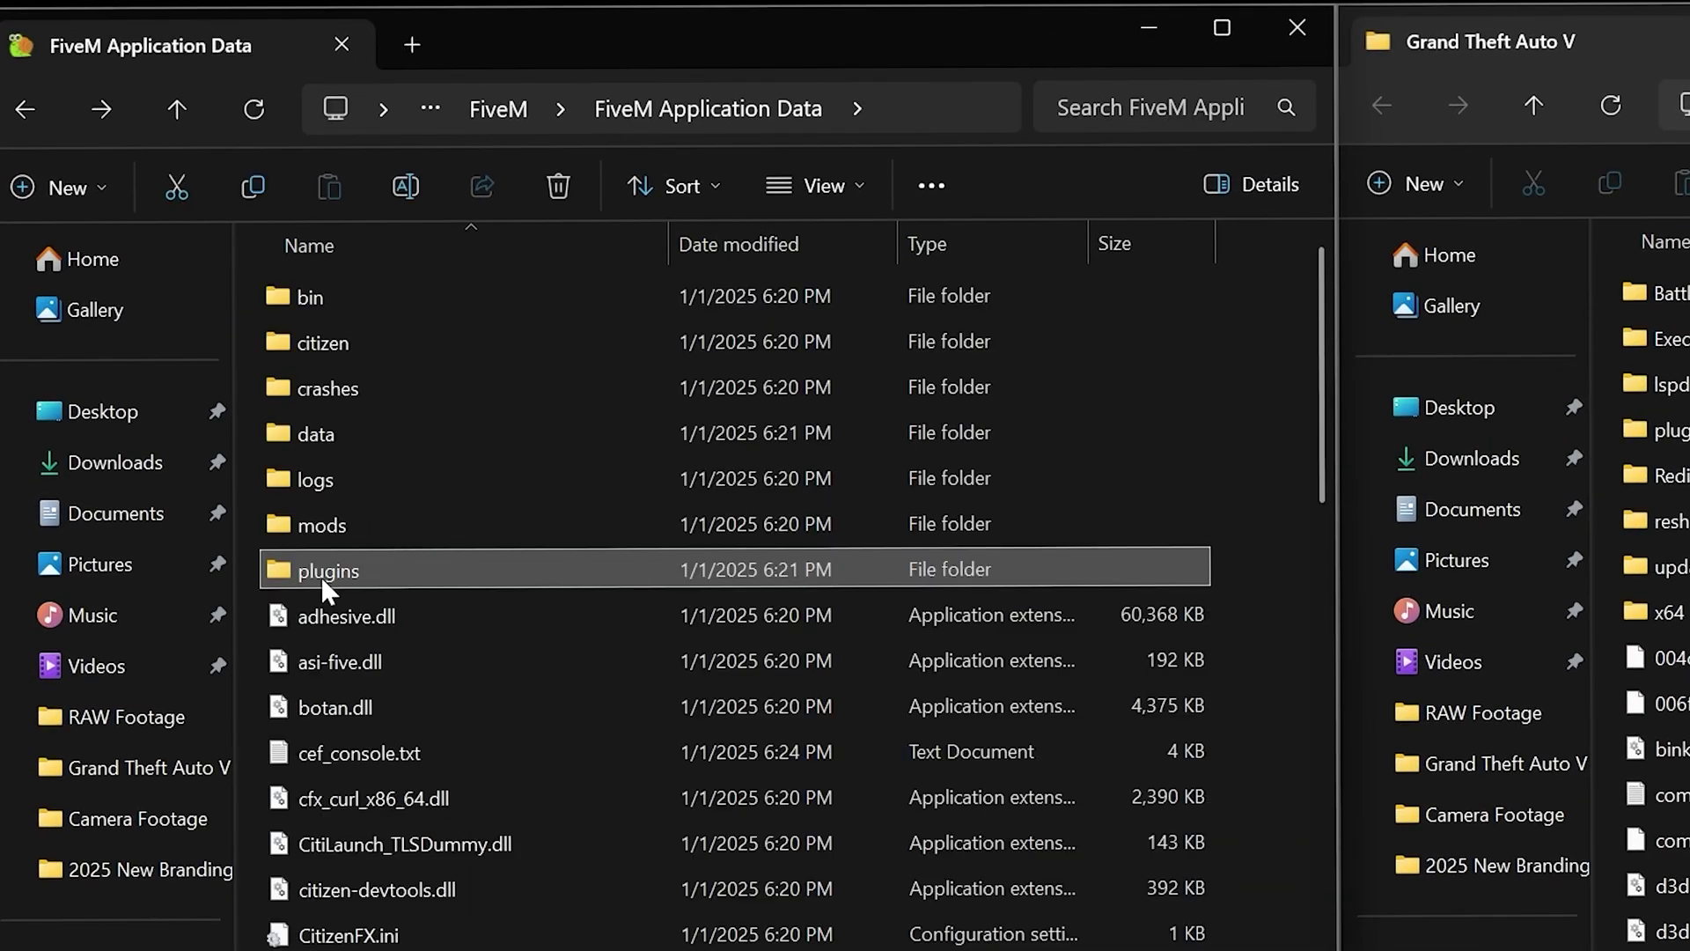
key("BackSpace")
key("Escape")
key("Delete")
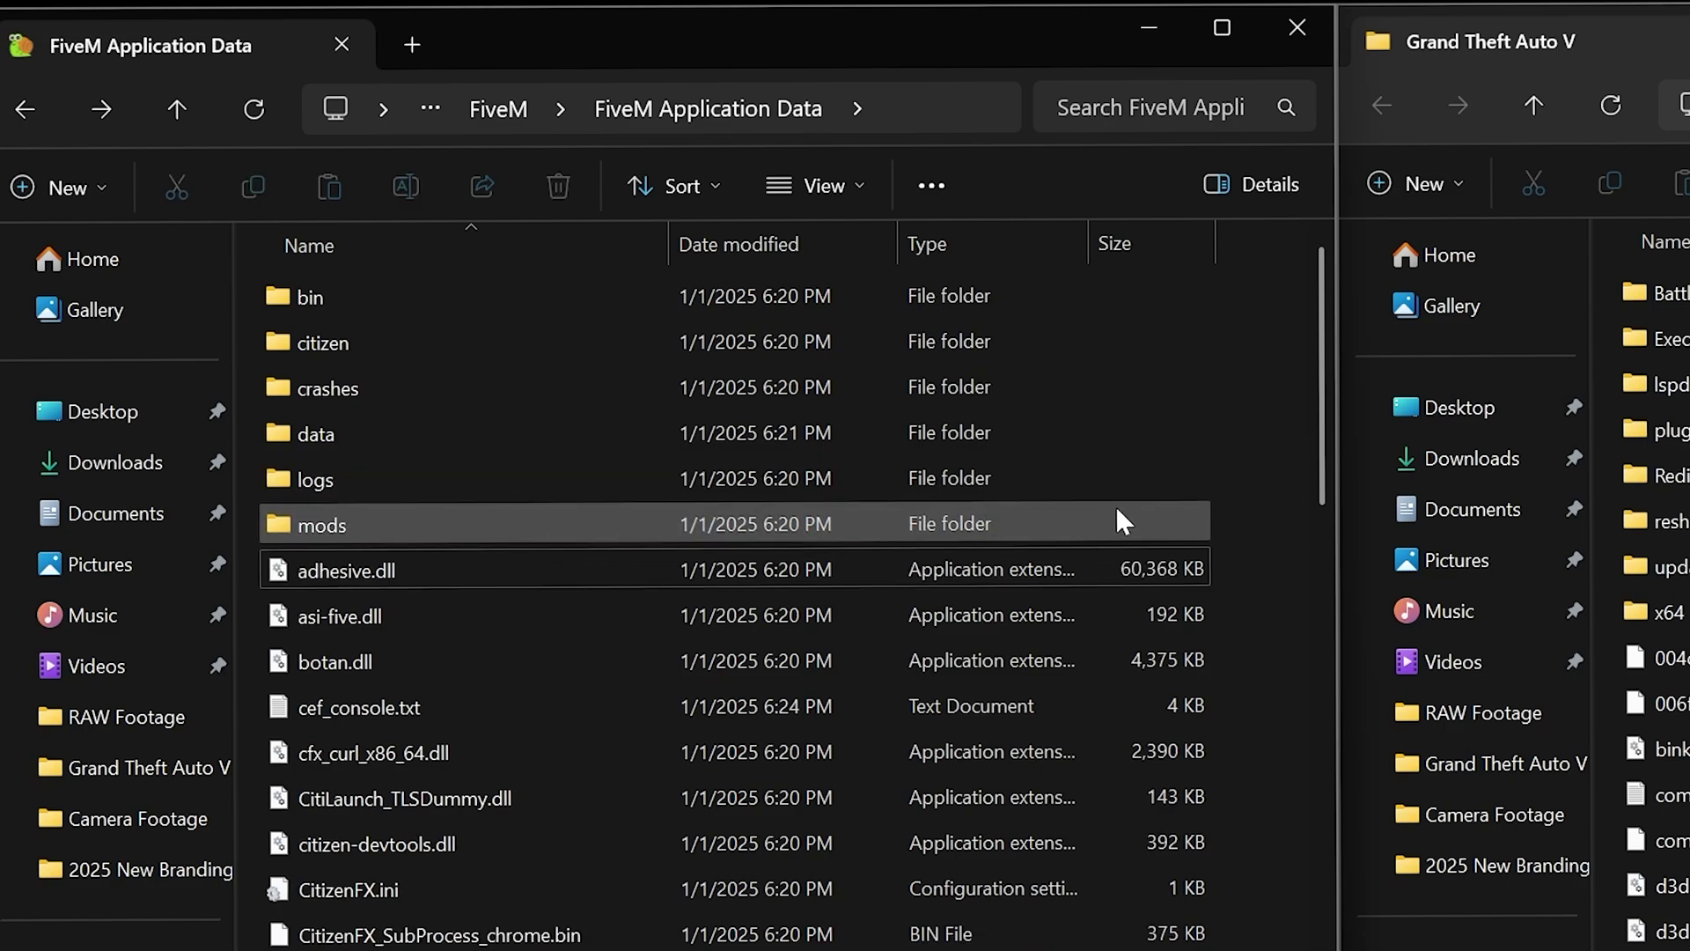
Step: Create a new folder named plugins in FiveM Application Data and open it
left_click(110, 189)
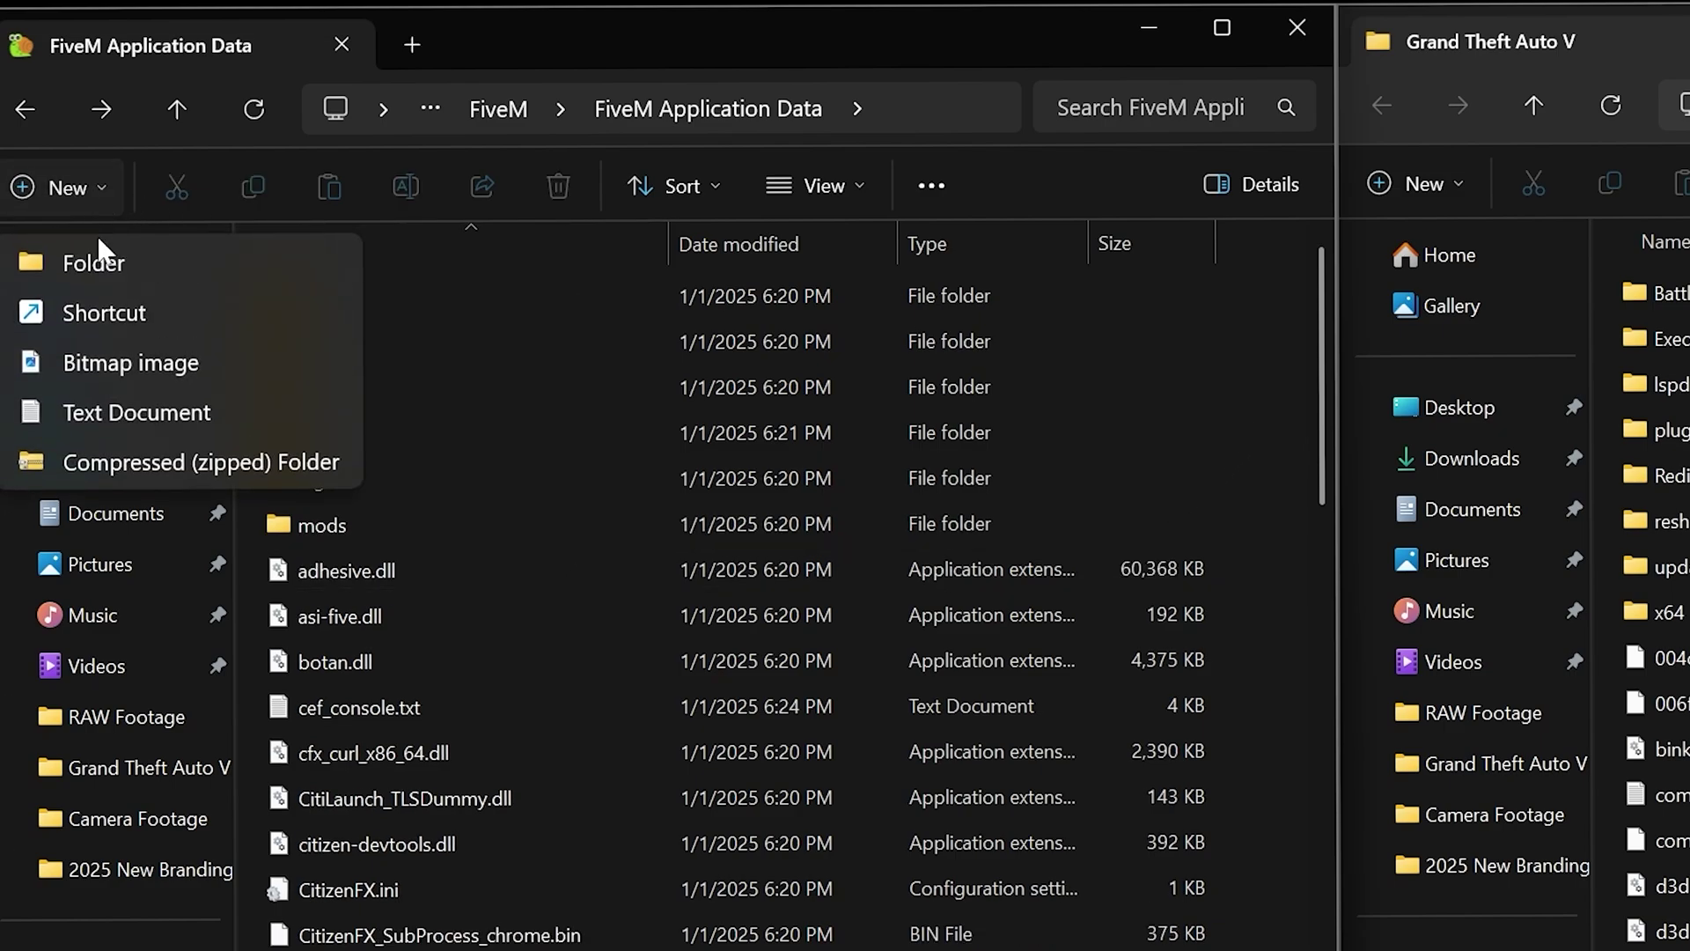
left_click(97, 261)
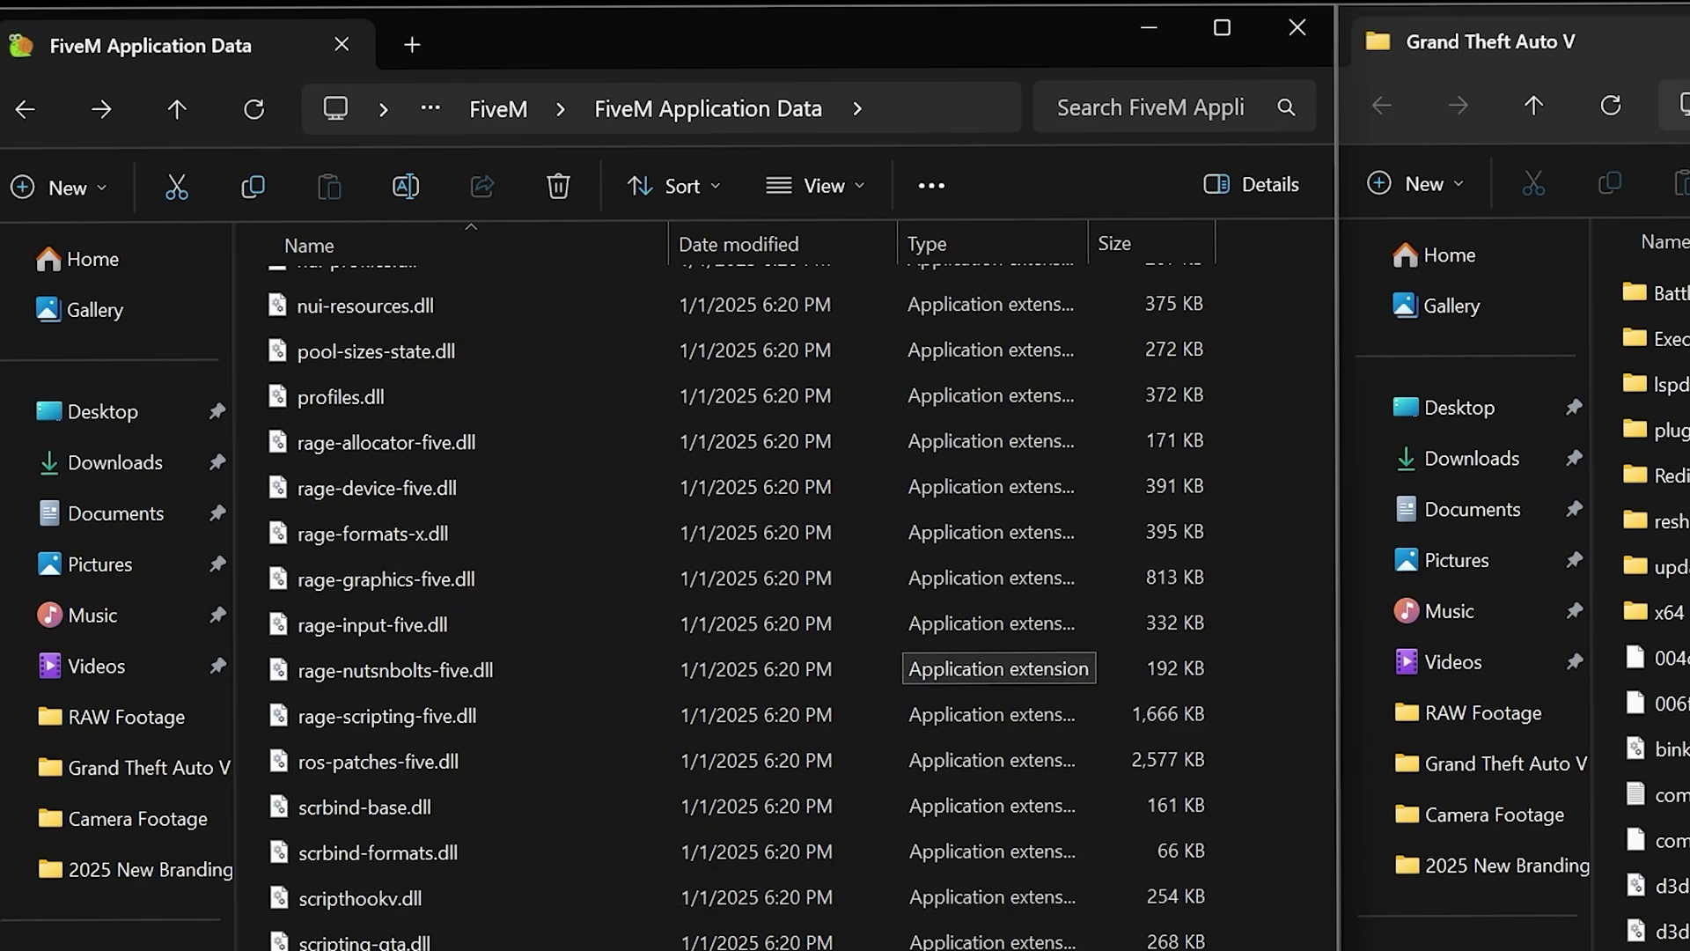
double_click(537, 949)
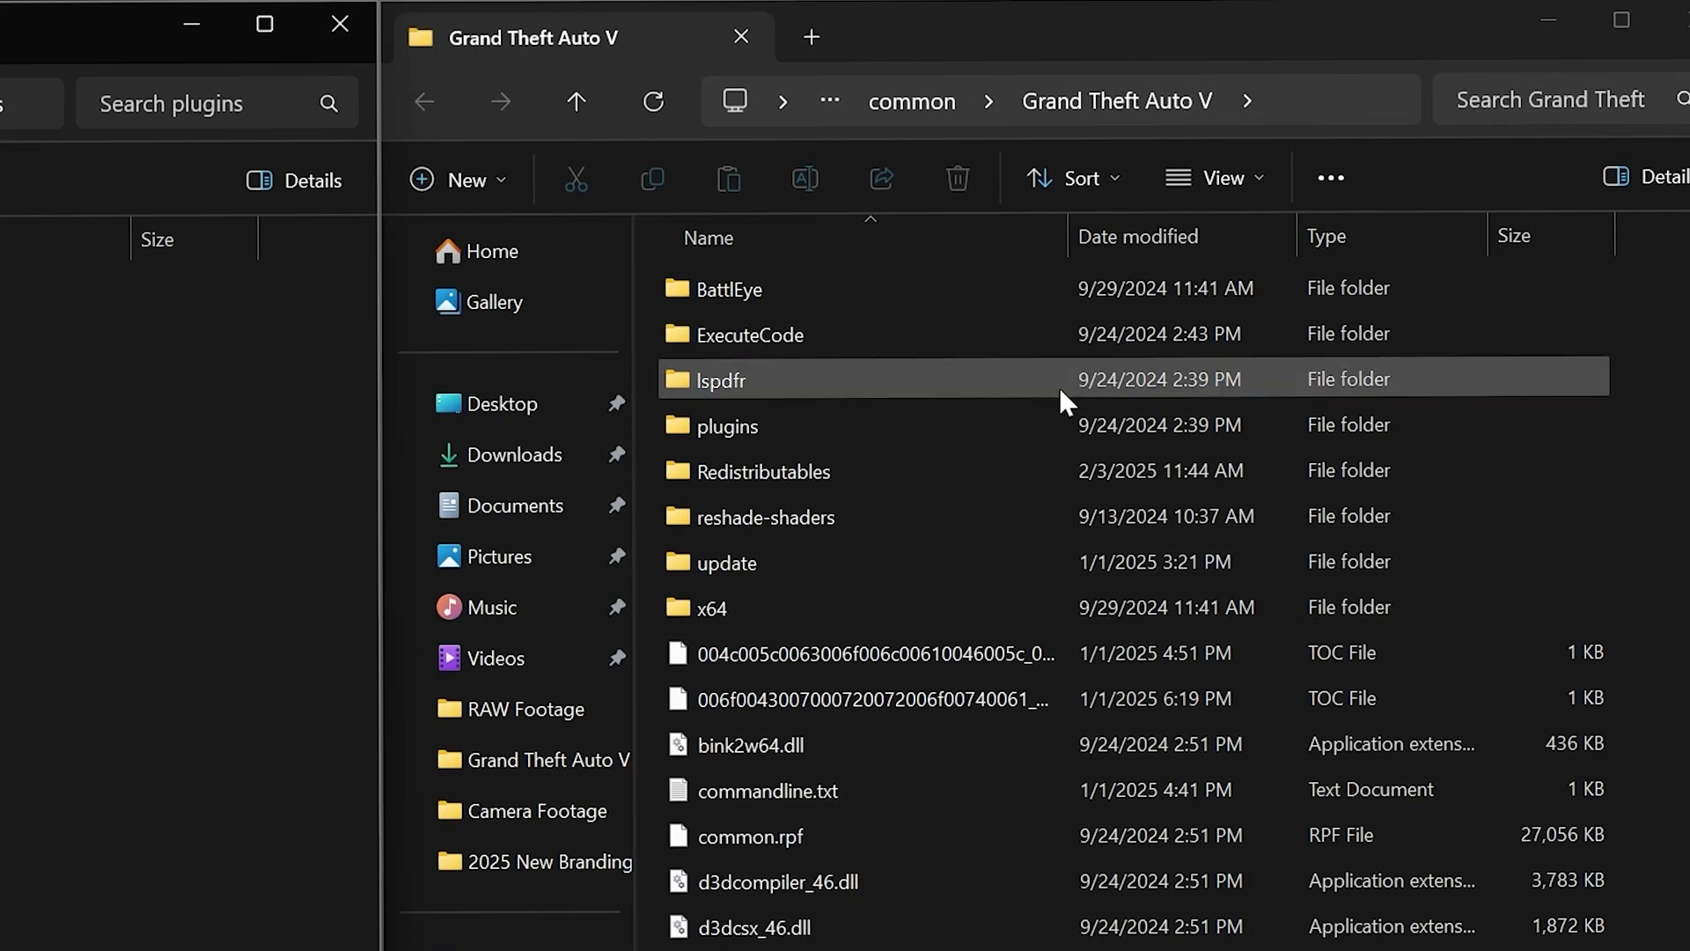
Step: Copy dxgi.dll from the Grand Theft Auto V folder into the FiveM plugins folder
left_click(1134, 38)
scroll(952, 674, "down", 2)
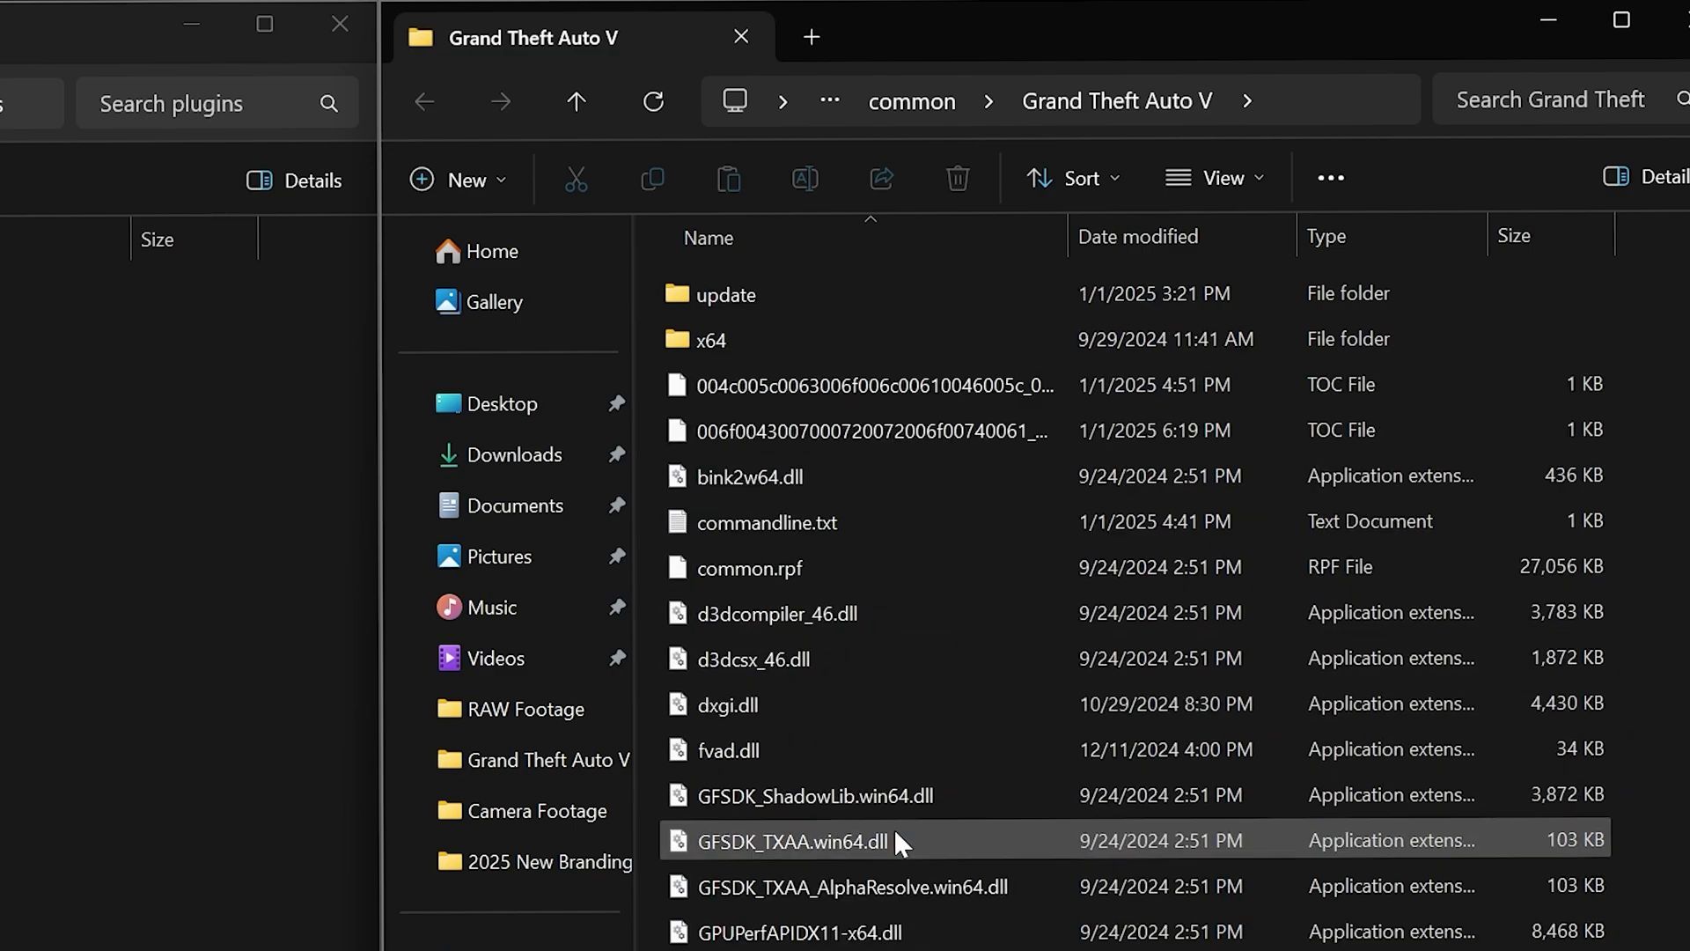
left_click(789, 704)
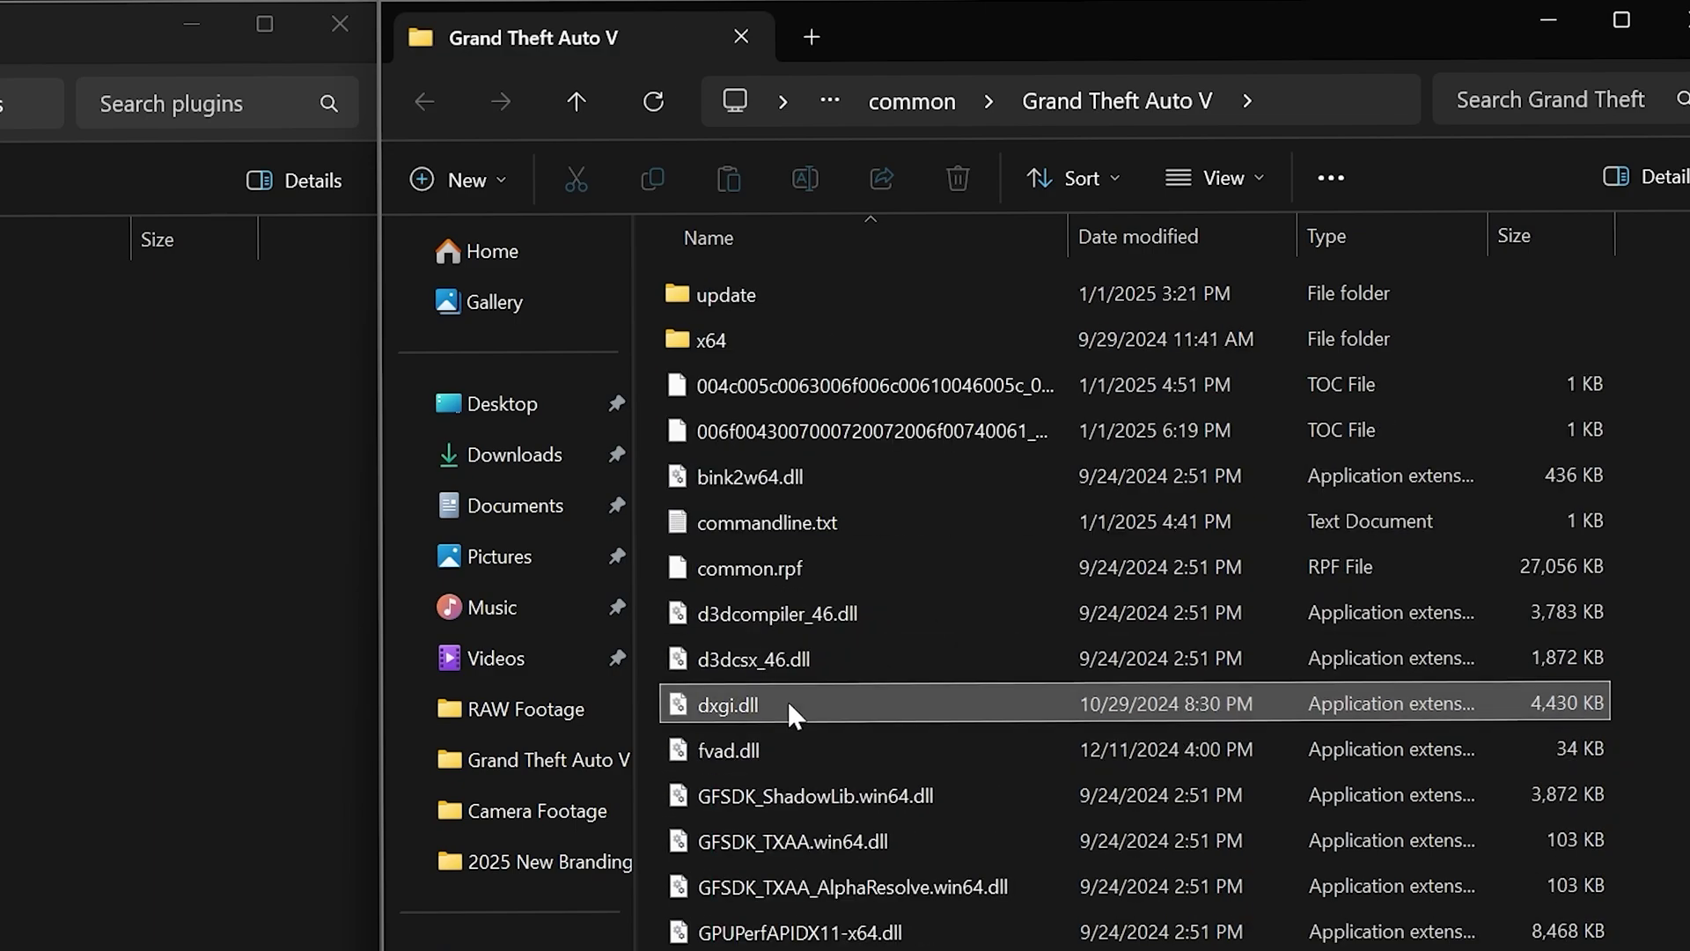
mouse_move(755, 715)
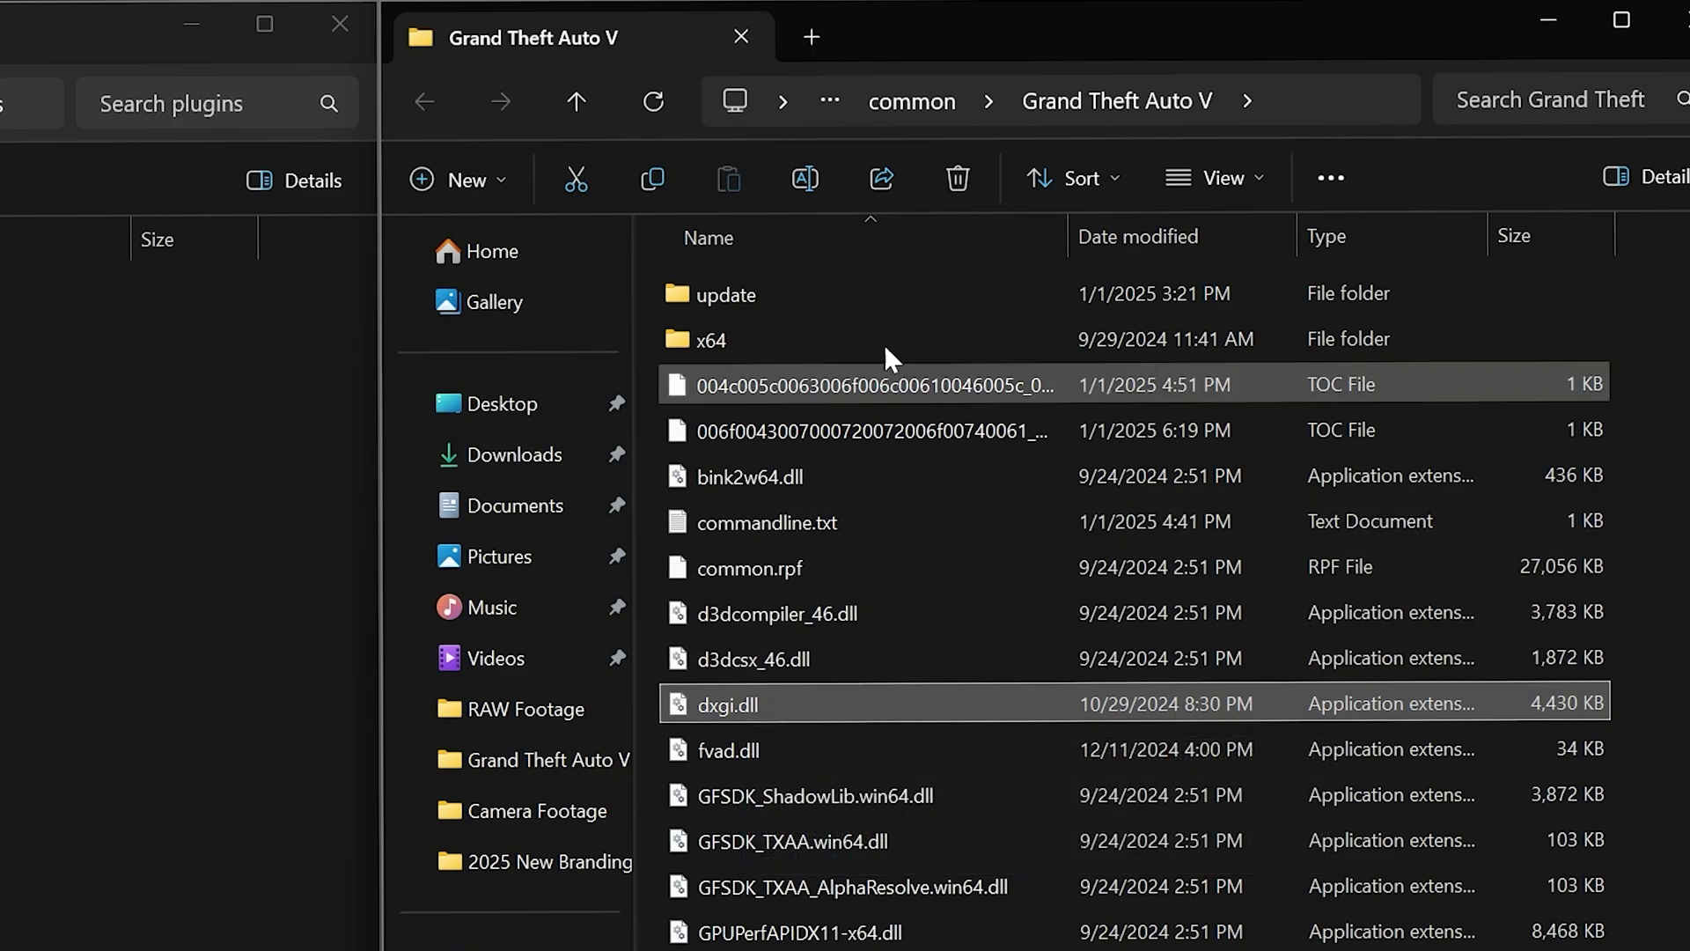
left_click(1215, 178)
mouse_move(1361, 768)
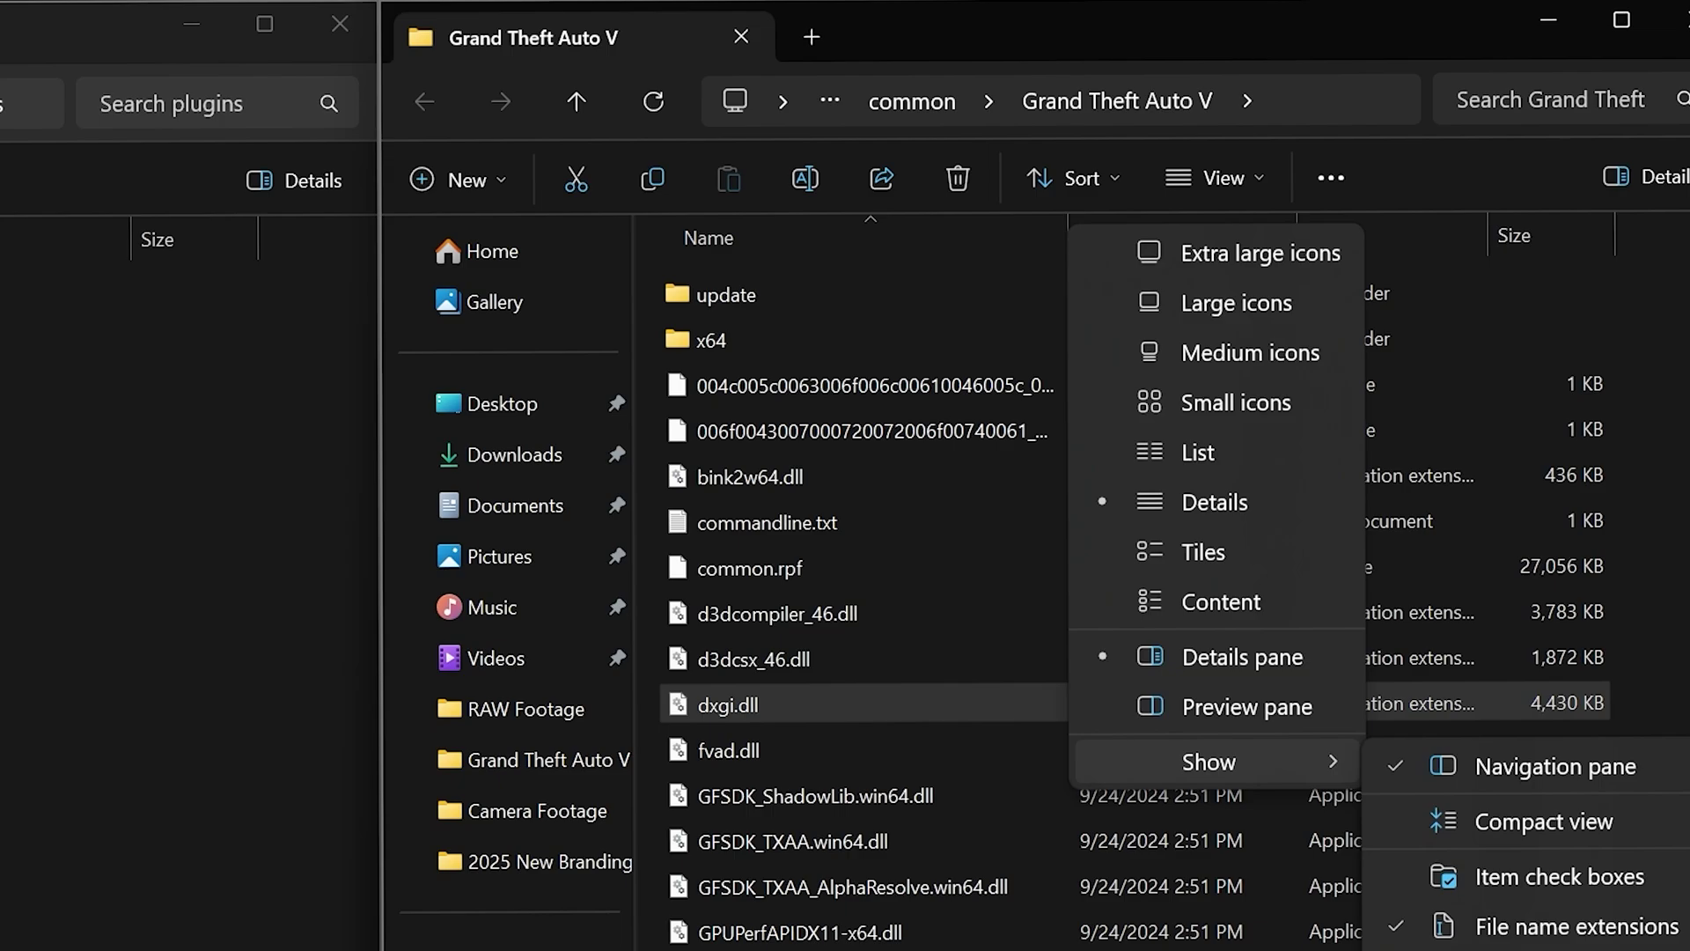
left_click(809, 701)
left_click(785, 703)
key("ctrl+c")
left_click(690, 484)
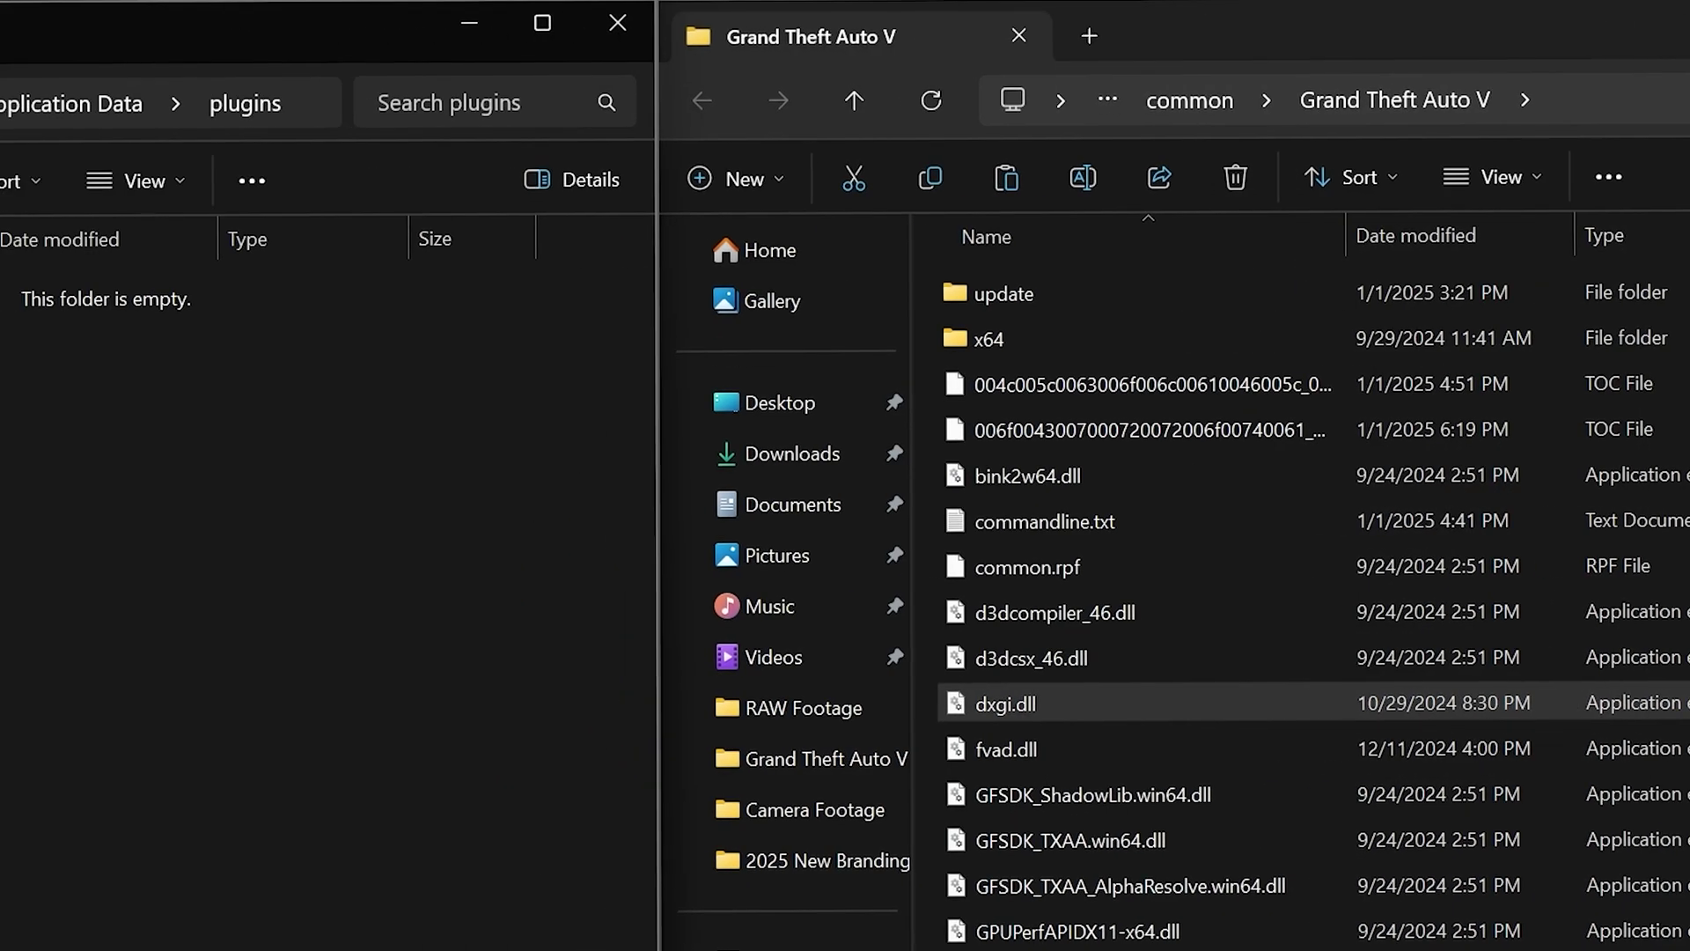
key("ctrl+v")
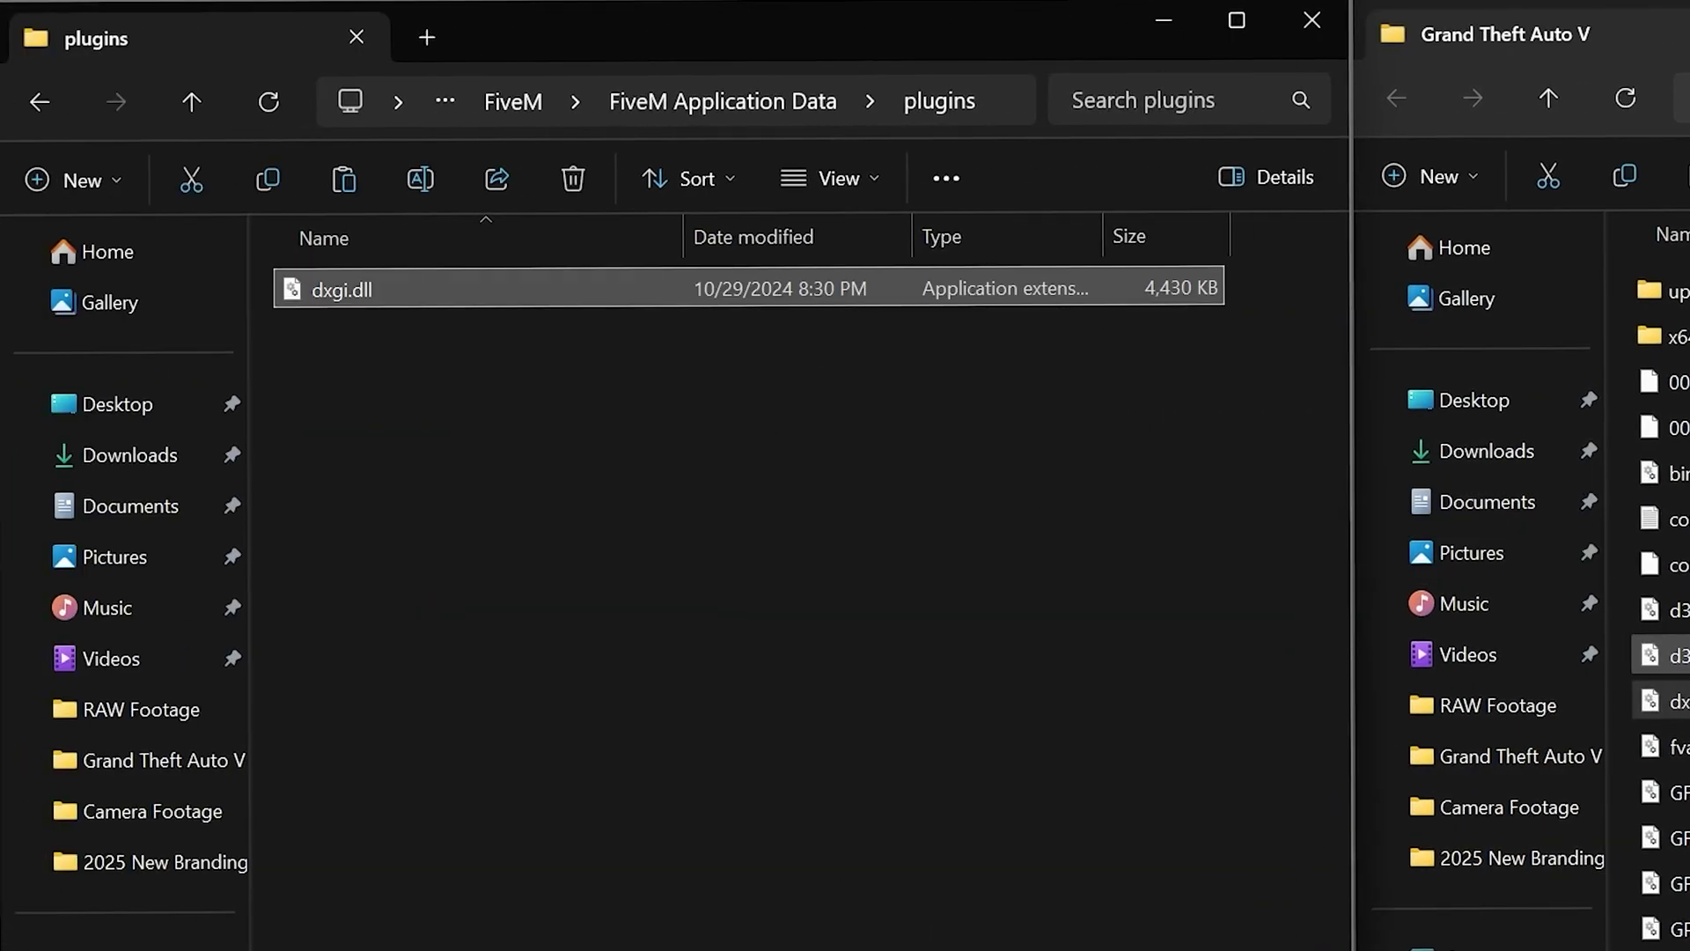
Step: Copy ReShade.ini, ReShade.log and ReShadePreset.ini from the Grand Theft Auto V folder into the FiveM plugins folder
left_click(1659, 700)
scroll(806, 563, "down", 6)
left_click(822, 437)
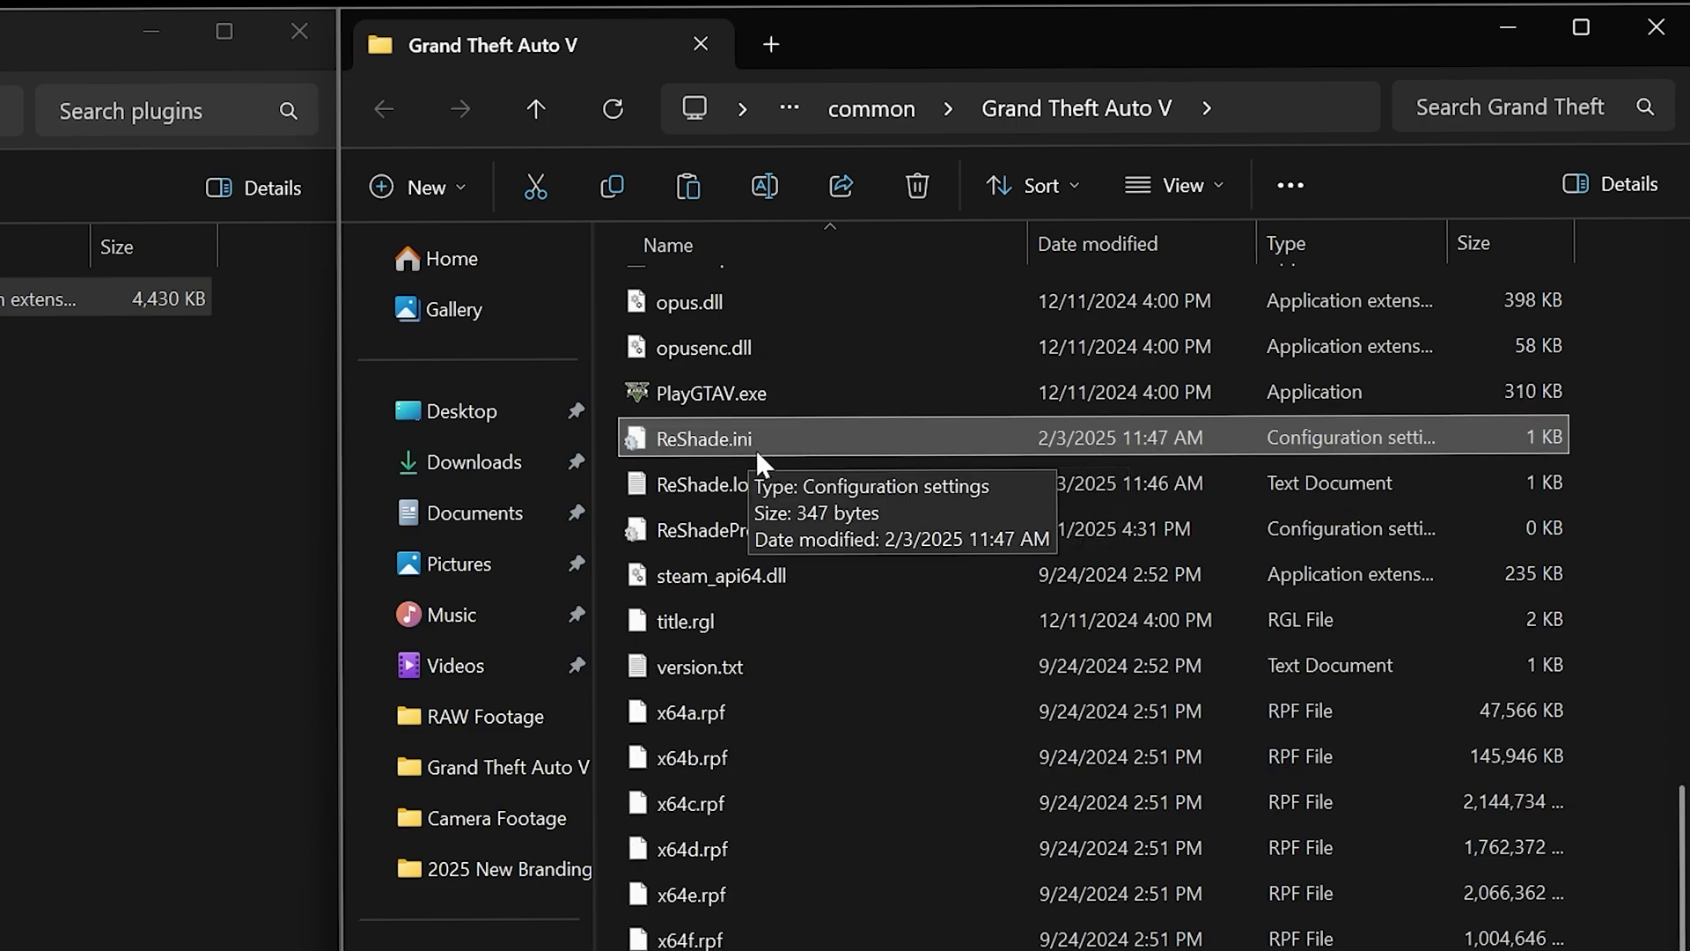
left_click(785, 531, "shift")
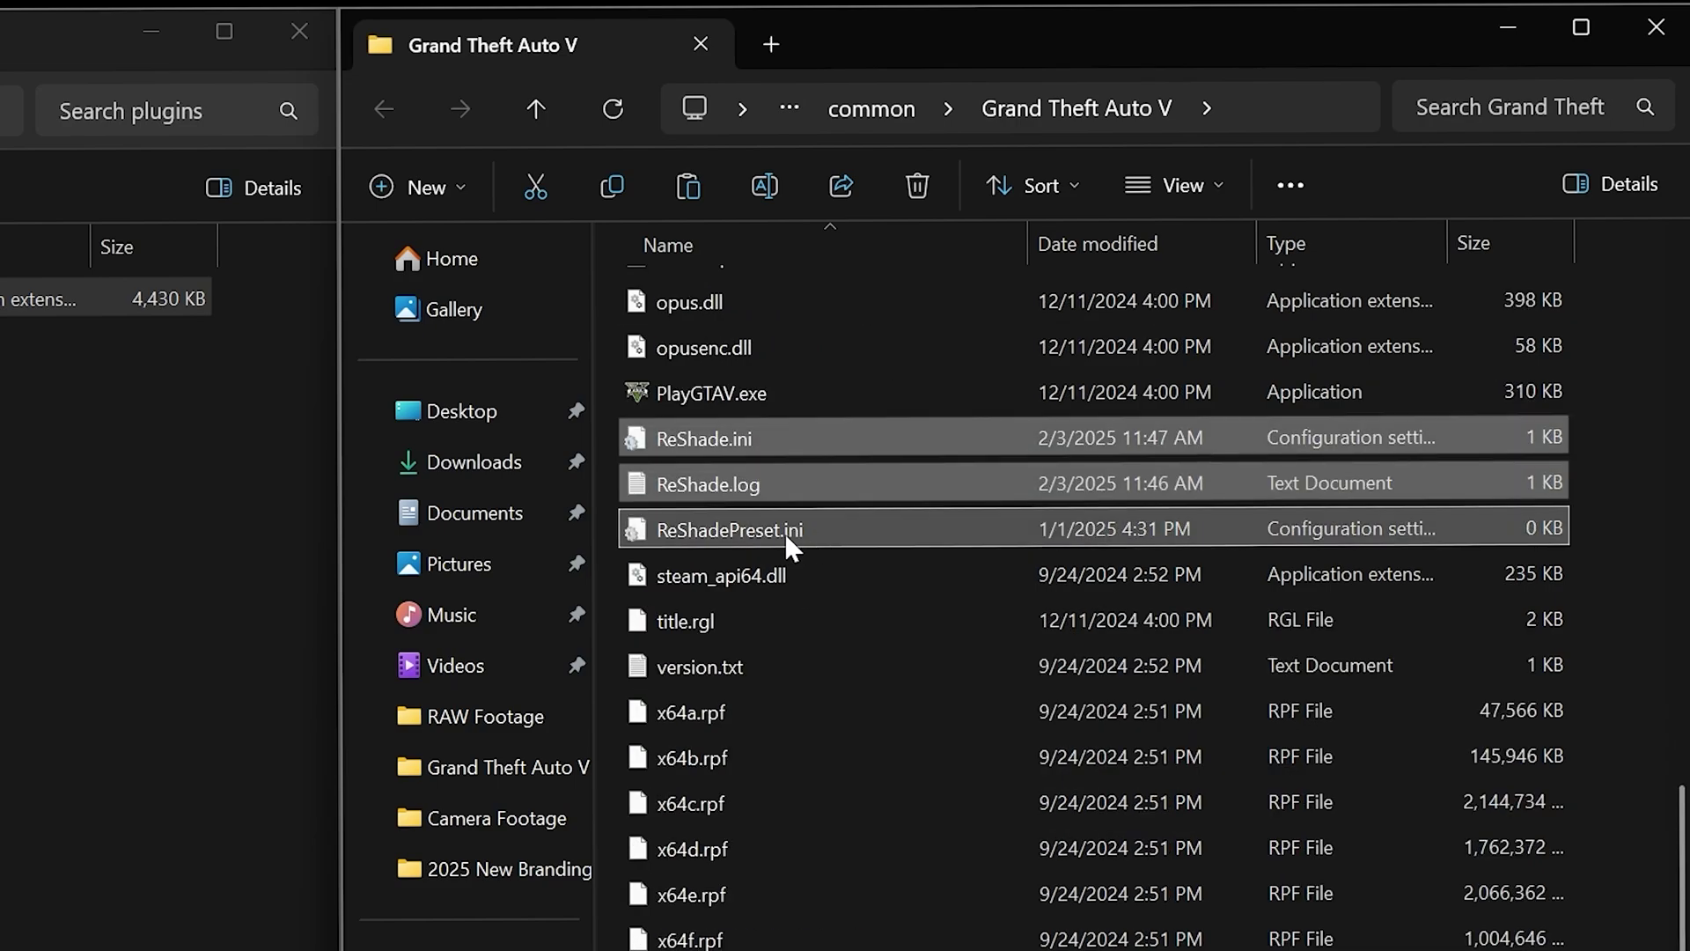
key("ctrl+c")
left_click(301, 497)
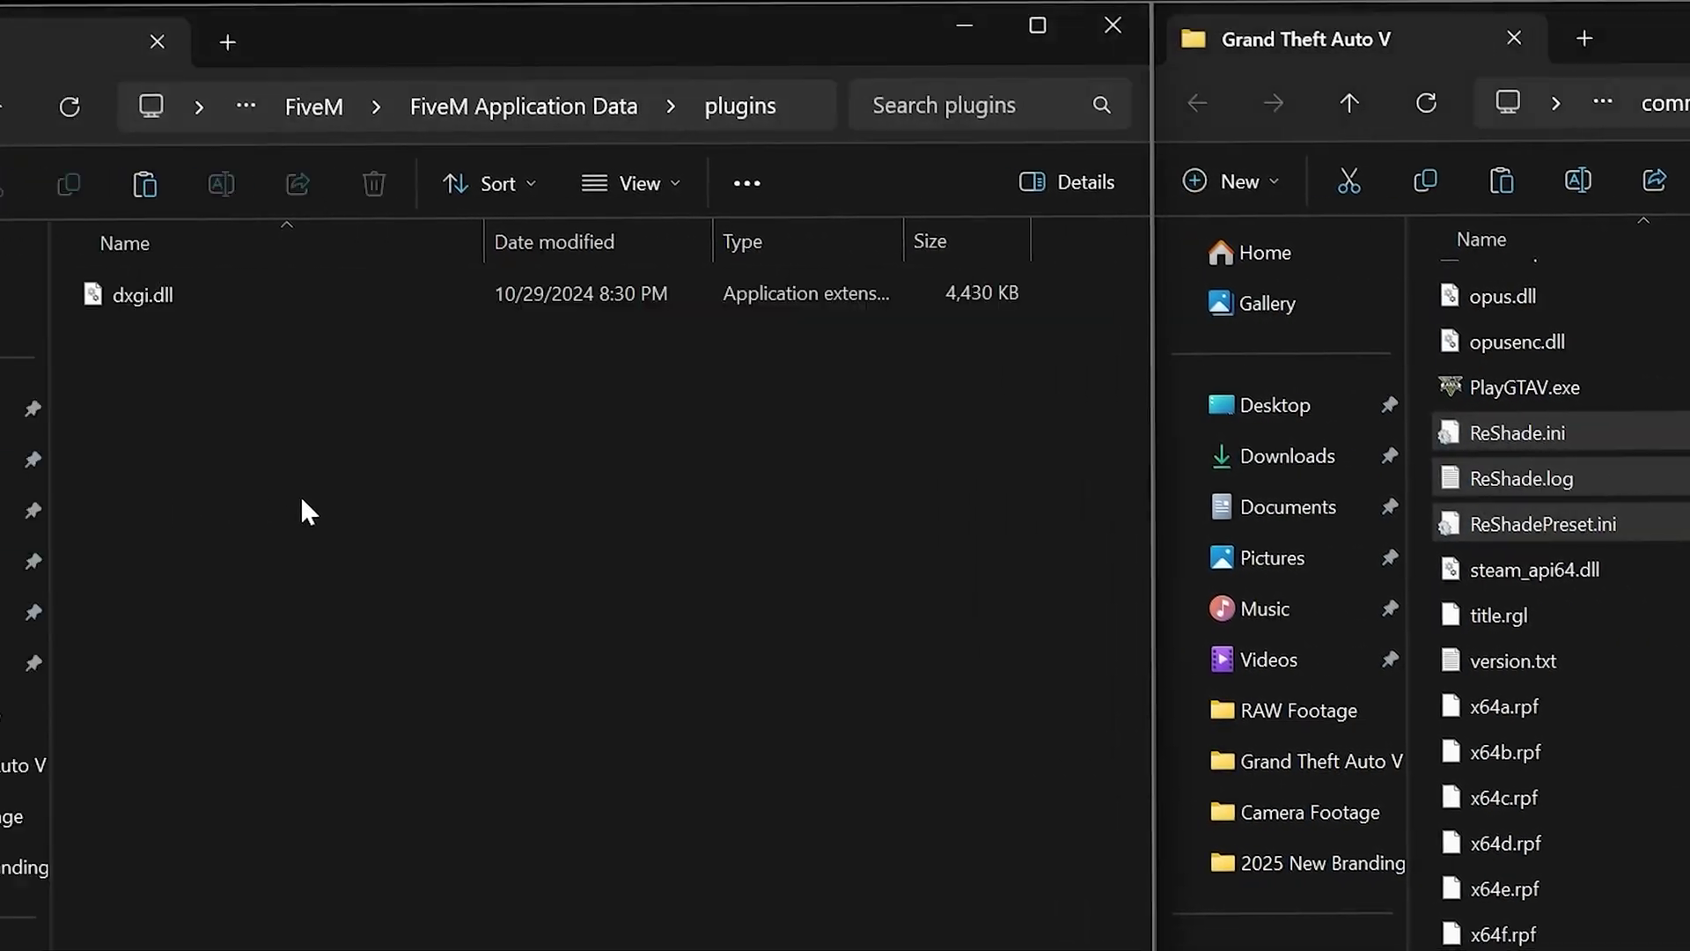
key("ctrl+v")
Step: Copy the reshade-shaders folder from the Grand Theft Auto V folder into the FiveM plugins folder
left_click(1644, 555)
scroll(1644, 556, "up", 10)
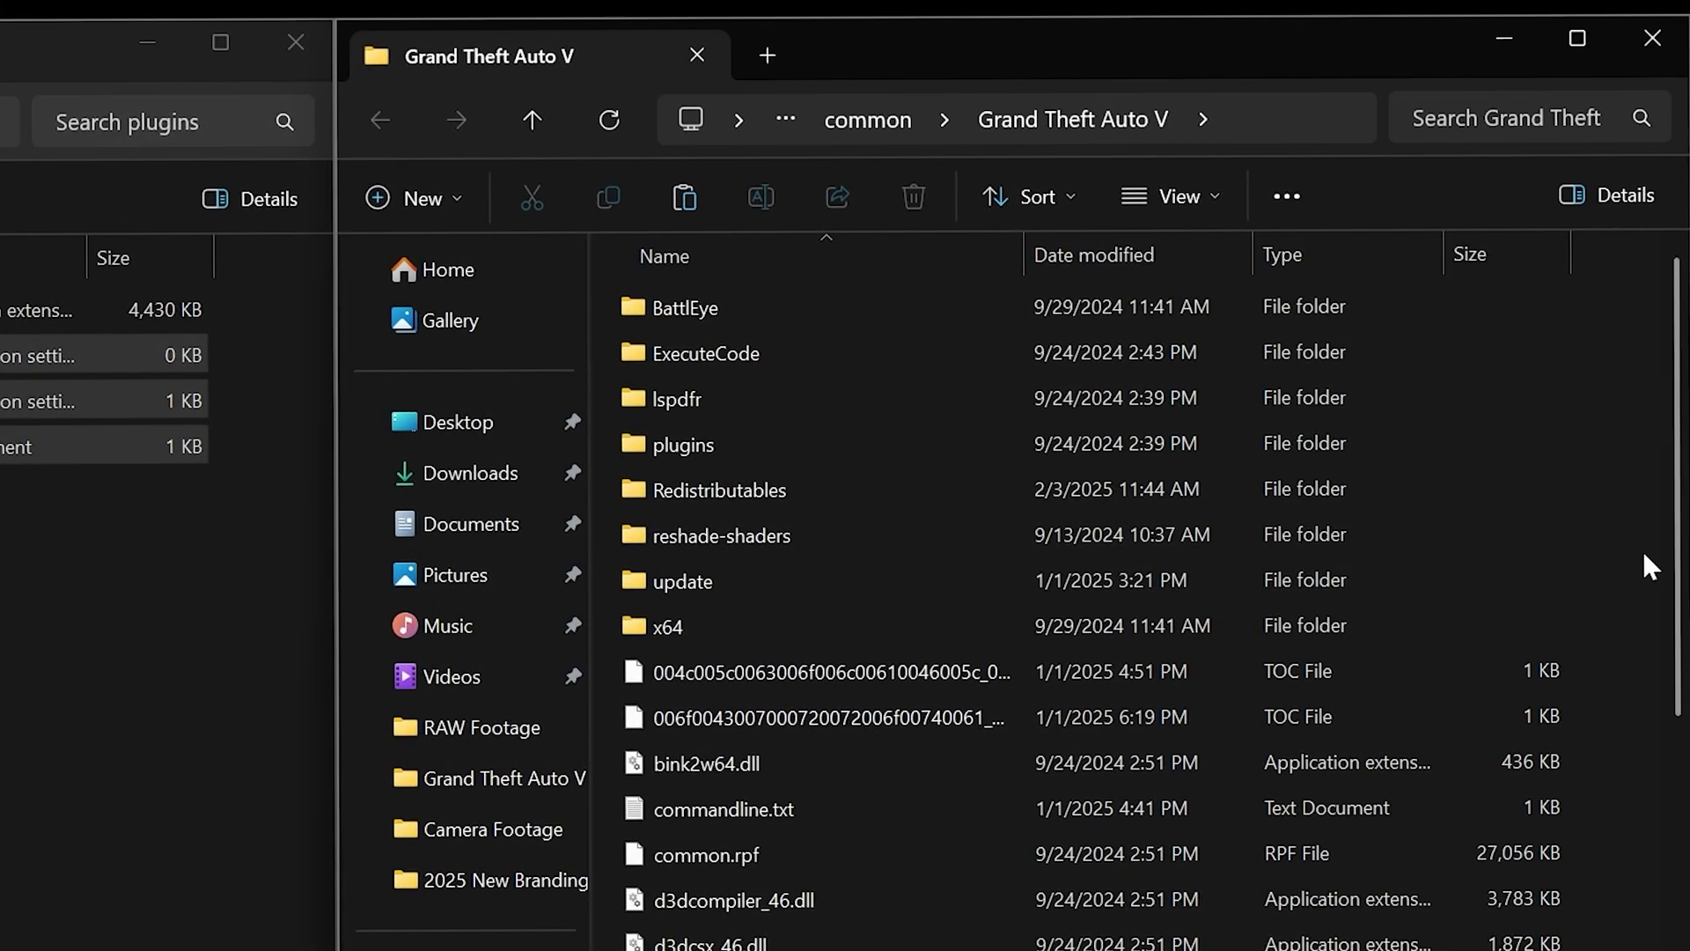
left_click(786, 534)
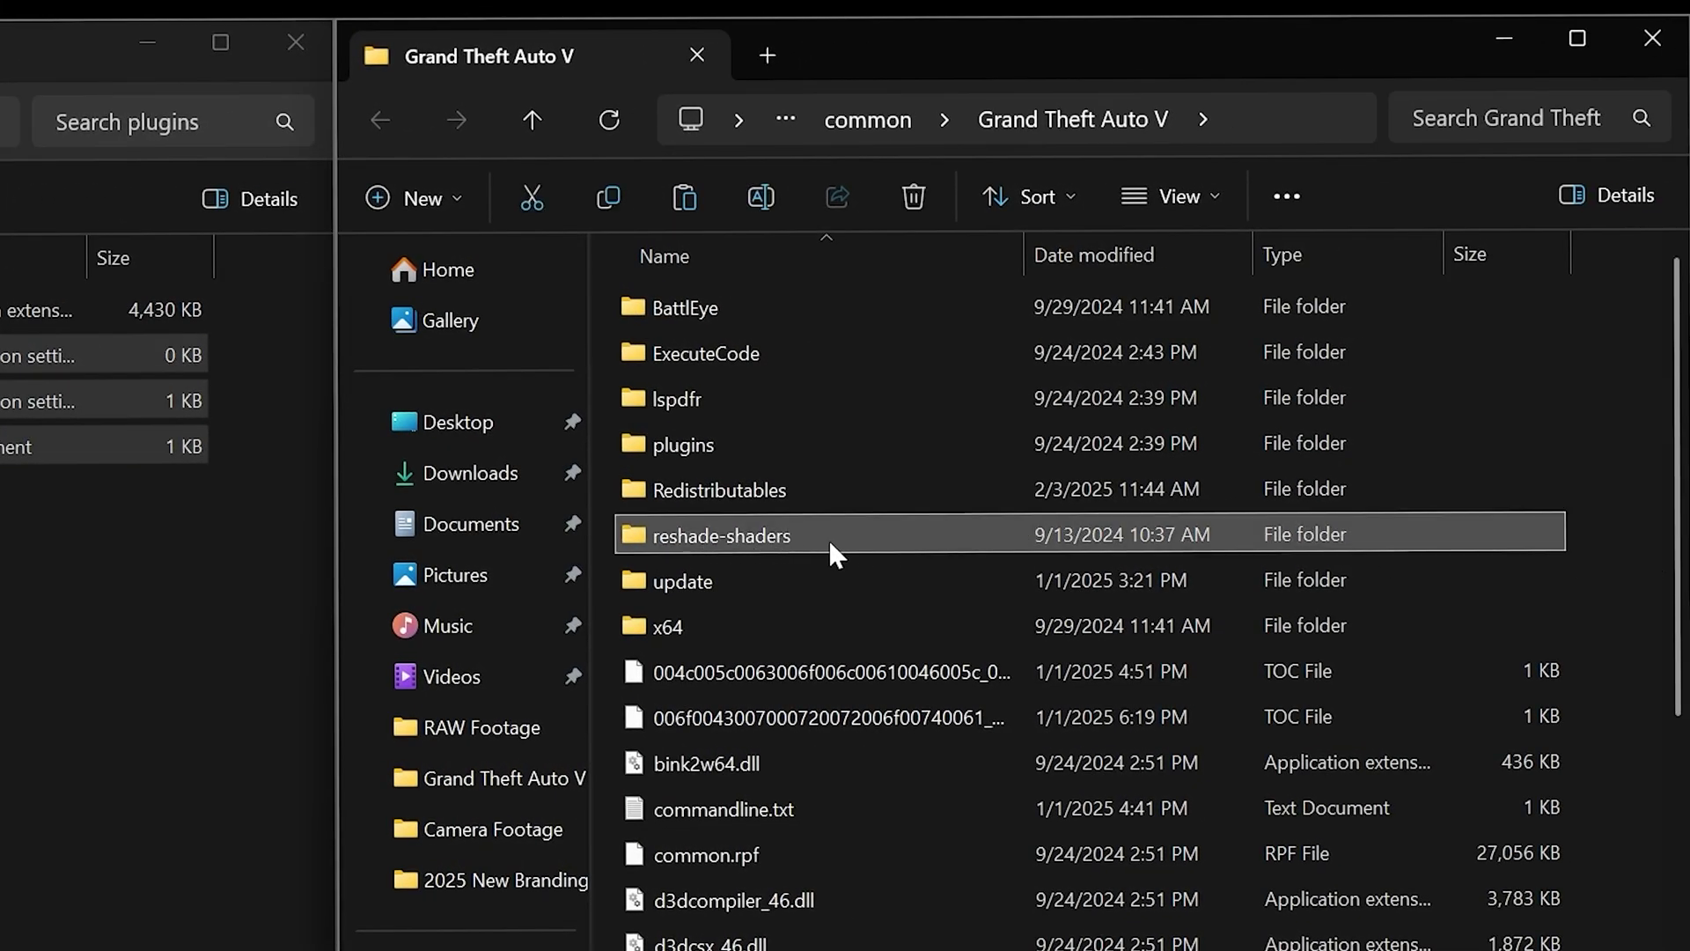
key("F2")
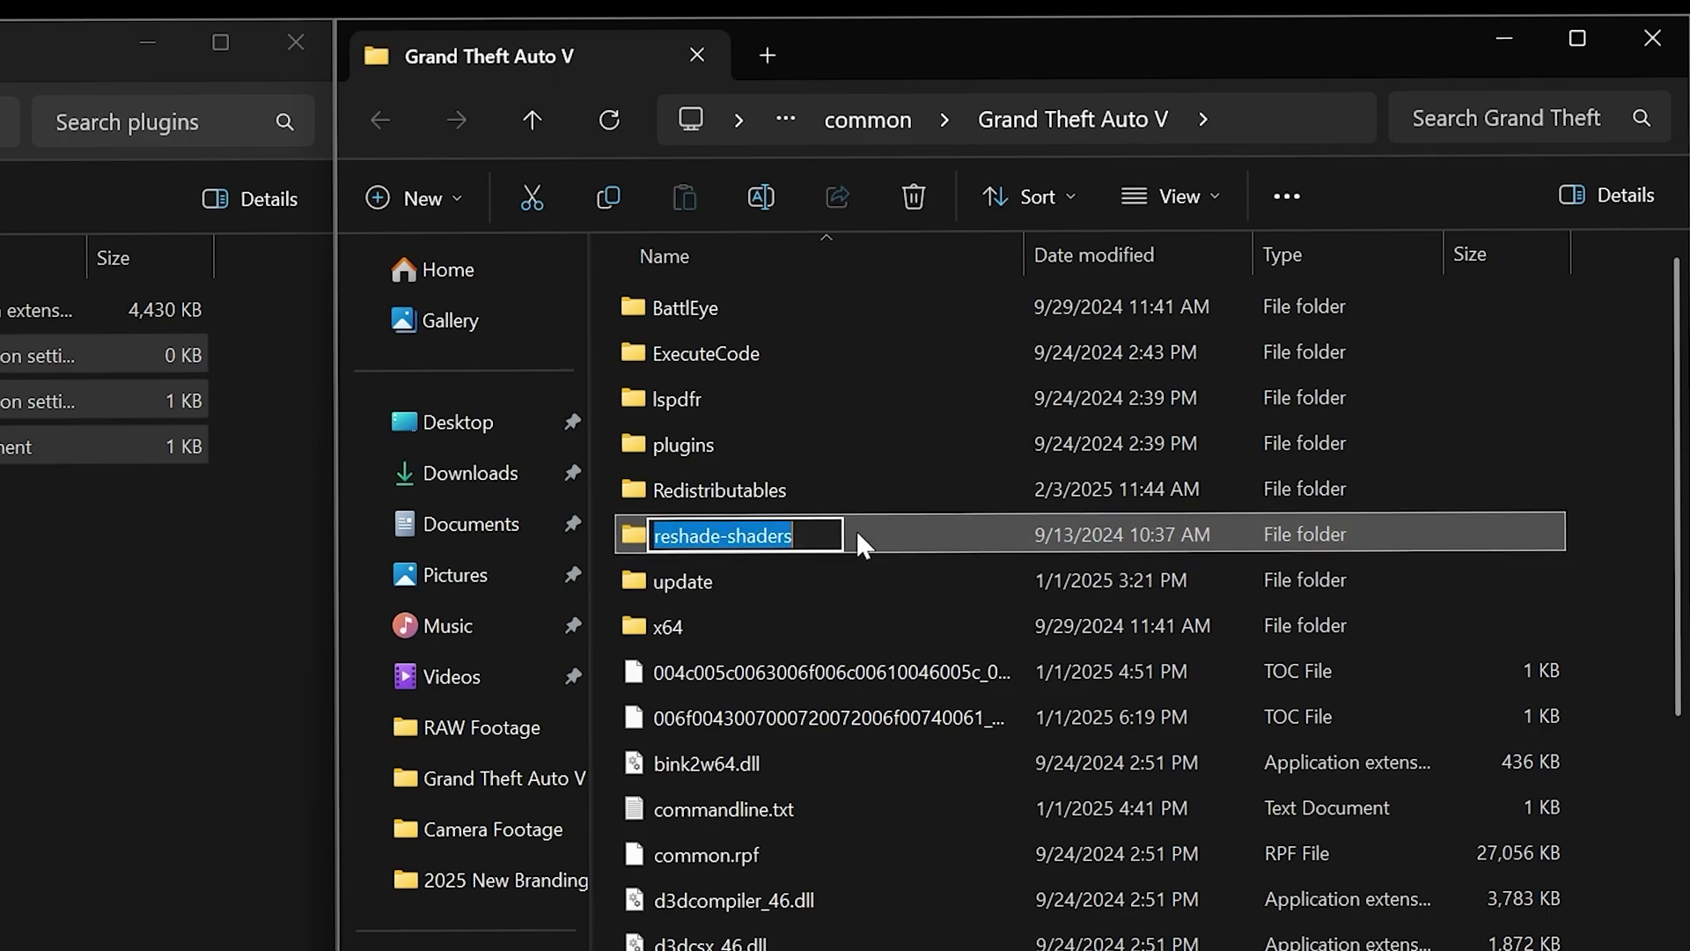
left_click(995, 542)
key("ctrl+c")
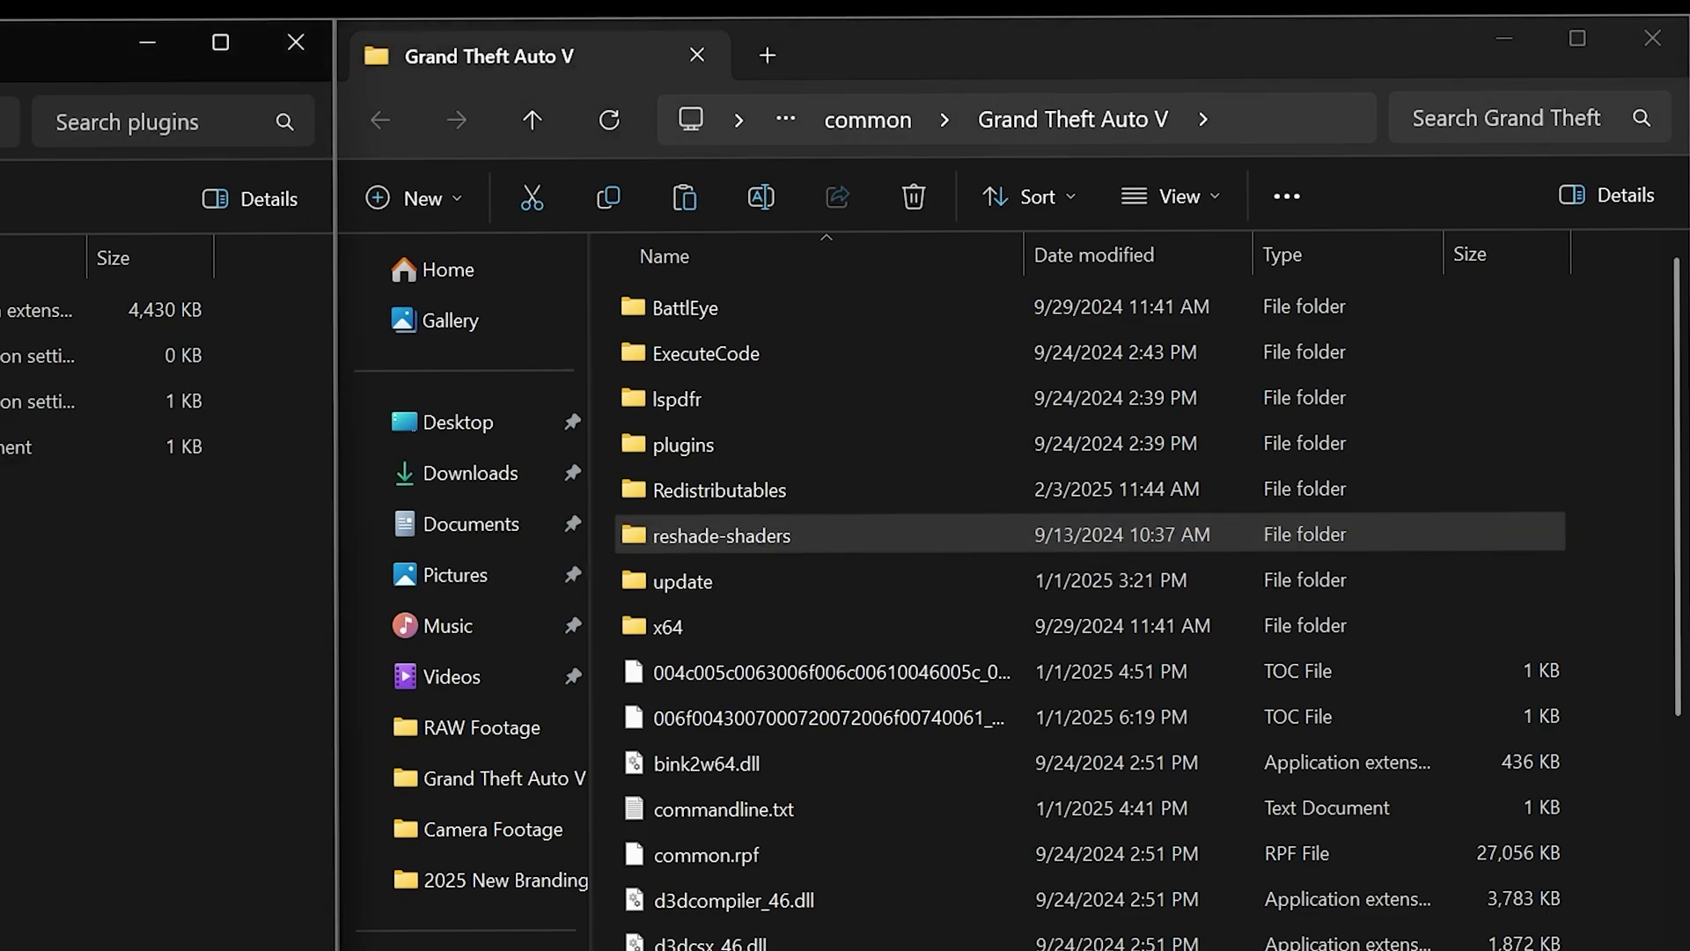
left_click(367, 619)
key("ctrl+v")
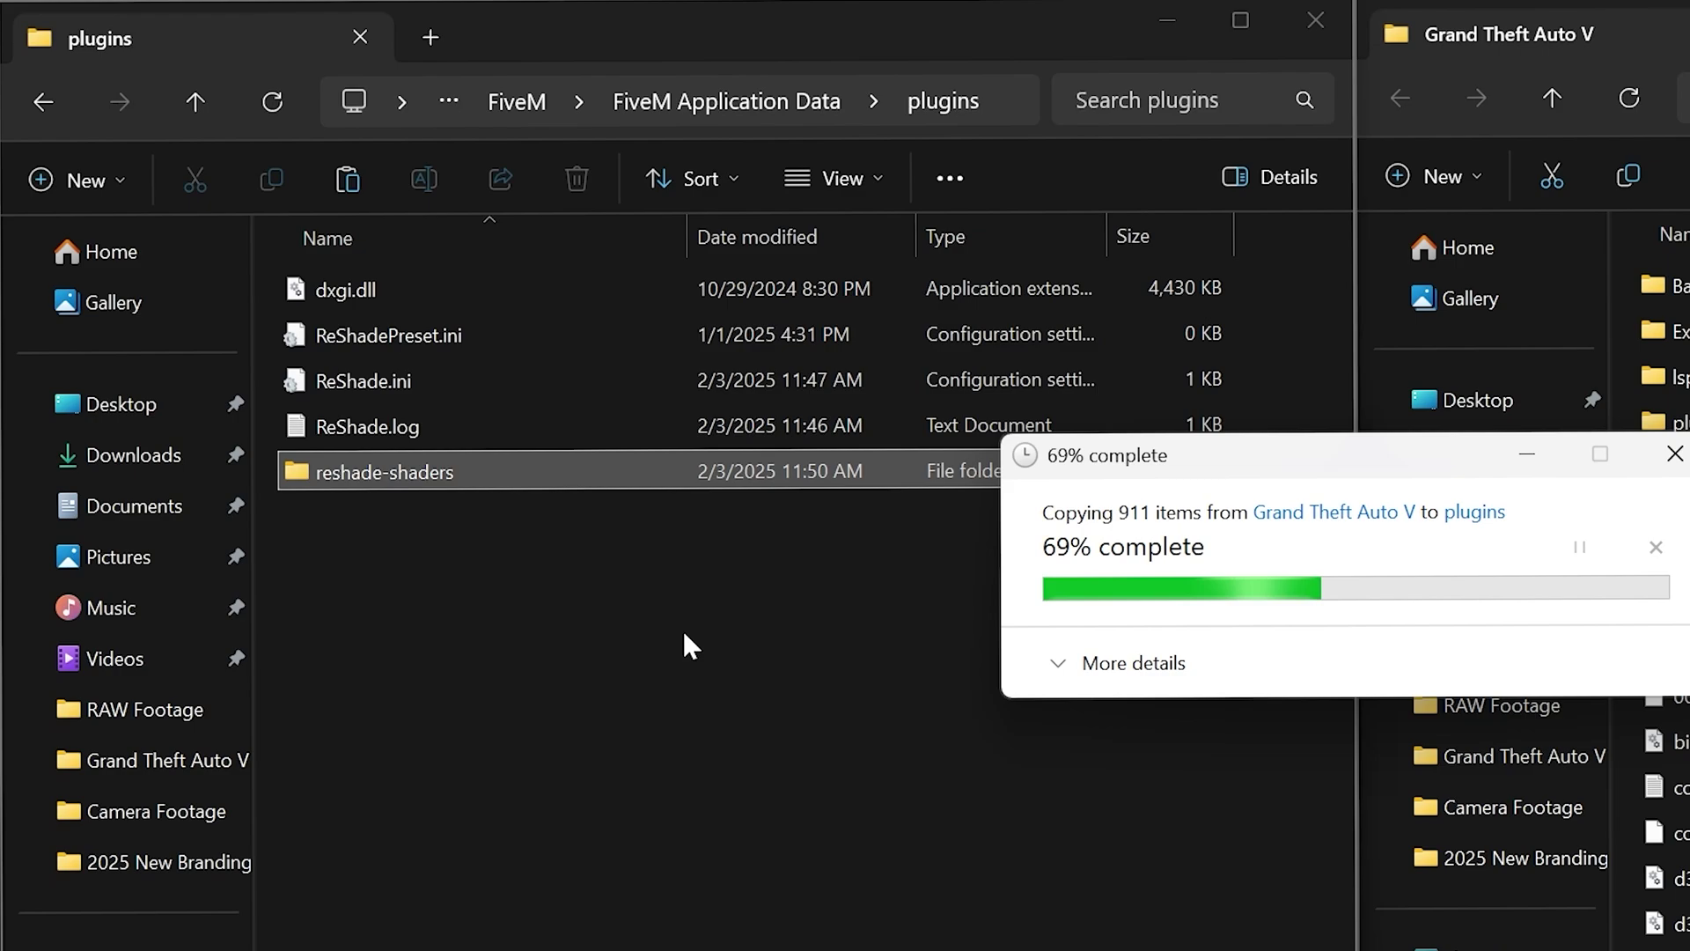
left_click(778, 656)
left_click_drag(780, 661, 505, 260)
left_click(783, 614)
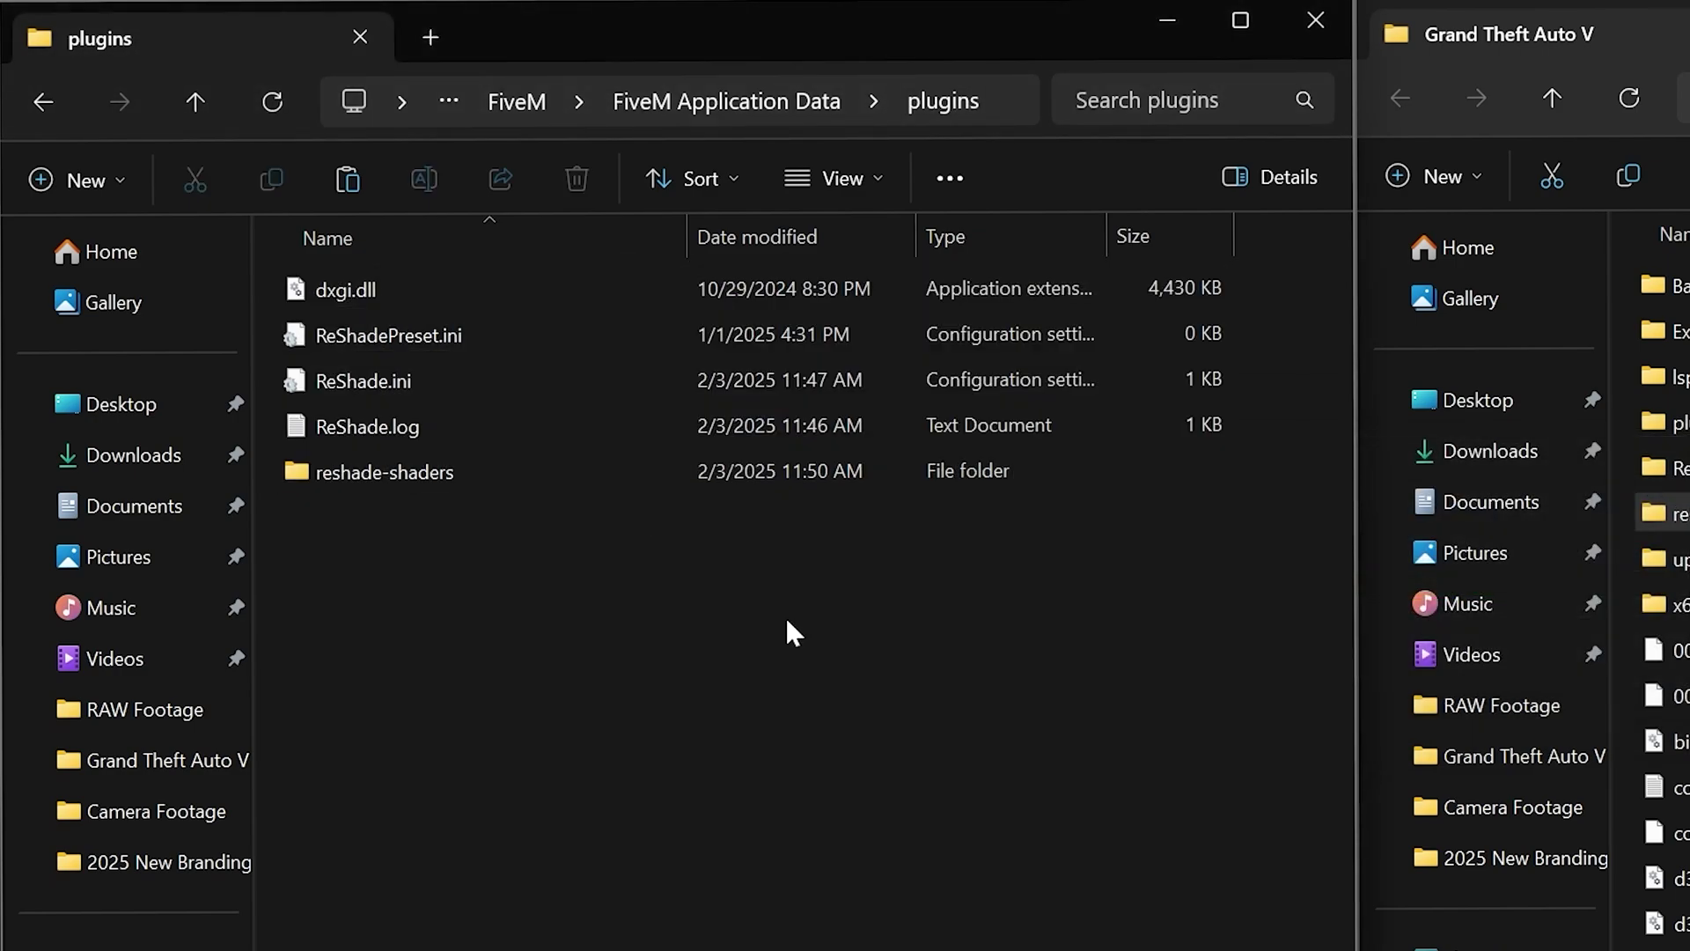
left_click_drag(800, 646, 482, 265)
left_click(774, 572)
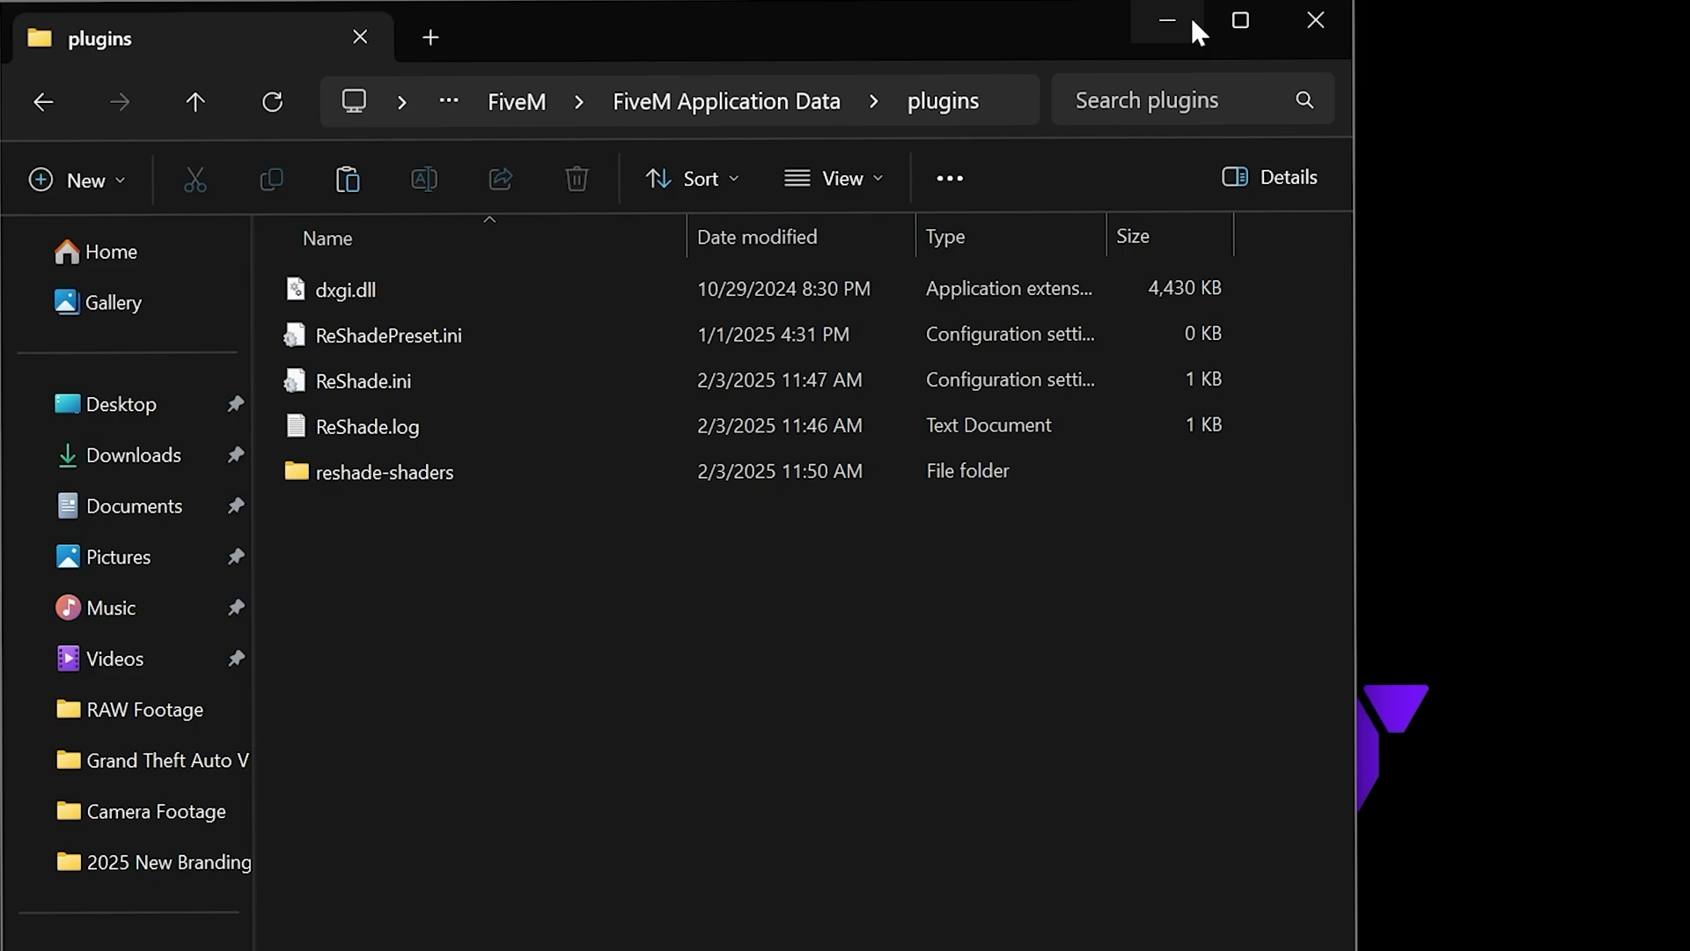
Step: Minimize the plugins folder window, search Windows for FiveM, launch the app and accept the local game data update
left_click(1192, 26)
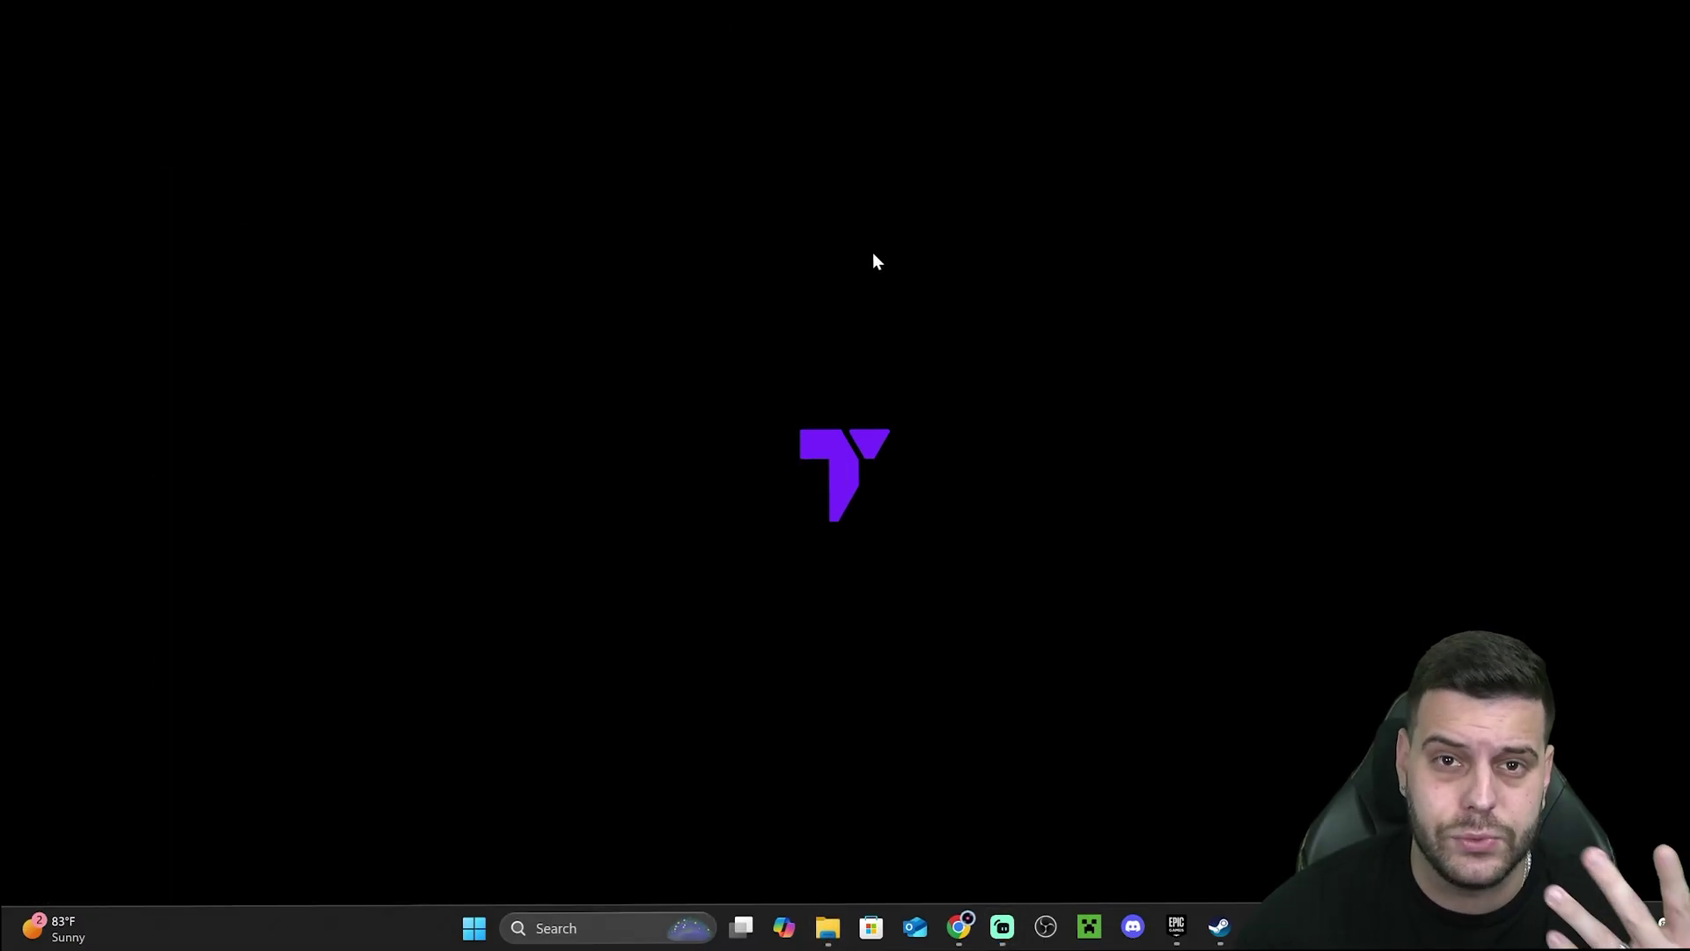
left_click(557, 919)
type("fiveM")
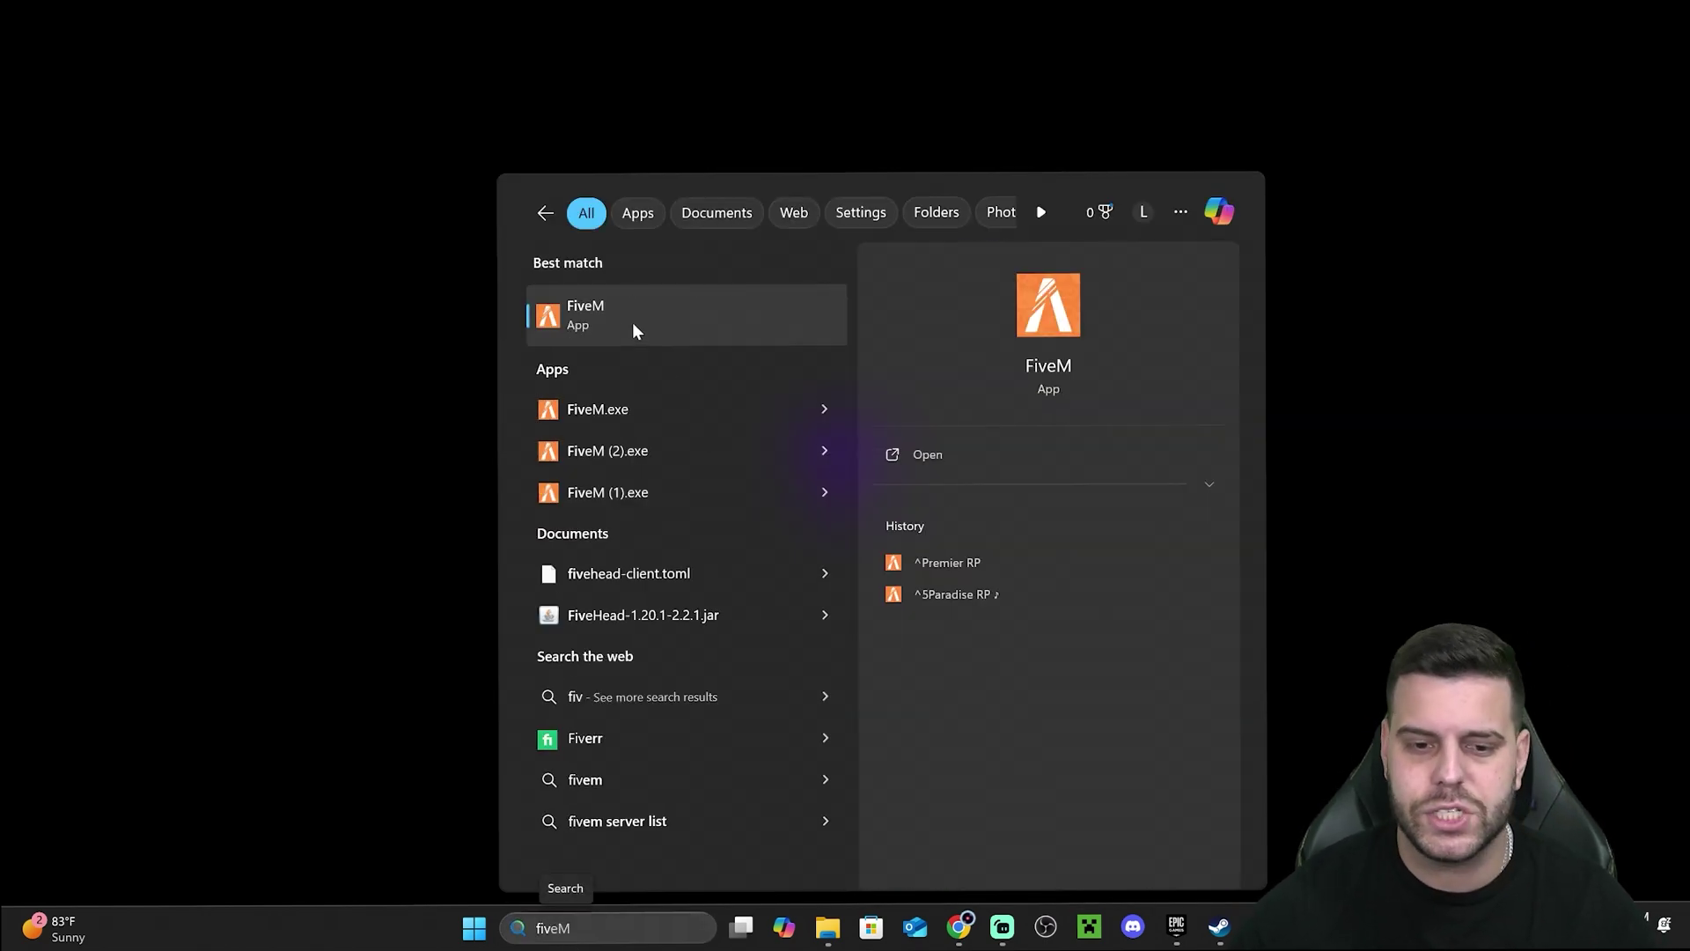
left_click(634, 327)
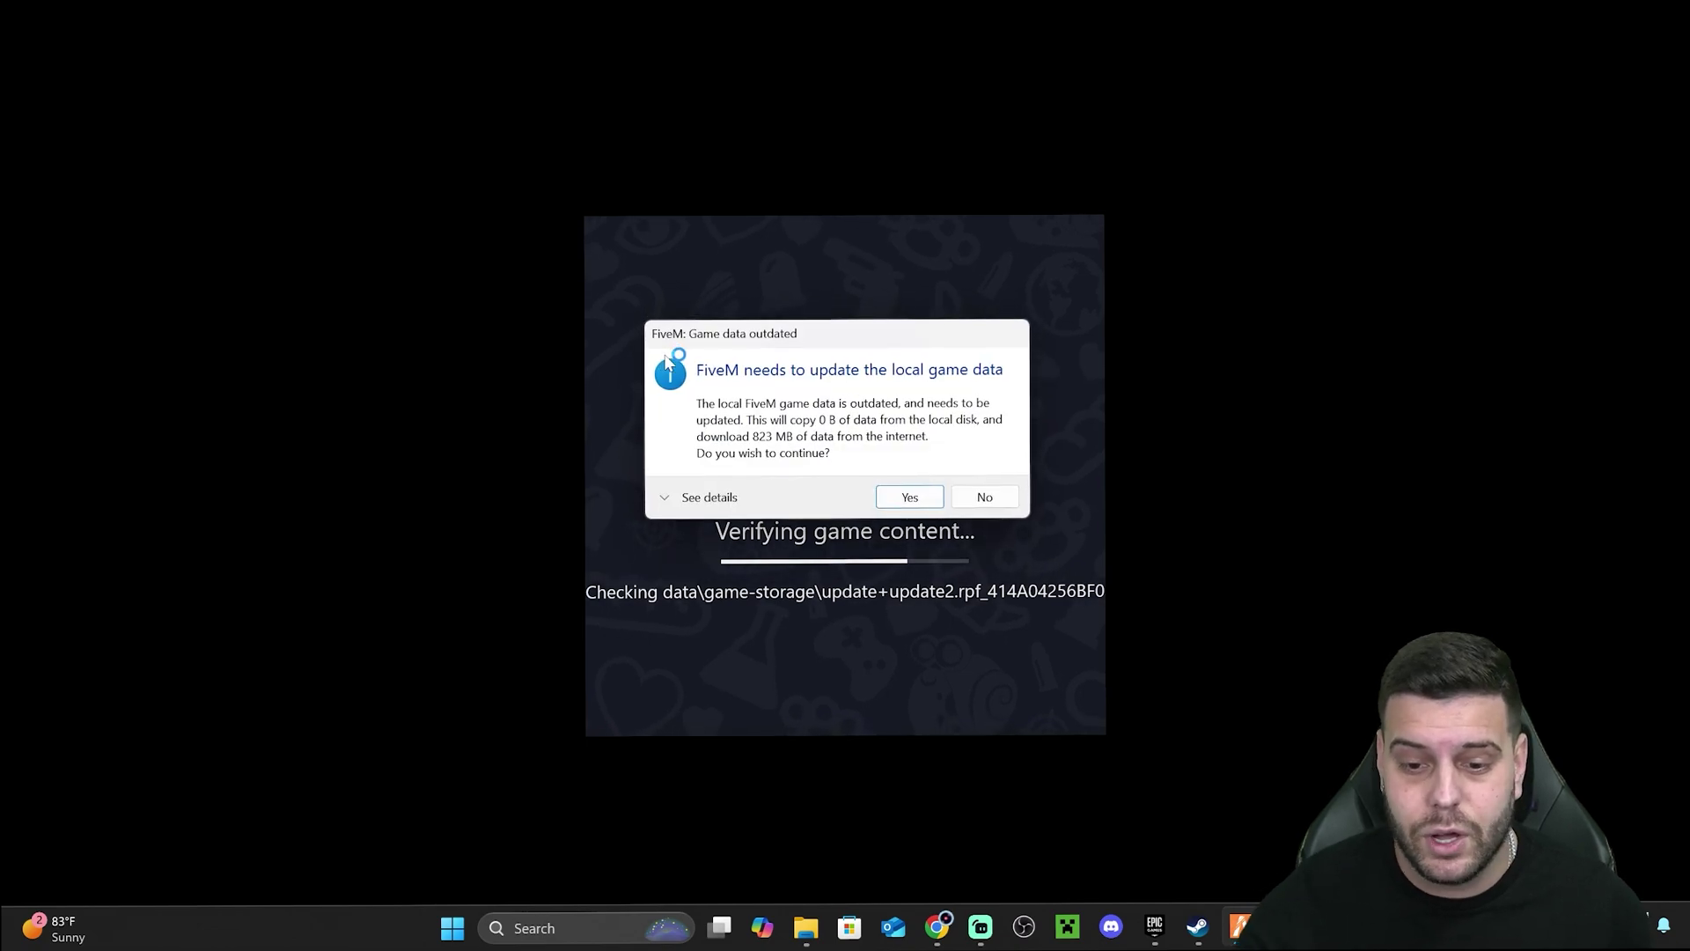
left_click(910, 498)
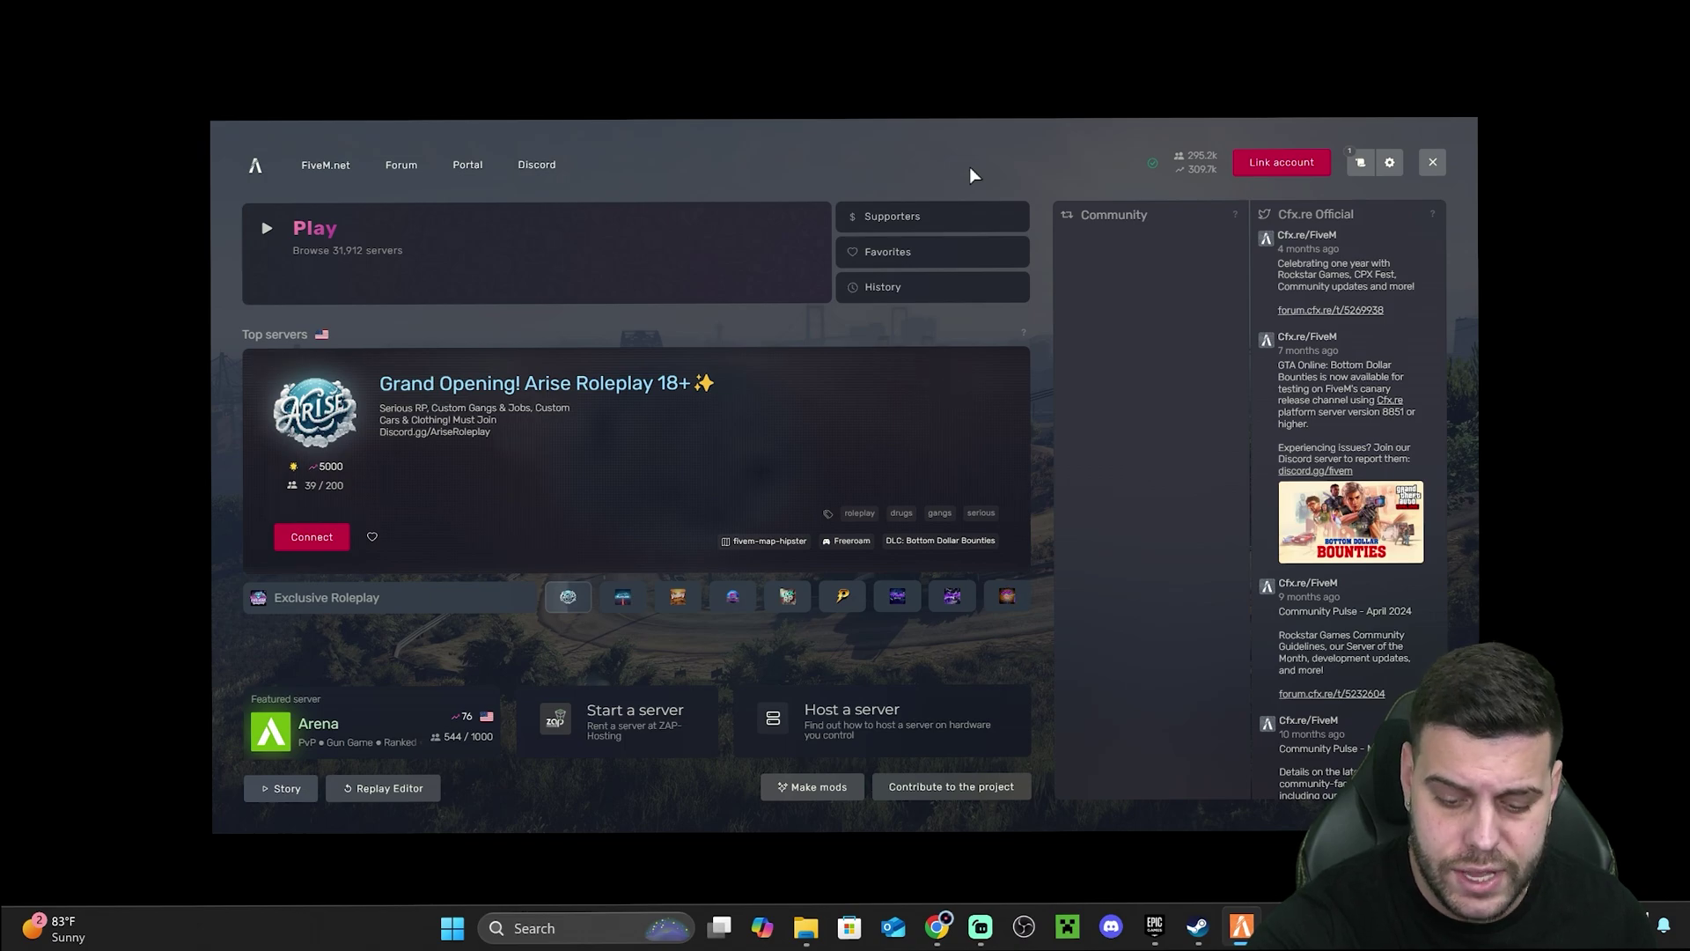
Step: Open the FiveM console and copy the [Addons] heading with the full ReShade5 acknowledgement line below it
key("F8")
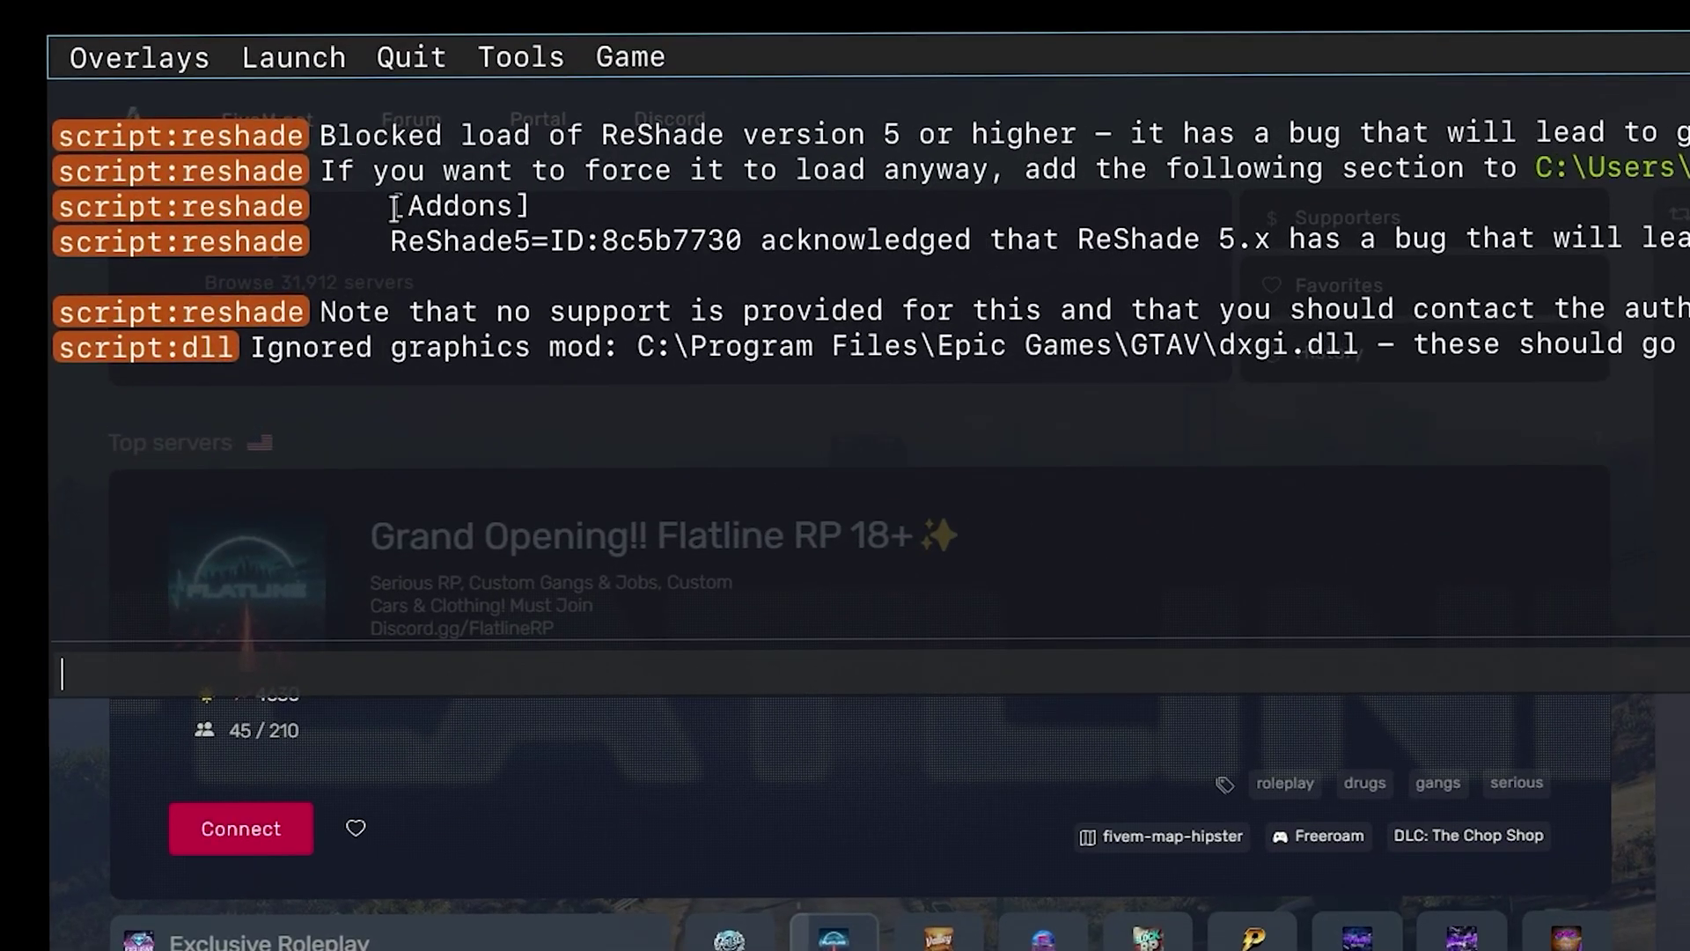
left_click_drag(382, 211, 637, 245)
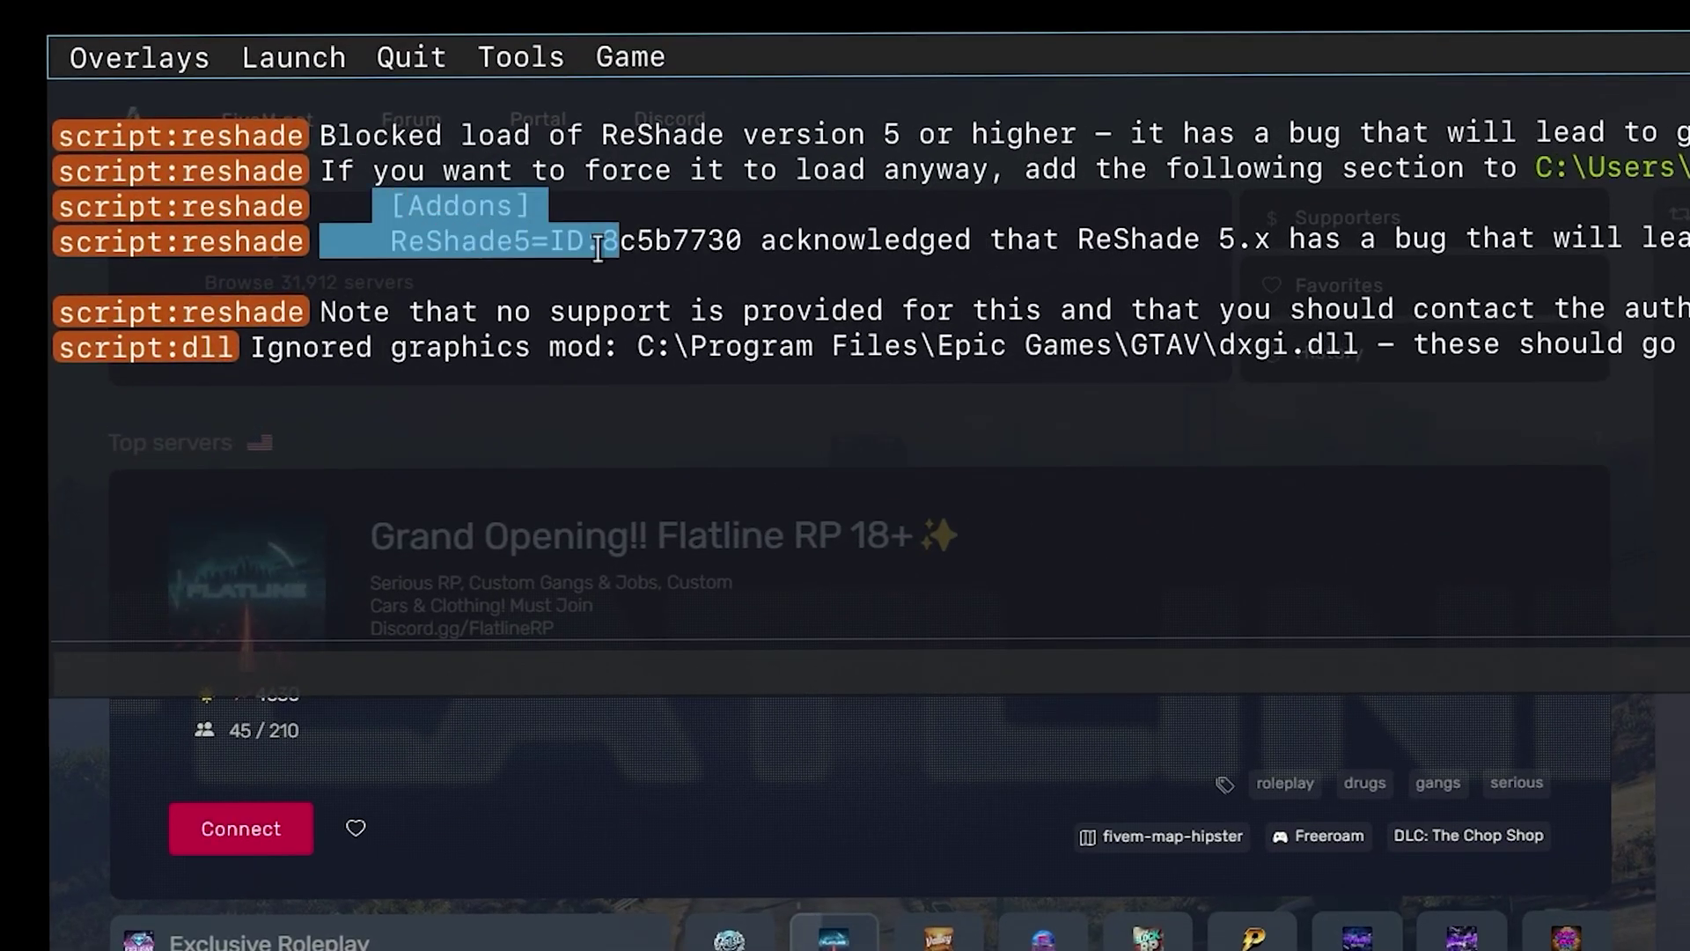
left_click(579, 246)
triple_click(1111, 225)
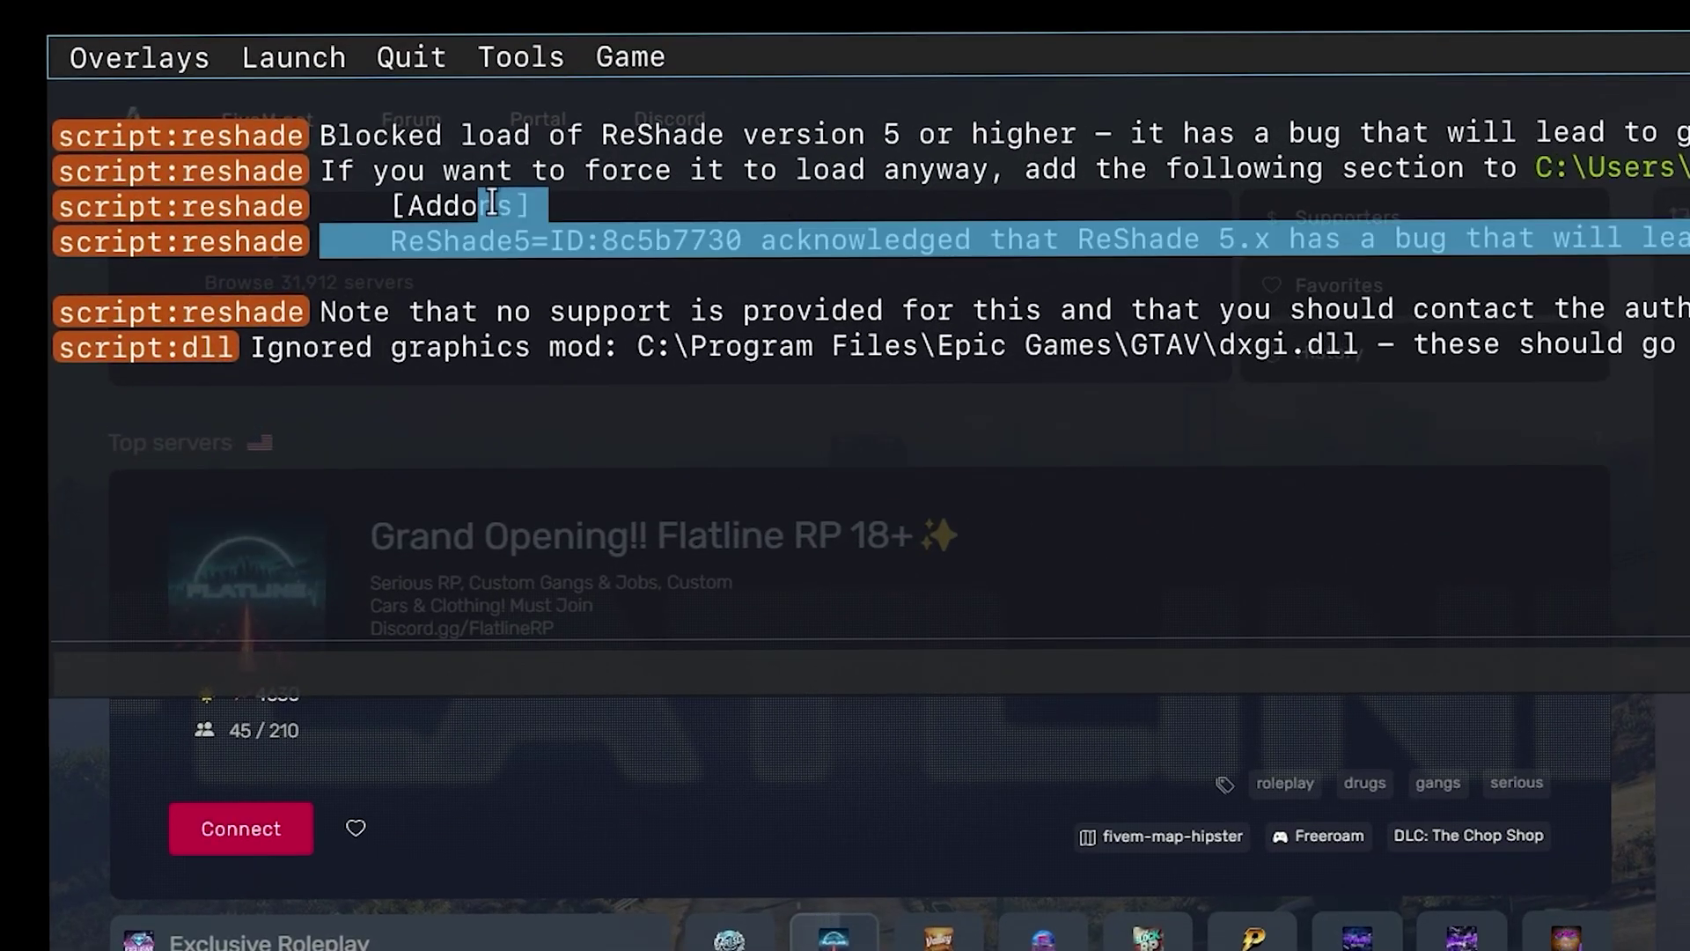
left_click_drag(493, 203, 335, 208)
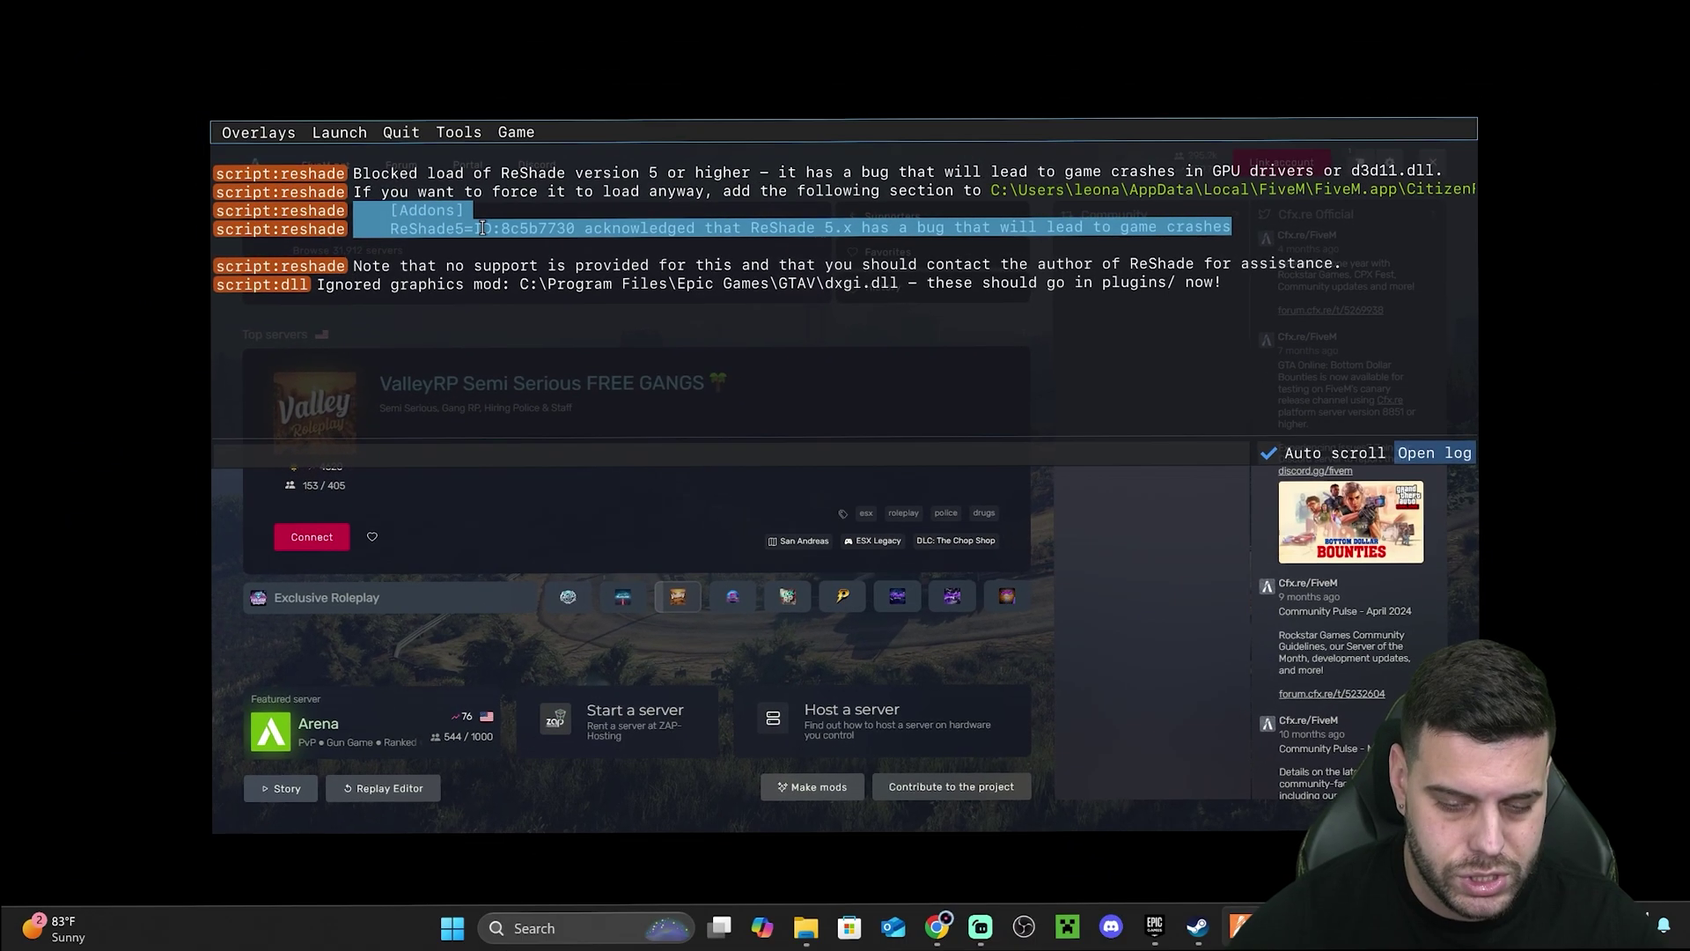
left_click(922, 257)
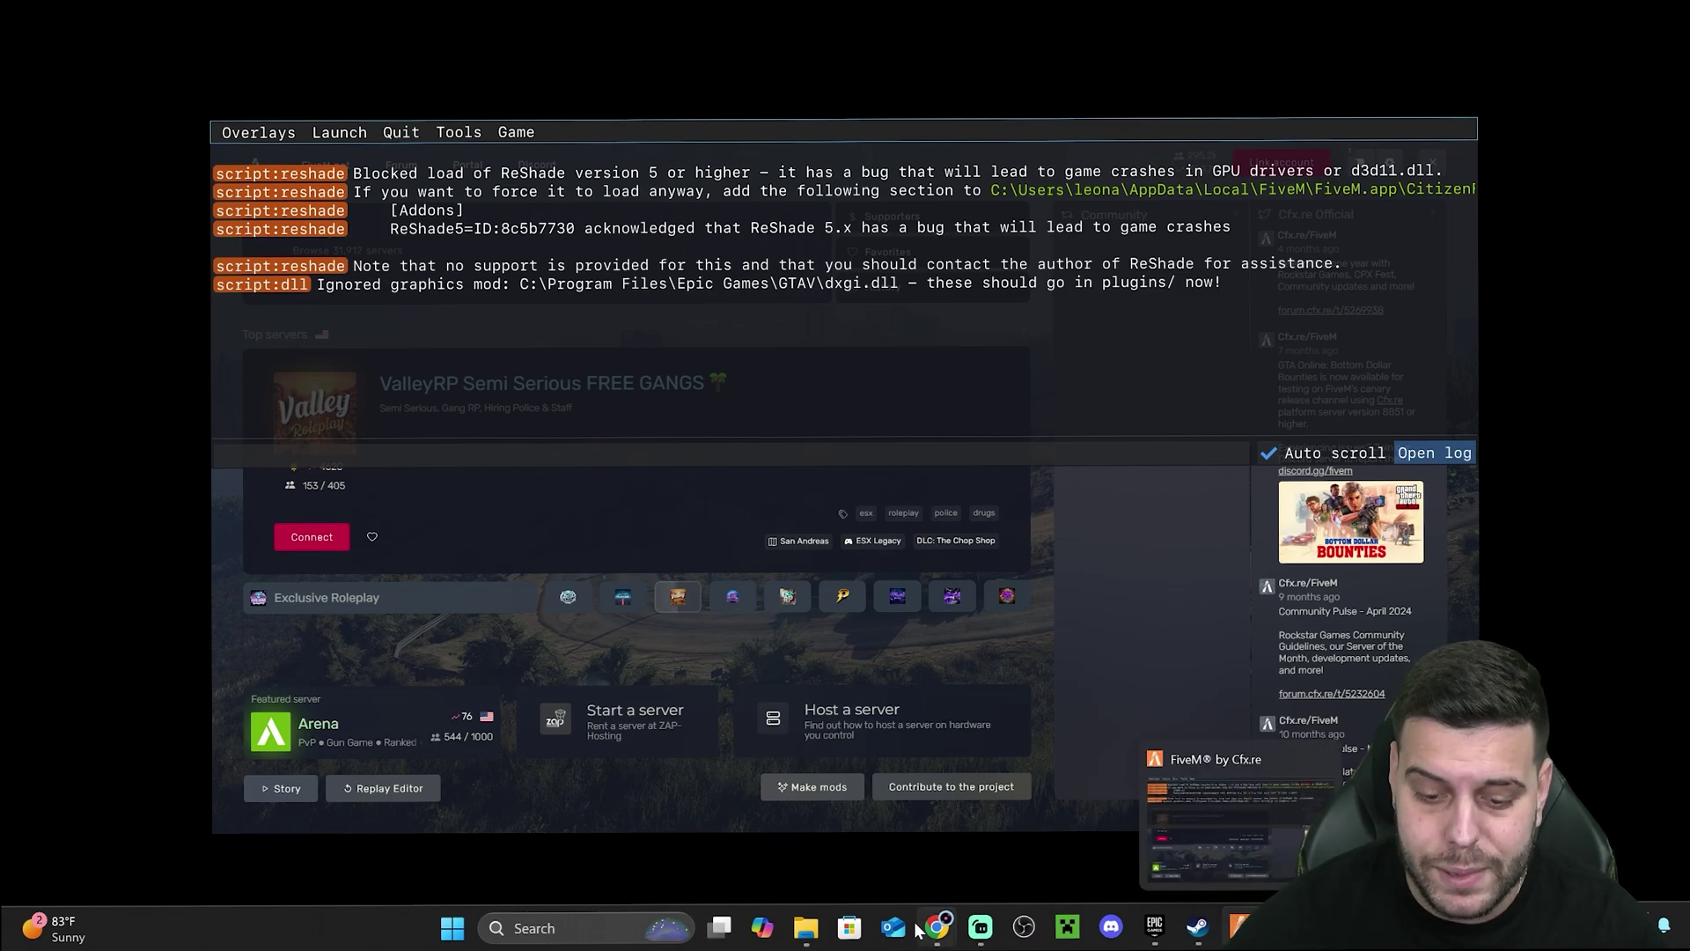
Step: Switch to File Explorer, go up to FiveM Application Data and open CitizenFX.ini in Notepad
left_click(806, 927)
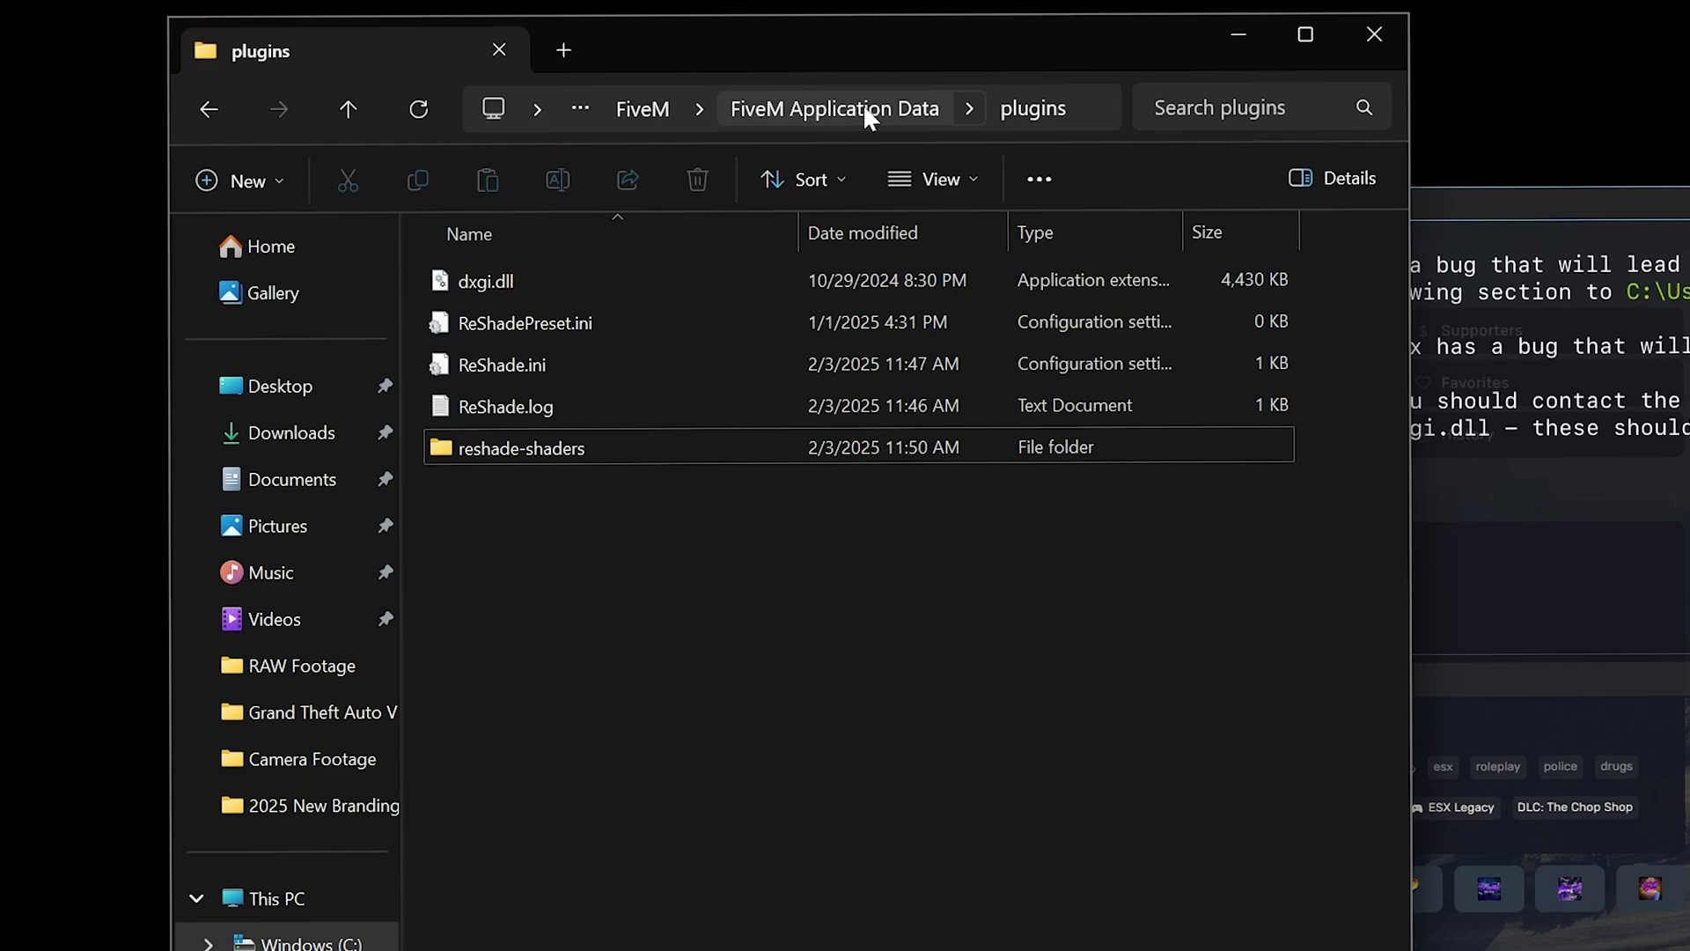
left_click(472, 68)
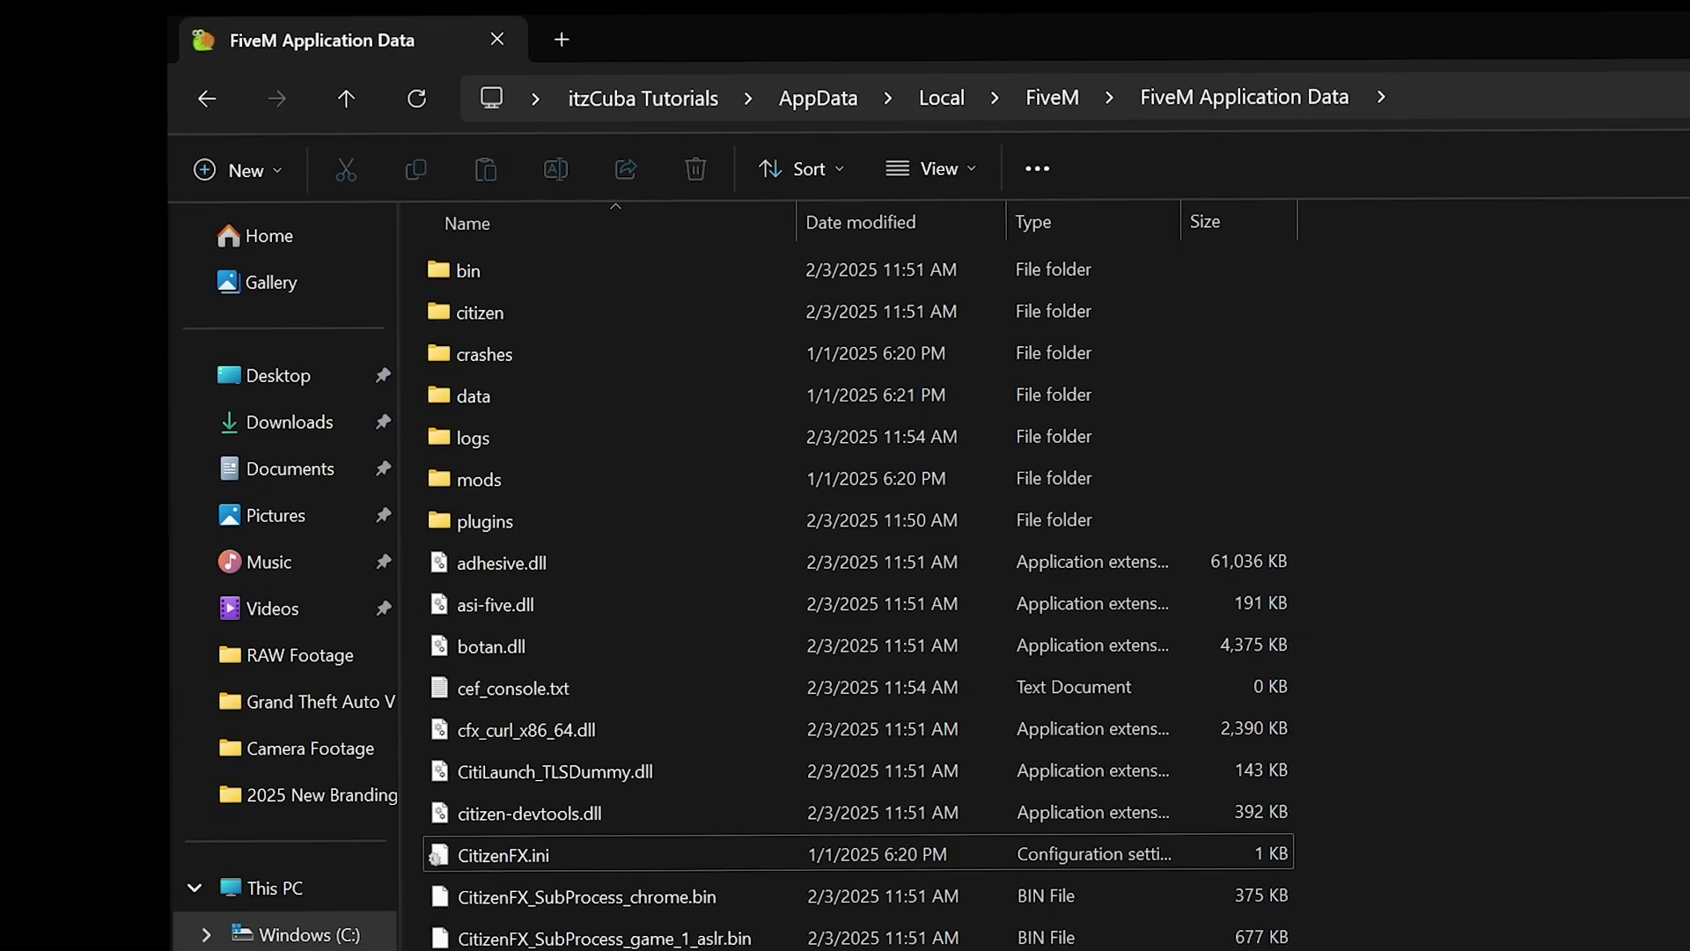
right_click(514, 858)
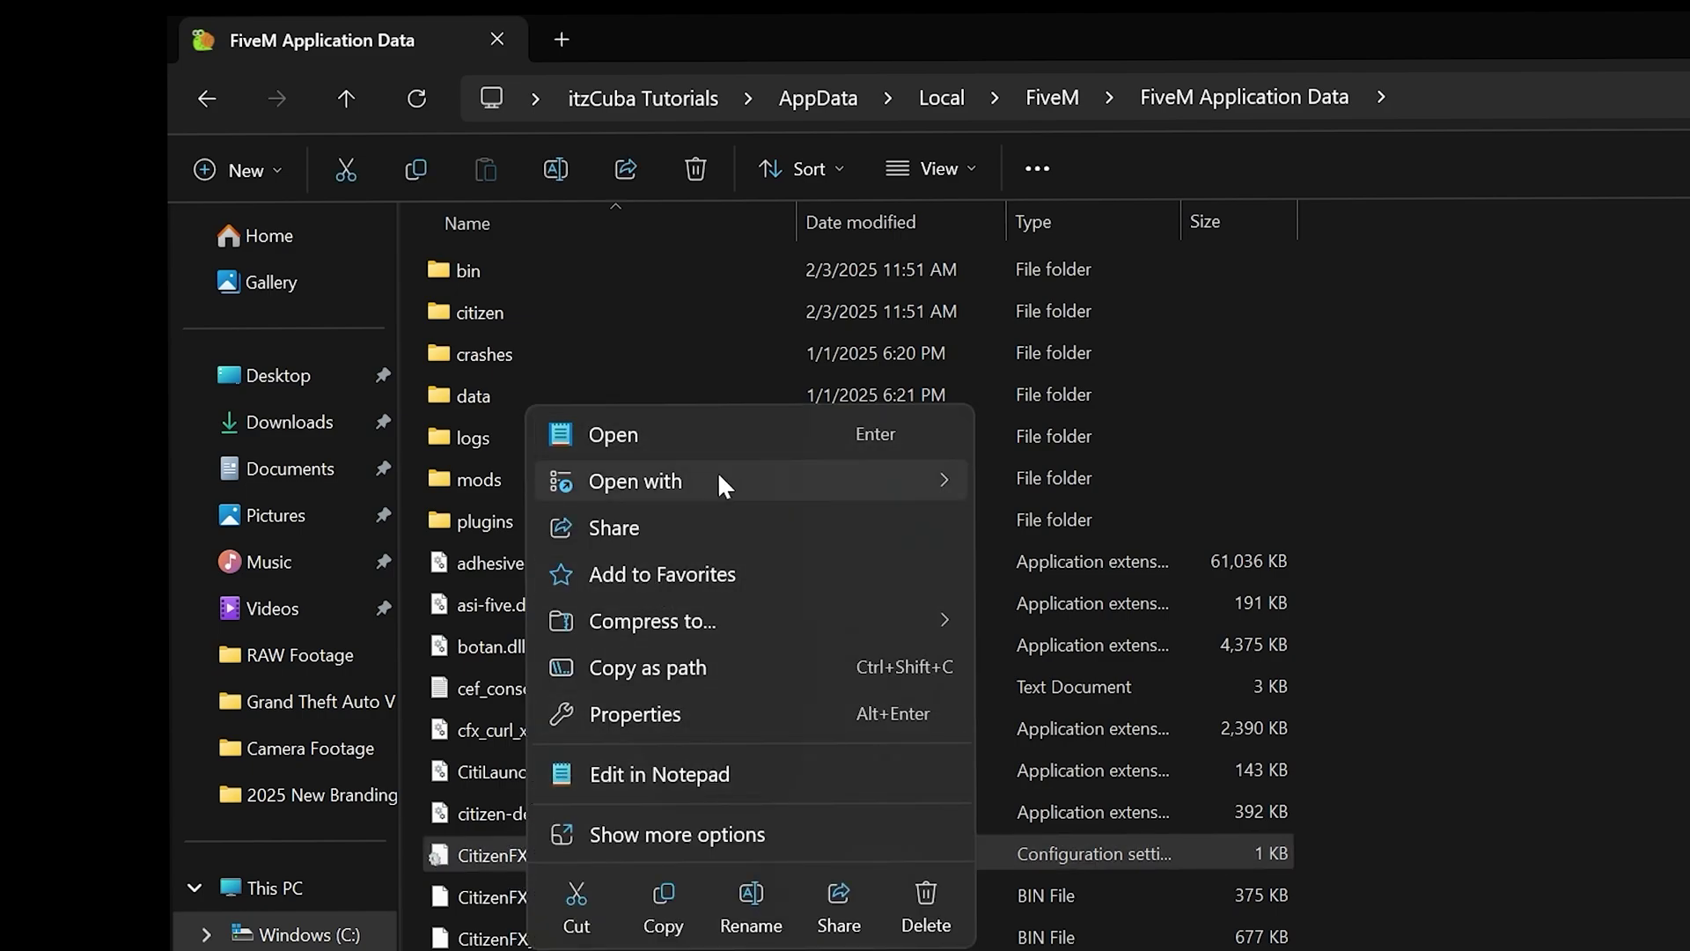
mouse_move(720, 475)
left_click(1062, 484)
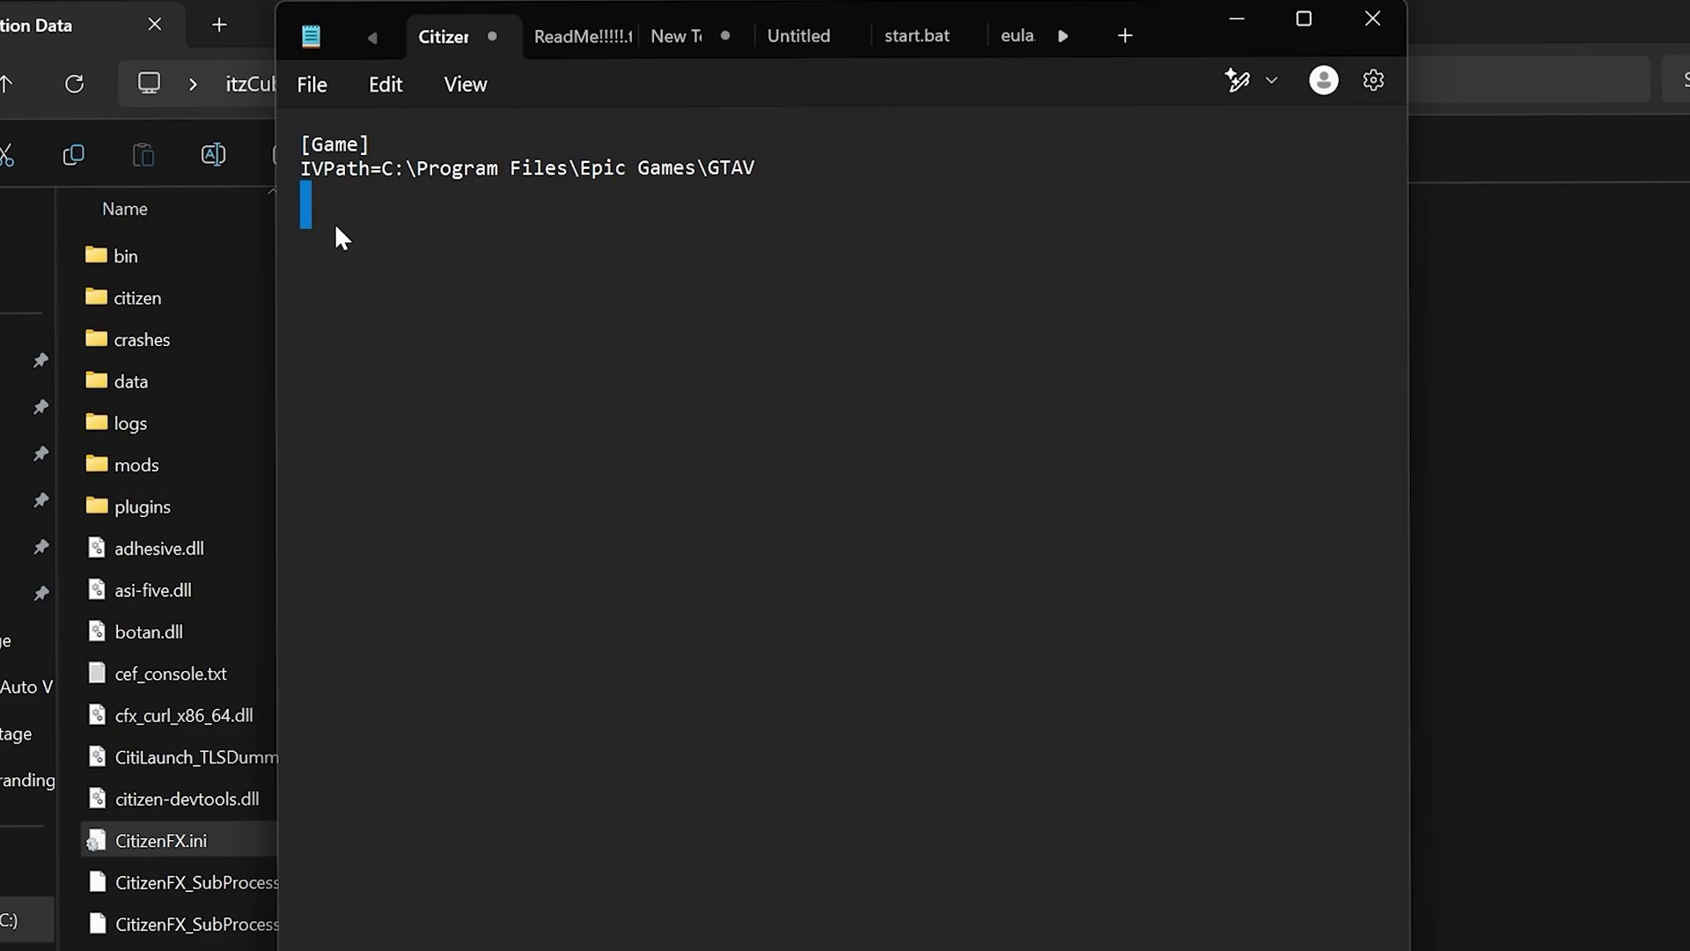
Step: Paste the [Addons] section below the [Game] section of CitizenFX.ini, remove the indentation from both lines, save and close the file
key("ctrl+v")
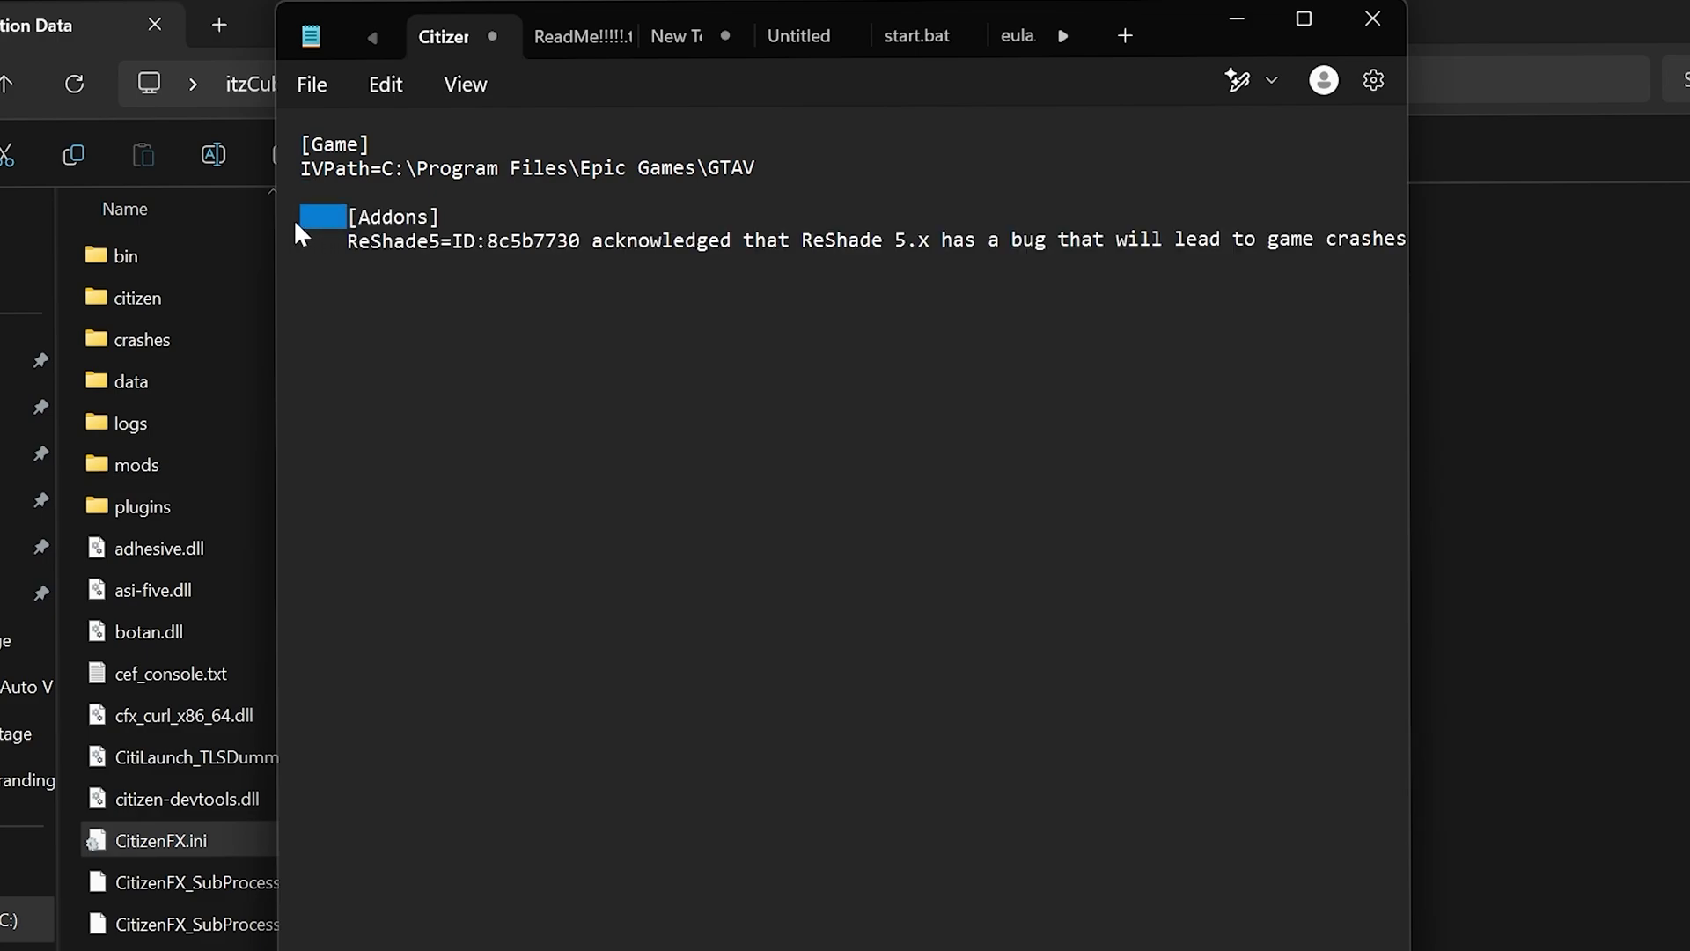
key("BackSpace")
left_click_drag(347, 241, 300, 240)
key("BackSpace")
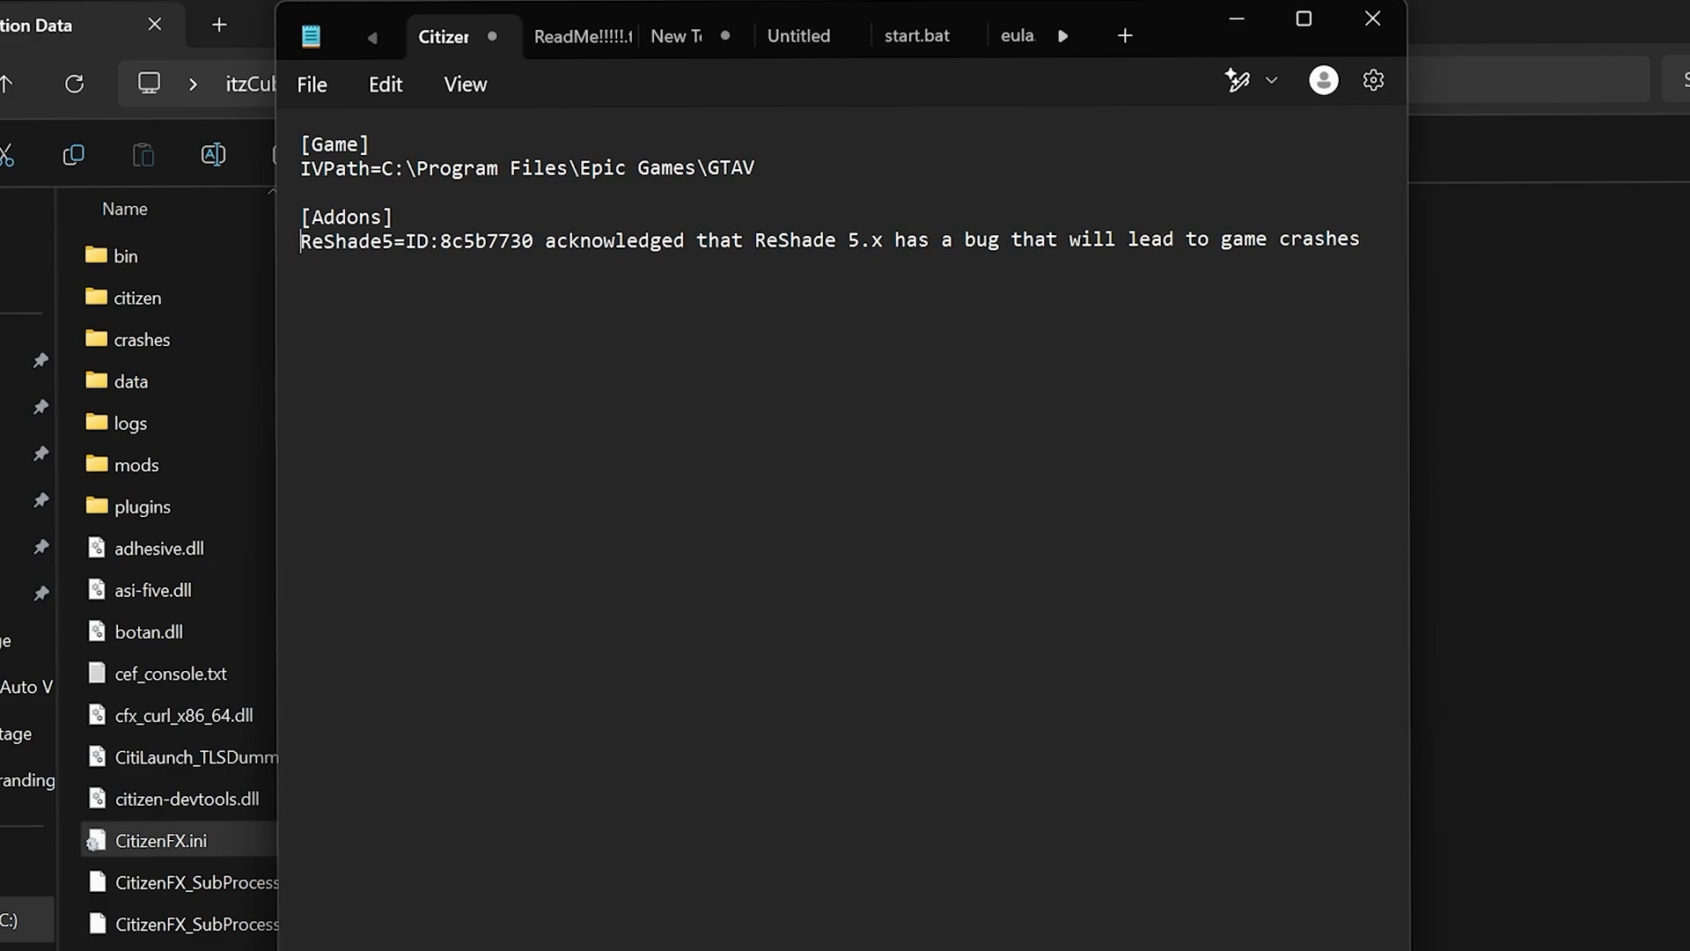
left_click(312, 83)
left_click(332, 276)
left_click(1346, 37)
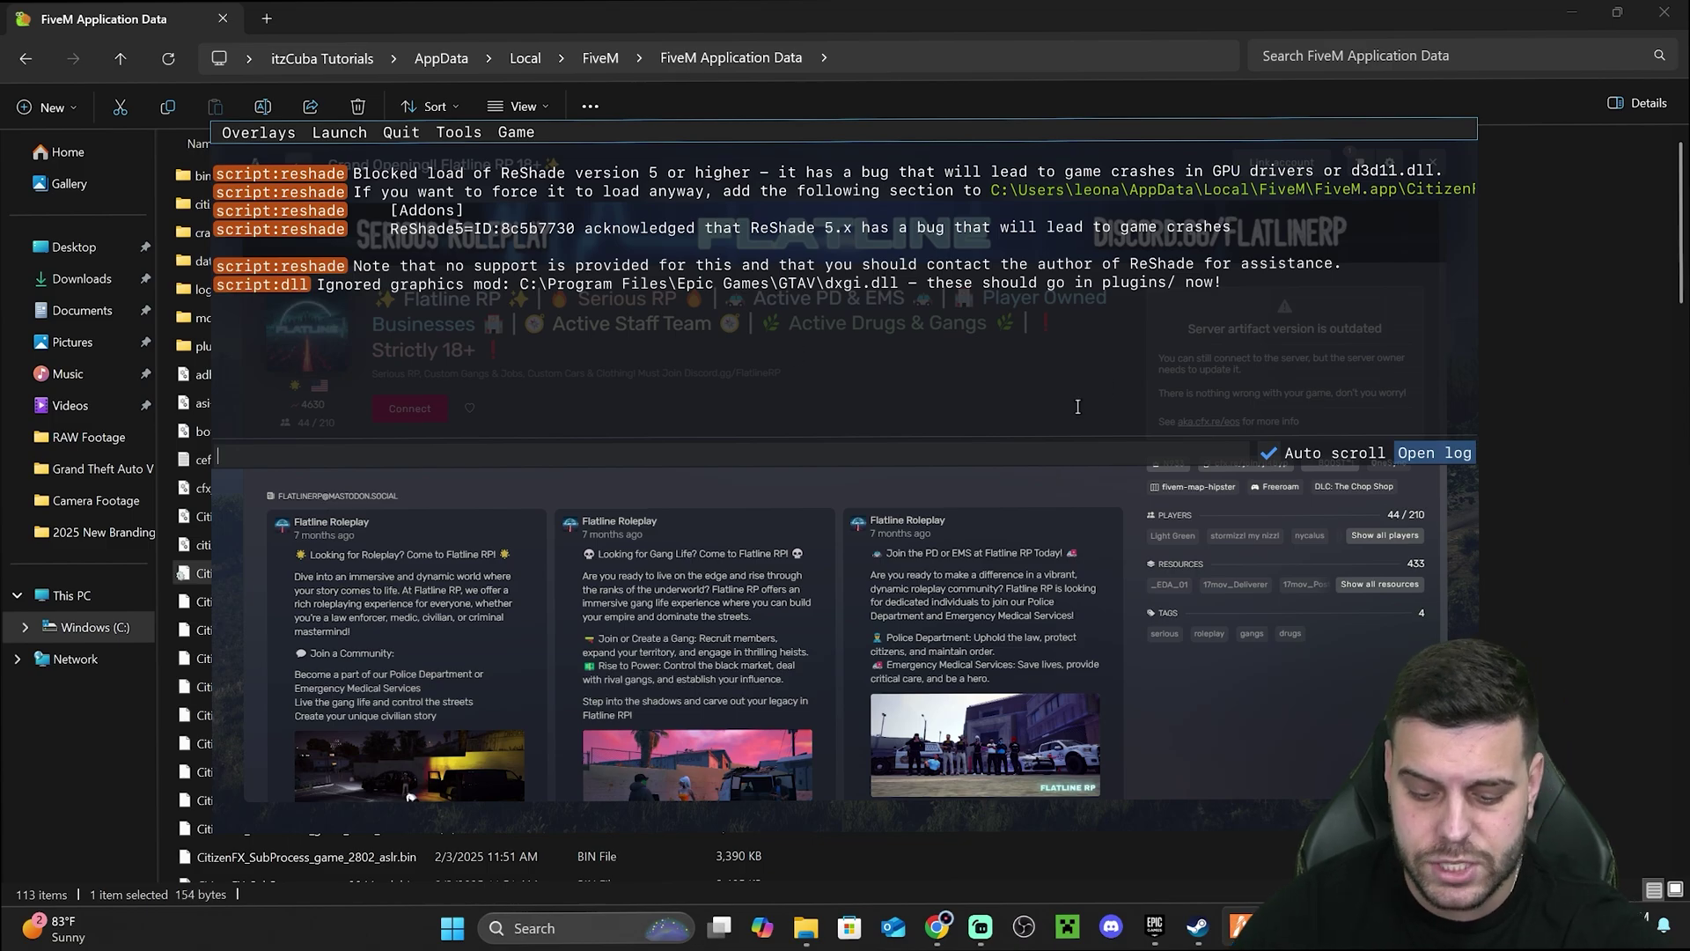
Step: Close the FiveM console and exit FiveM to the desktop
key("F8")
left_click(1431, 162)
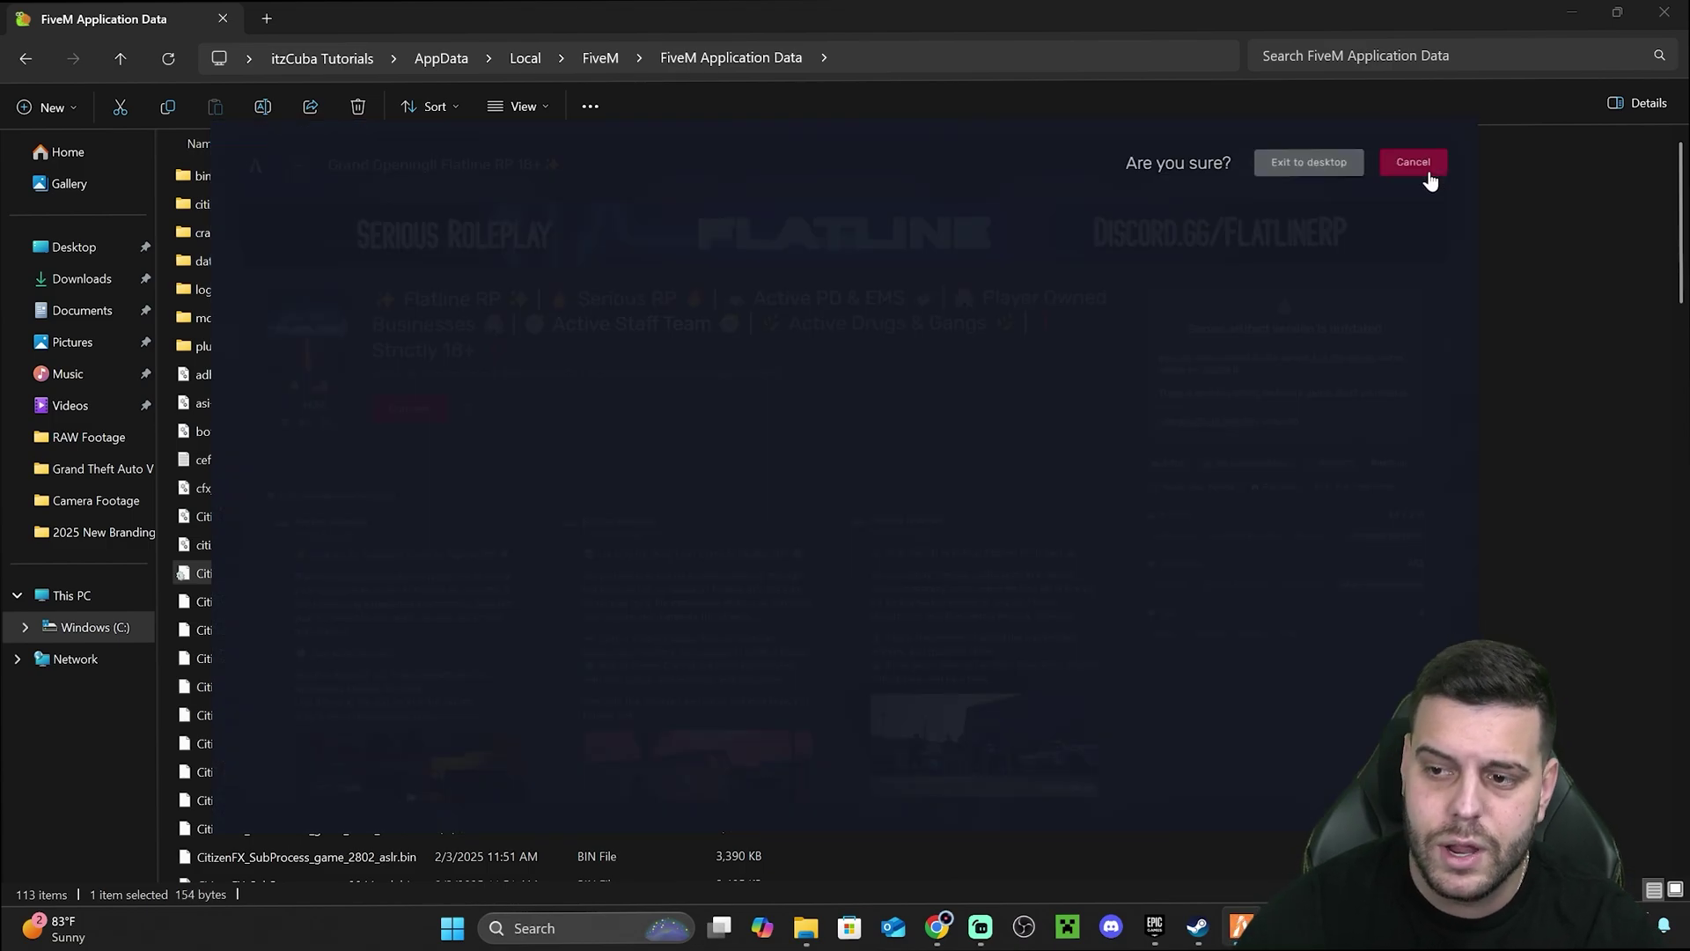
left_click(1409, 162)
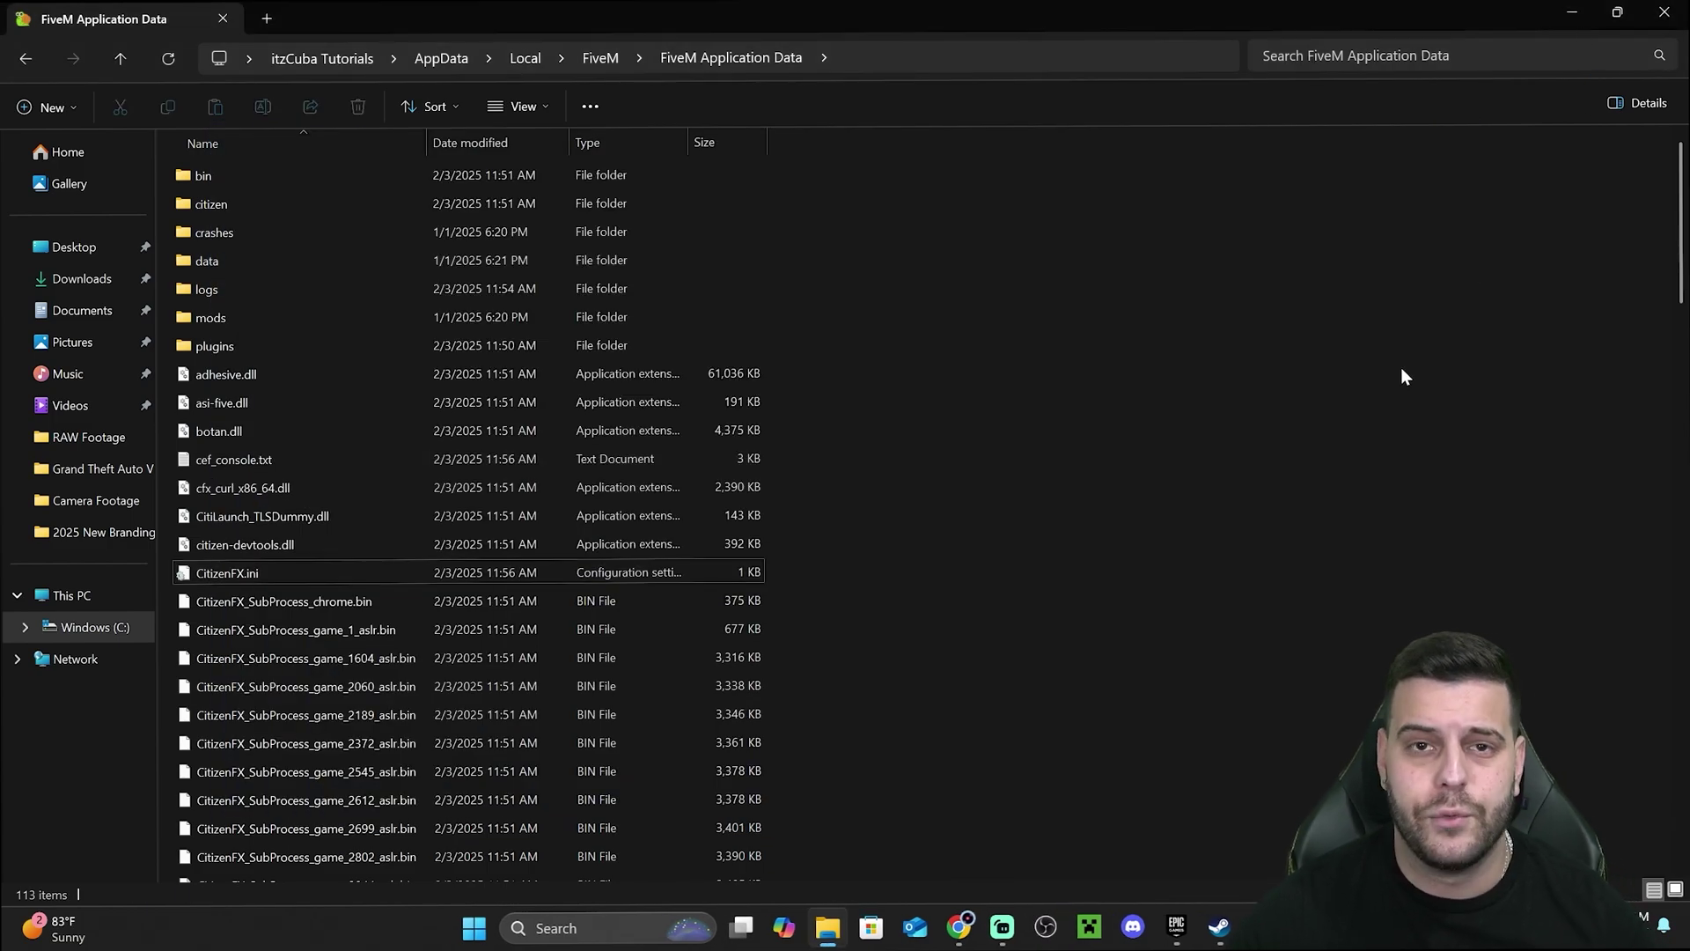
Step: Reopen CitizenFX.ini to check the saved [Addons] section, and close it again
right_click(237, 574)
left_click(345, 282)
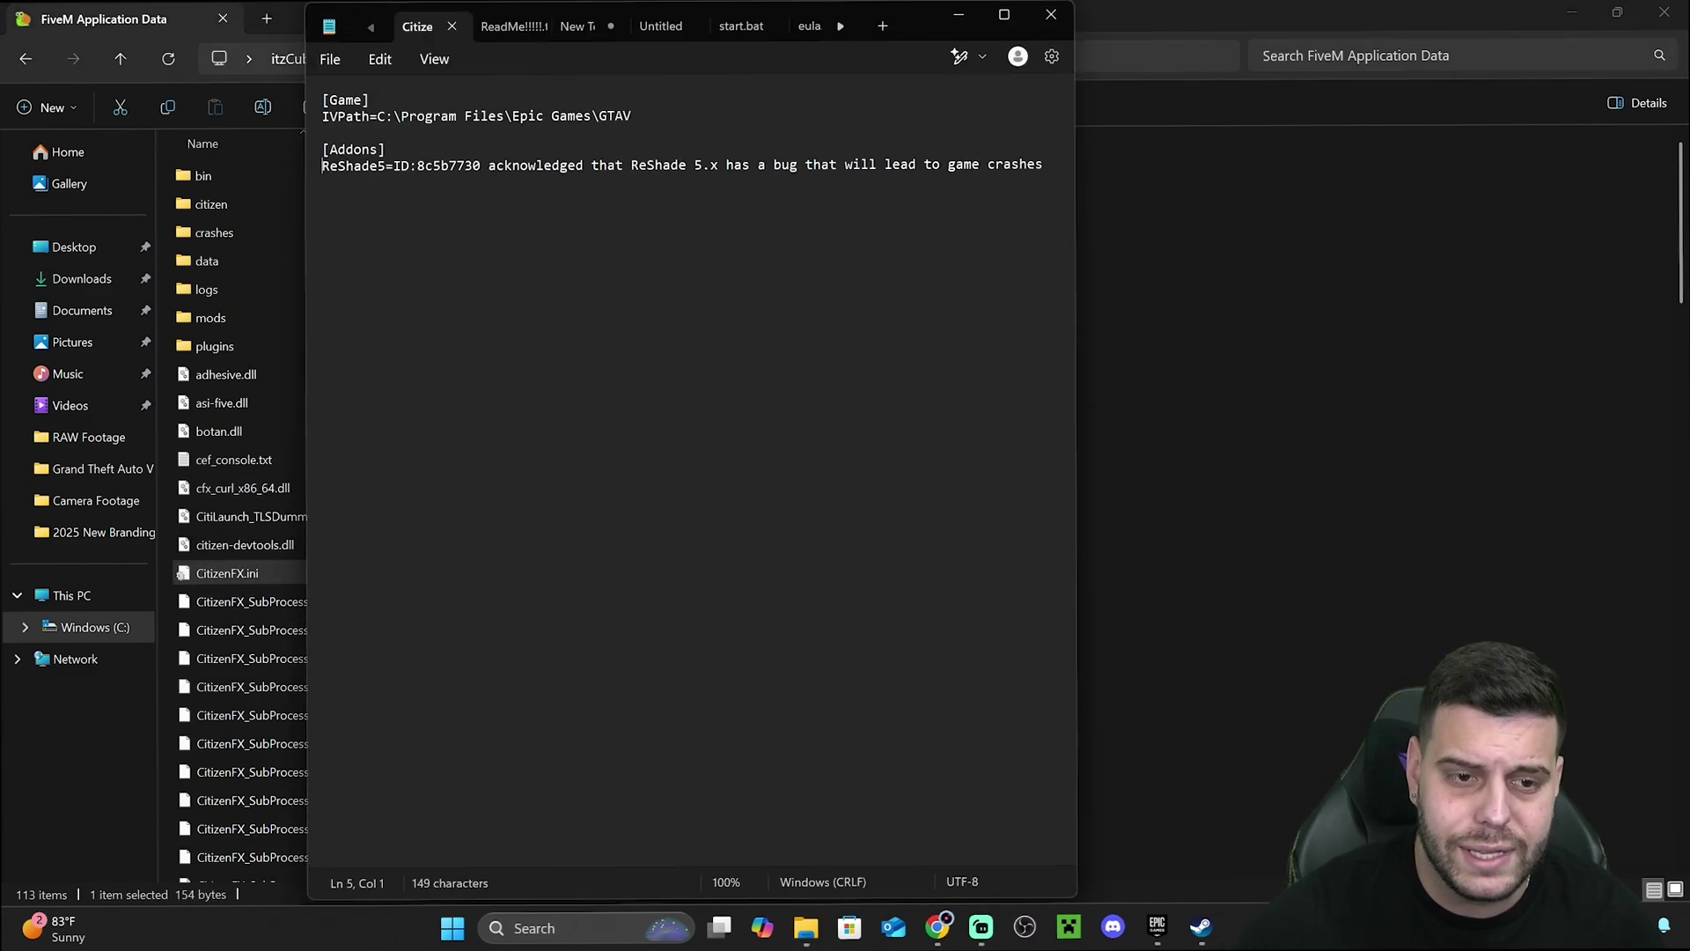
left_click_drag(474, 164, 466, 220)
left_click(466, 214)
left_click(1051, 14)
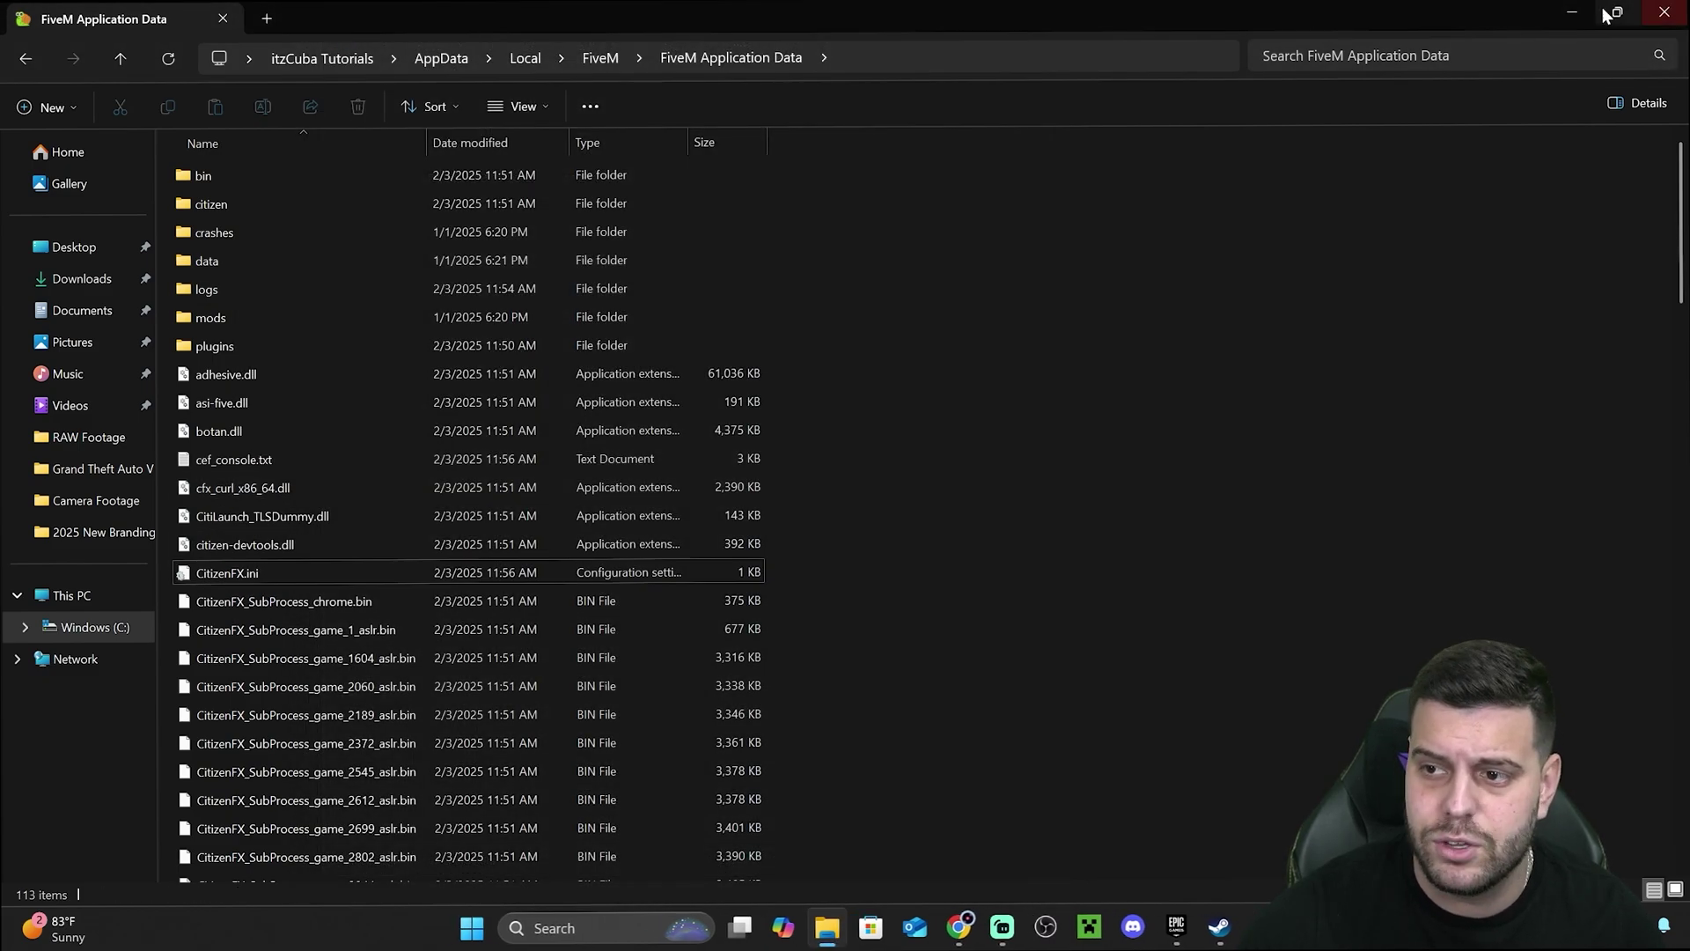
Step: Minimize the FiveM Application Data window, search Windows for FiveM and launch the app
left_click(1572, 12)
left_click(604, 925)
type("fi")
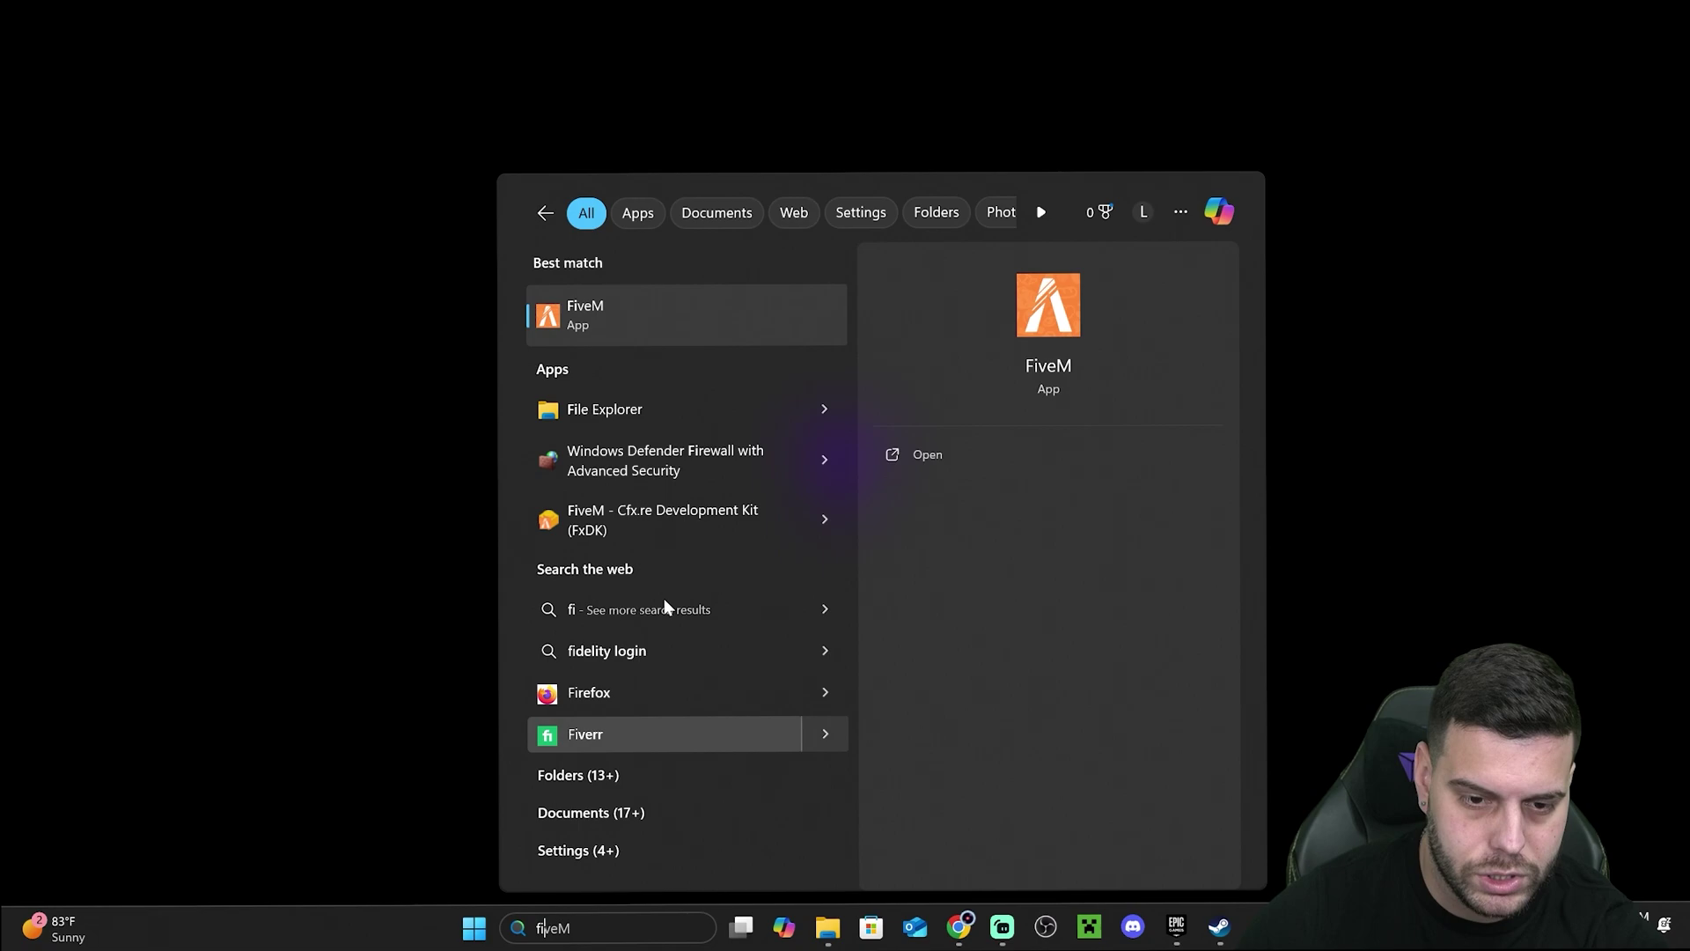
left_click(689, 308)
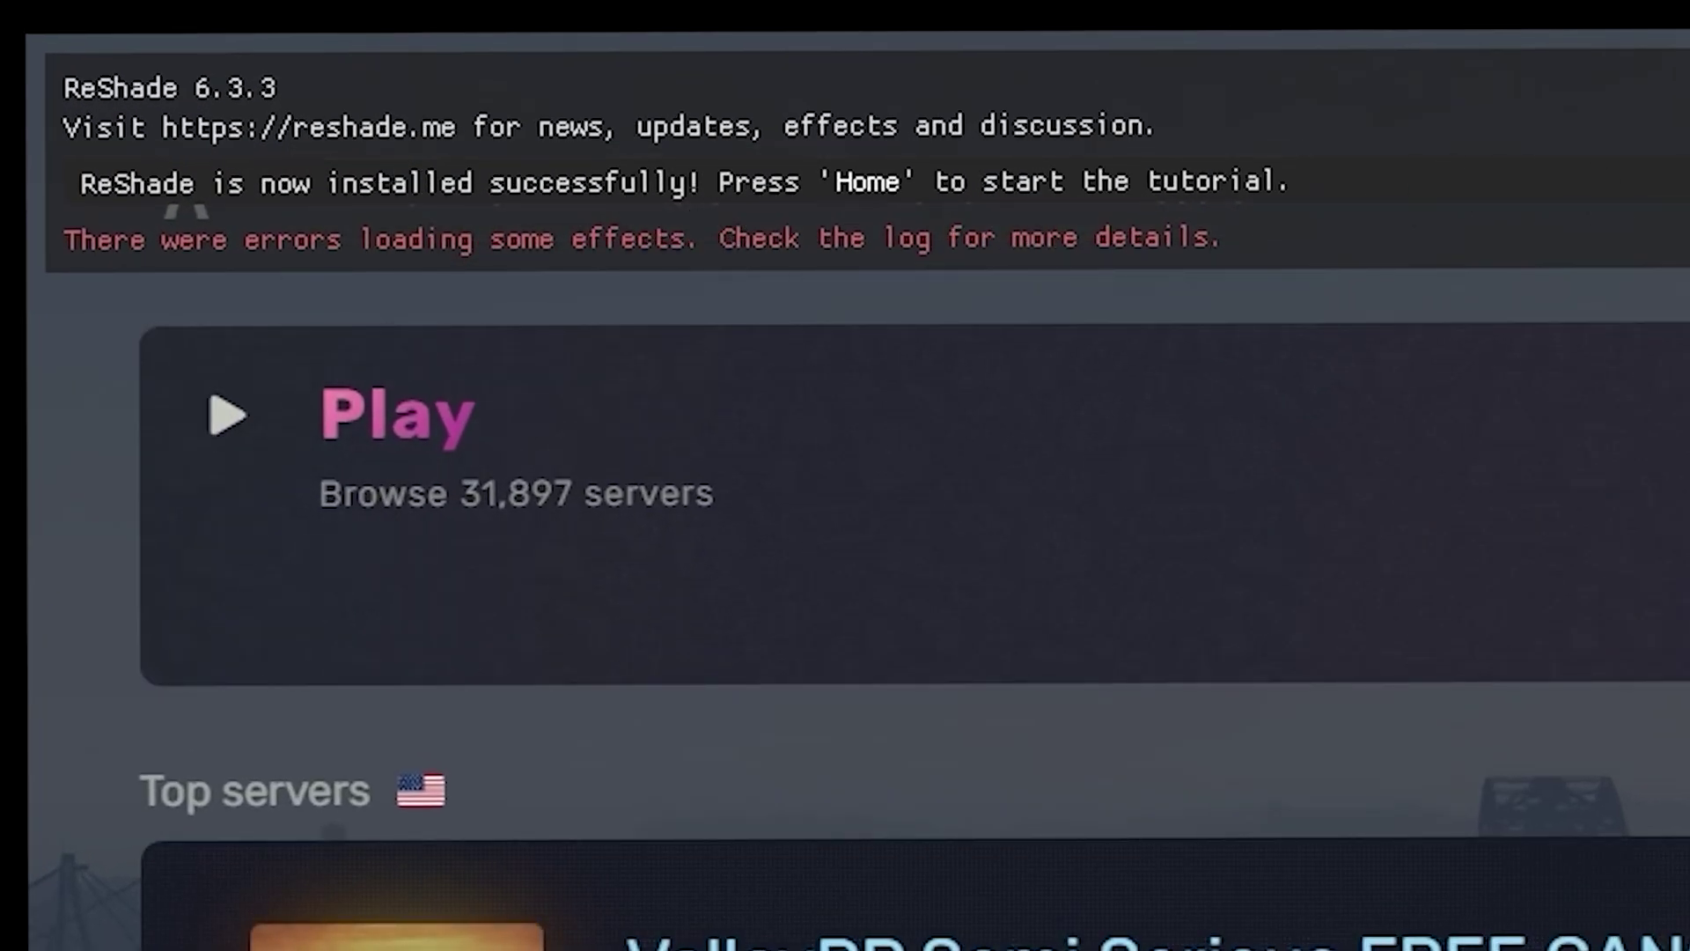
Step: Open the ReShade overlay, advance its tutorial, look through the effects list and the add-ons page, and close the overlay
key("Home")
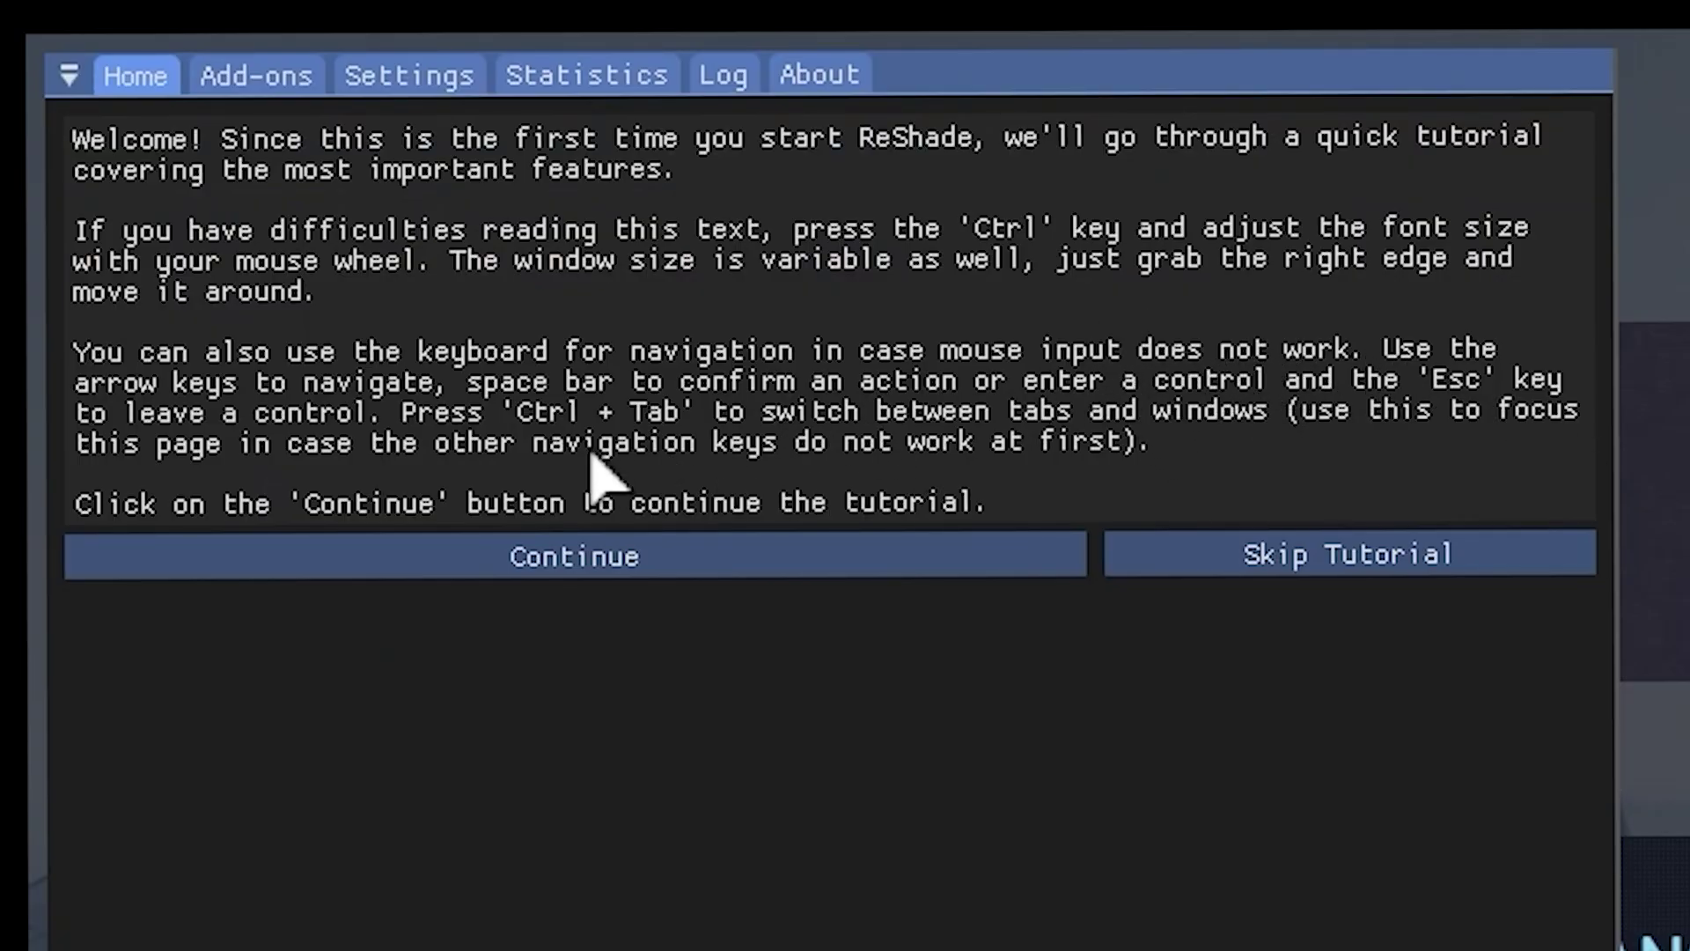
left_click(924, 556)
left_click(950, 374)
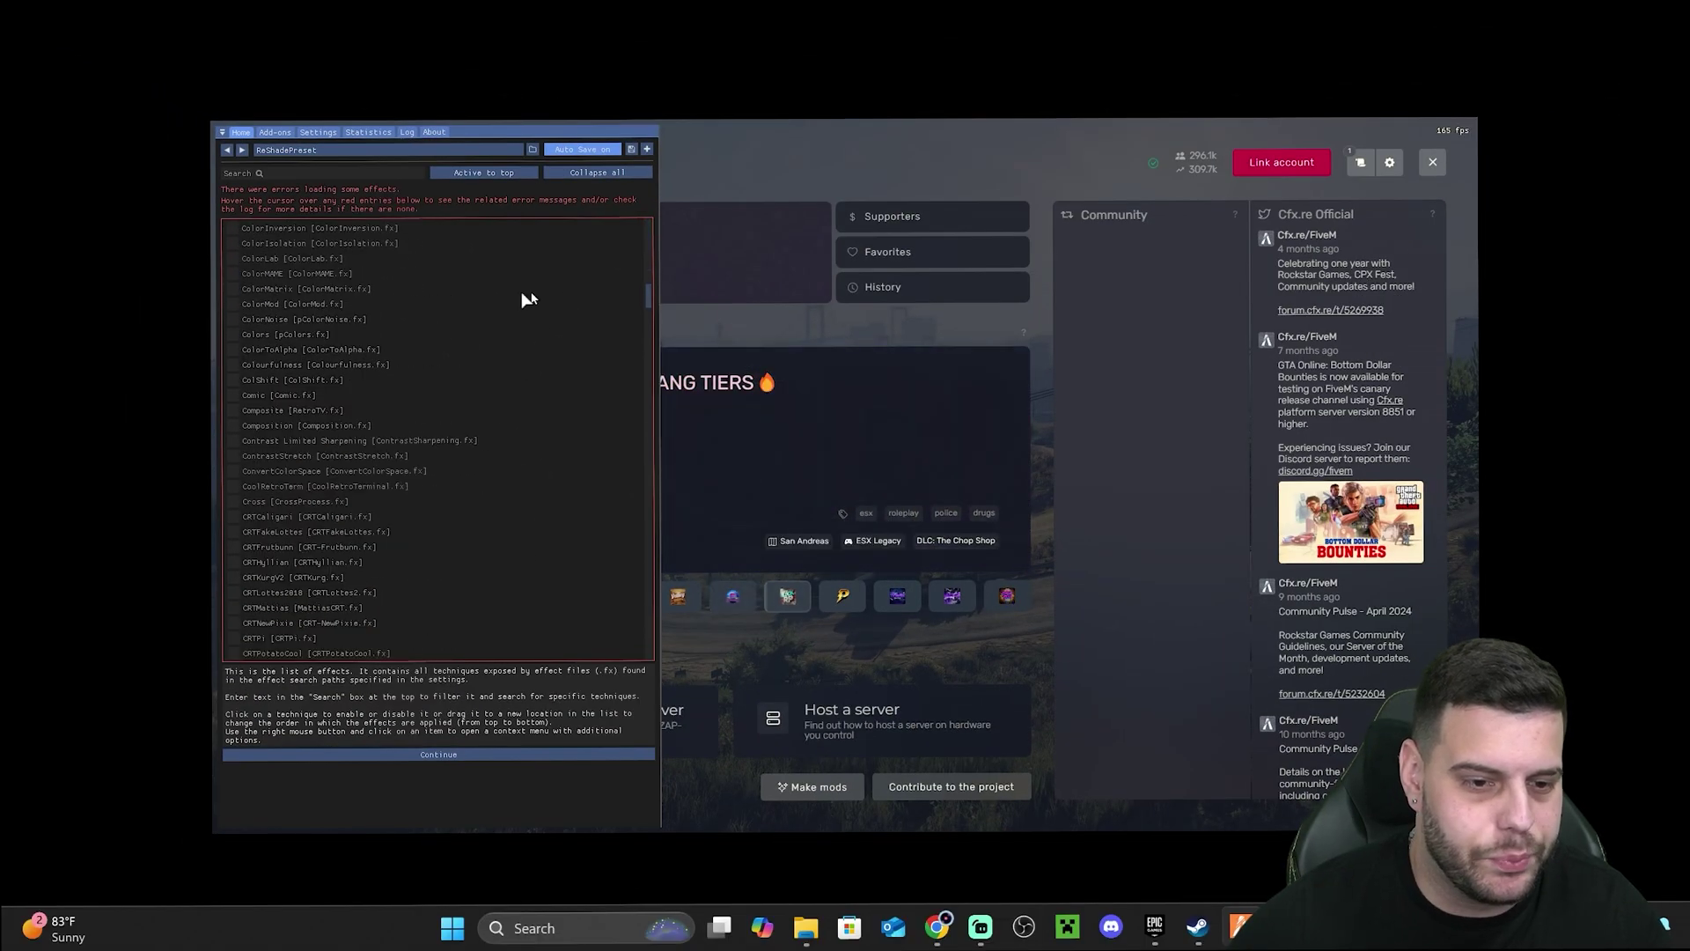
scroll(423, 326, "down", 5)
left_click(274, 131)
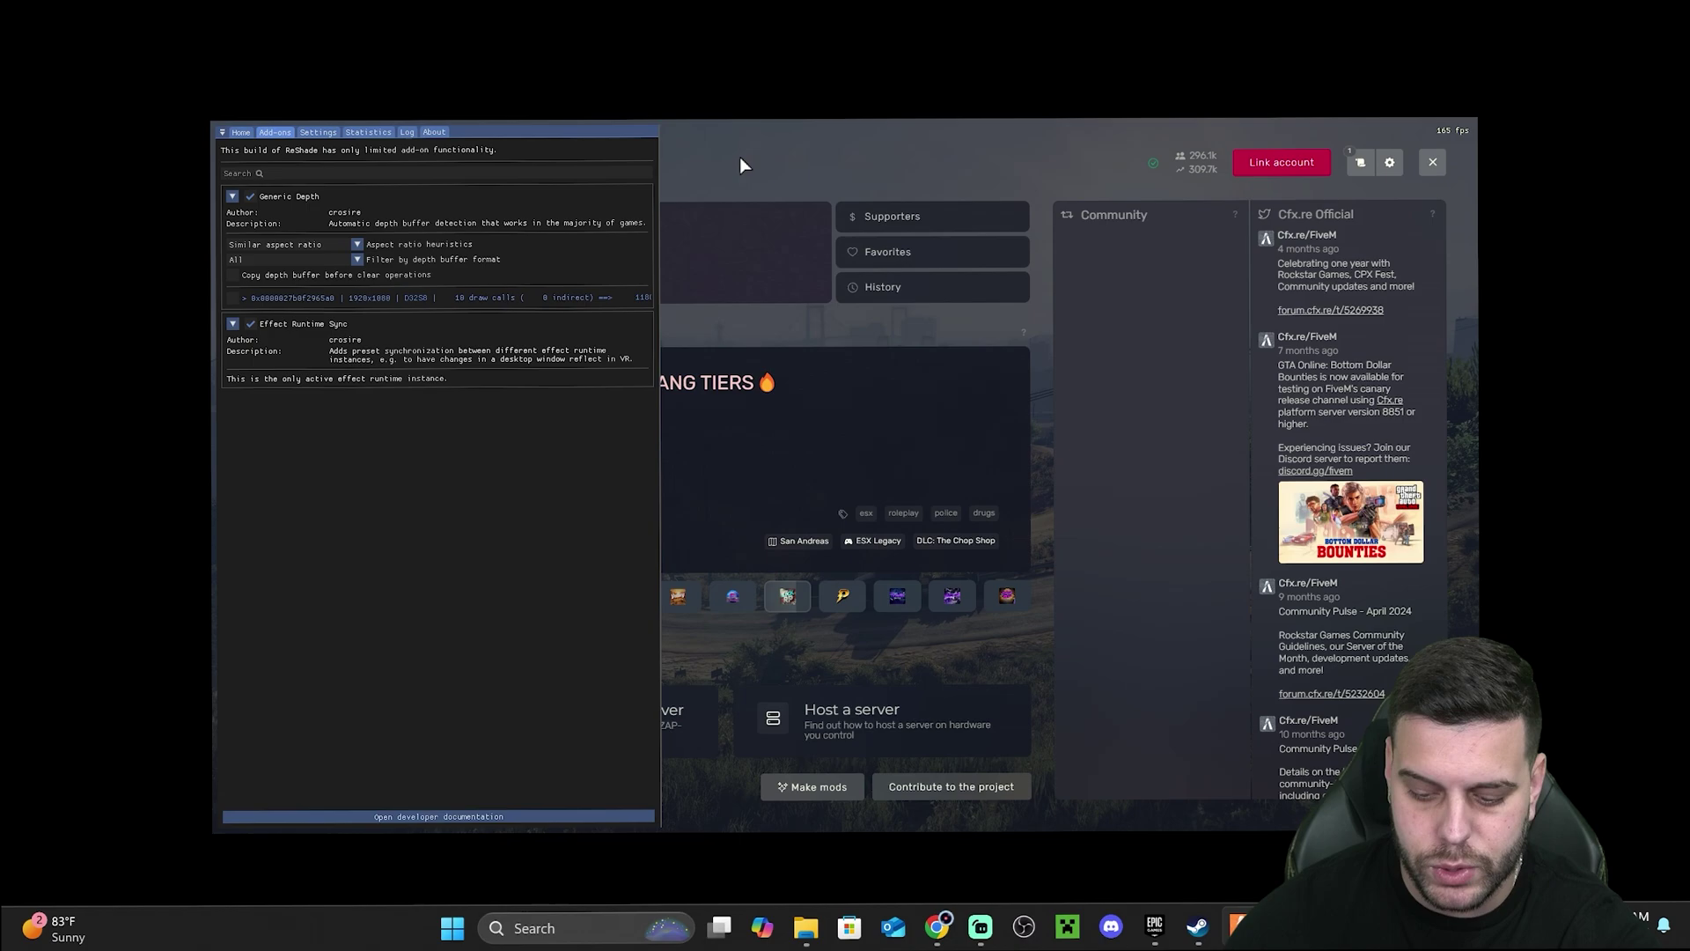
key("Home")
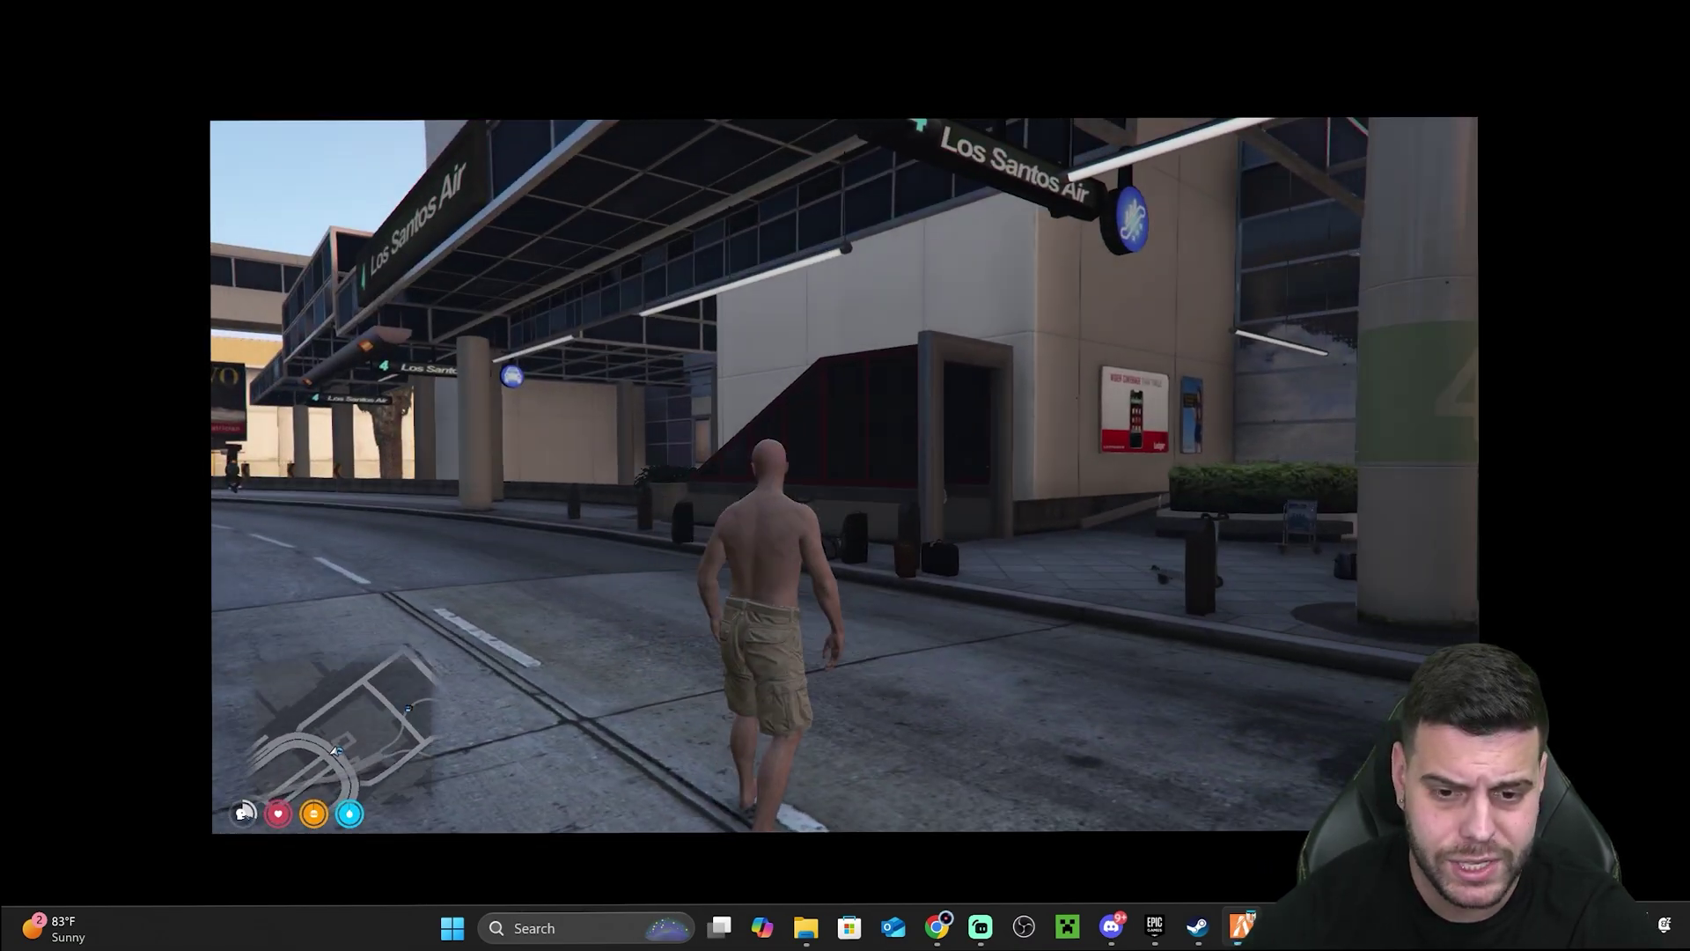
Step: Open the ReShade overlay in the game and enable the AdaptiveFog, AdaptiveSharpen and AdaptiveTonemapper effects
key("Home")
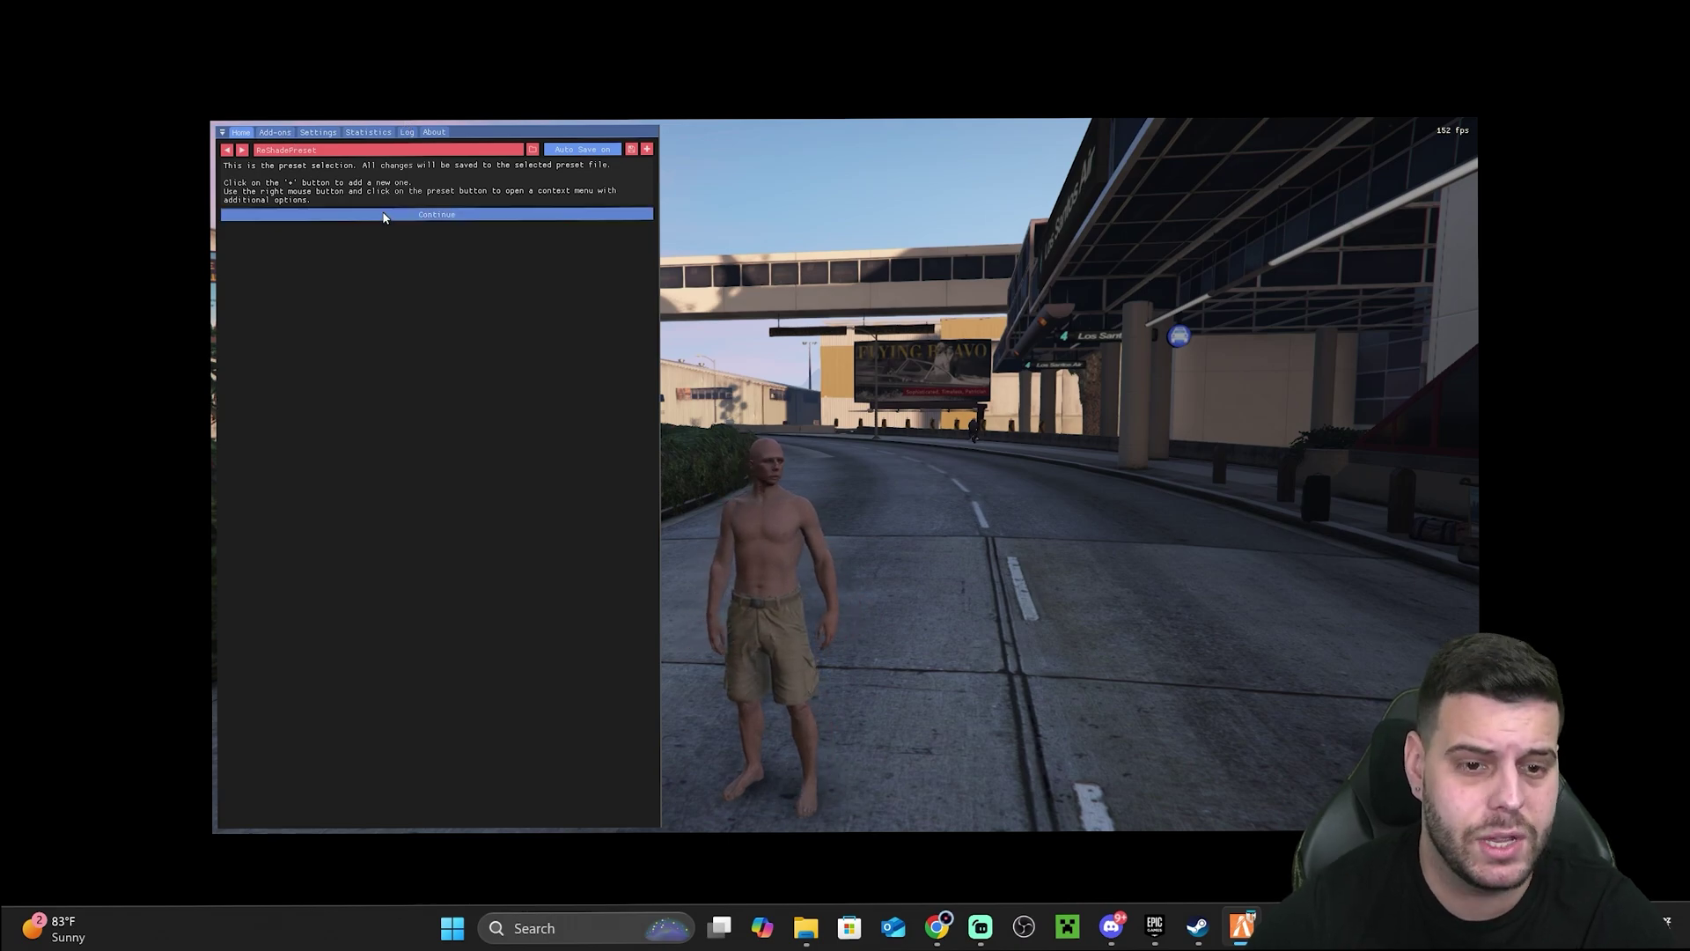
left_click(268, 132)
left_click(236, 133)
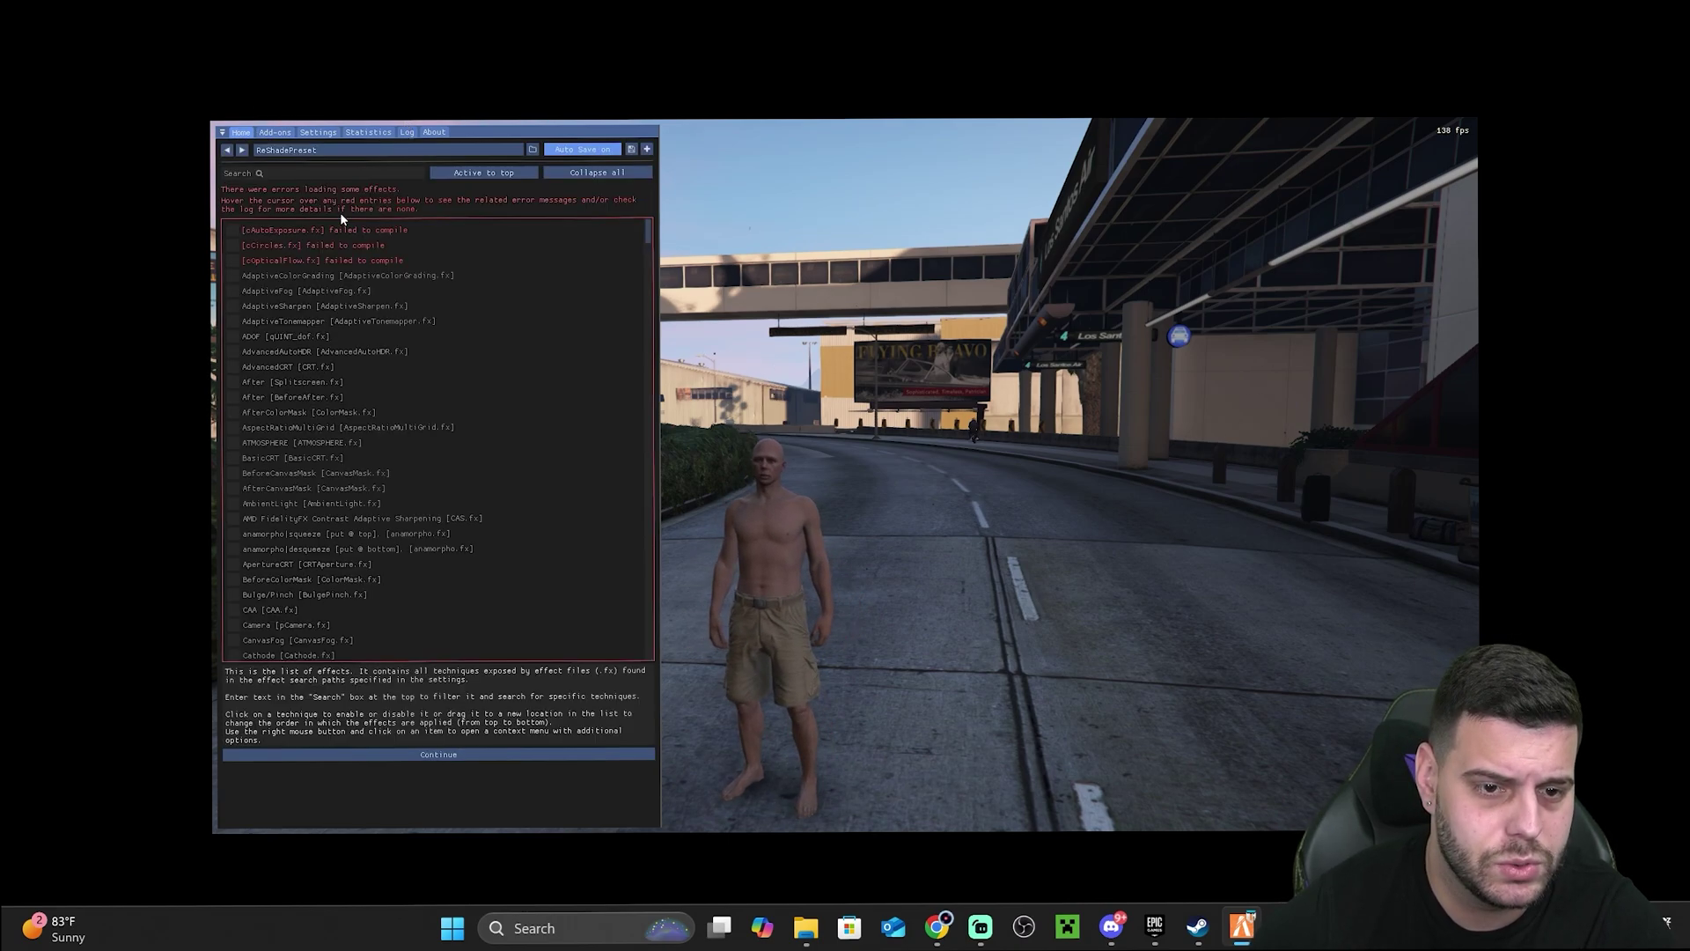
left_click(232, 292)
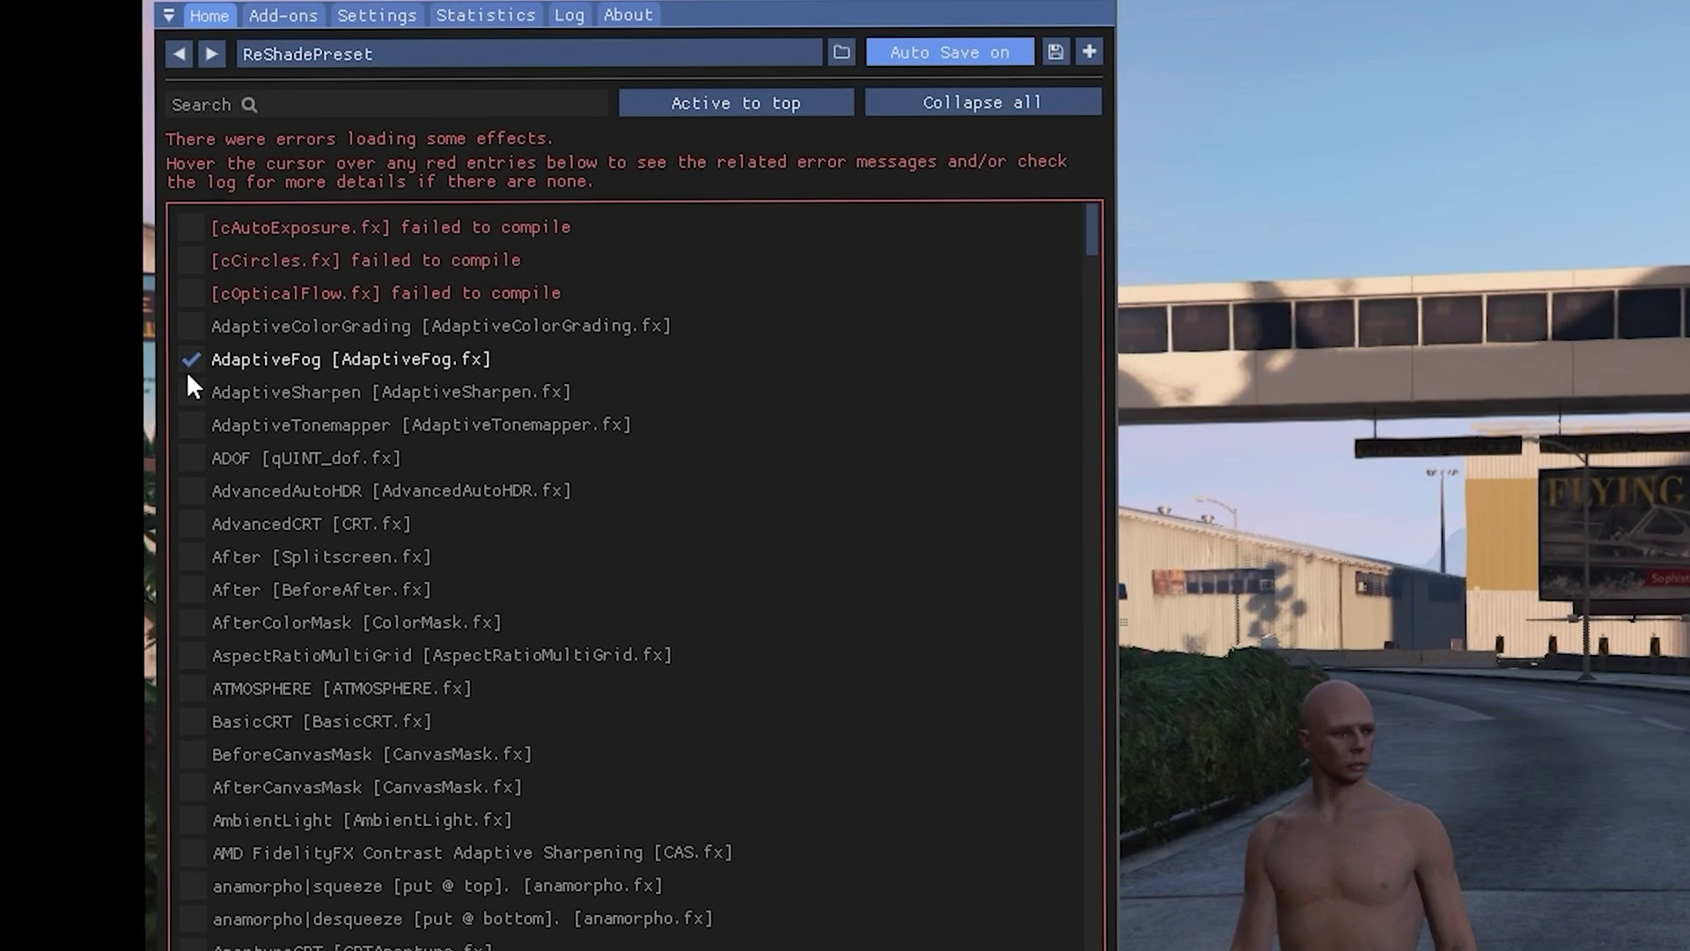
left_click(233, 306)
left_click(232, 320)
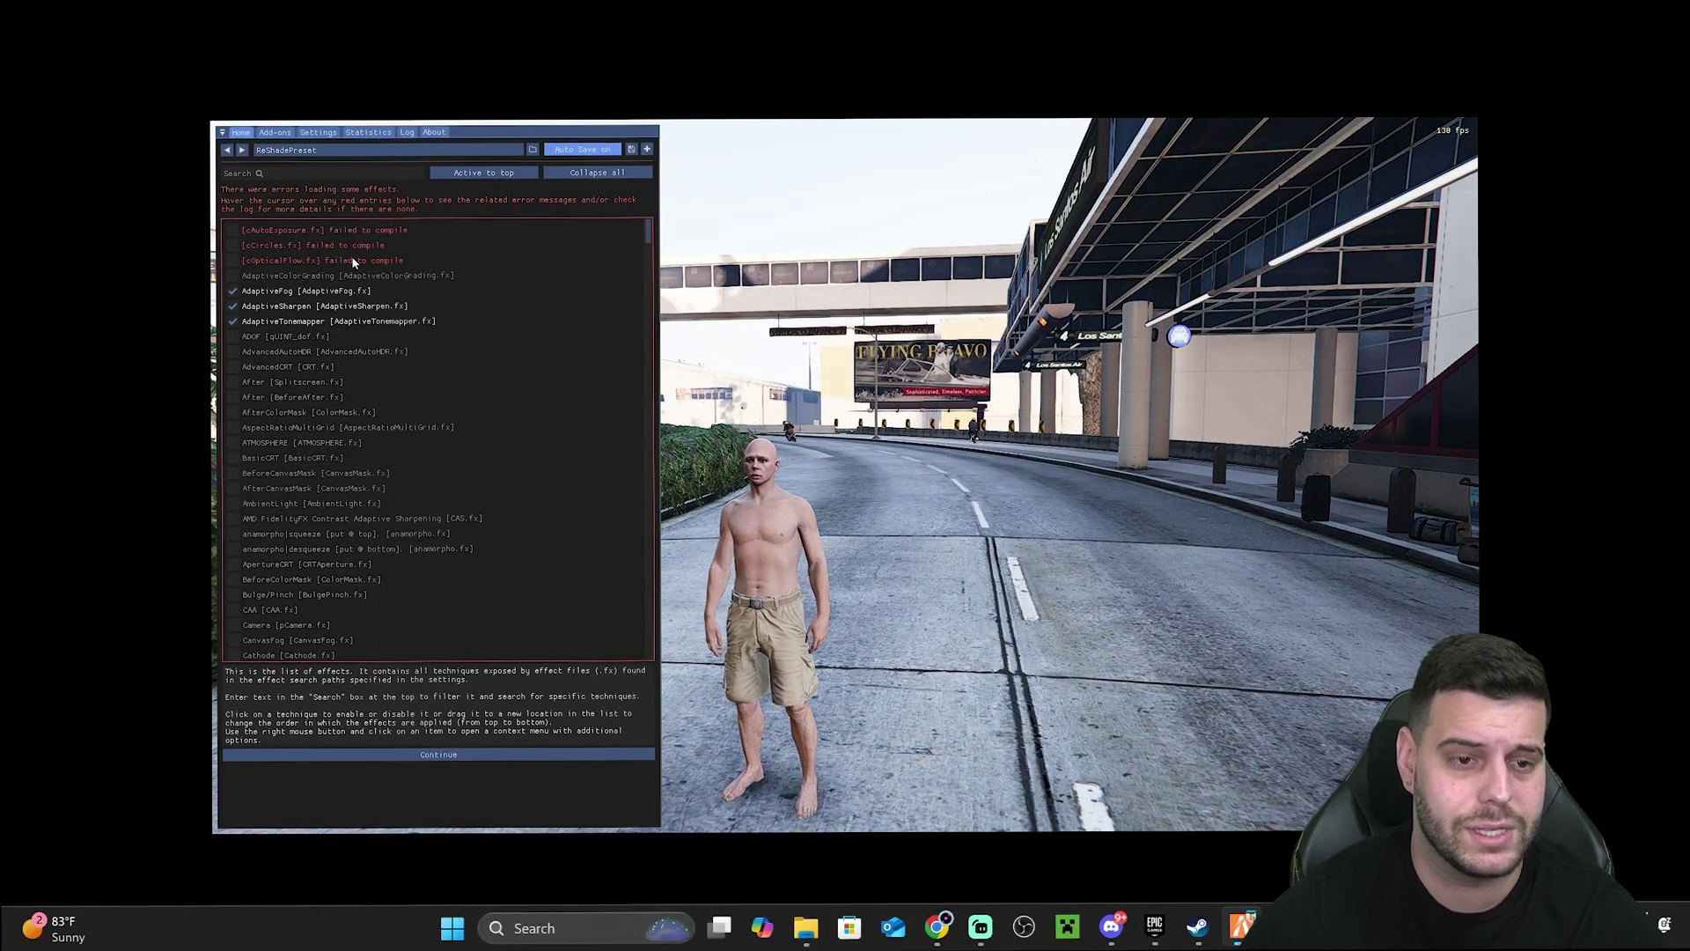
Step: Filter the ReShade effects by "bloom" and enable ArcaneBloom
left_click(304, 173)
type("bloom")
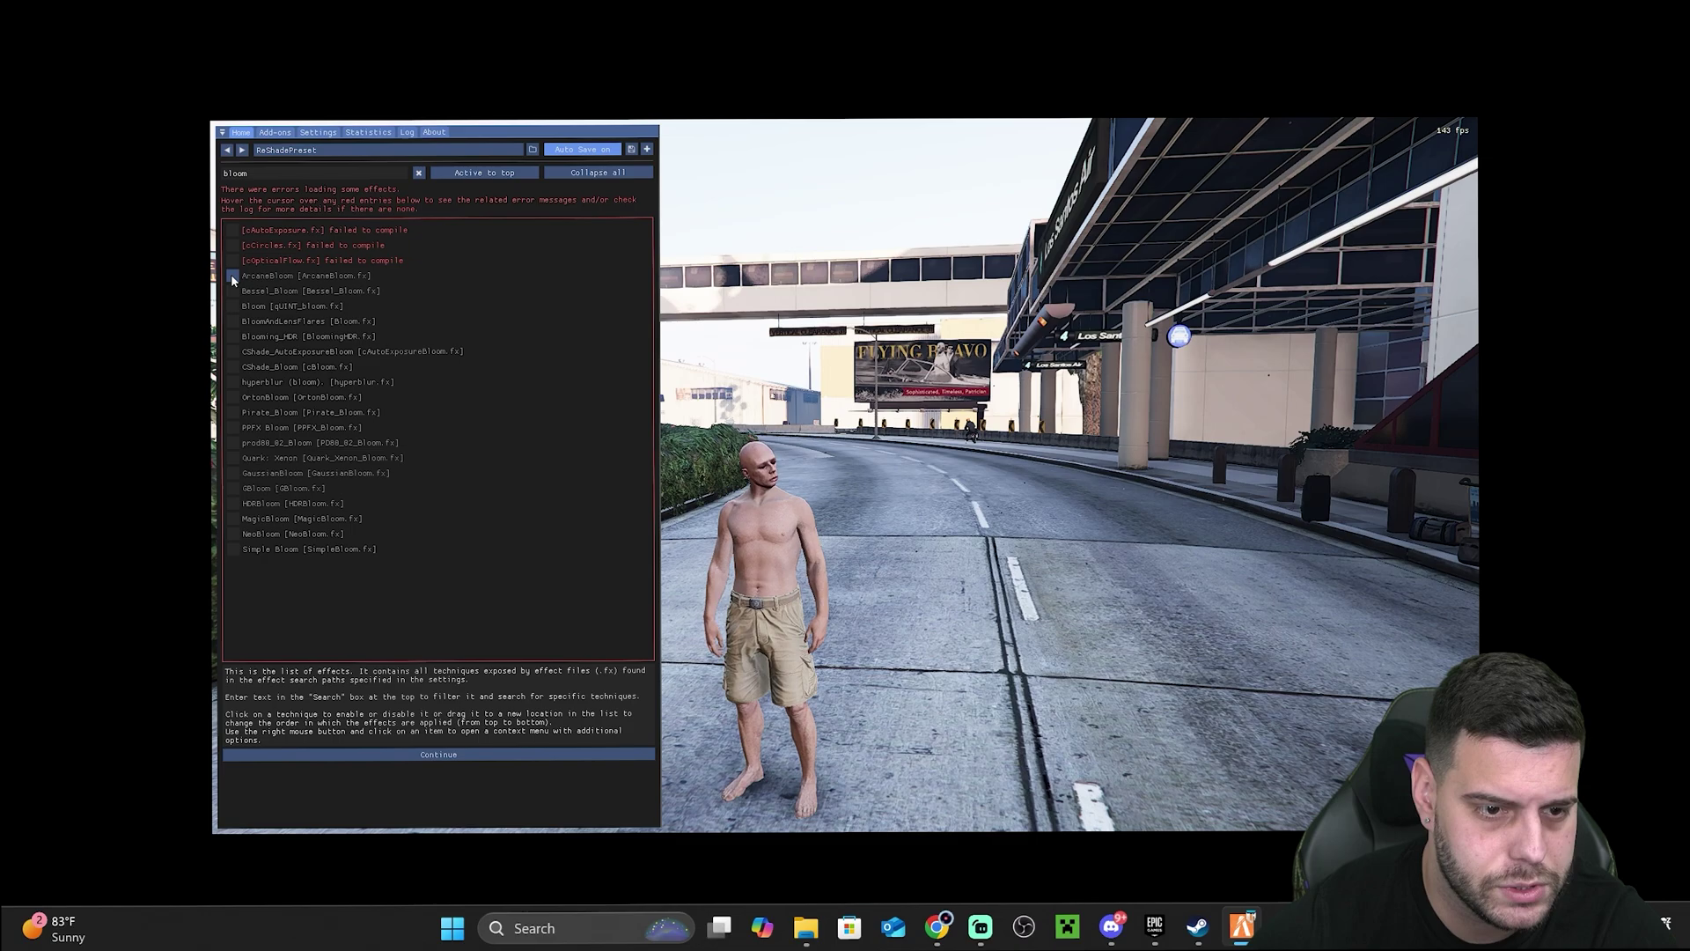
left_click(232, 276)
left_click(960, 464)
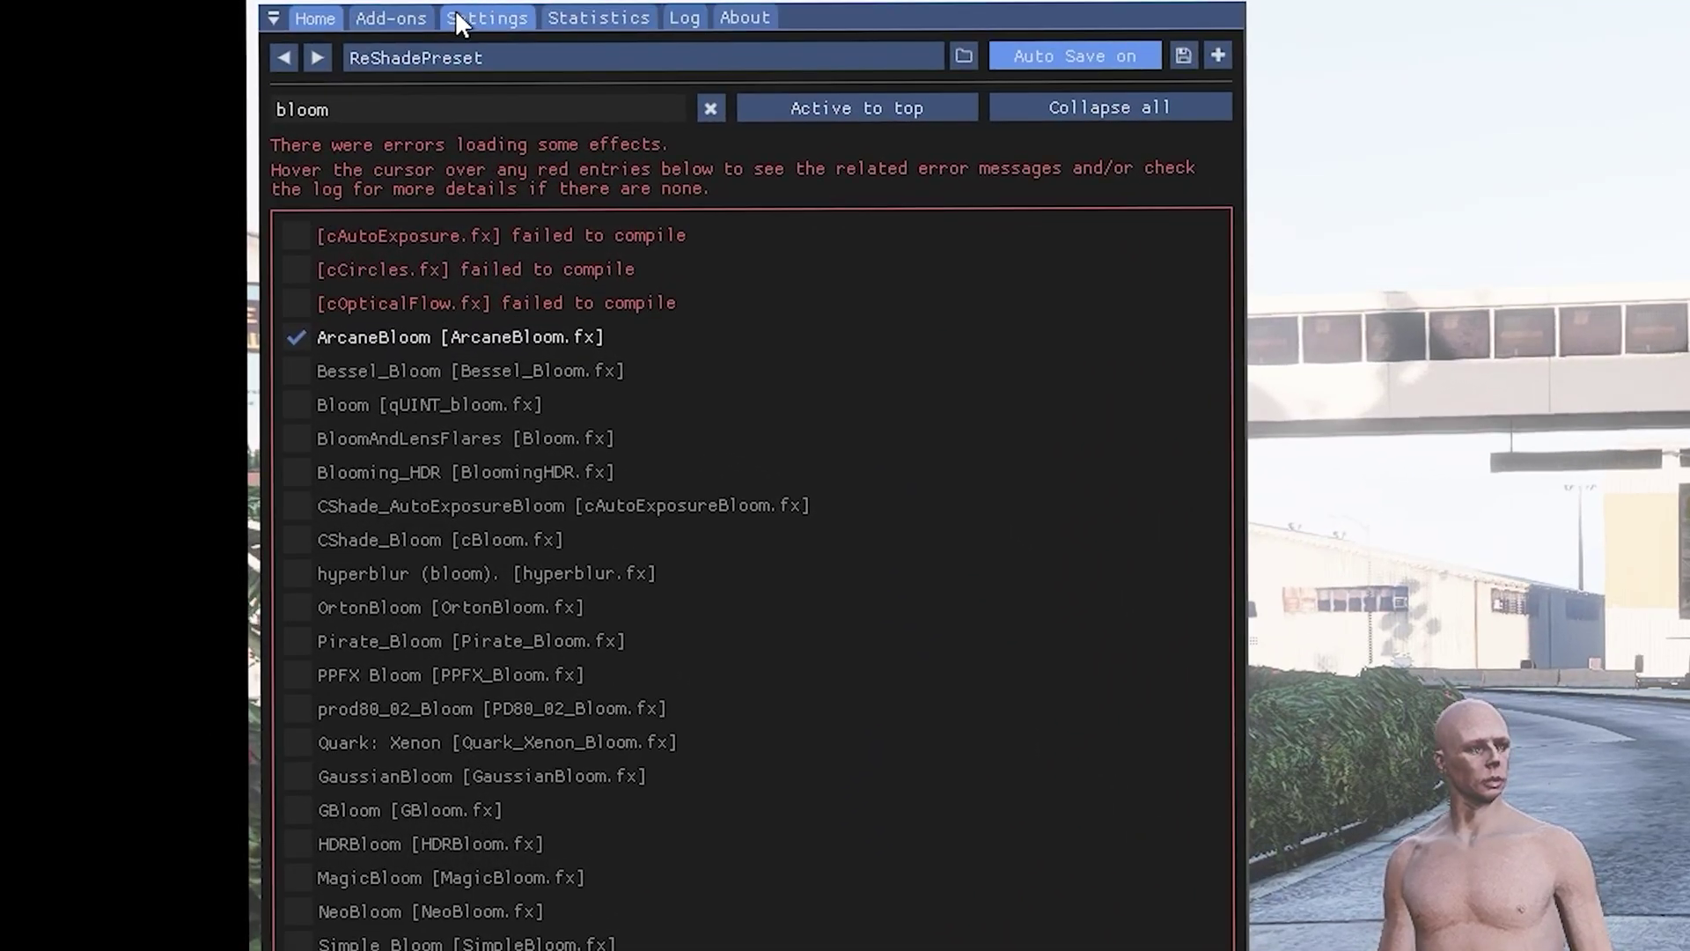
Step: Set the overlay key to Insert in ReShade's general settings and change it back to Home
left_click(457, 14)
left_click(360, 159)
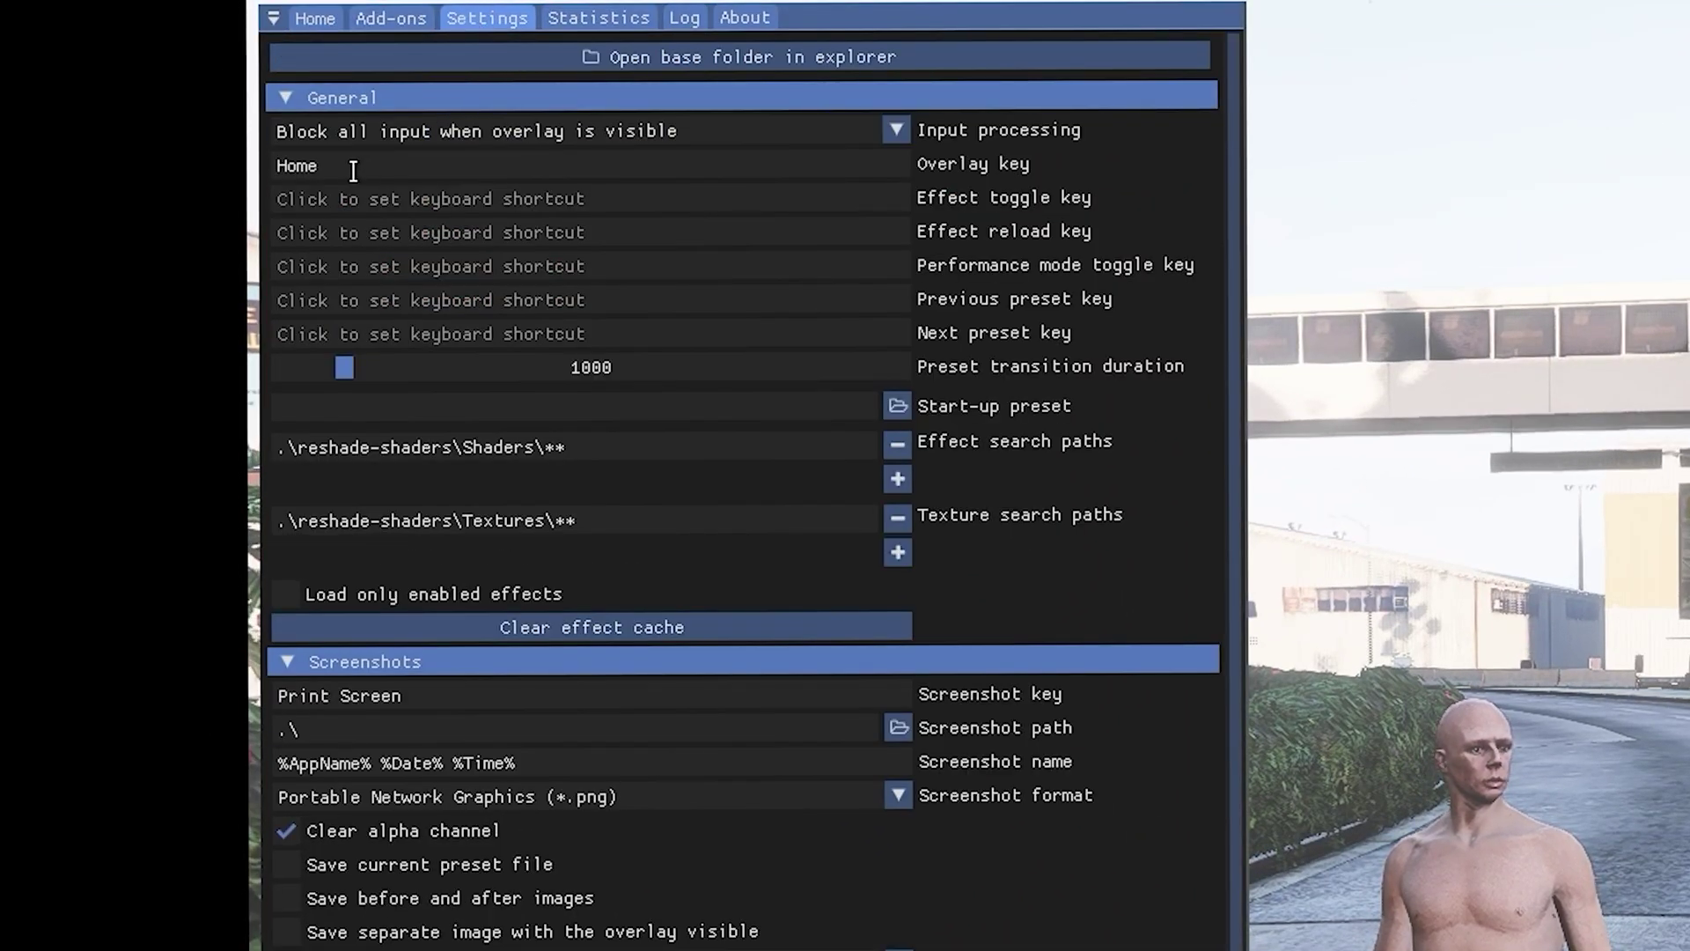
key("Insert")
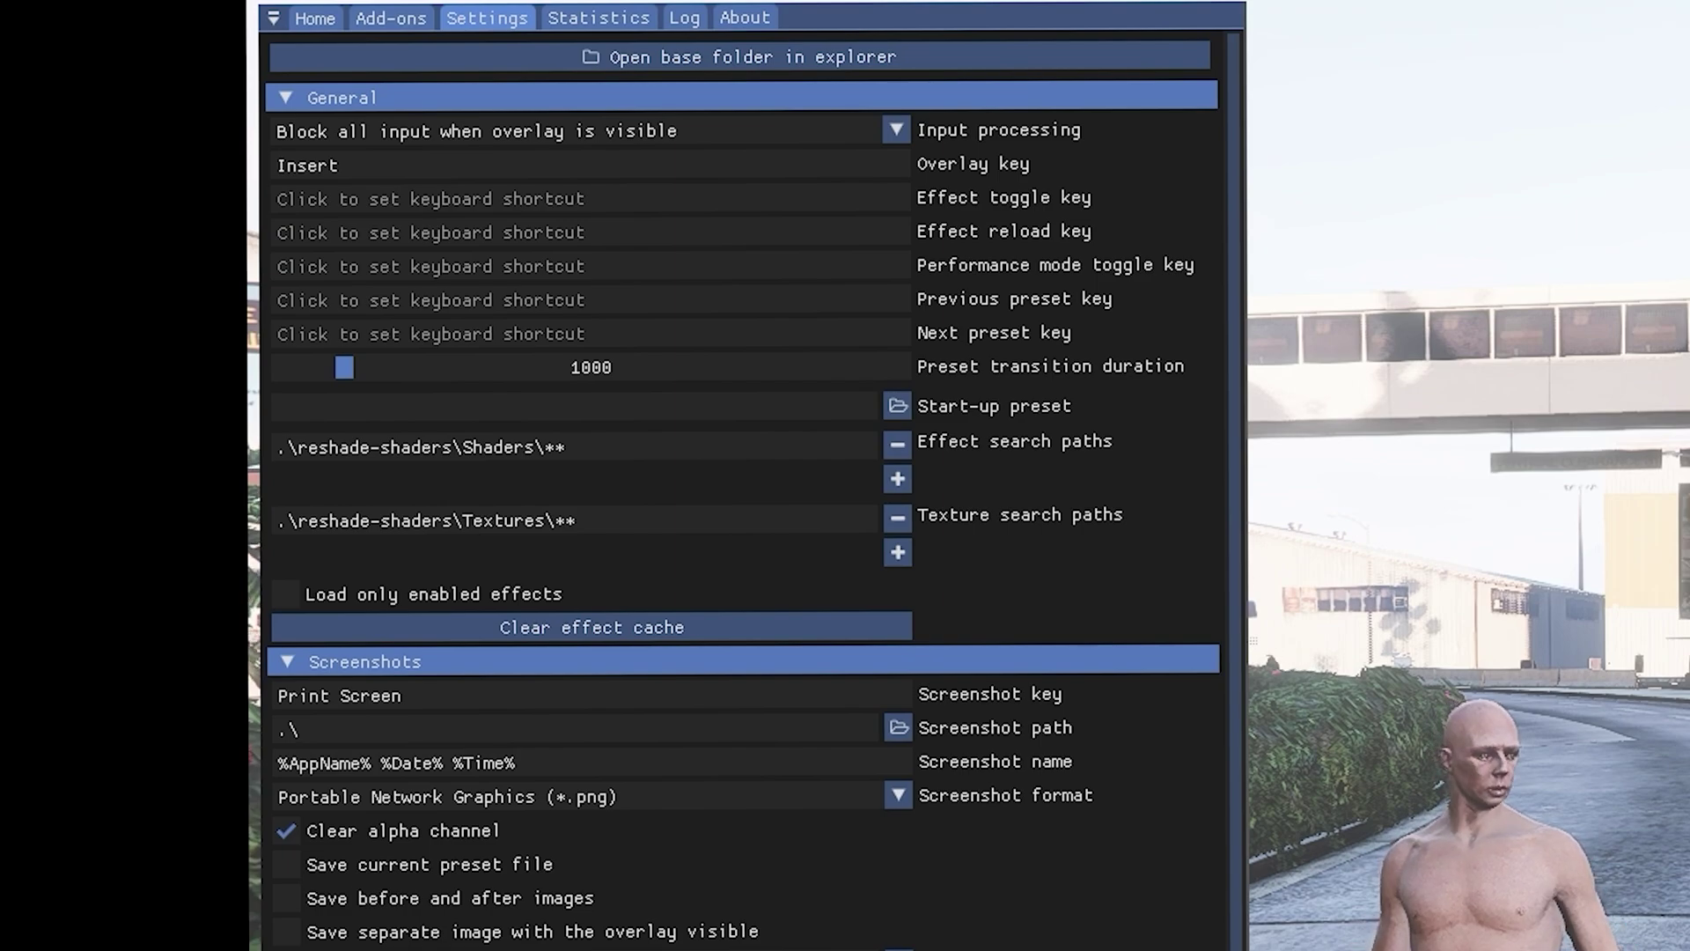
left_click(475, 170)
key("Home")
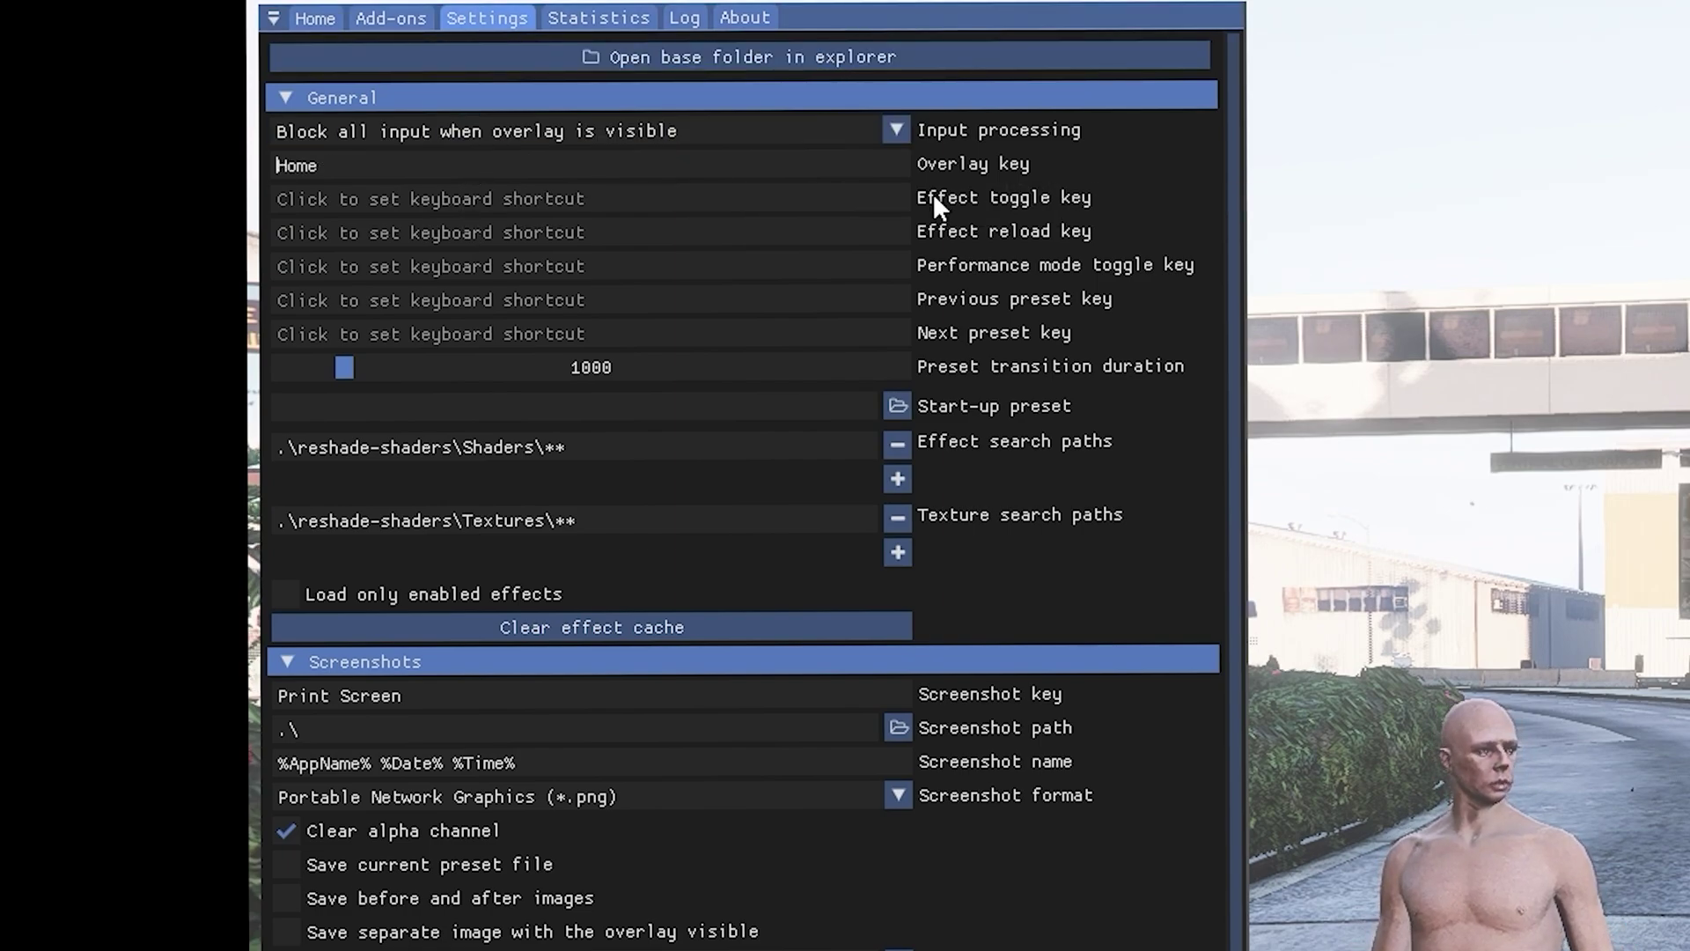